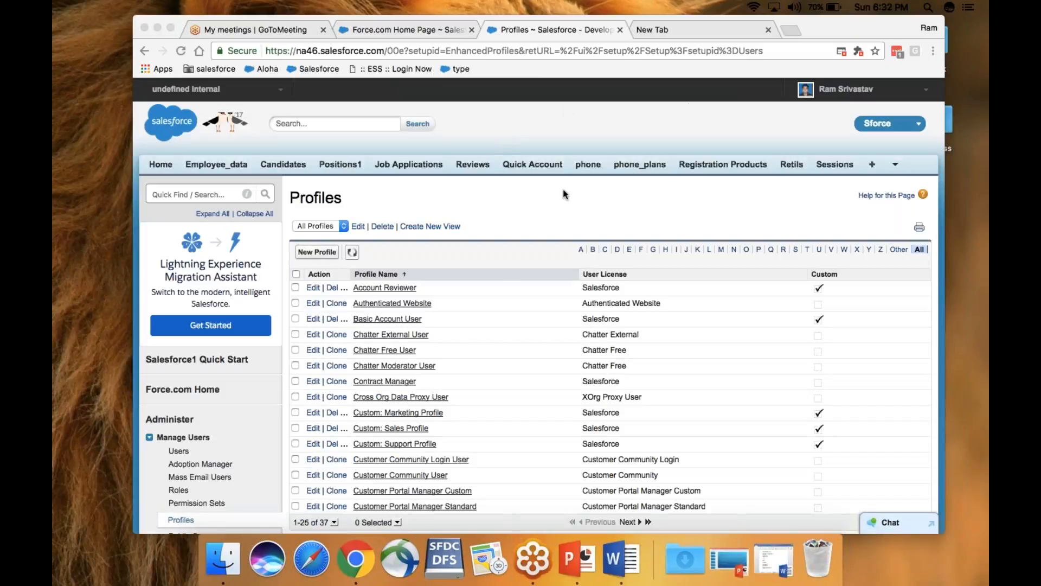
Switch to the Force.com Home Page tab, then bring up the SFDC Contant notes document in Word
click(536, 203)
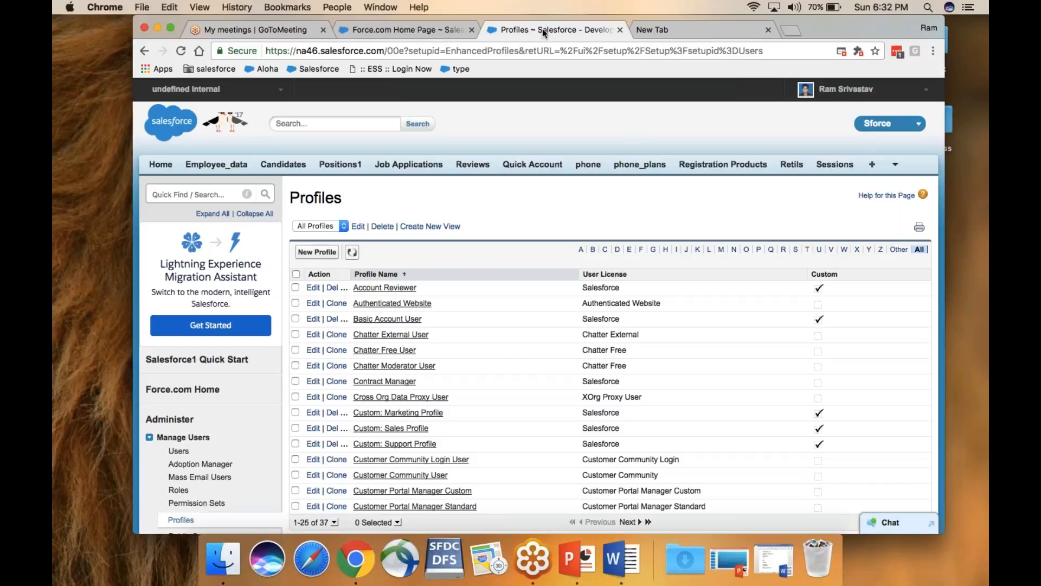
click(407, 30)
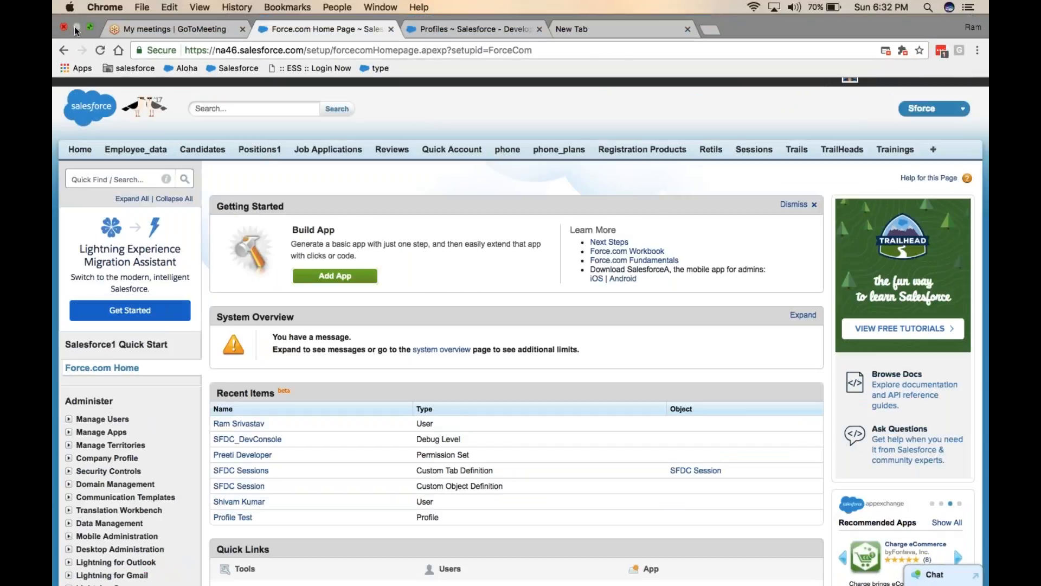
click(90, 27)
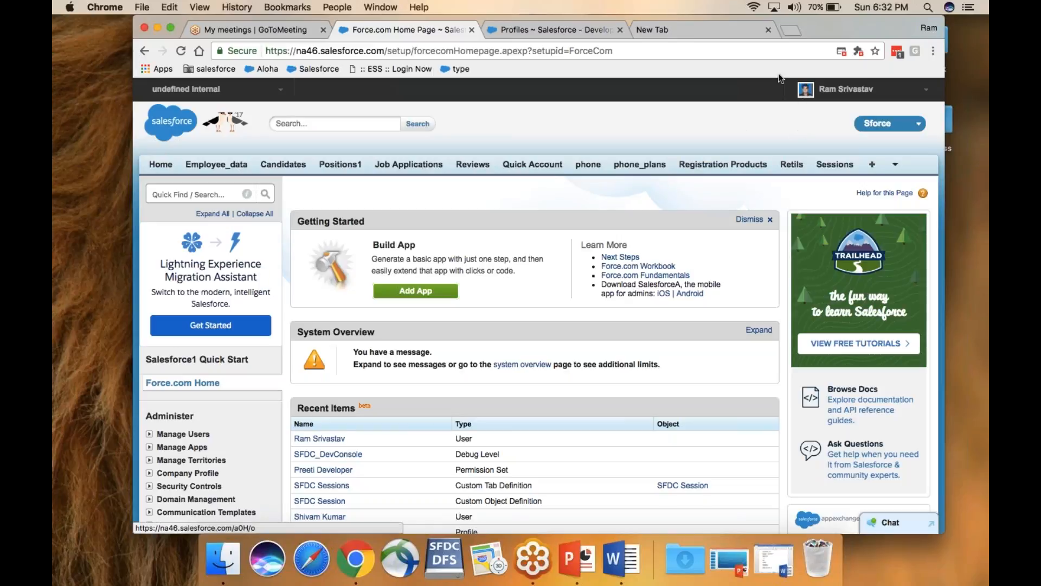
click(621, 562)
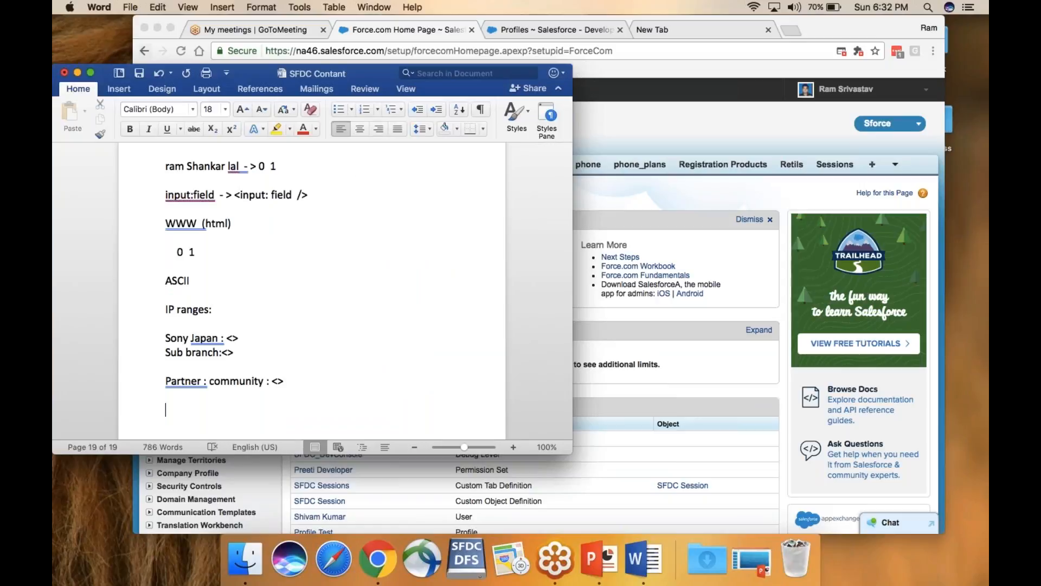
click(90, 73)
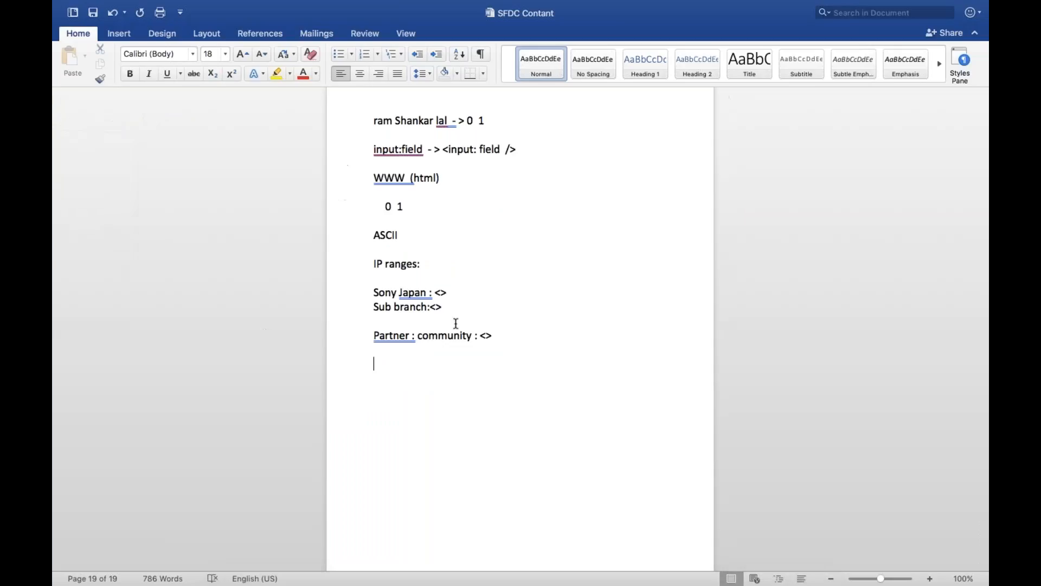
drag(494, 336, 371, 263)
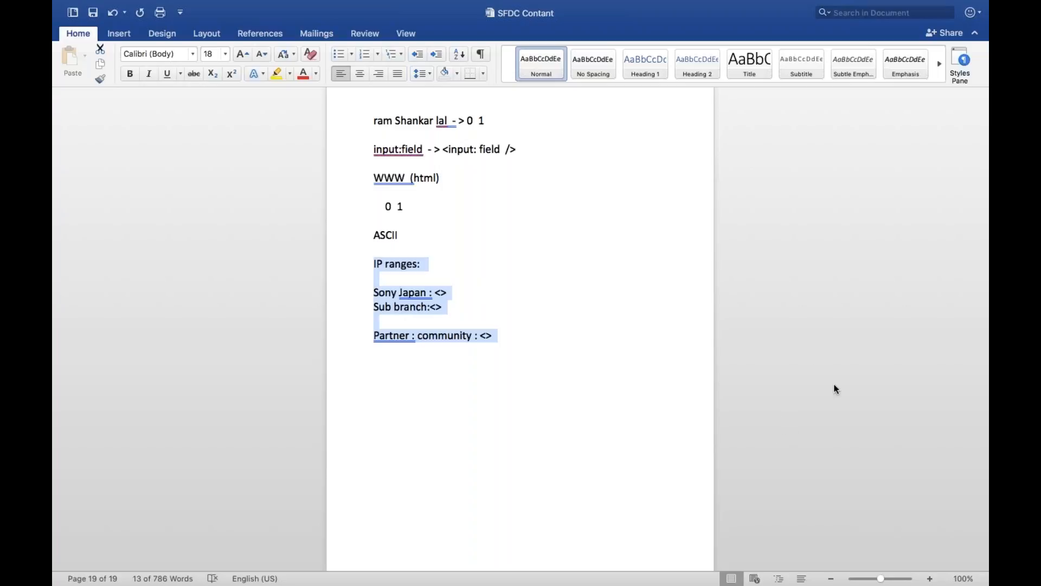
click(513, 300)
mouse_move(65, 2)
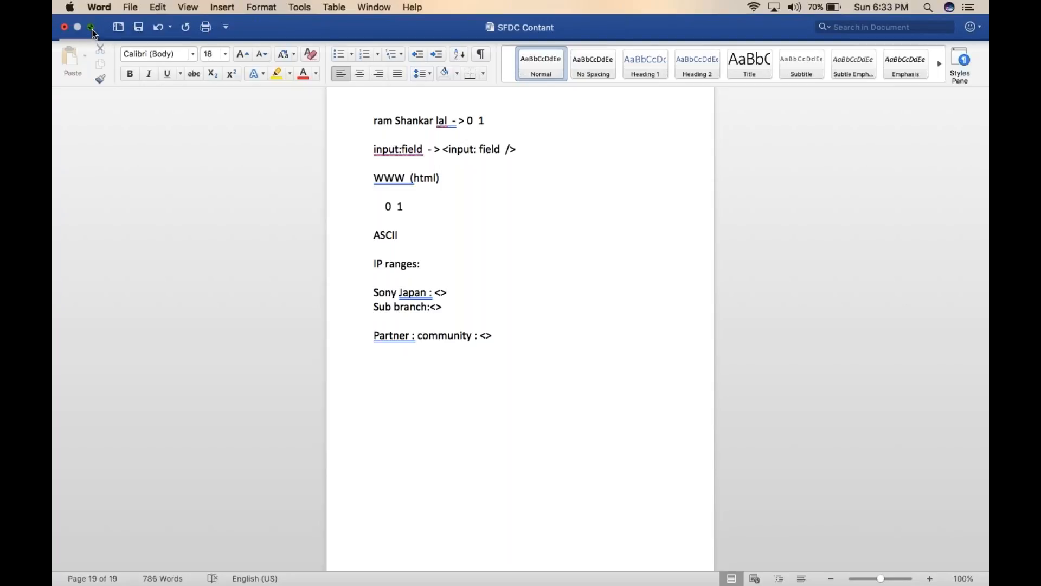
click(92, 27)
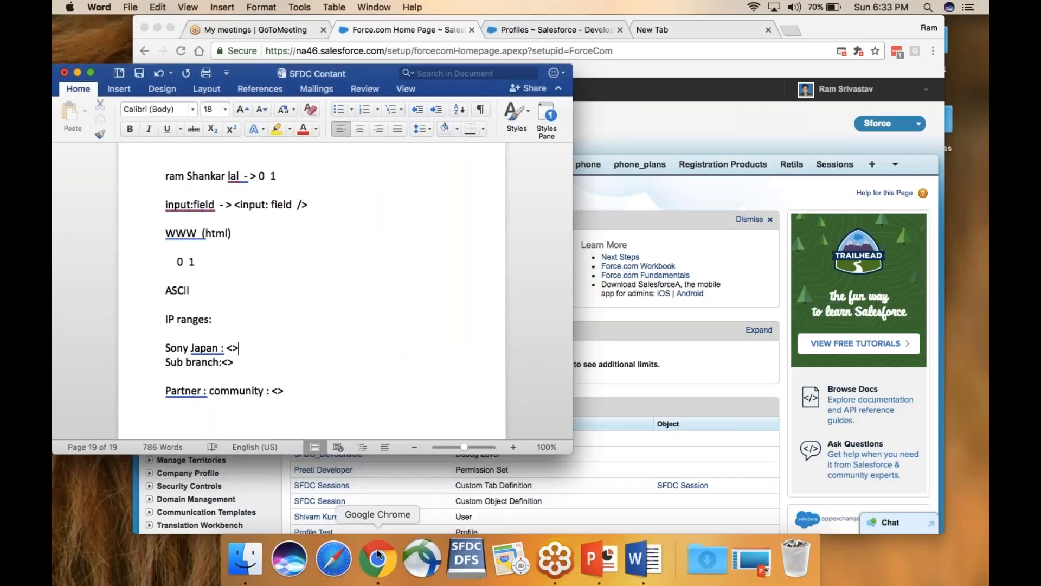
In full-screen Chrome, filter the Profiles list to letter S and open System Administrator
click(378, 559)
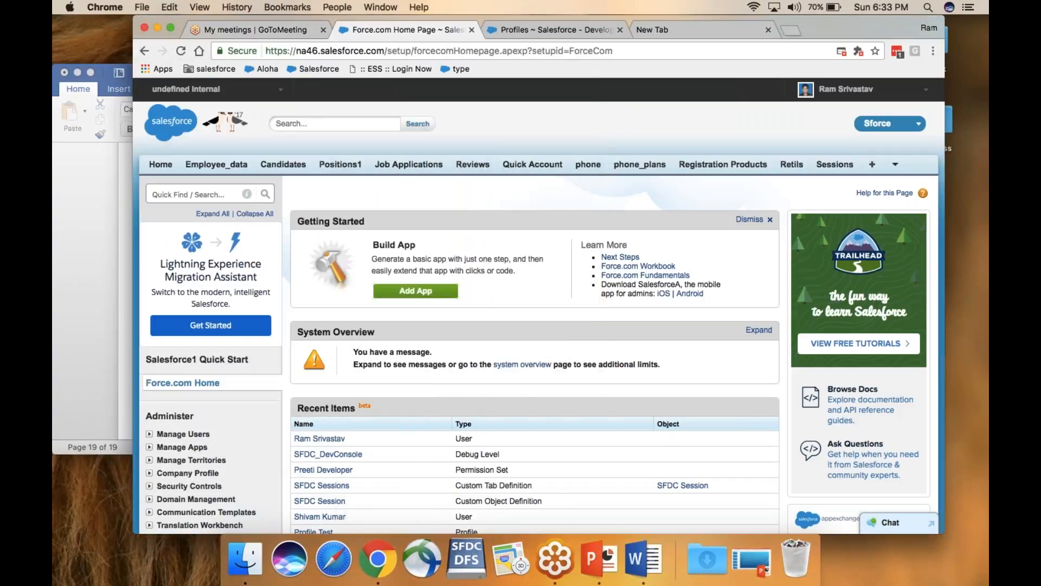
click(172, 28)
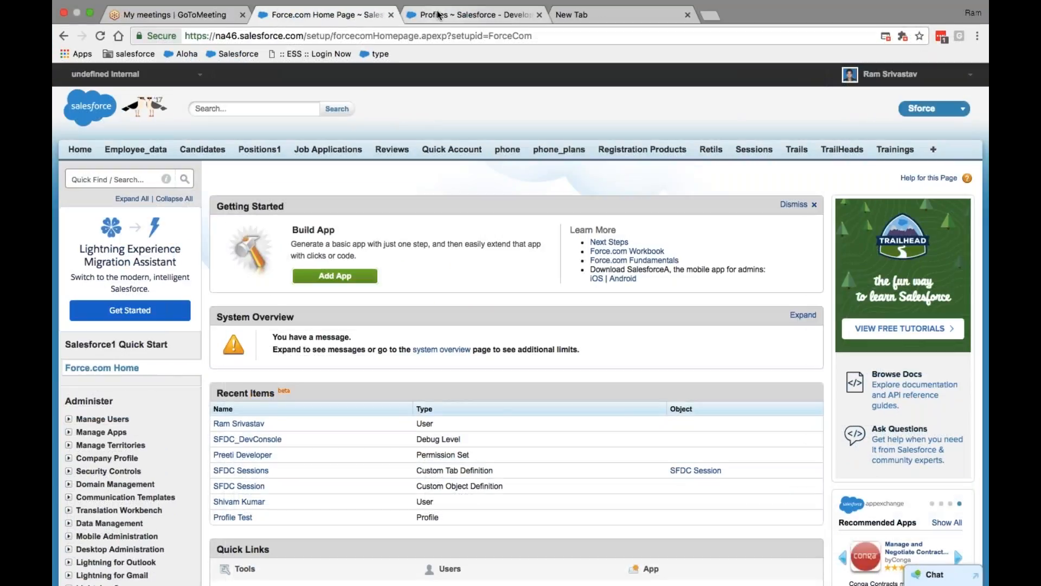
click(438, 15)
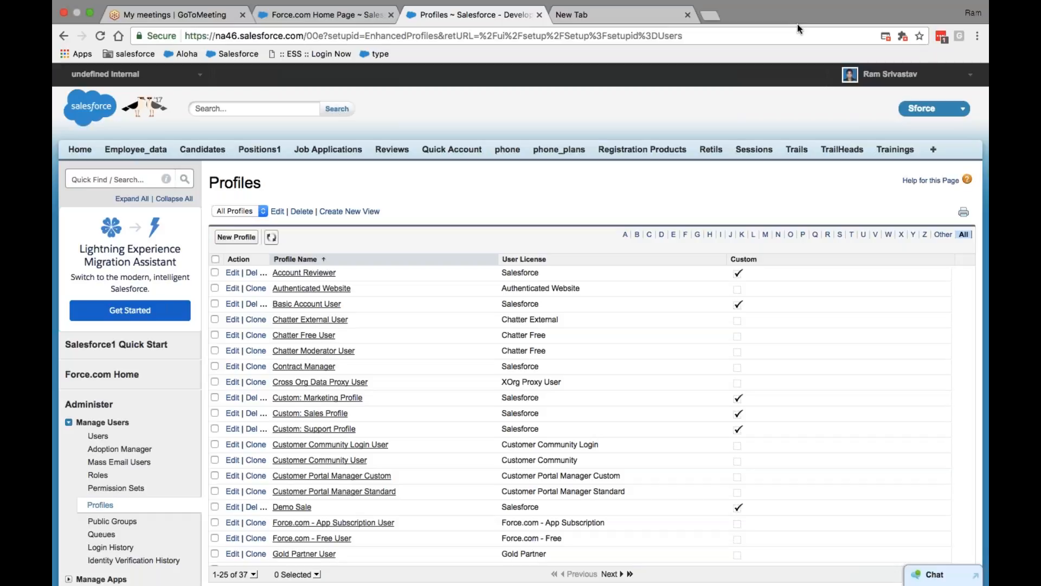
click(839, 234)
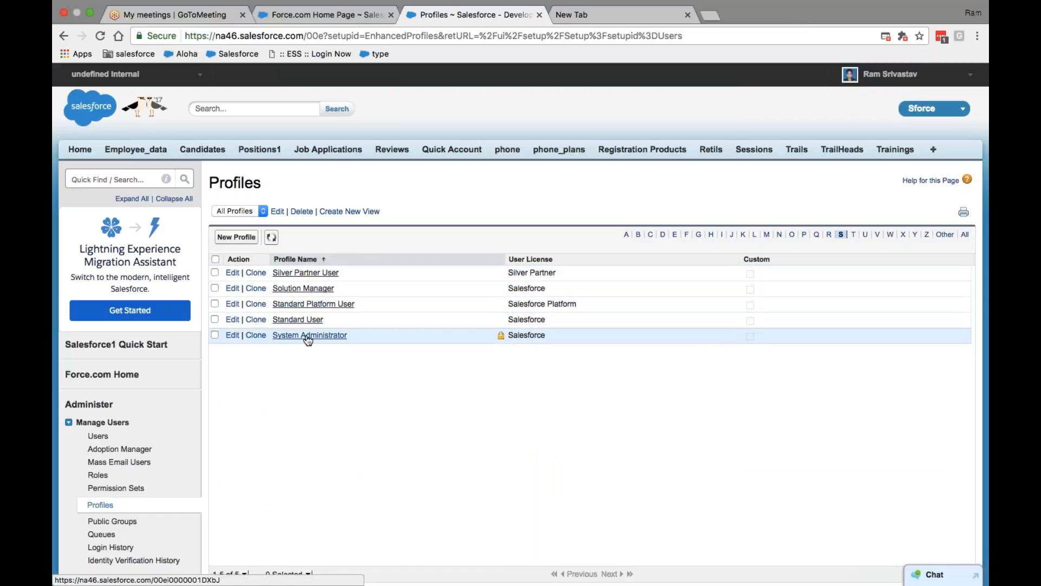
click(308, 336)
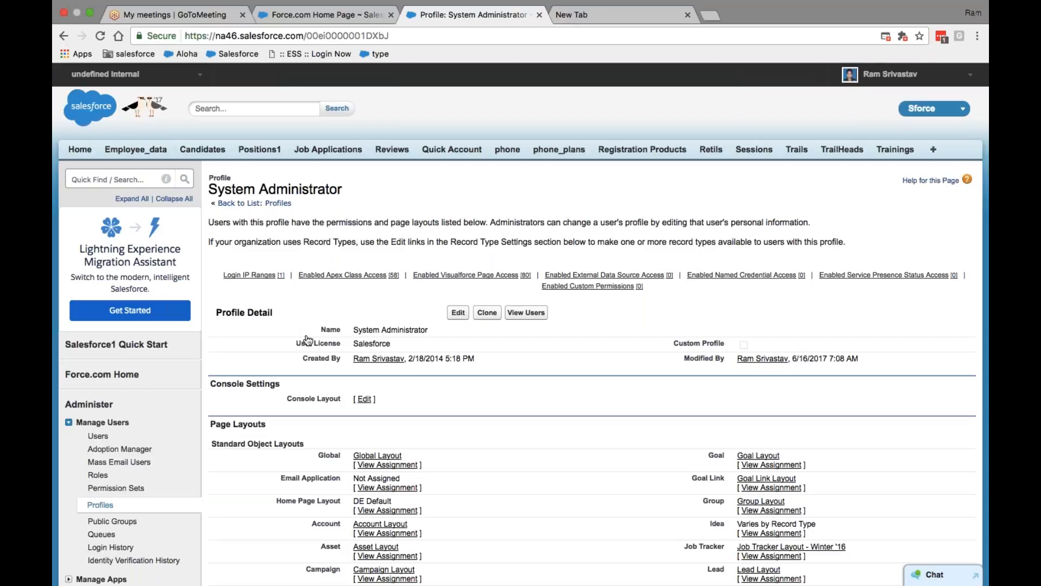
scroll(308, 340, down, 2)
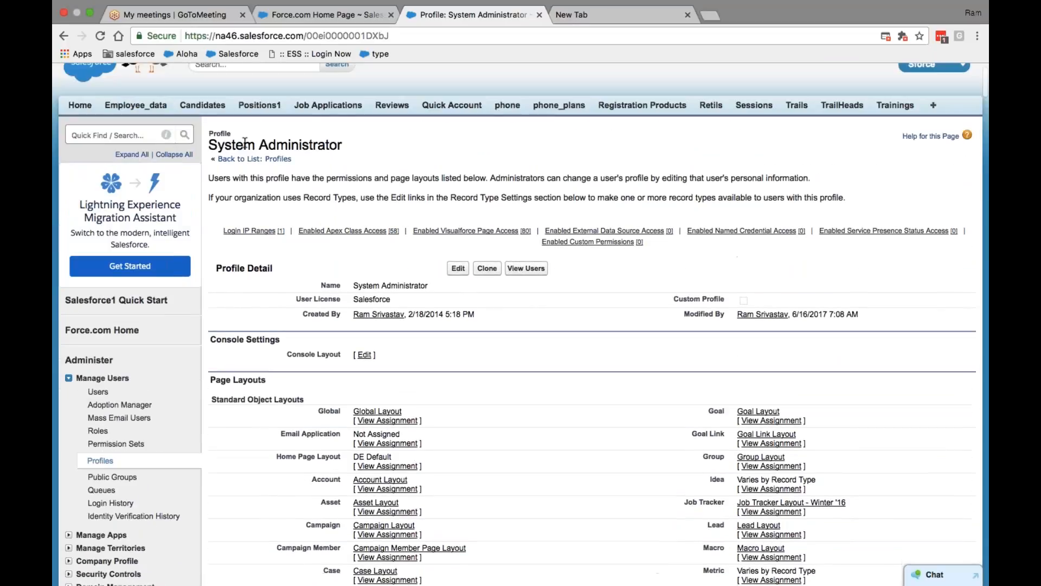
Review the four users holding the System Administrator profile, then return to the profile page
click(522, 270)
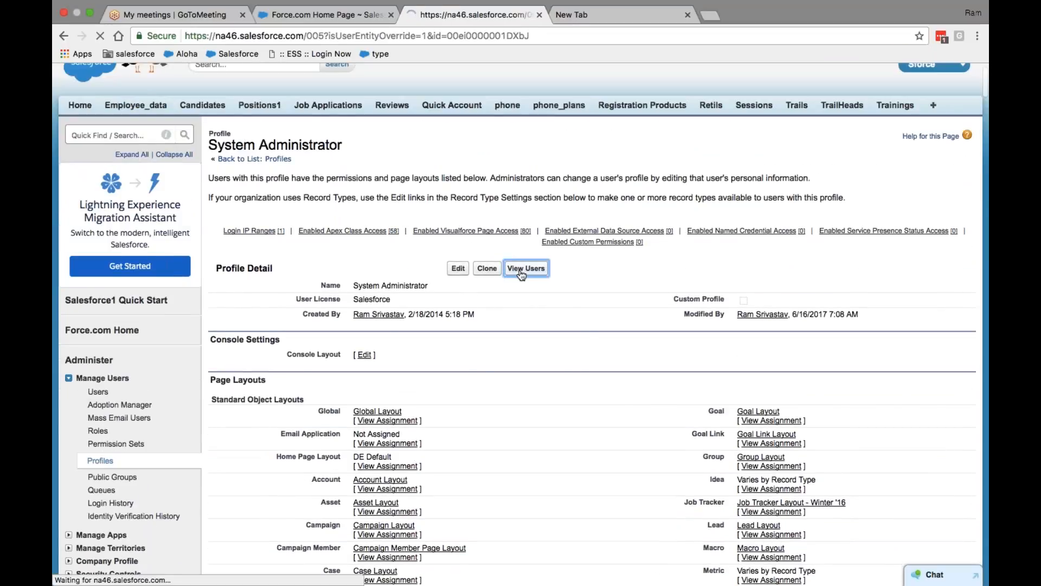
scroll(568, 355, down, 3)
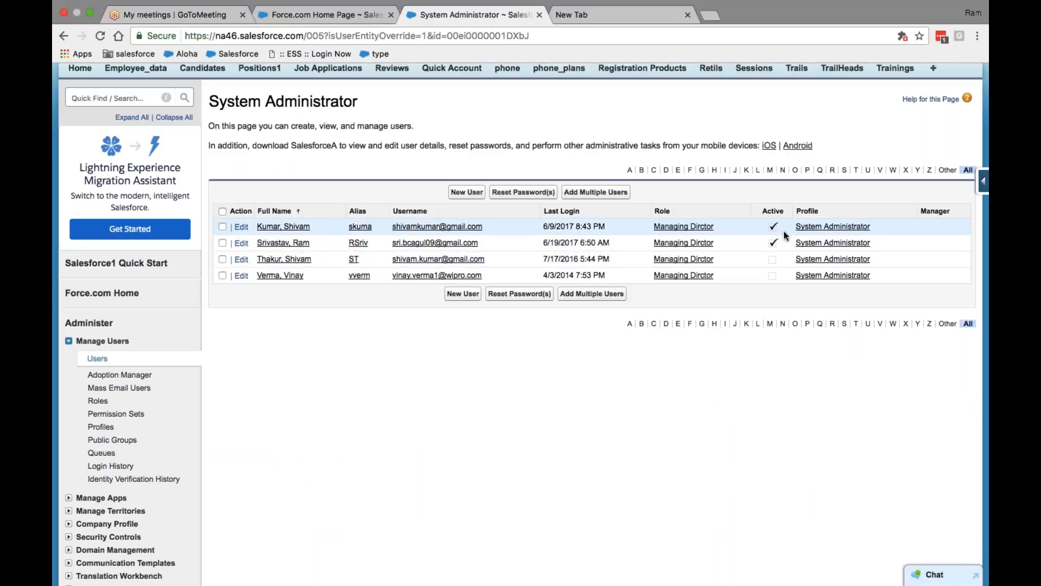
scroll(786, 236, up, 3)
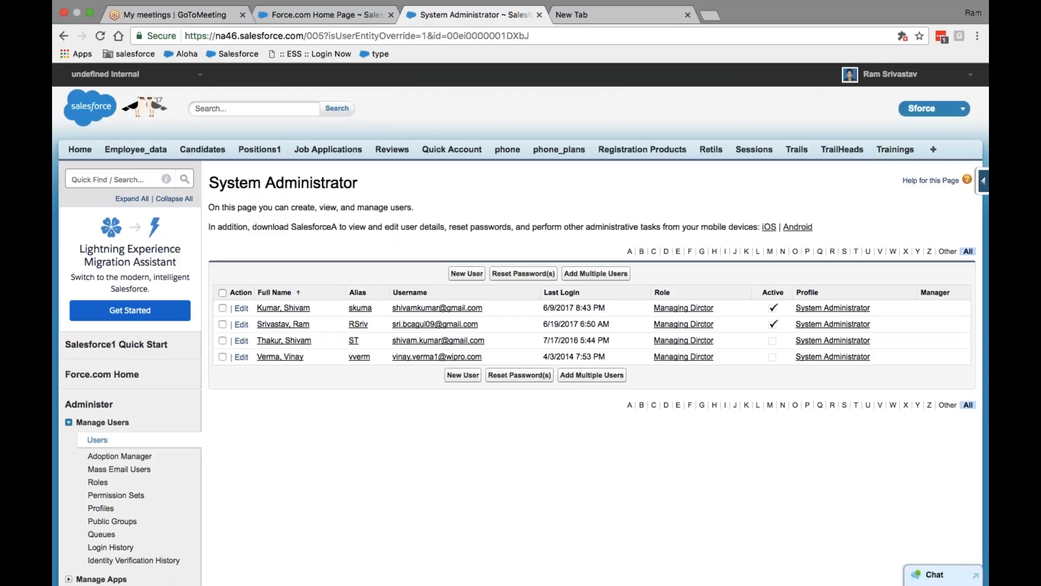
click(64, 36)
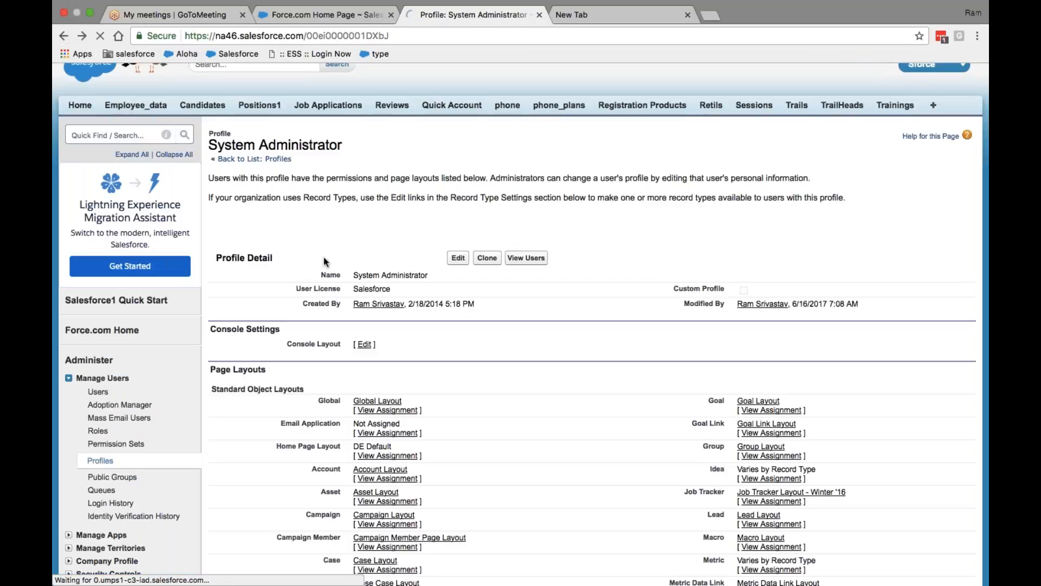
Scroll to the profile's Login IP Ranges section and open a blank new range form
scroll(324, 262, down, 15)
scroll(324, 261, down, 20)
scroll(325, 261, down, 20)
scroll(324, 261, down, 20)
scroll(325, 262, down, 15)
scroll(325, 262, up, 8)
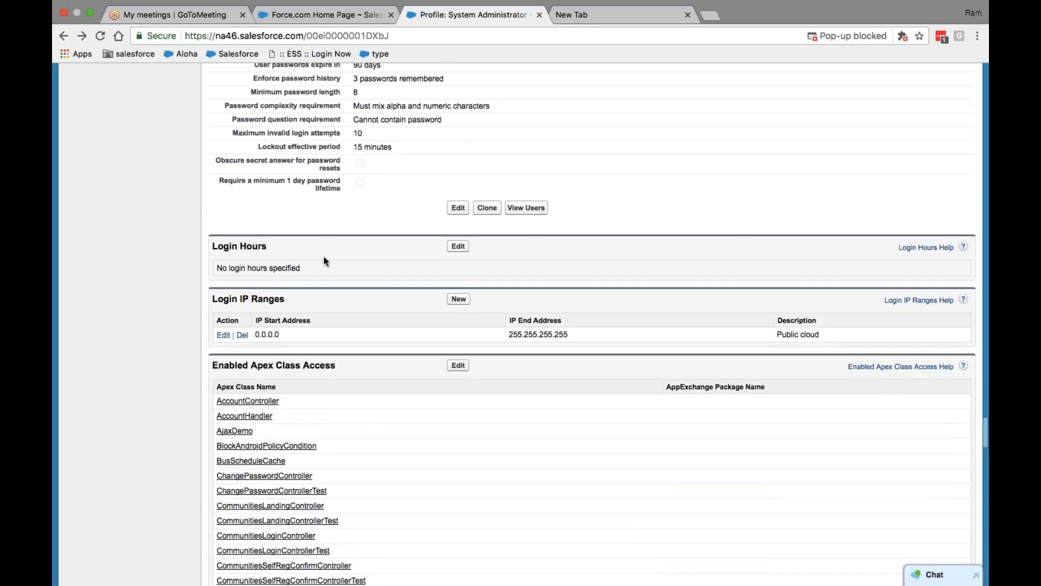
click(458, 299)
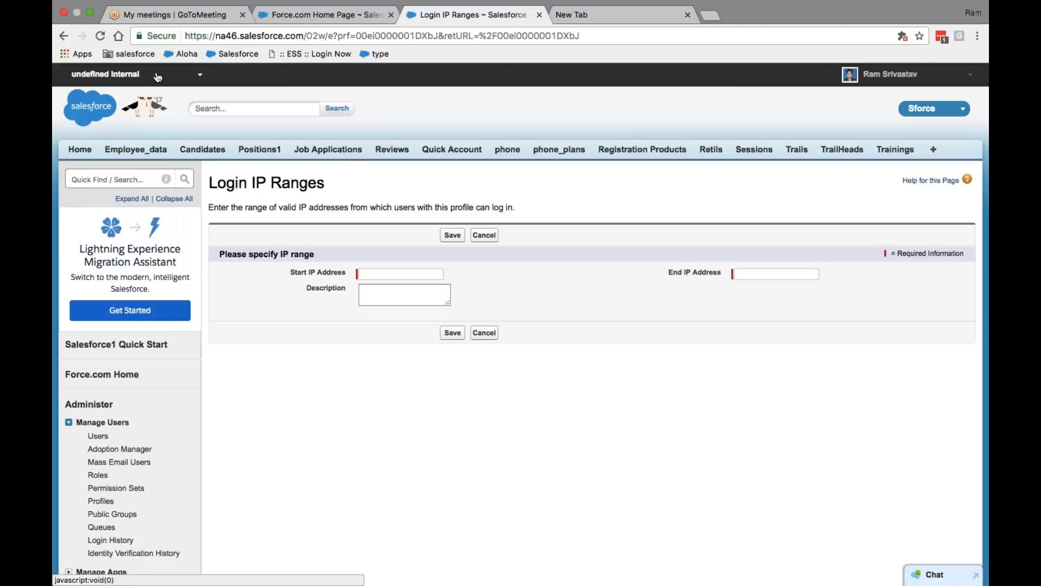
click(90, 15)
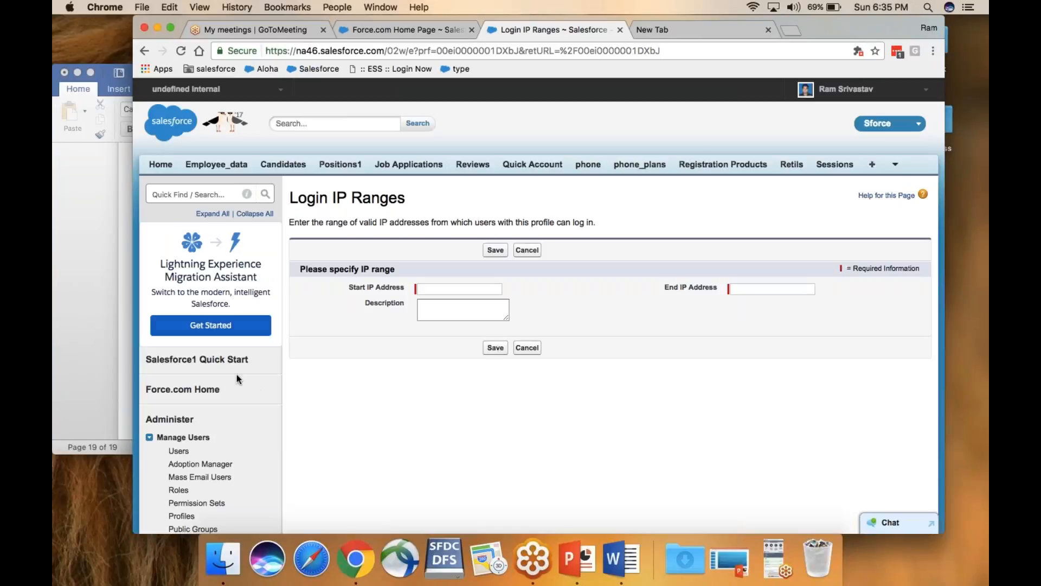
Add the range '0.0.0.0 299.299.299.299' on a new line in the Word notes
click(121, 377)
key(Return)
text(0.)
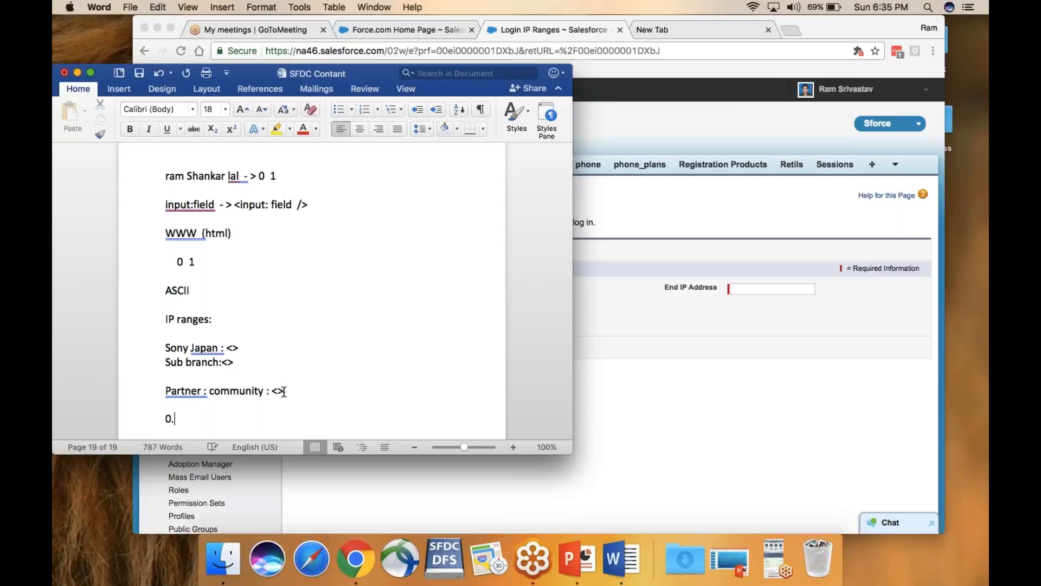
text(0.0.0 299.299.299)
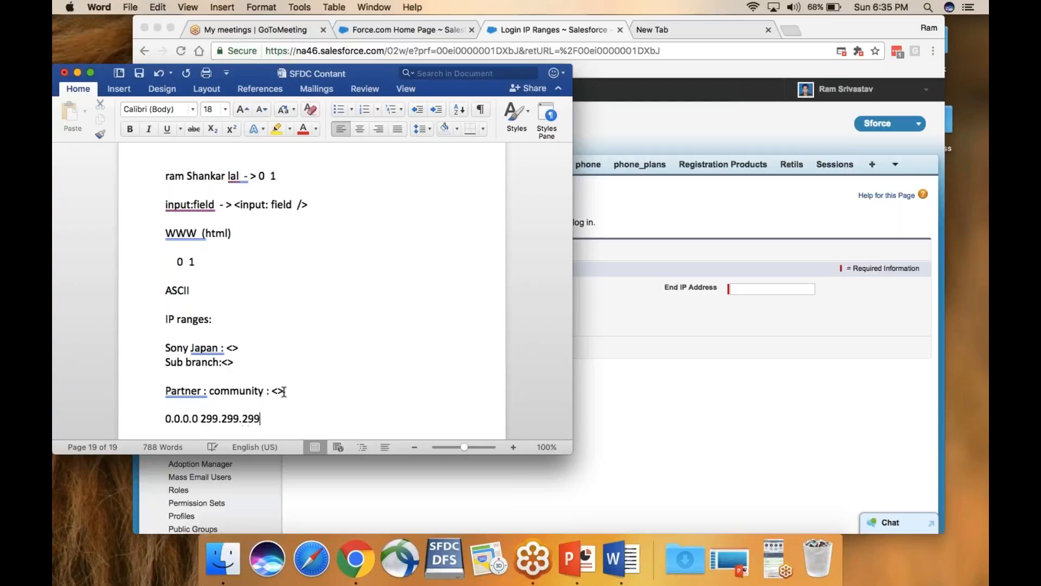
text(.299)
key(Return)
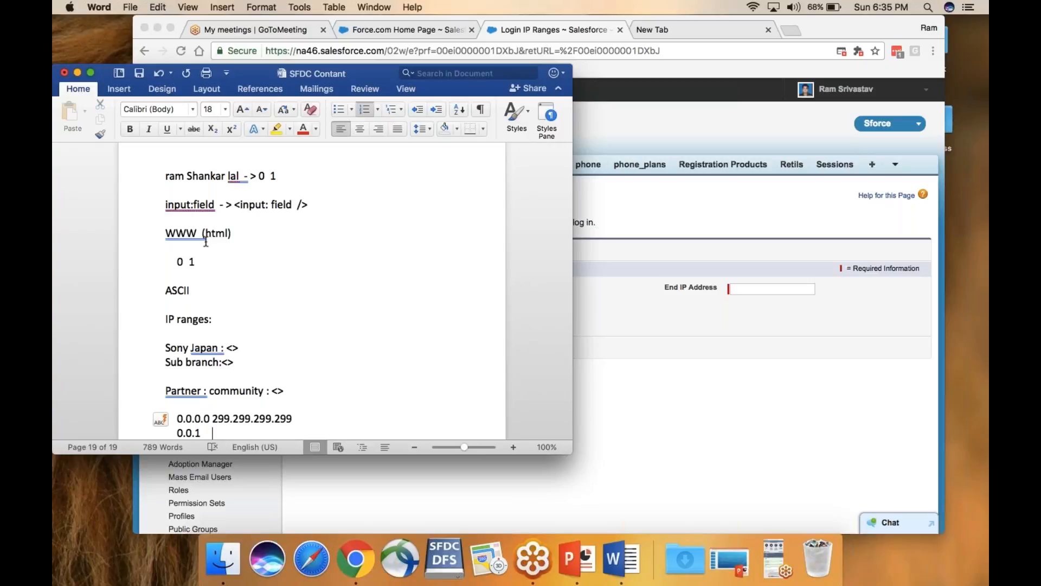
key(BackSpace)
key(BackSpace)
key(BackSpace)
key(BackSpace)
key(BackSpace)
key(BackSpace)
Select the 299.299.299.299 end address, then return to Salesforce and cancel the new IP range
click(90, 72)
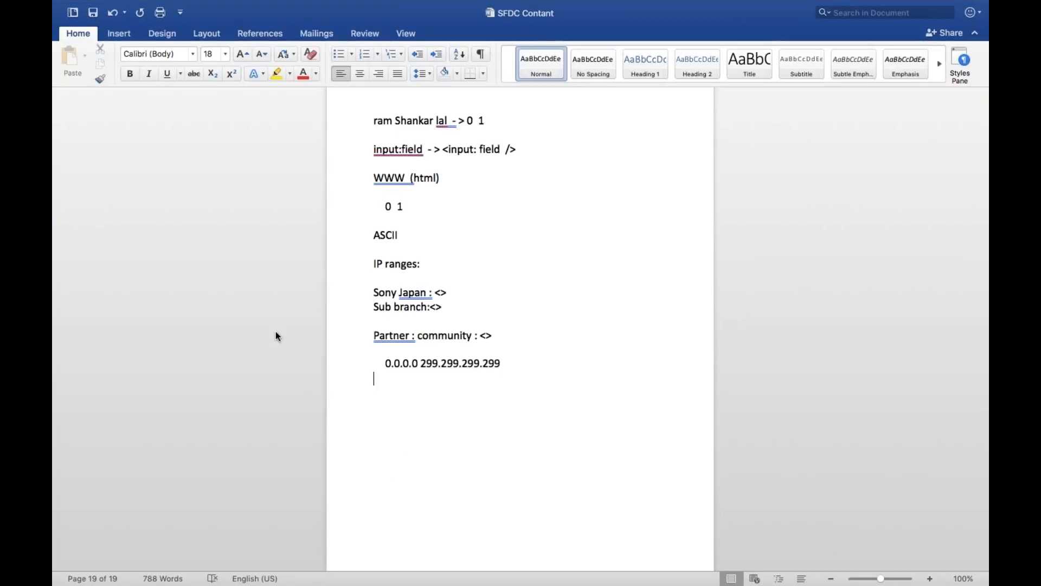
key(Up)
drag(505, 363, 421, 363)
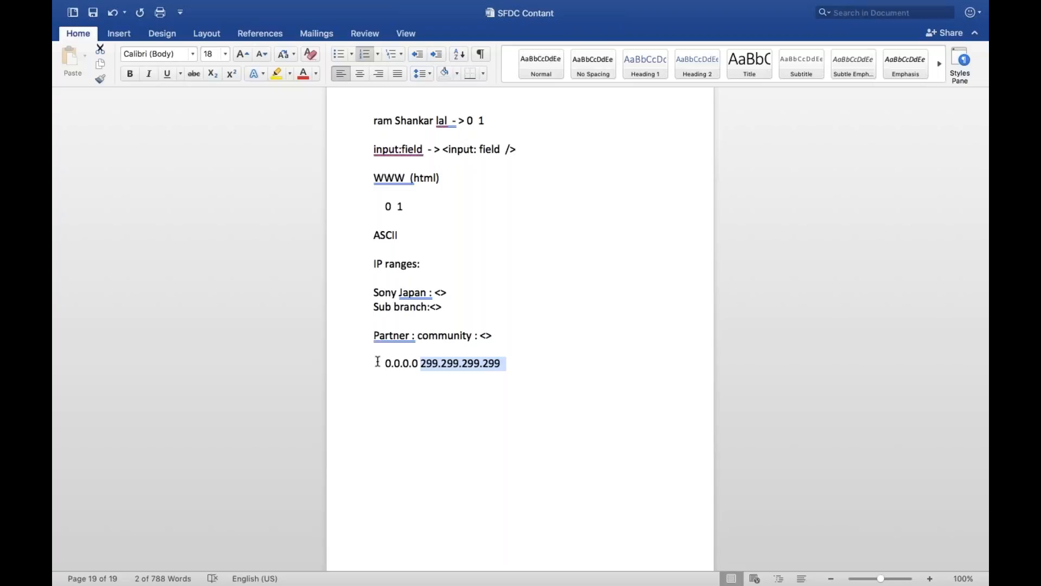
mouse_move(90, 2)
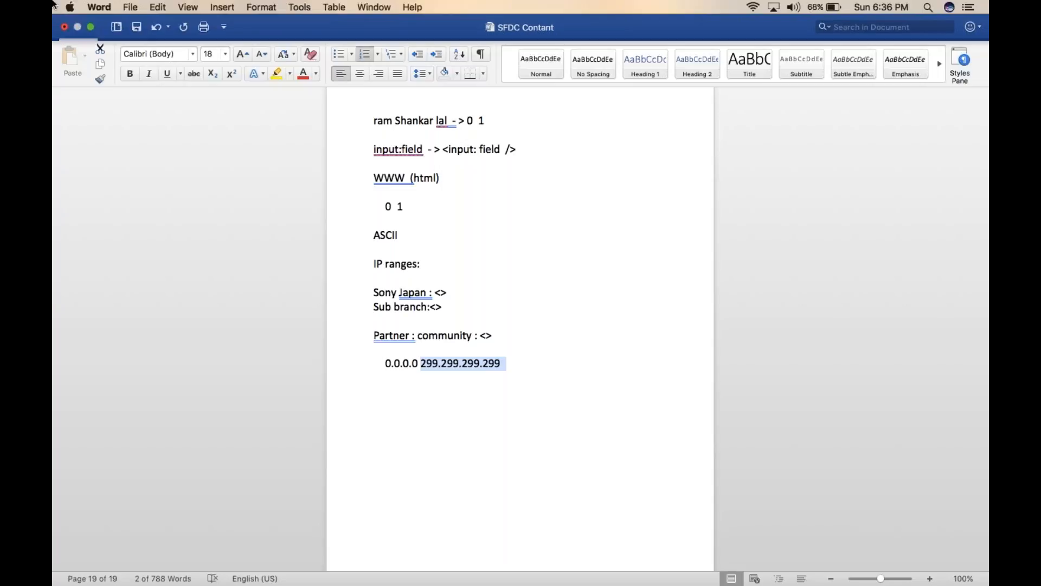
click(91, 28)
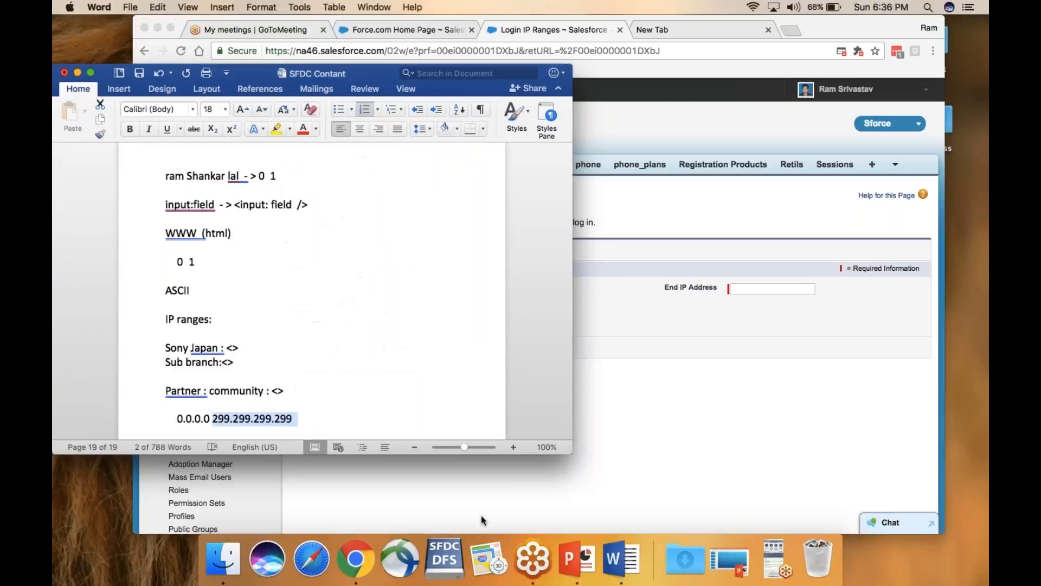
click(356, 559)
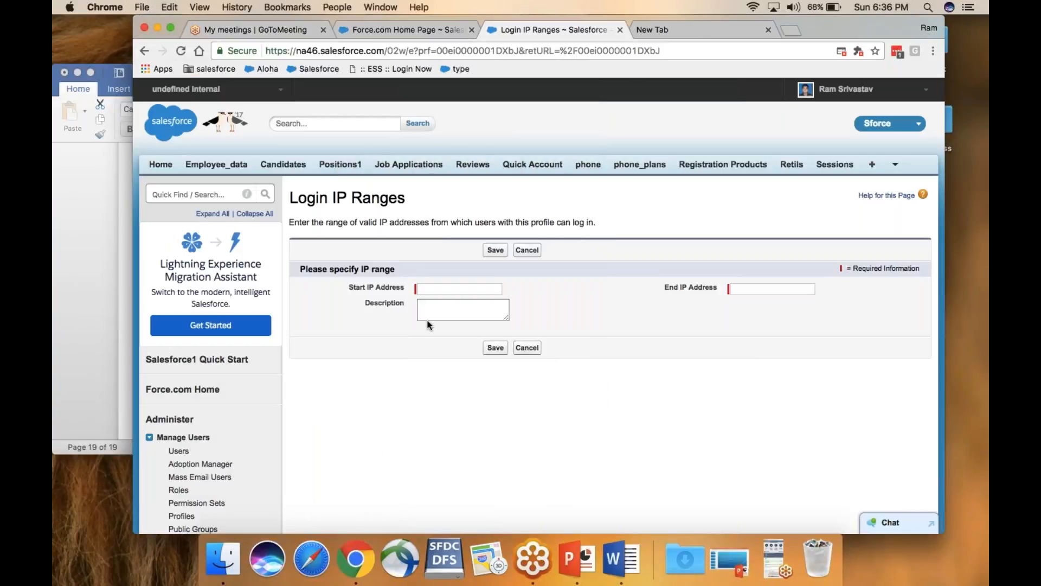
click(527, 348)
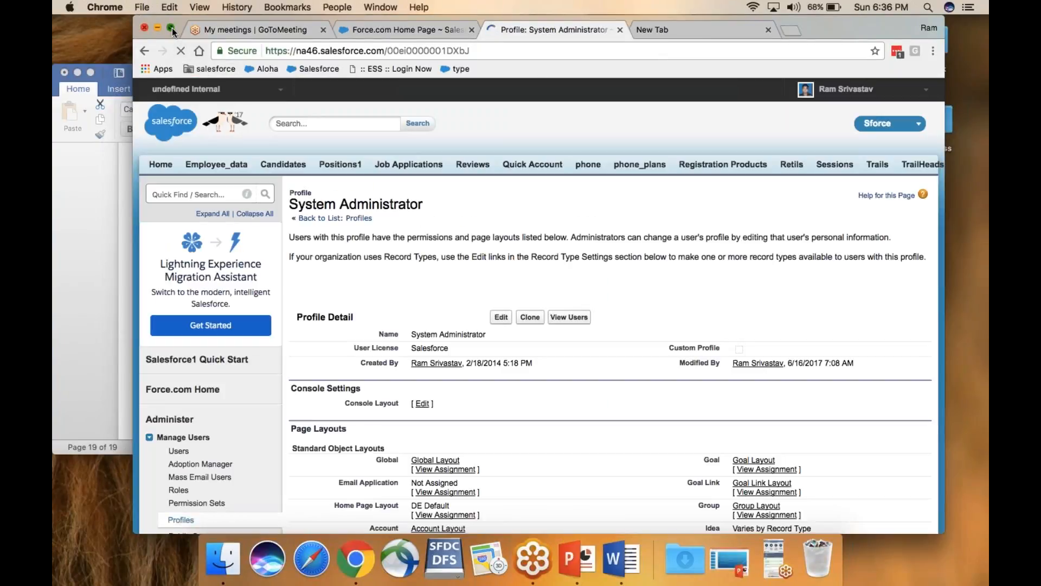
Scroll the full-screen profile page to the 0.0.0.0–255.255.255.255 Public cloud IP range
click(171, 28)
scroll(408, 196, down, 20)
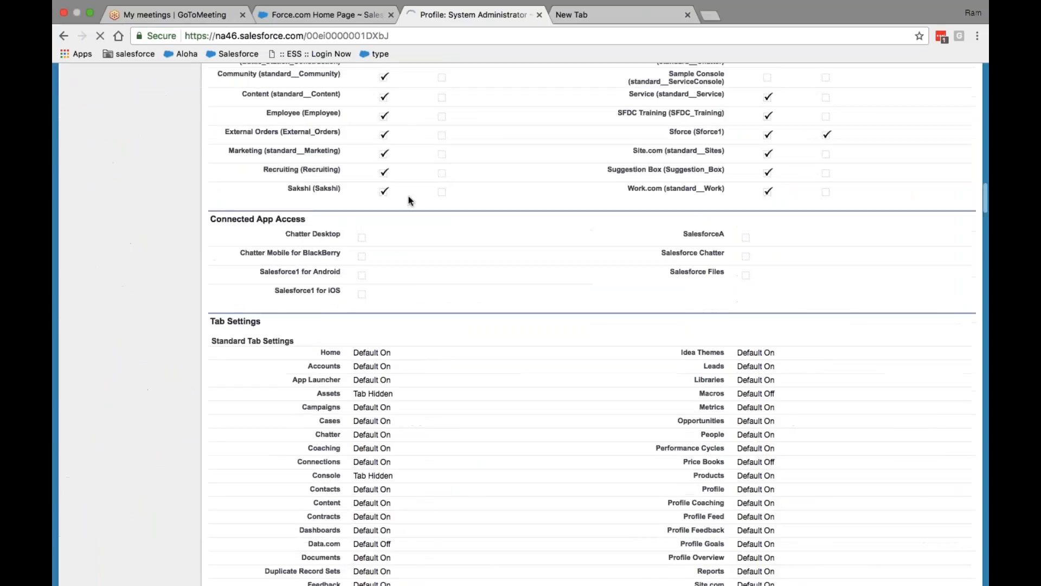
scroll(409, 199, down, 20)
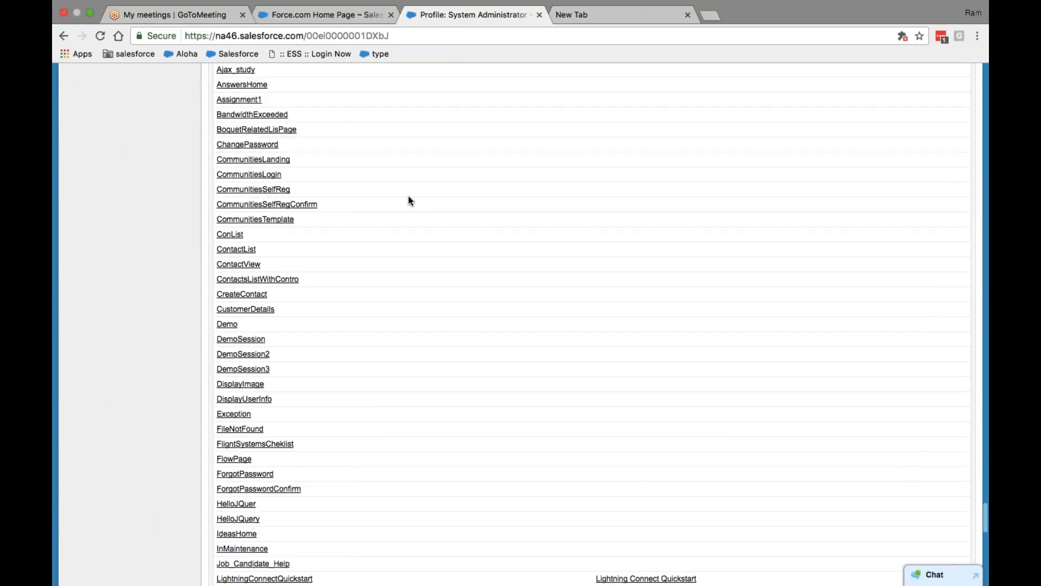
scroll(409, 199, down, 10)
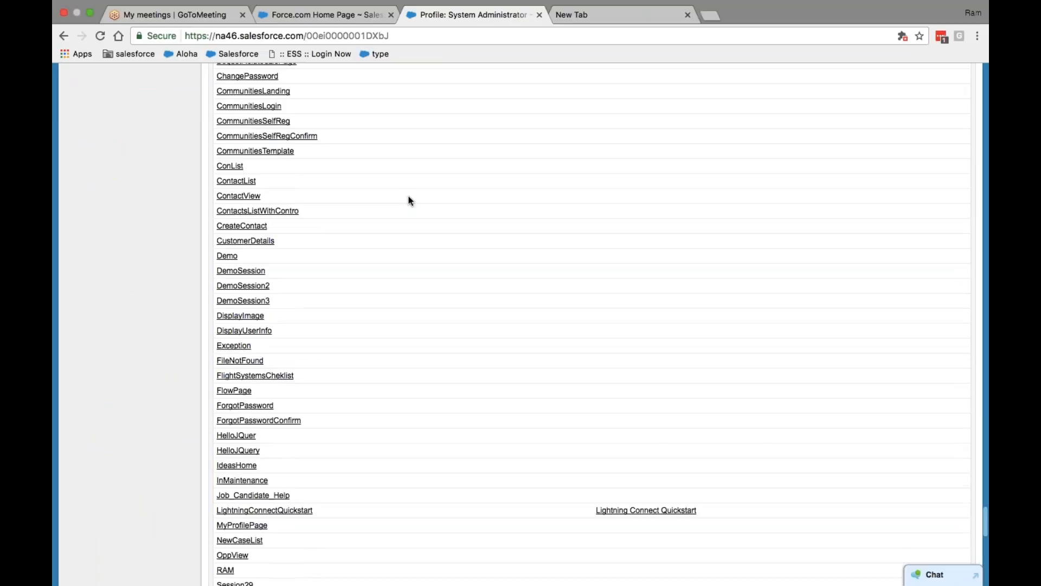
scroll(408, 198, down, 20)
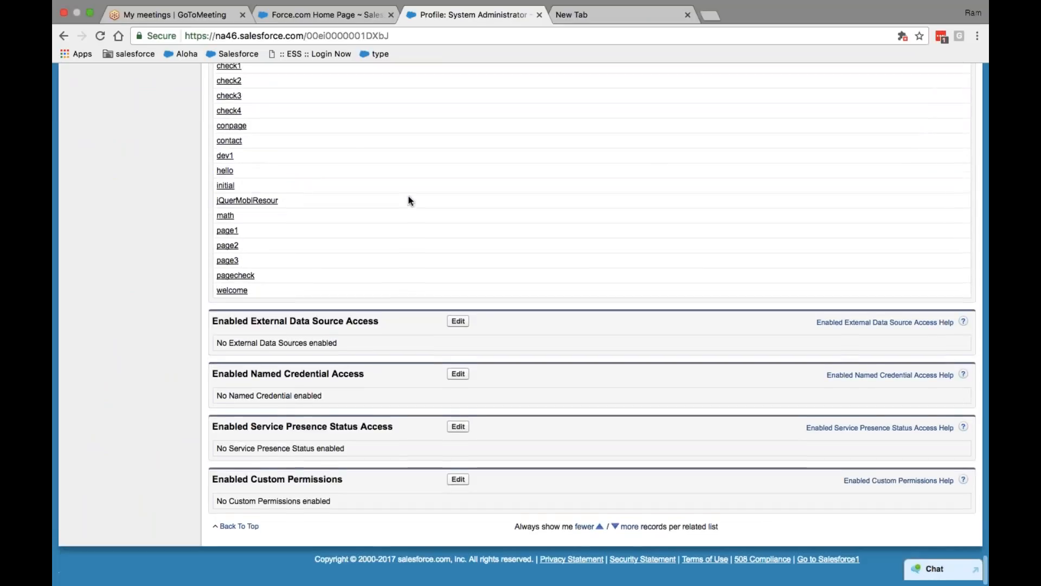
scroll(408, 200, up, 20)
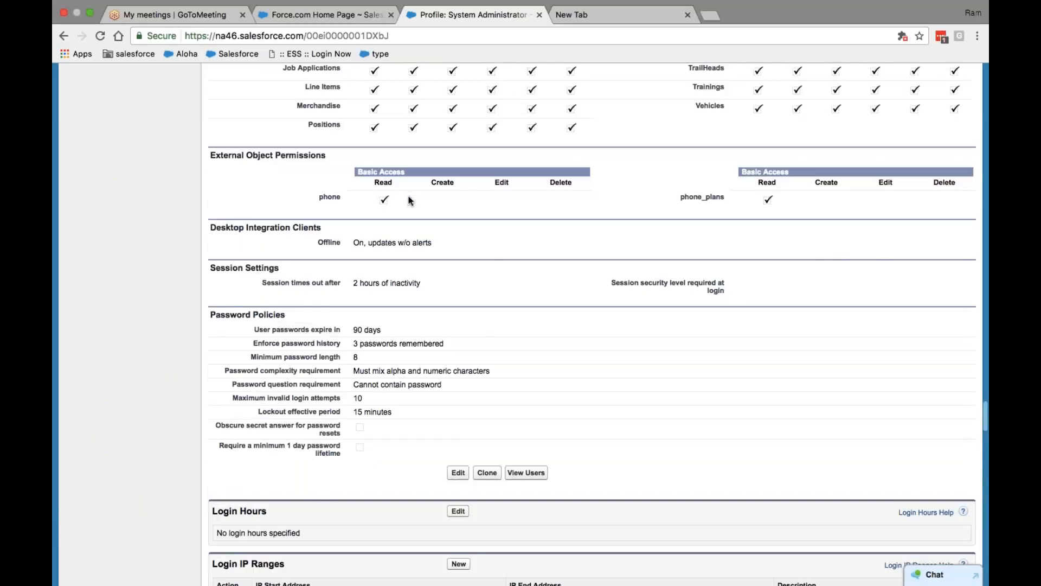
scroll(408, 200, down, 5)
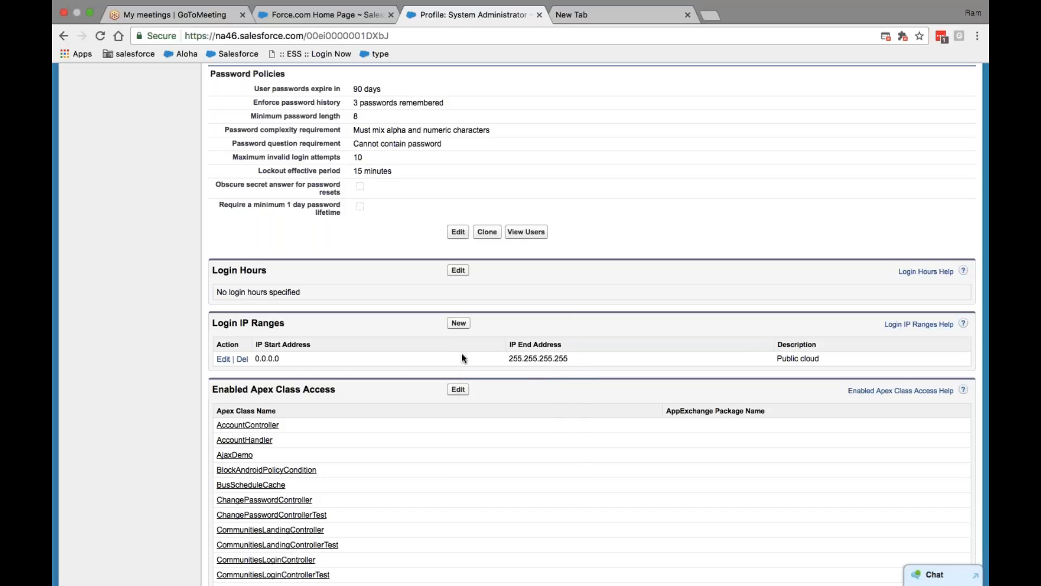
right_click(460, 325)
click(459, 328)
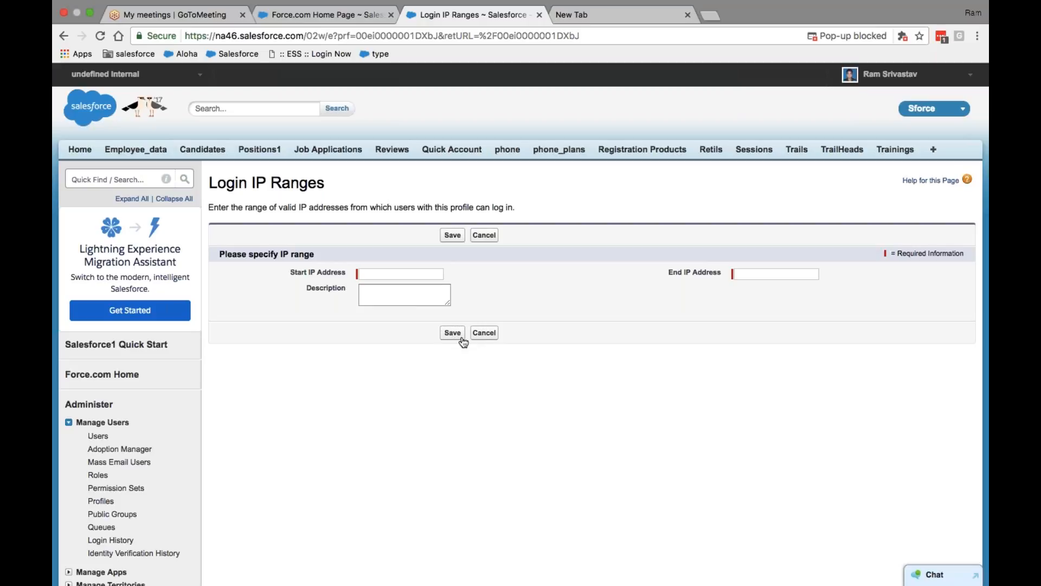
click(484, 334)
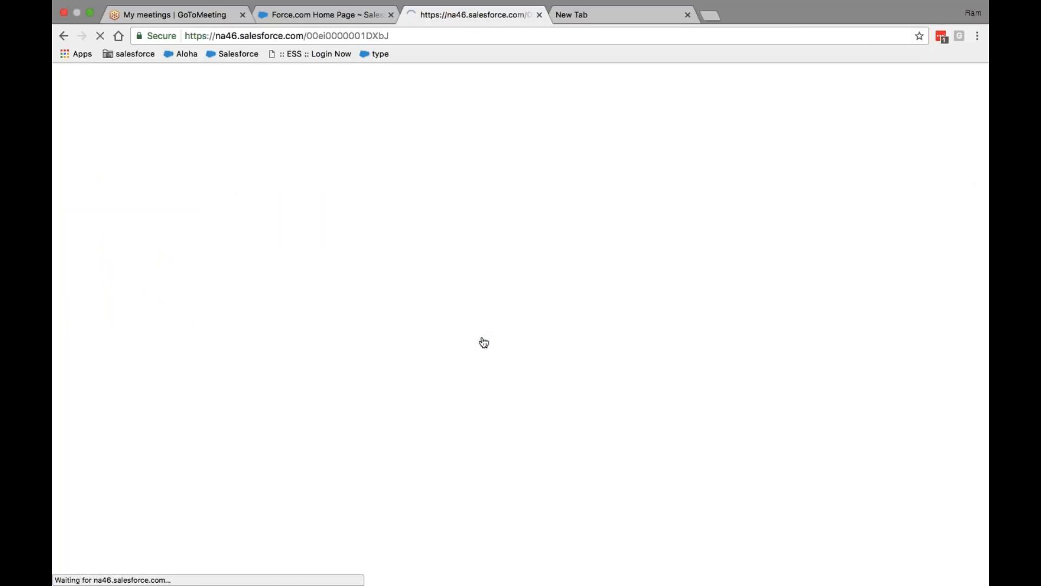
scroll(482, 358, down, 20)
scroll(481, 380, down, 20)
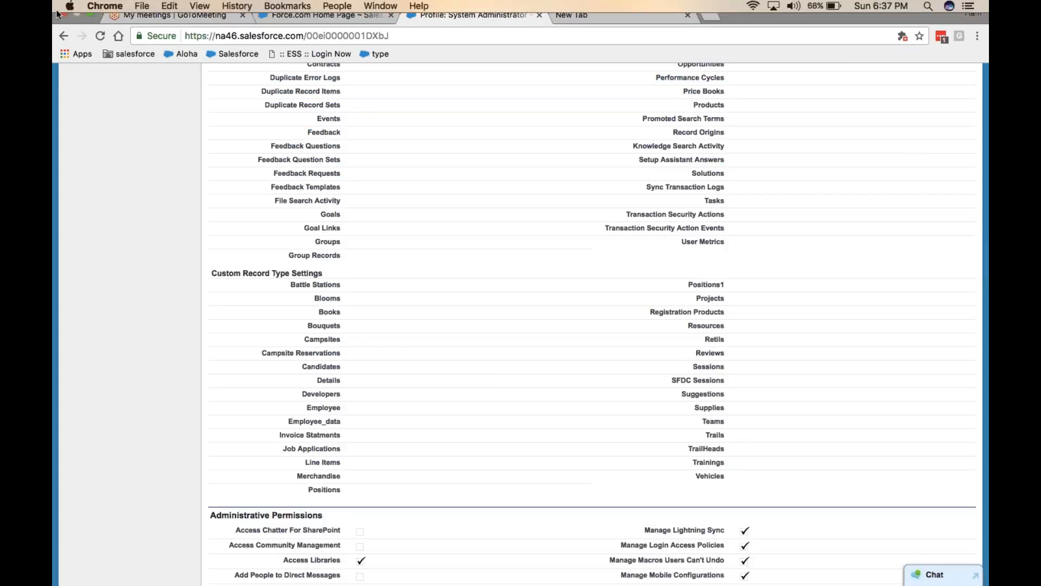
In Word, add numbered lines 0.0.1 to 0.0.6 under the range, ending with 192.191.105.108
click(89, 28)
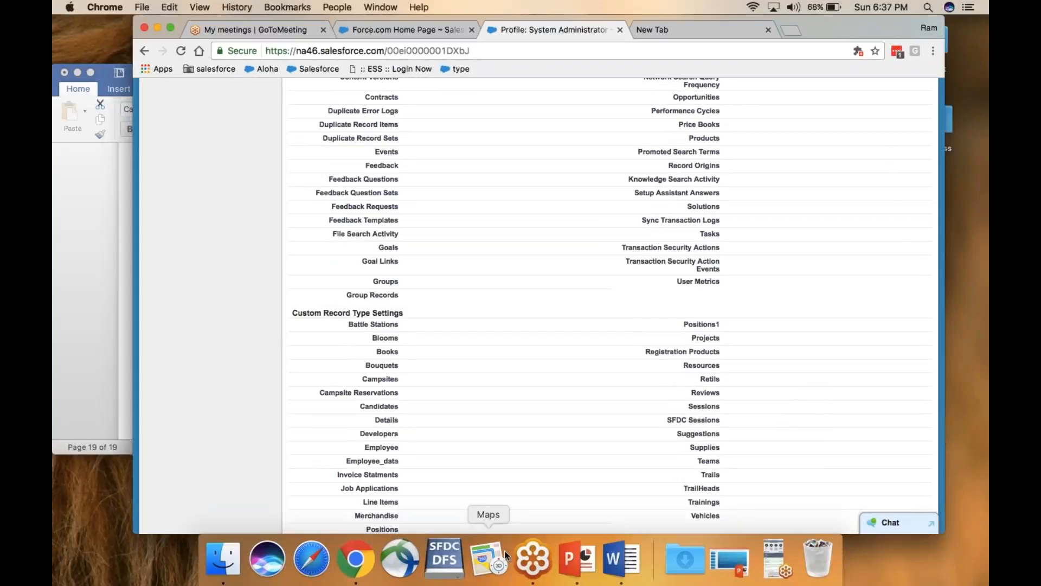
click(622, 558)
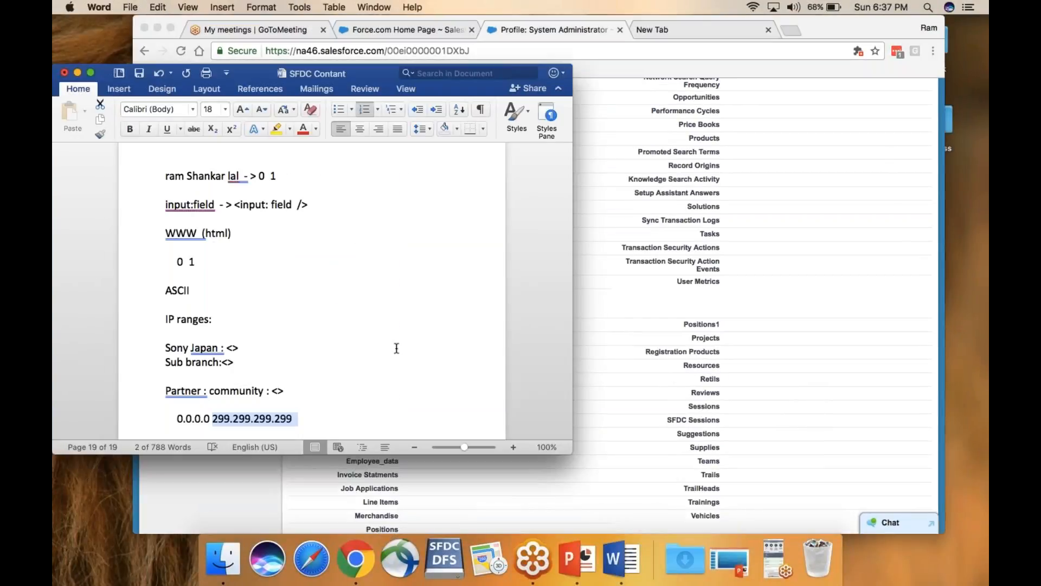
click(326, 413)
key(Return)
text(0.0.1   )
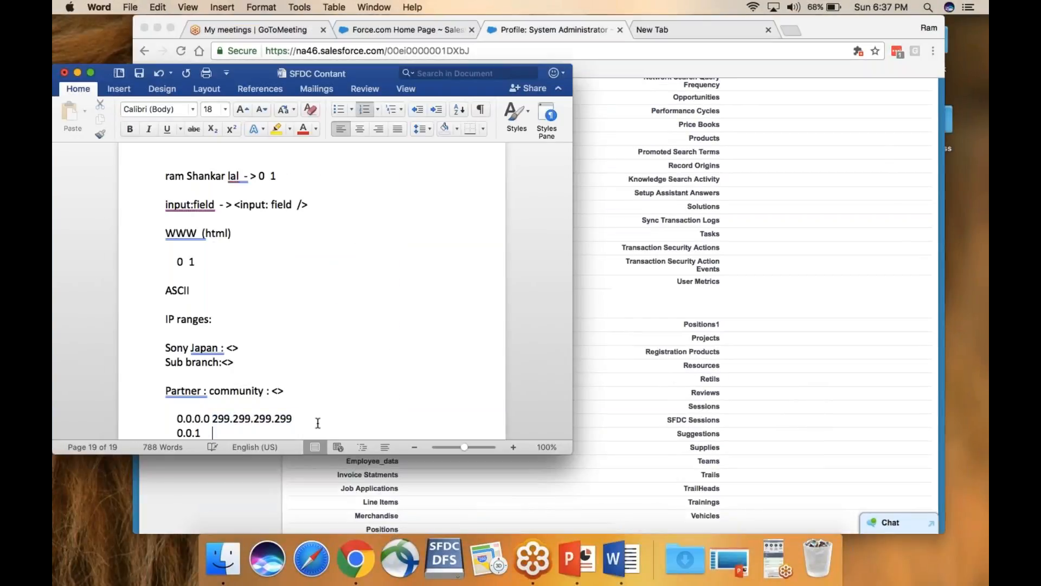
text(19)
text(.191.105.108)
key(Left)
key(Left)
key(Left)
key(Left)
key(Left)
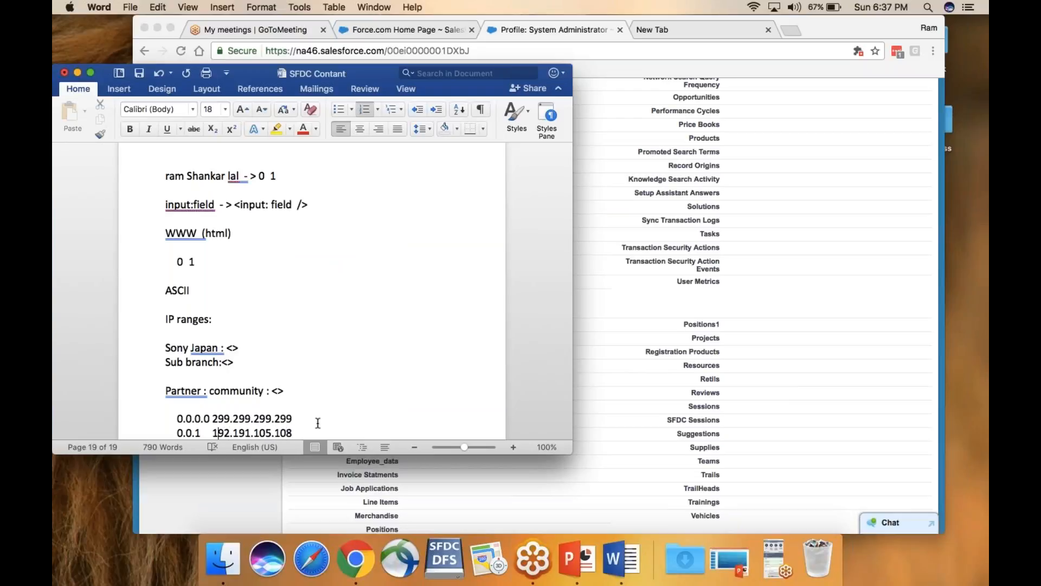
key(Return)
key(Return)
key(Return)
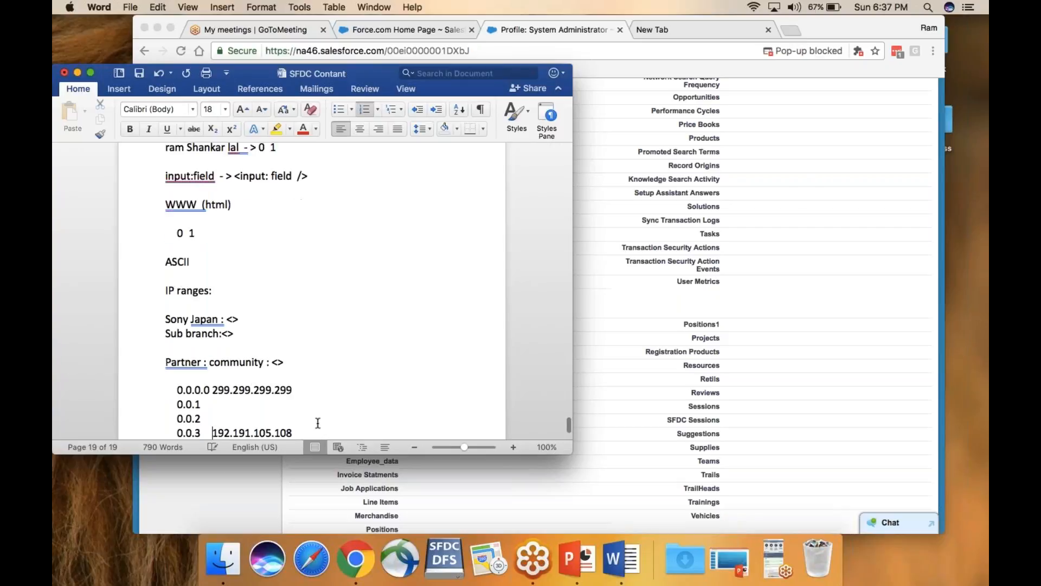
key(Return)
key(Return)
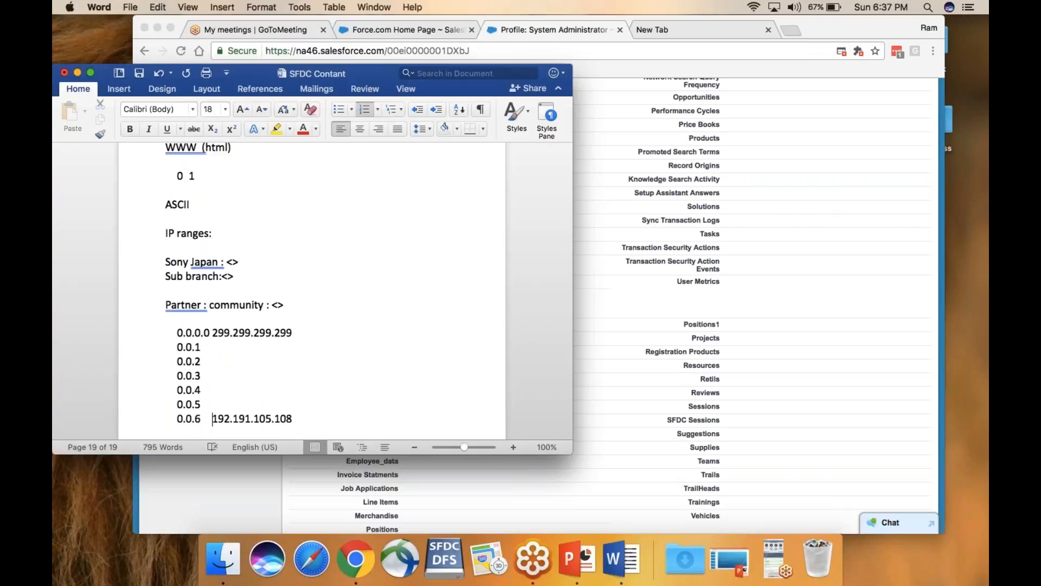
Add numbered item 0.0.7 ahead of the 192.191.105.108 address, undoing an accidental deletion
click(90, 73)
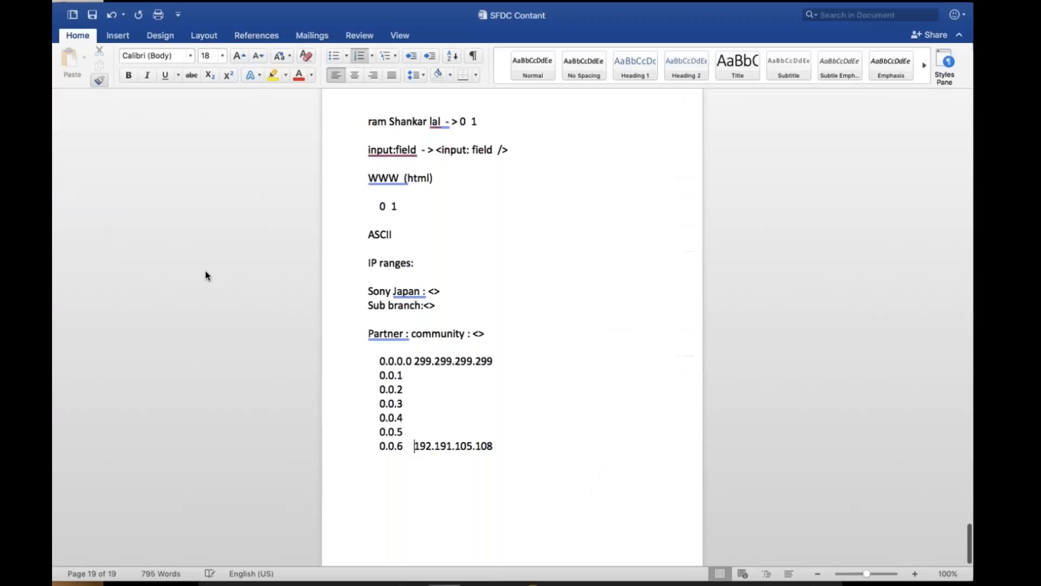
key(Return)
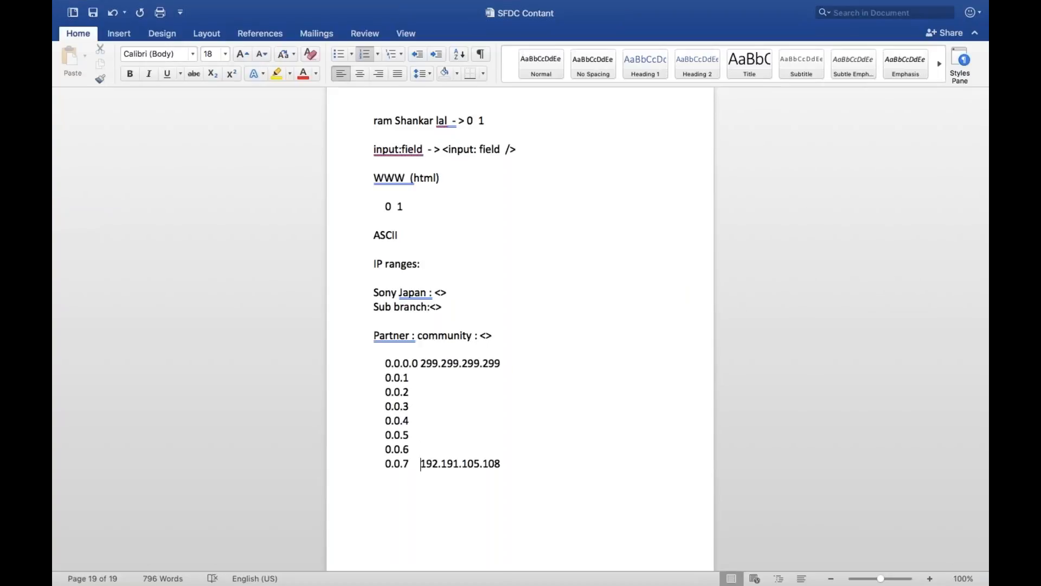
key(shift+Right)
key(shift+Right)
key(shift+Right)
key(shift+Right)
key(shift+Right)
key(shift+Right)
key(shift+Right)
key(shift+Right)
key(shift+Right)
key(shift+Right)
key(shift+Right)
key(shift+Right)
key(shift+Right)
key(shift+Right)
key(shift+Right)
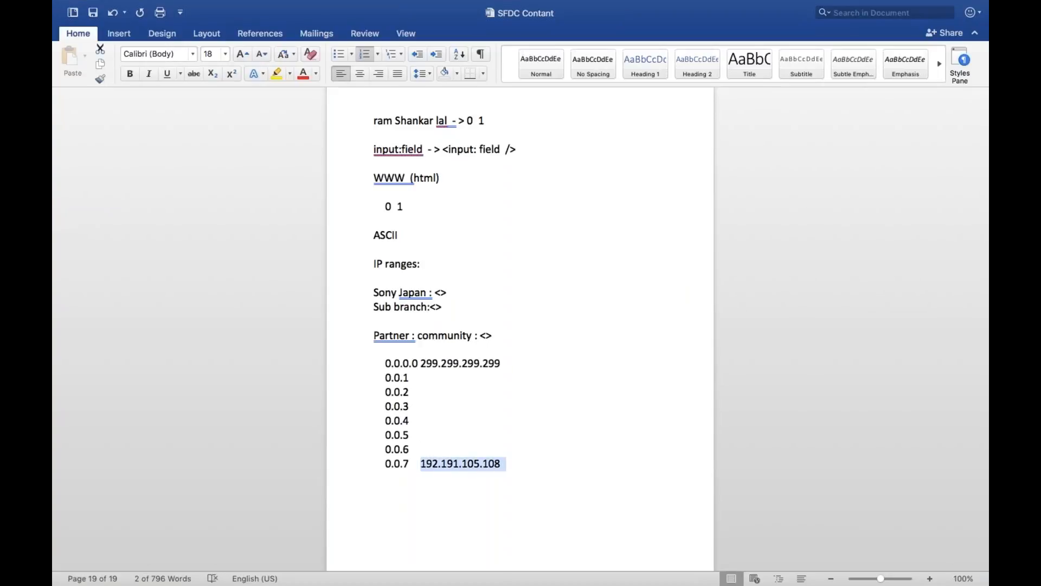
key(BackSpace)
key(BackSpace)
key(BackSpace)
key(Return)
key(Return)
key(super+z)
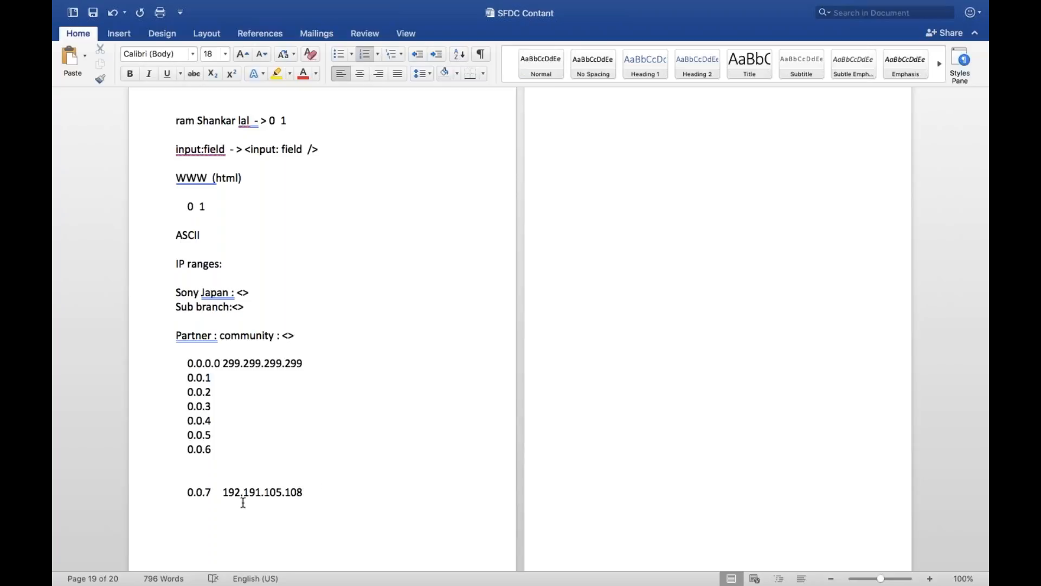
Type '..192' after the address and highlight the start of the IP
drag(240, 492, 281, 495)
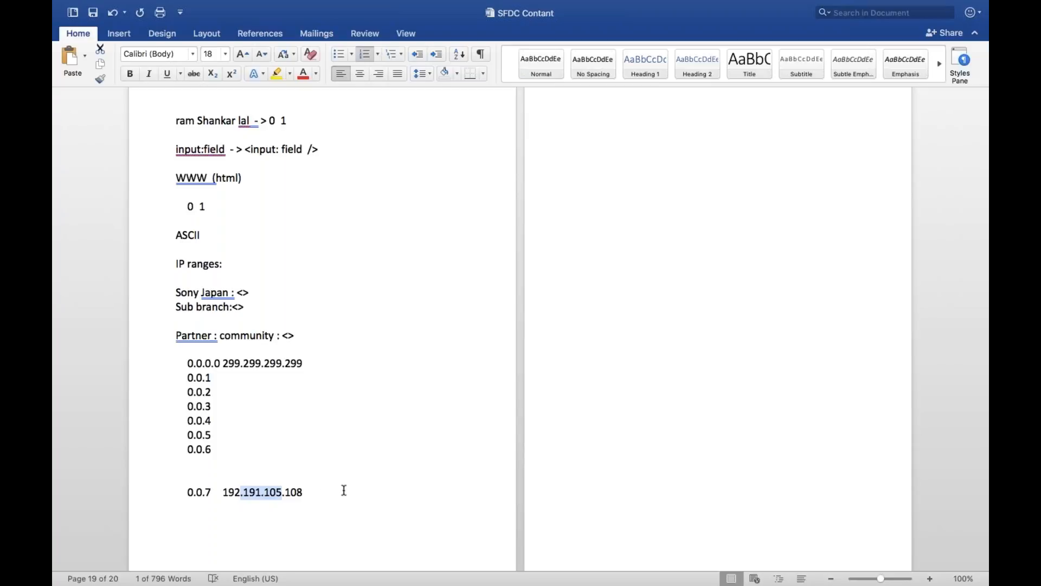
click(326, 491)
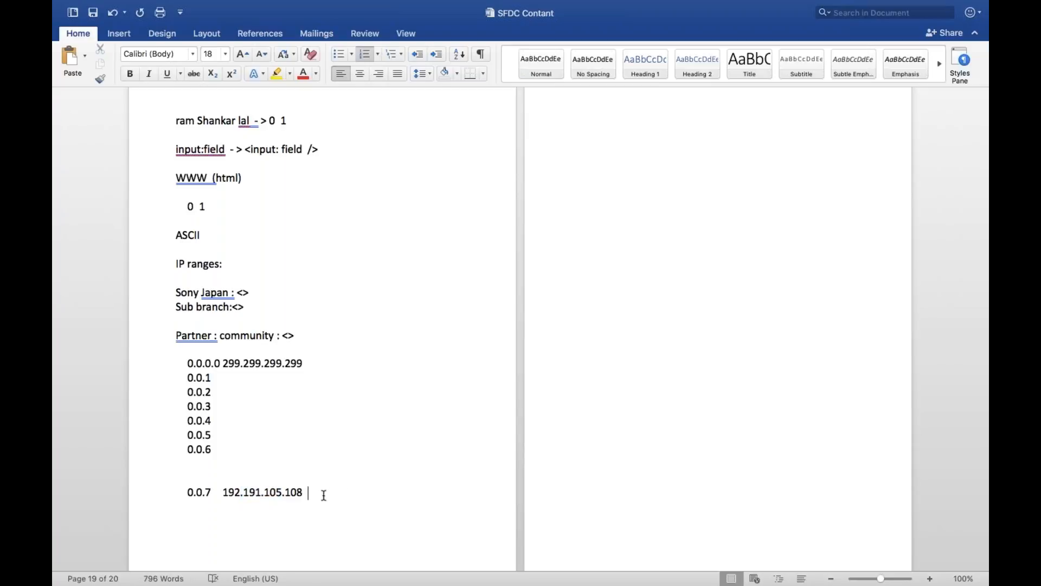
text(..)
text(192)
drag(223, 492, 281, 491)
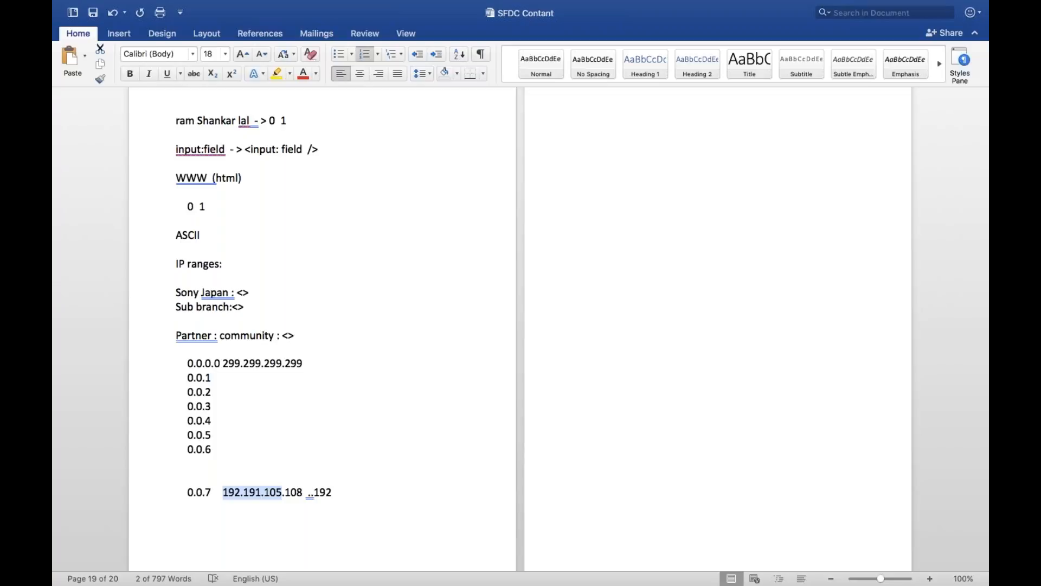
End the numbered list and type the heading 'Login Hours bases:' on page 20
click(344, 492)
key(Return)
key(shift+Tab)
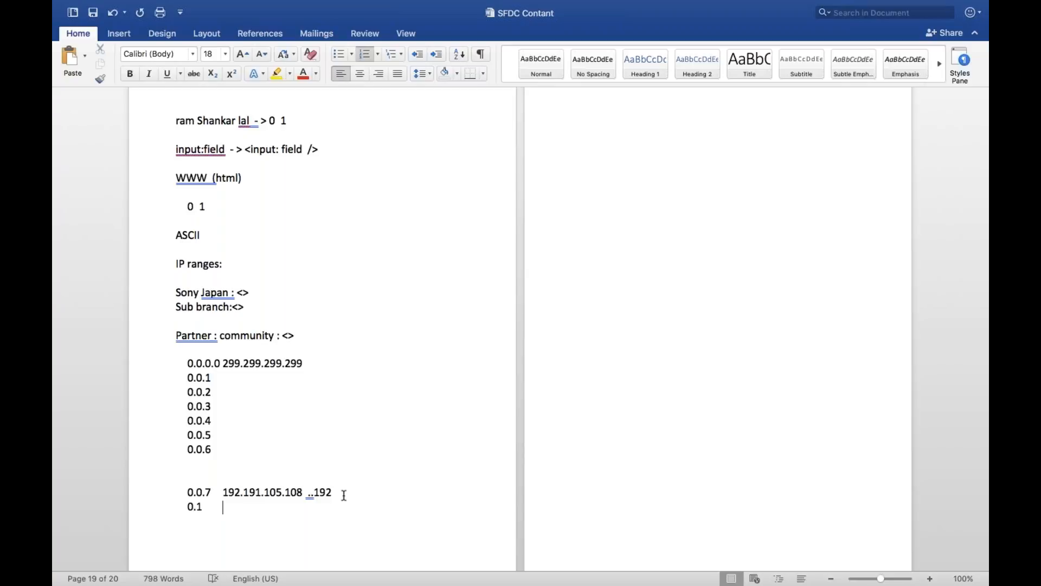
key(BackSpace)
key(Return)
key(Return)
key(Return)
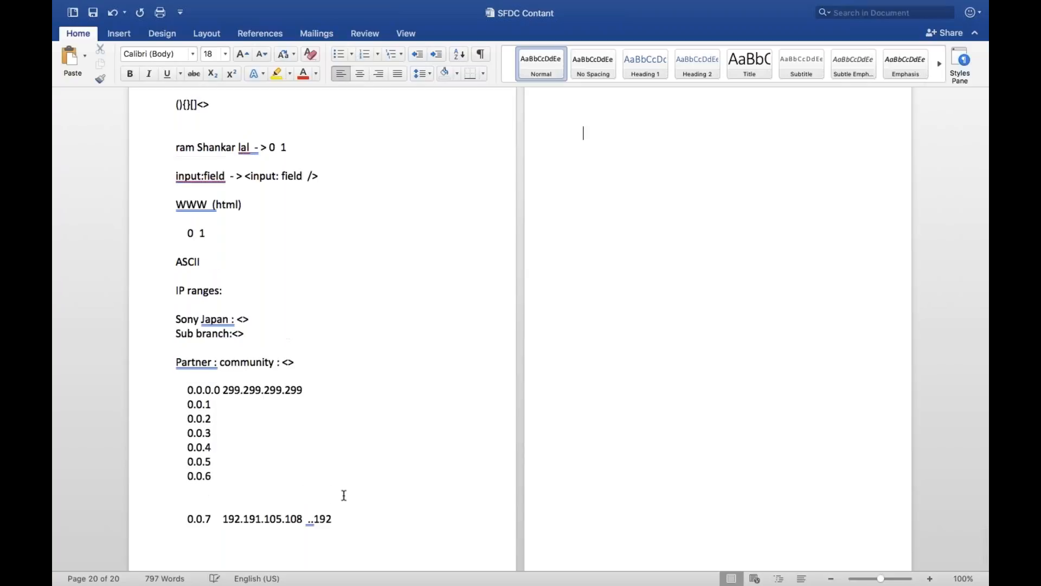
key(Return)
text(Login Hours bases:)
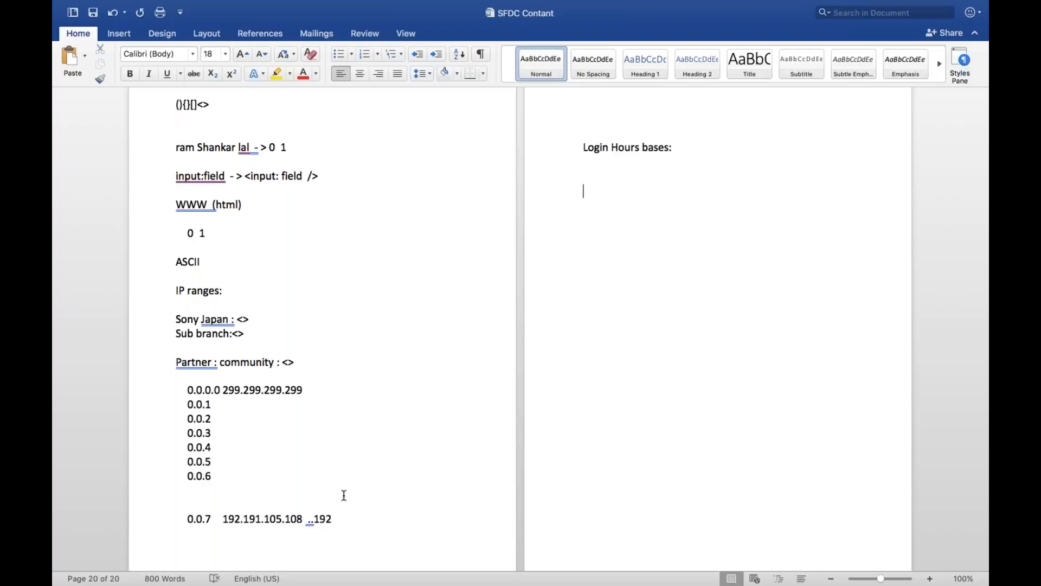
Add the line '9 AM IST 6 PM IST :' below the heading
text(0)
key(BackSpace)
text(0 A)
text(M)
key(BackSpace)
key(BackSpace)
key(BackSpace)
key(BackSpace)
text(9 AM l)
text(ST 6 PM IST)
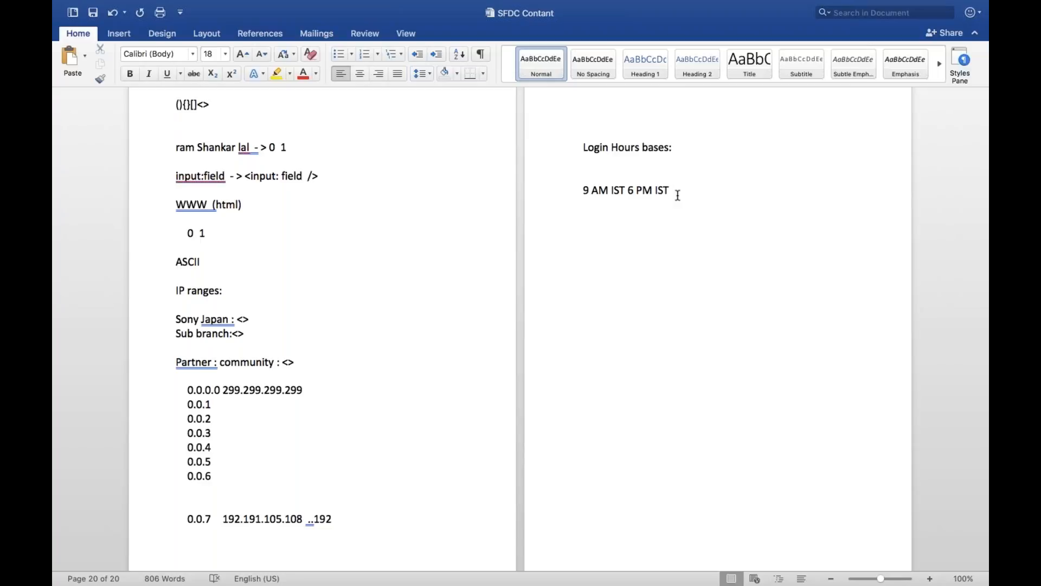
key(Return)
key(Return)
click(677, 192)
text(:)
Return to the full-screen System Administrator profile in Chrome and scroll toward Login Hours
mouse_move(66, 3)
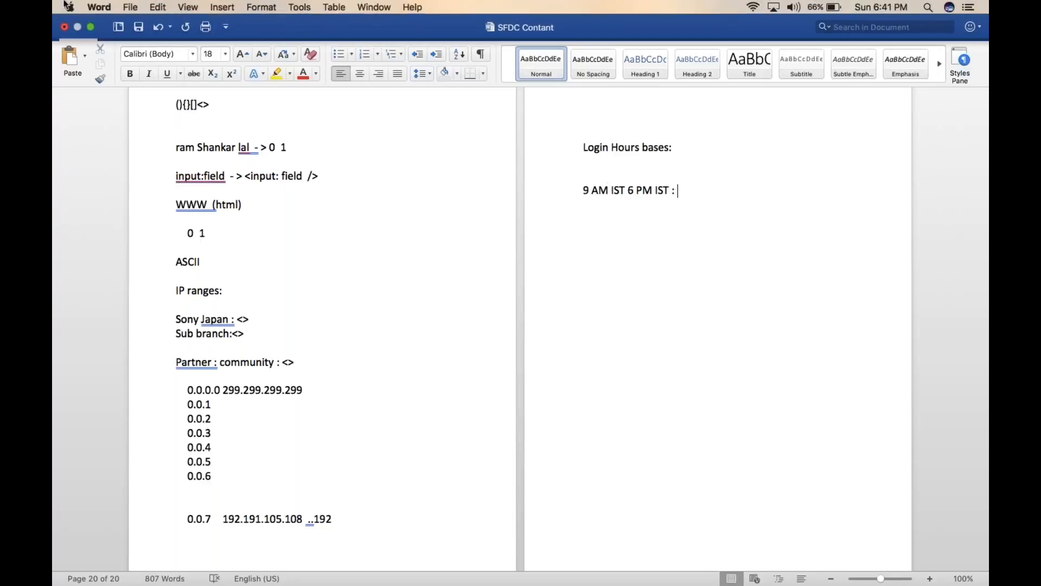
click(91, 27)
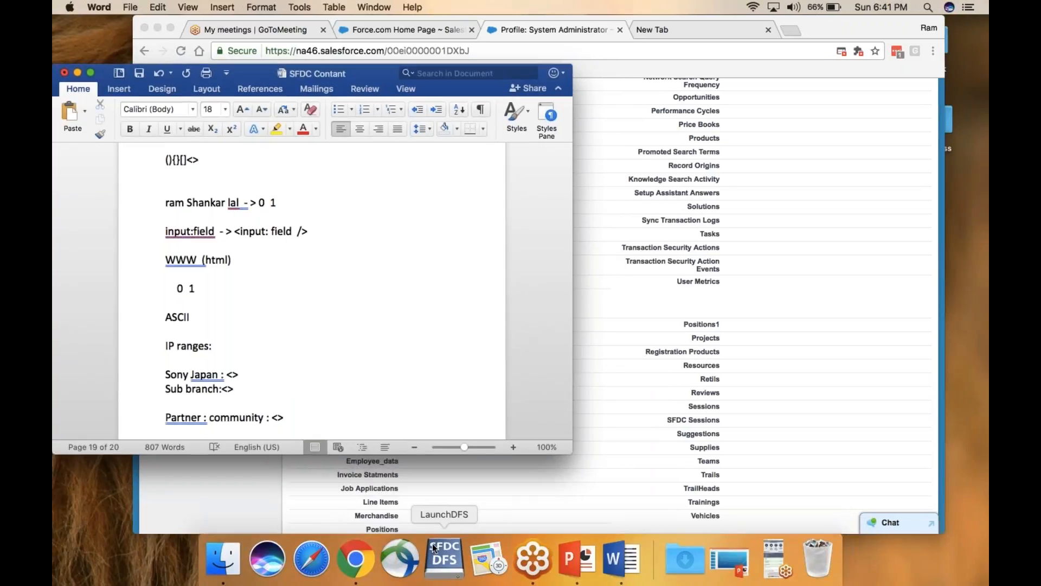
click(355, 559)
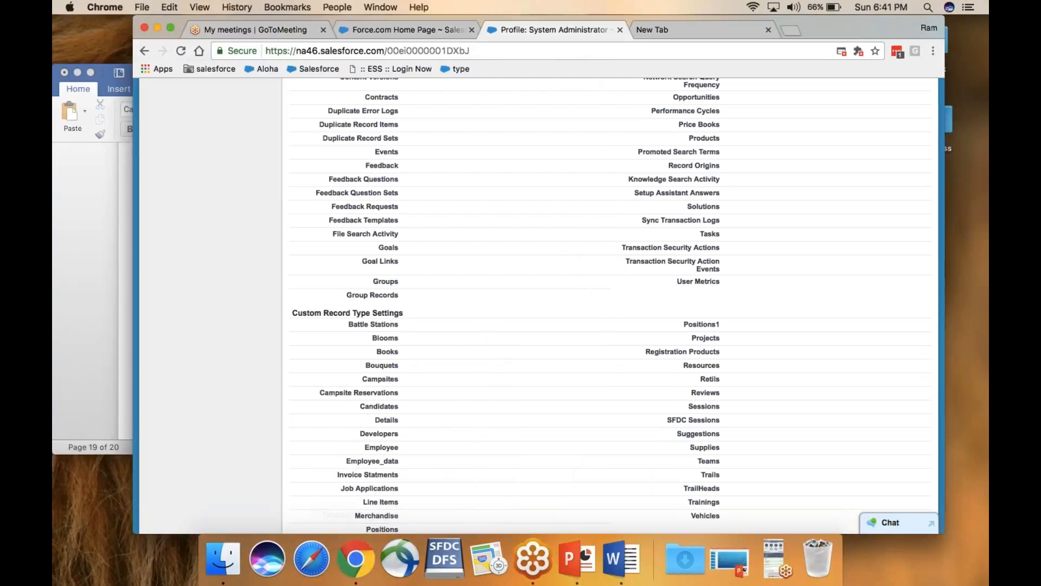
click(171, 27)
scroll(525, 232, down, 10)
scroll(525, 234, down, 20)
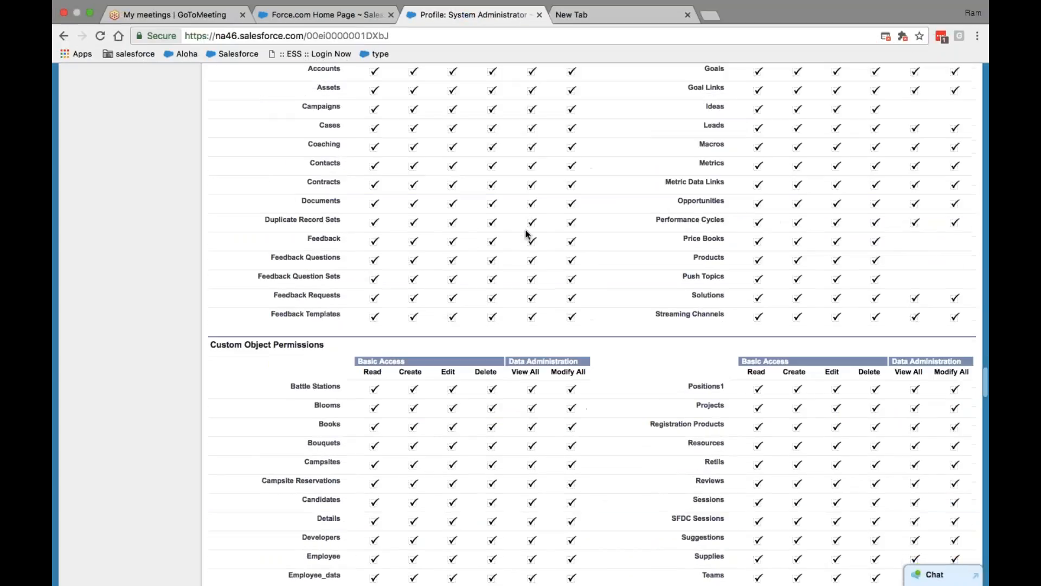
Open the System Administrator Login Hours editor, leaving the Sunday and Monday start times at --None--
scroll(525, 234, up, 3)
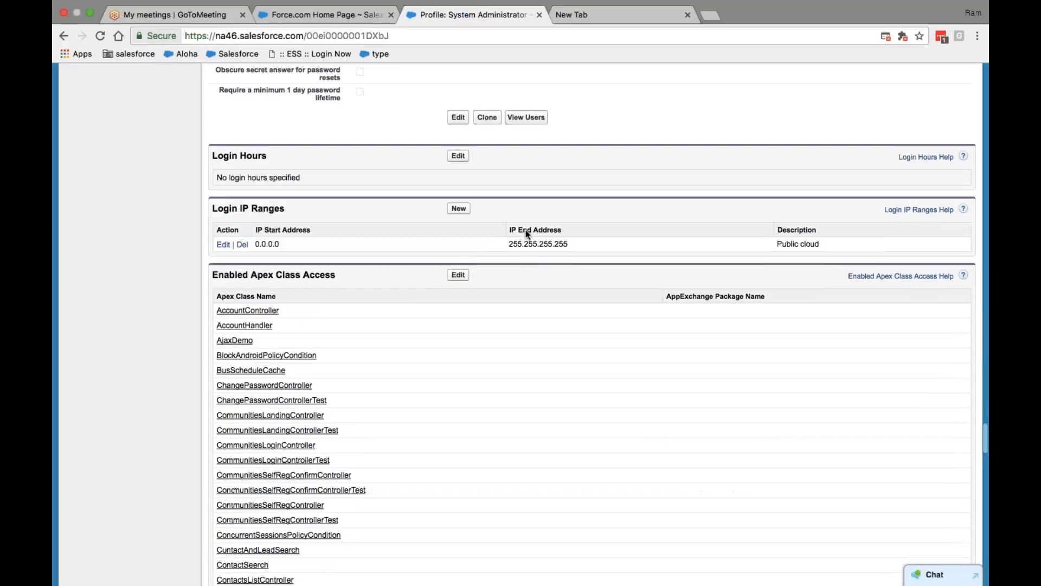
click(459, 165)
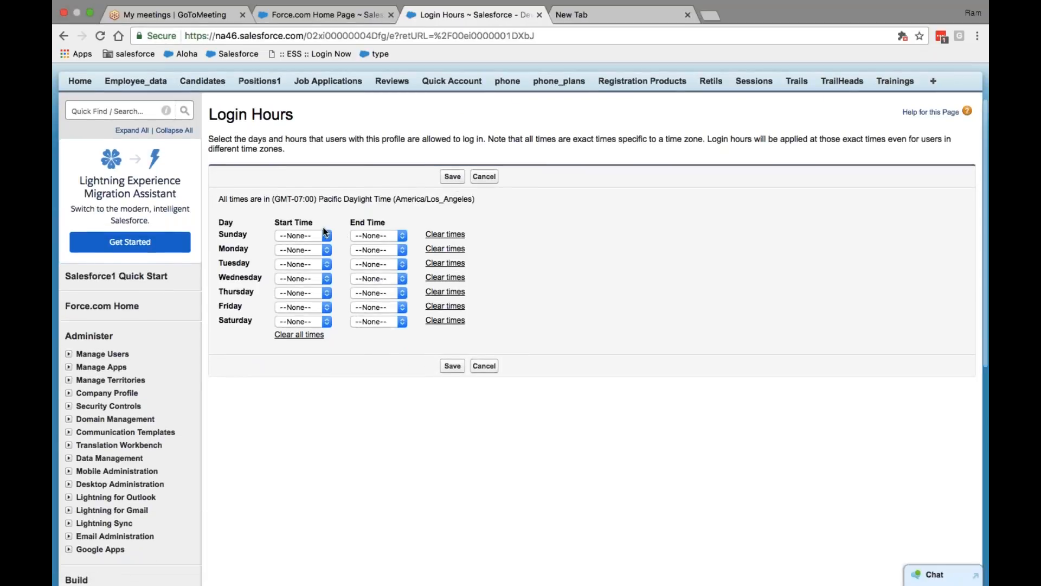
click(325, 235)
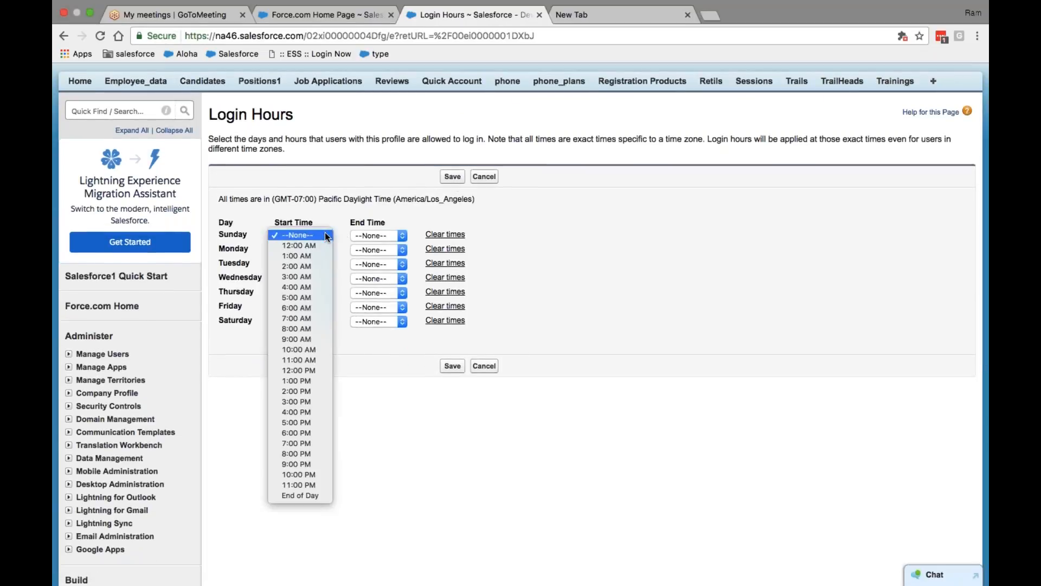
click(370, 239)
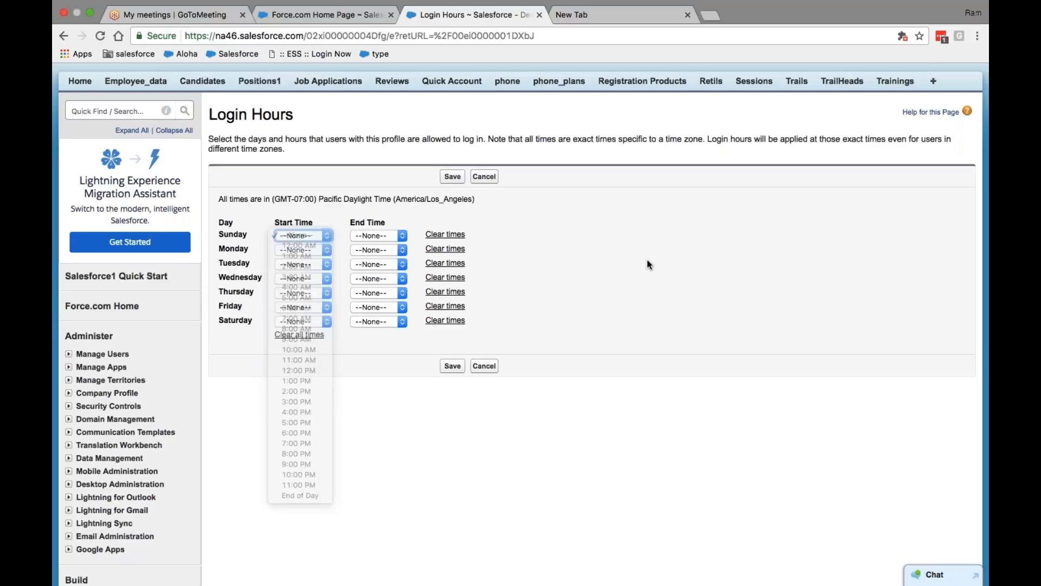
click(328, 250)
click(624, 258)
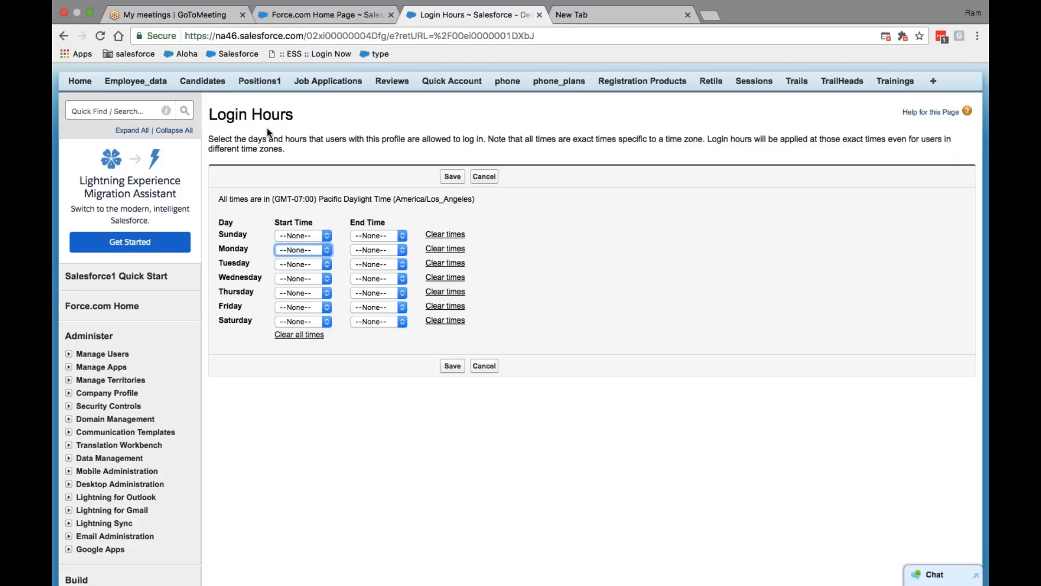
Bring the SFDC Contant Word document to the front, filling the screen
click(93, 28)
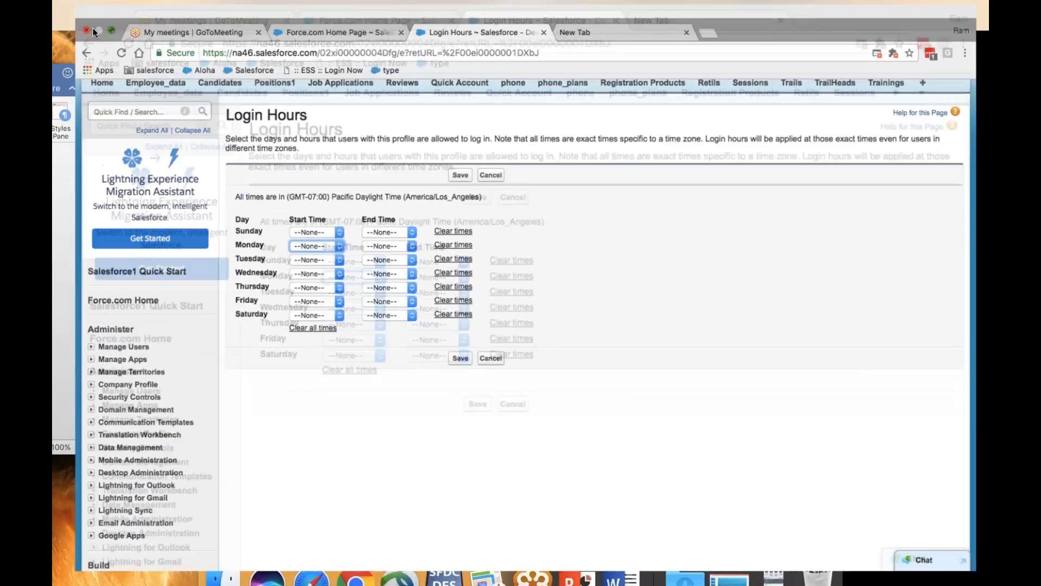
click(621, 568)
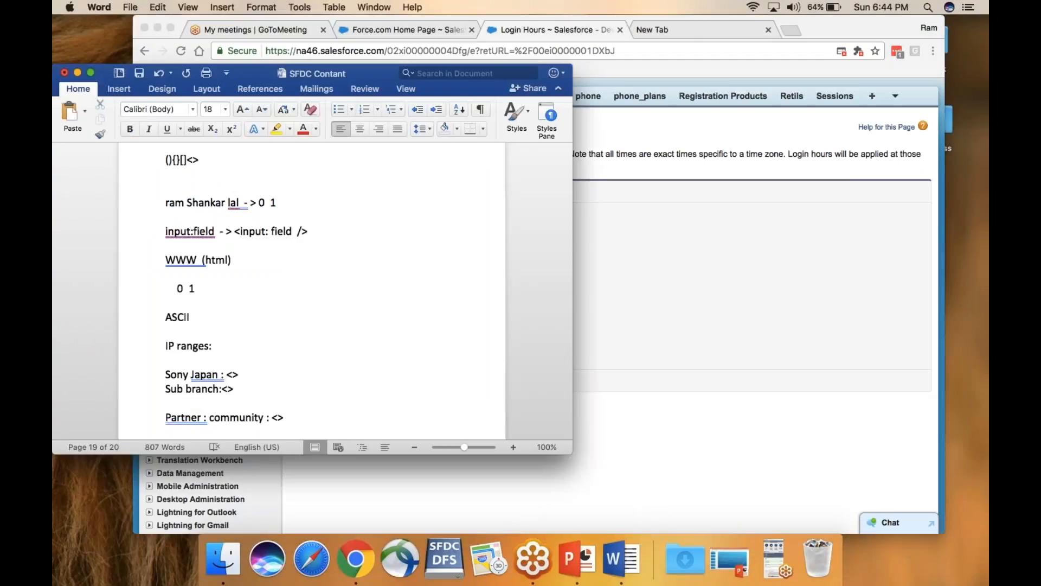
click(93, 71)
Add 'color' and 'colour' on new lines below the login hours note, then select 'colour'
key(Return)
text(color)
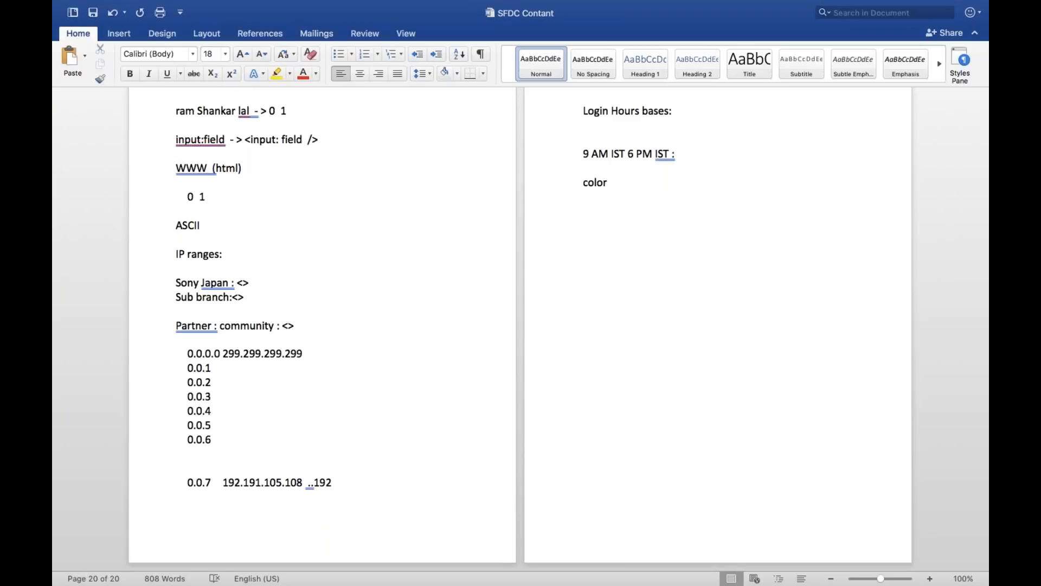
key(Return)
text(colour)
drag(621, 212, 572, 213)
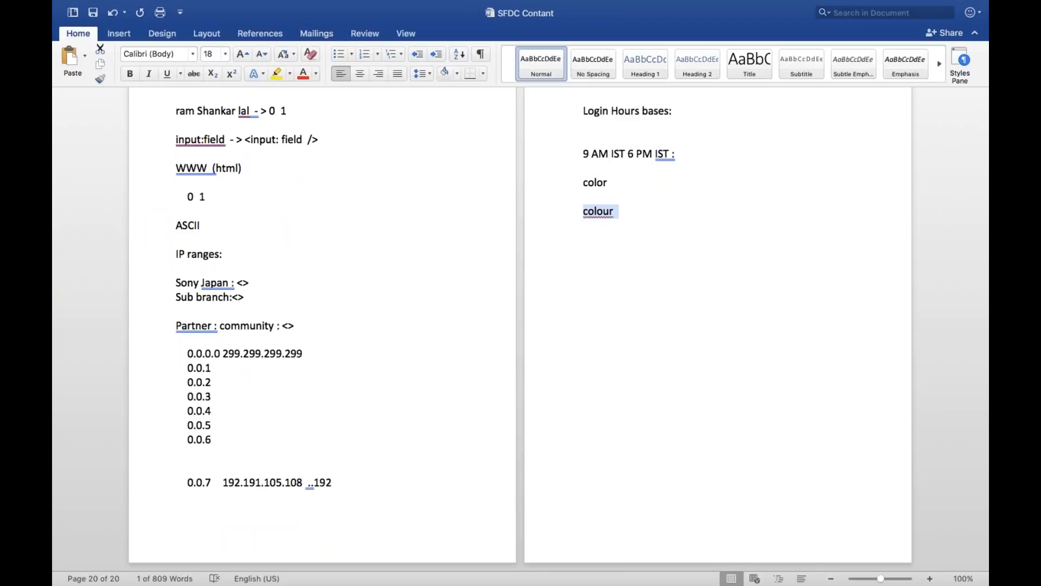
click(616, 225)
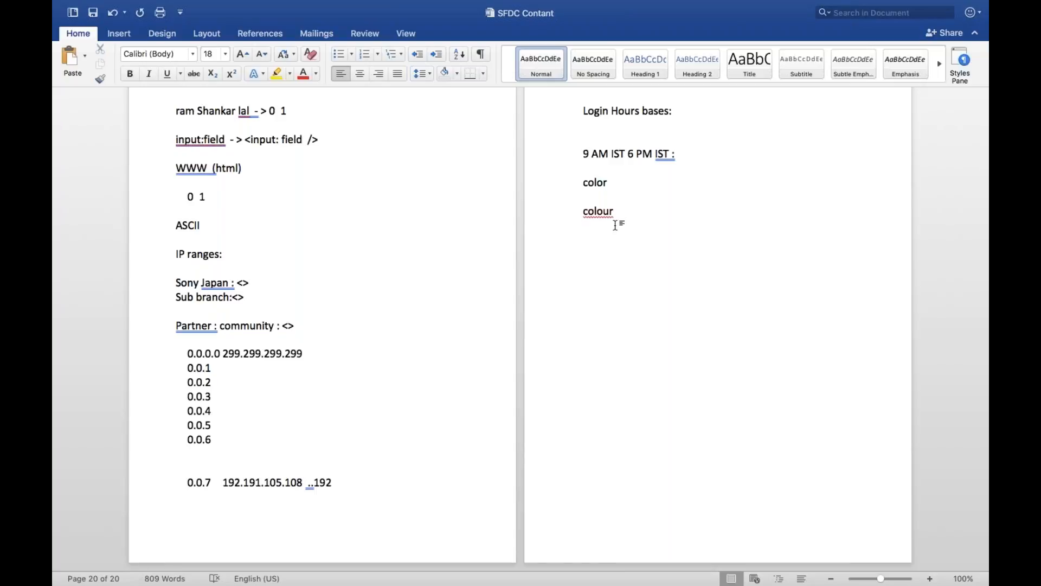
drag(623, 211, 573, 214)
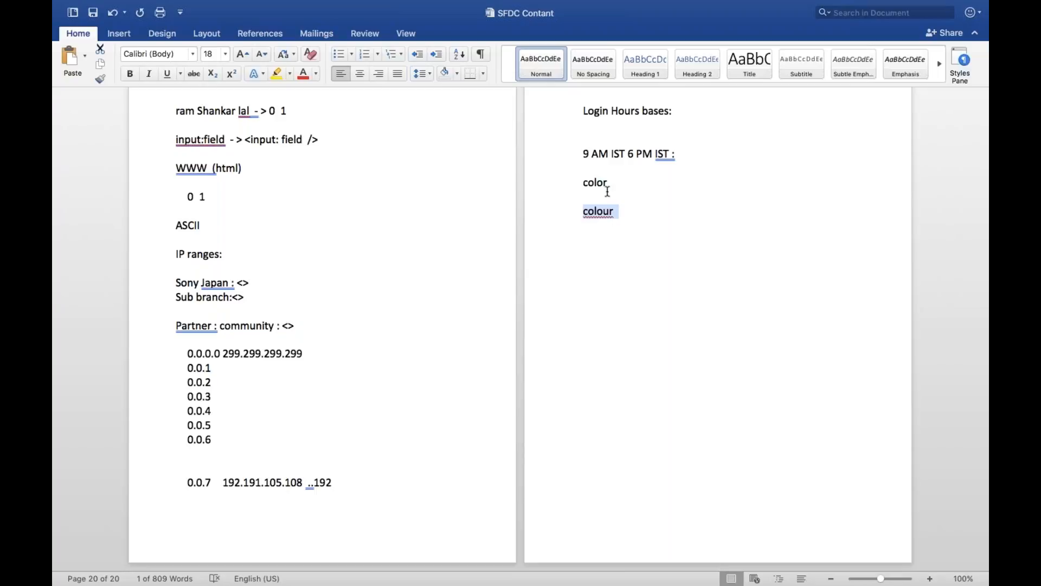
Add 'colour' to Word's dictionary from its spelling suggestions menu
click(598, 212)
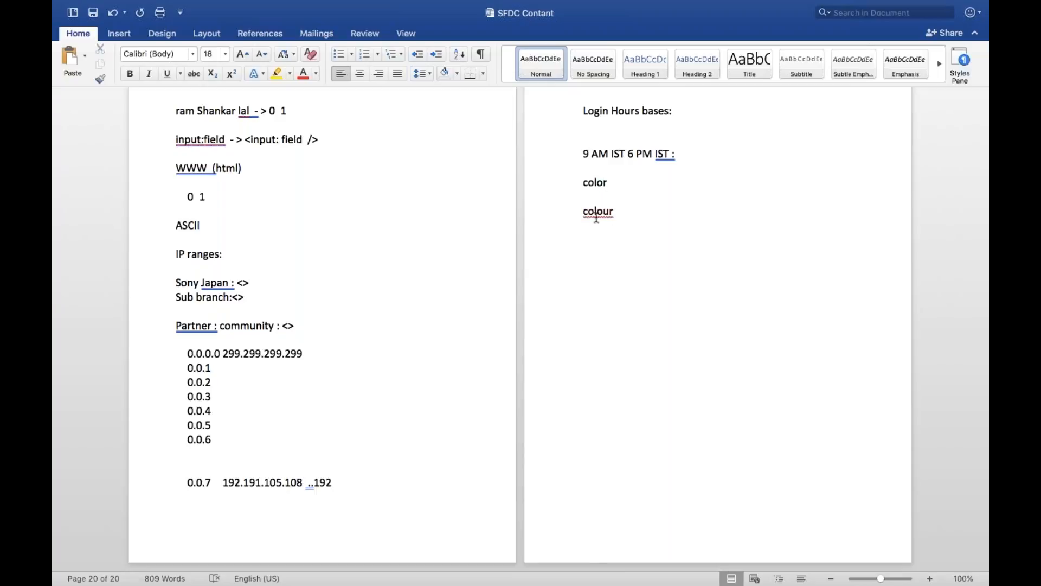
right_click(597, 212)
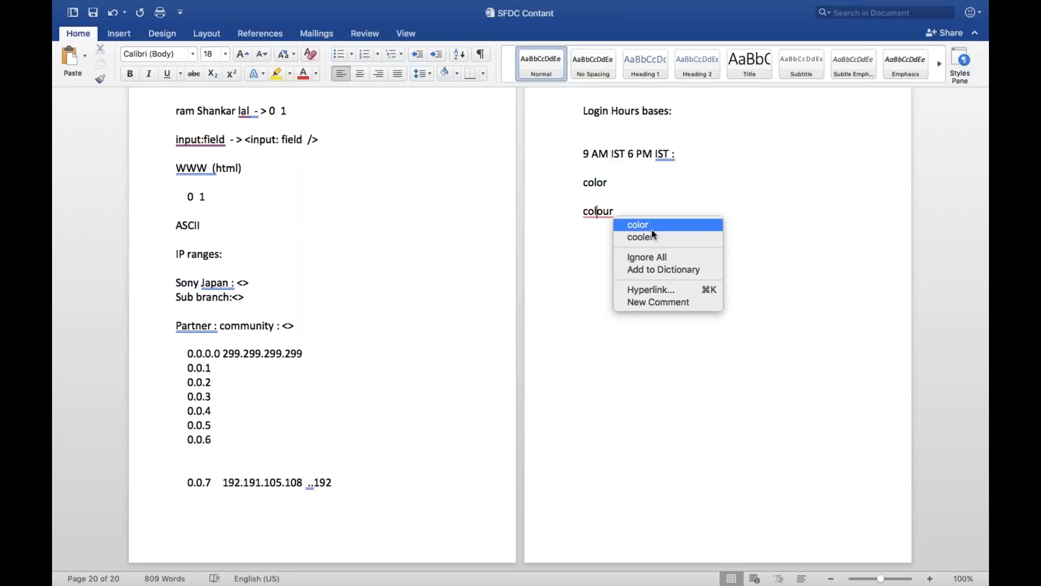
click(644, 195)
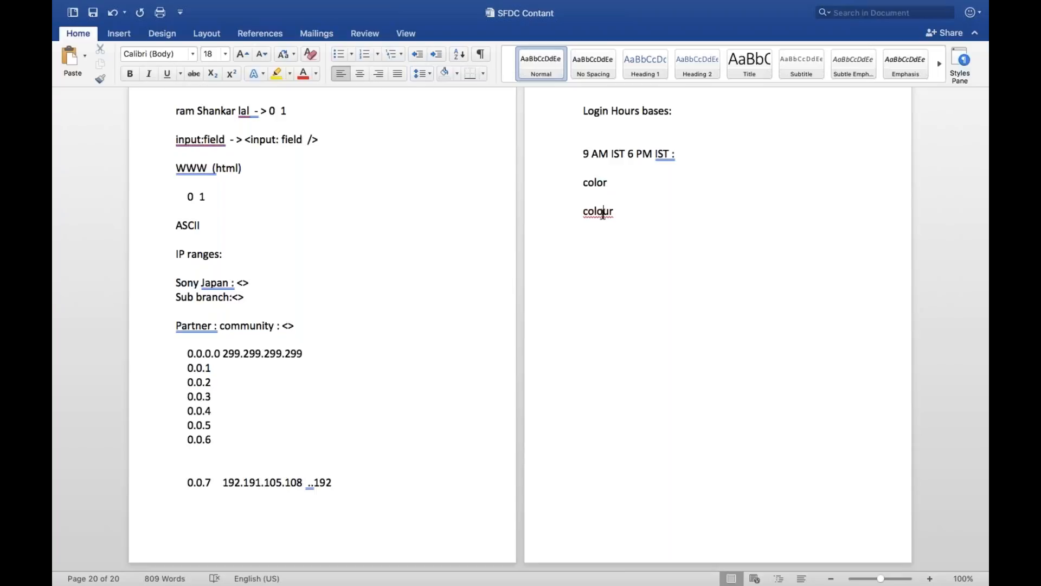
right_click(603, 213)
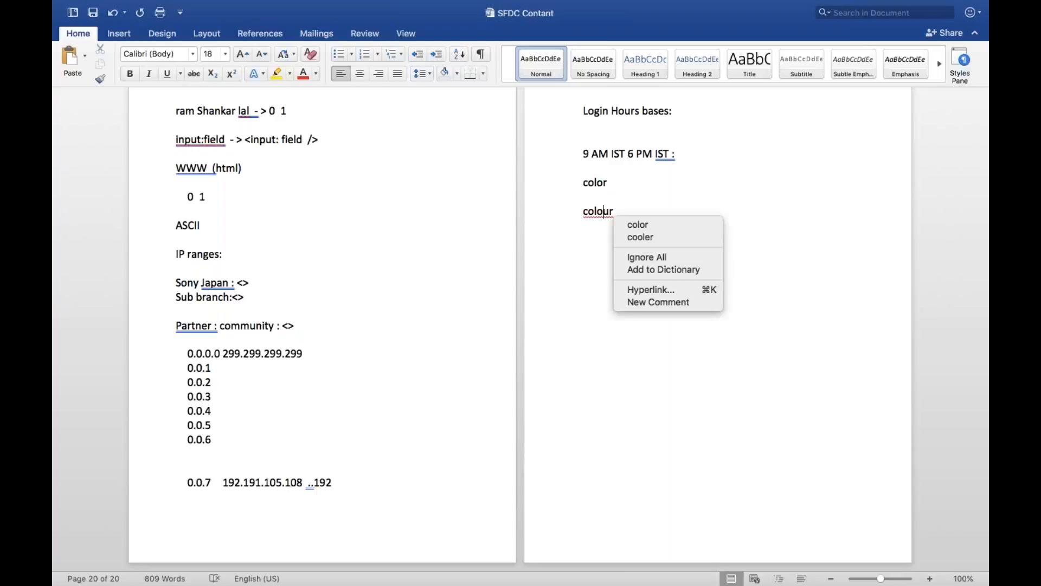
click(685, 268)
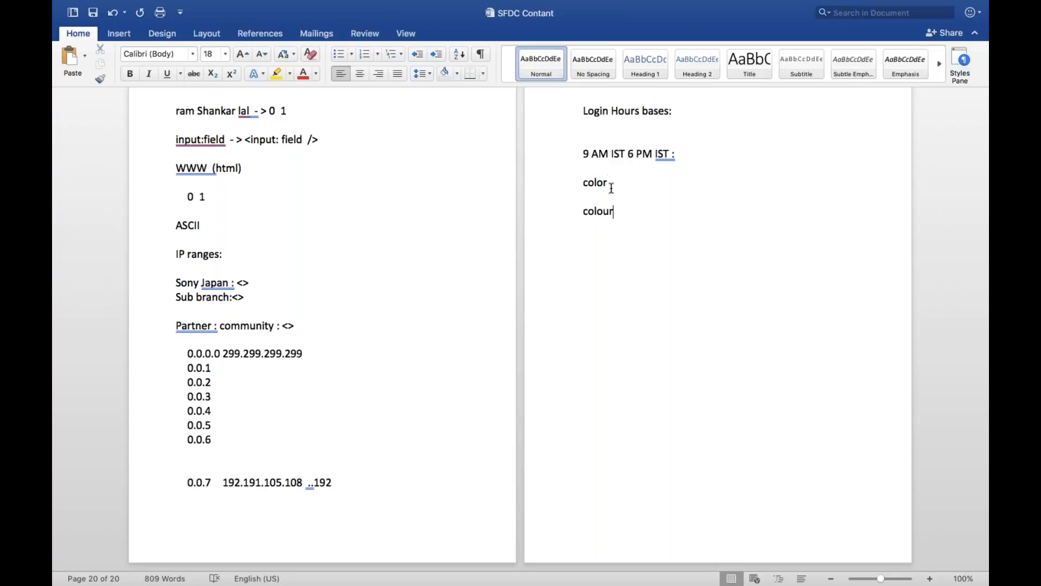
Add 'multicurrency' and 'multitime zone'' lines below 'colour'
click(612, 183)
mouse_move(196, 4)
click(619, 212)
key(Return)
text(s)
key(BackSpace)
text(mul)
text(ticurrency)
text(multit)
text(ime )
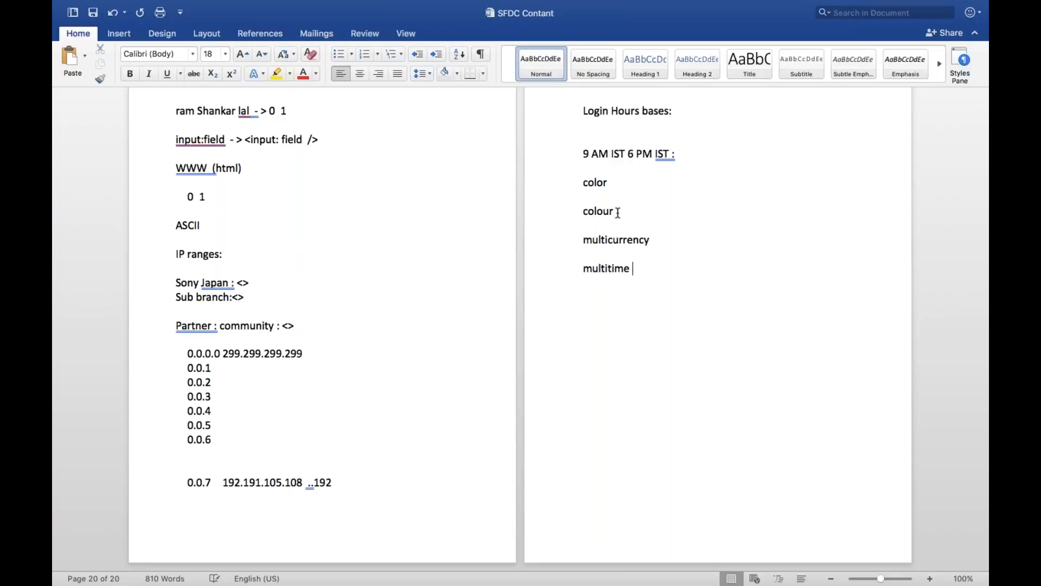
text(zone')
key(Return)
Add '4 sandbox' and '1 produ : org' lines below the multitime zone note
key(Up)
key(Up)
key(Right)
key(Right)
key(Right)
key(Right)
key(Right)
key(Right)
key(Right)
key(Return)
text(4 sandbox  )
text(1 prod)
text(u)
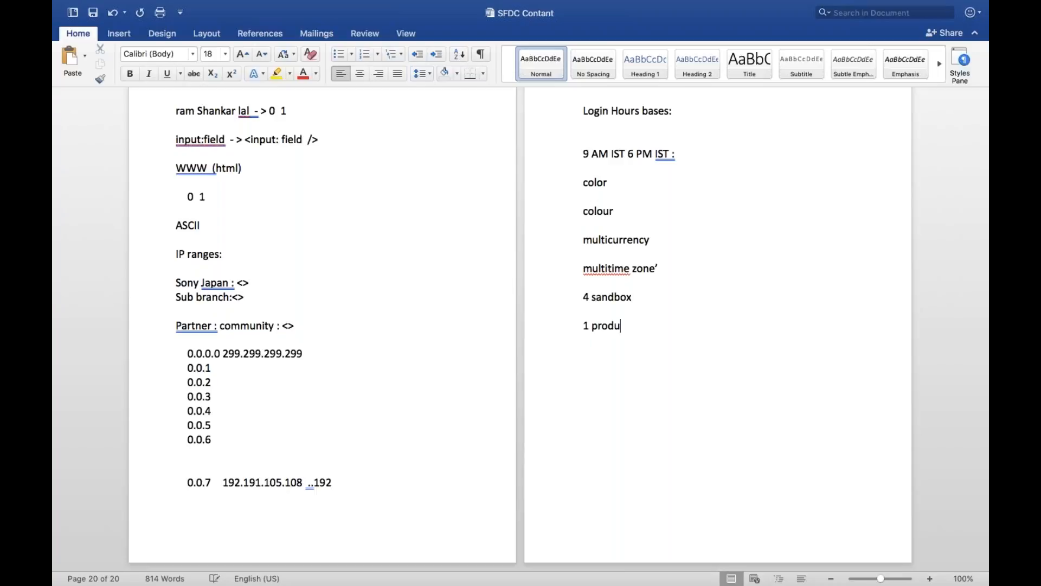
click(583, 283)
text(:)
text(org)
Switch back to Chrome, cancel the Login Hours edit, maximise the browser and open the user menu
mouse_move(79, 7)
click(85, 27)
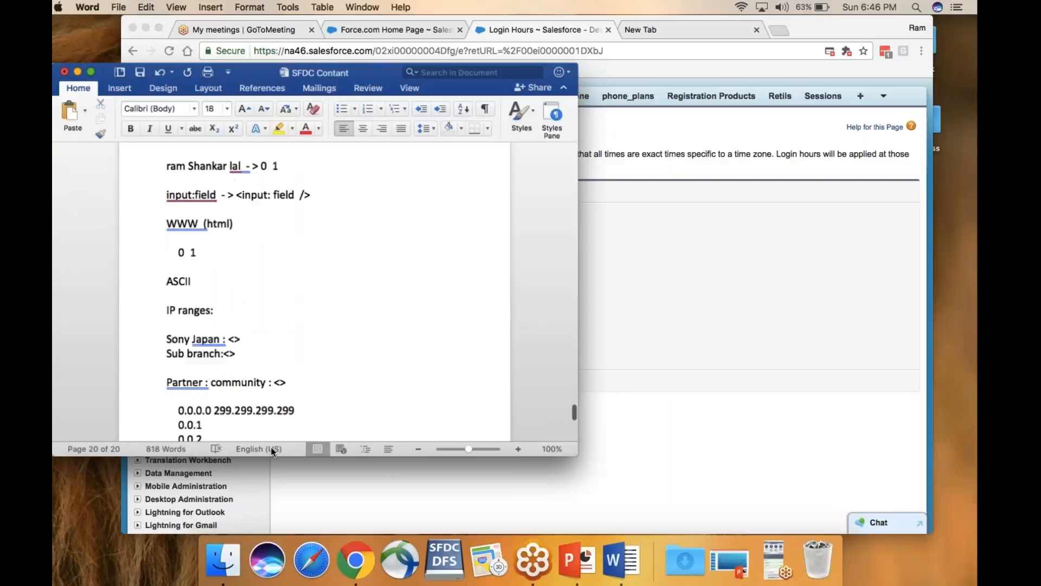
click(355, 559)
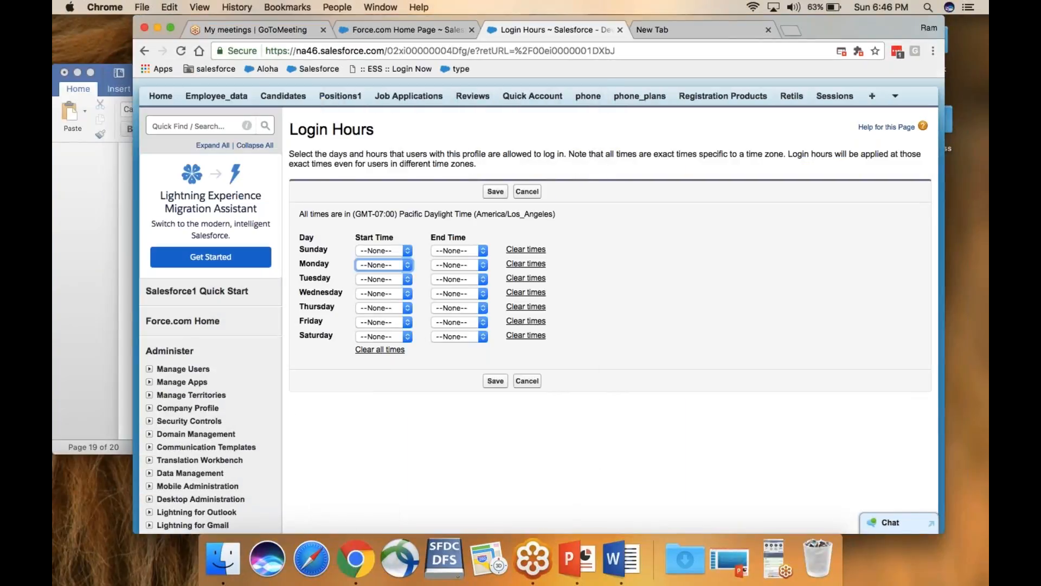
click(527, 380)
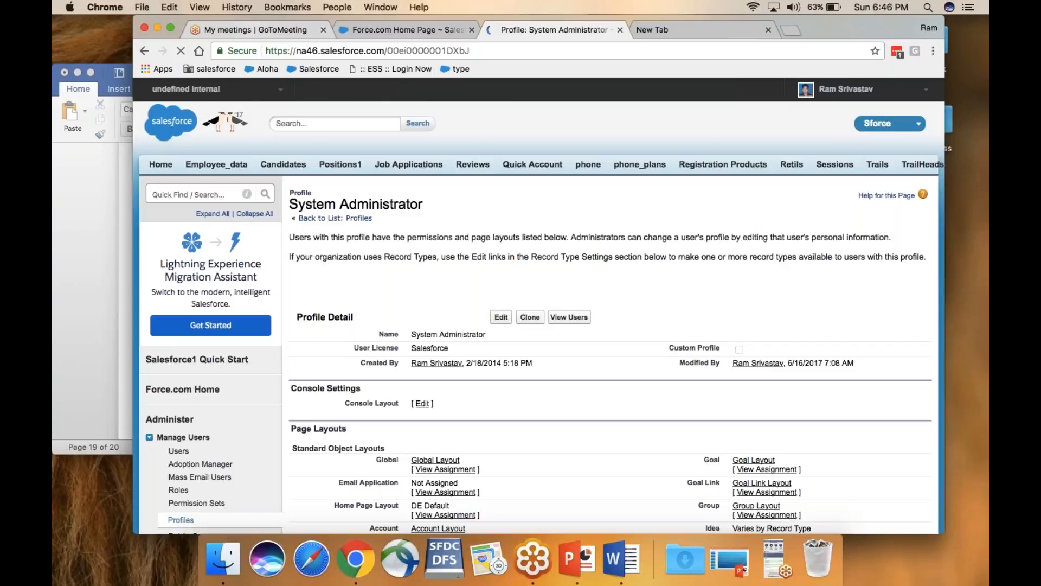
click(168, 31)
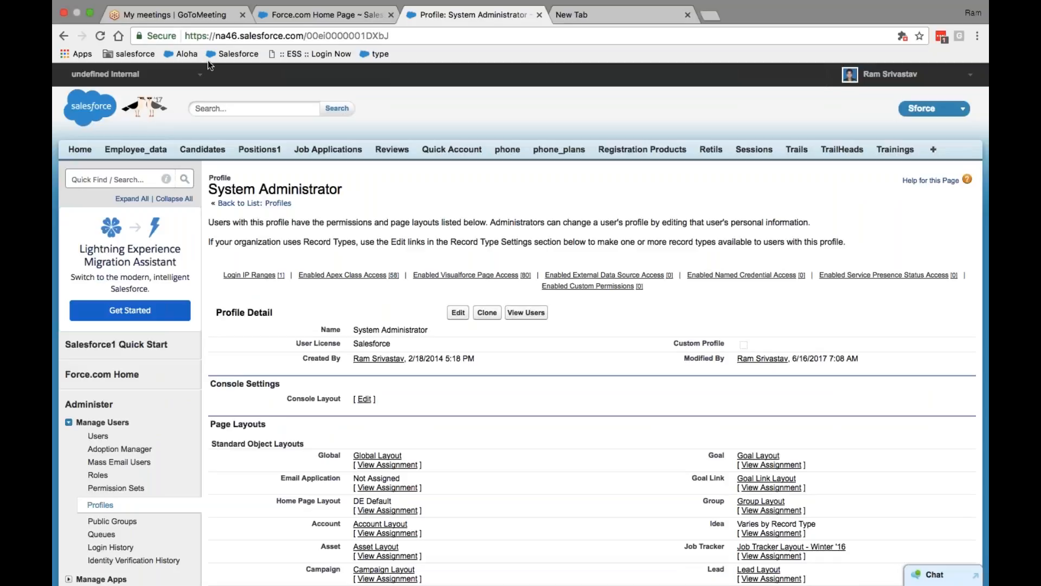
key(XF86AudioRaiseVolume)
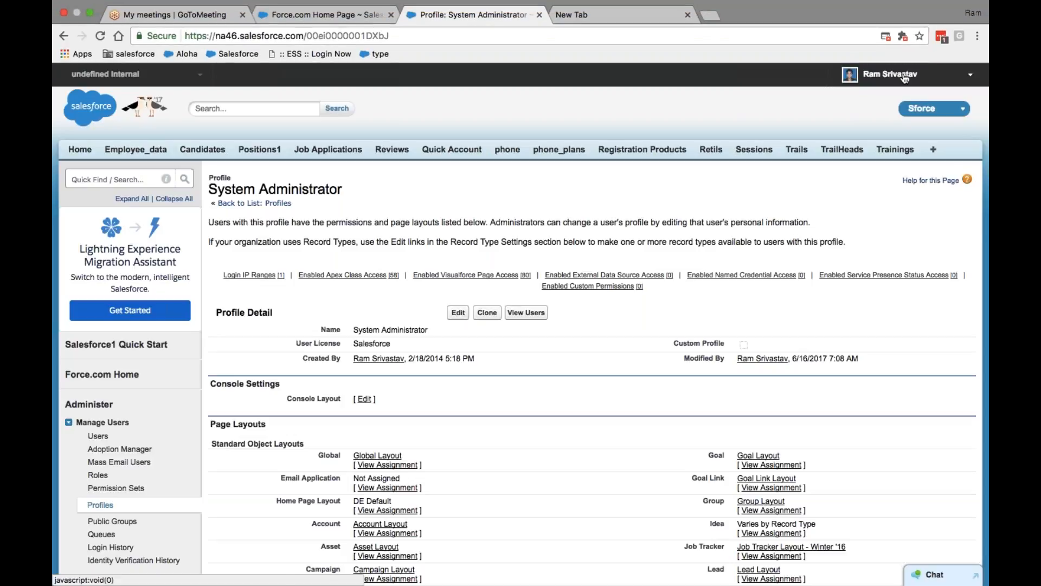
click(904, 76)
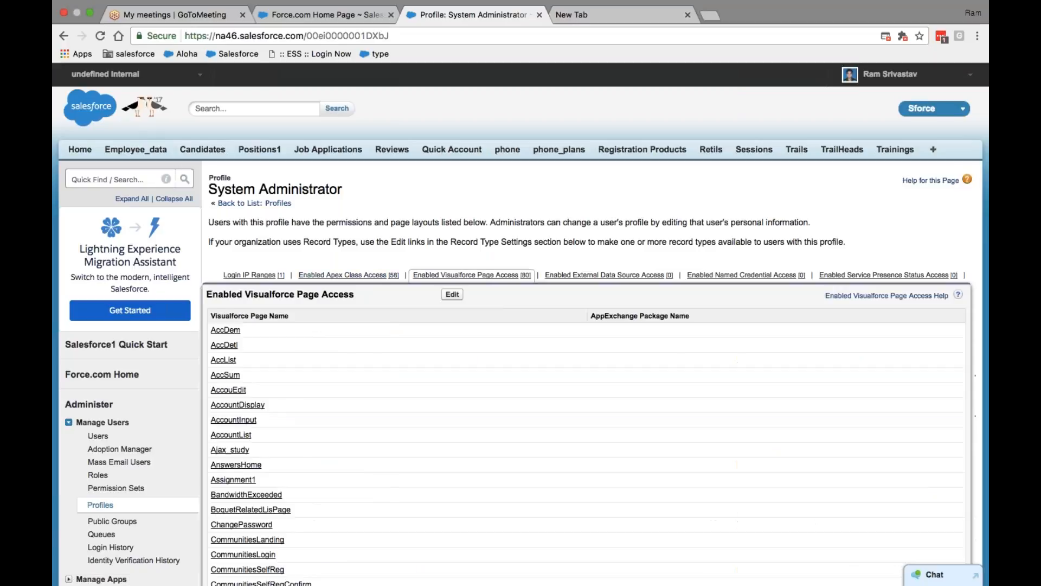
Go back to the blank Login IP Ranges form and click into the setup Quick Find box
click(64, 36)
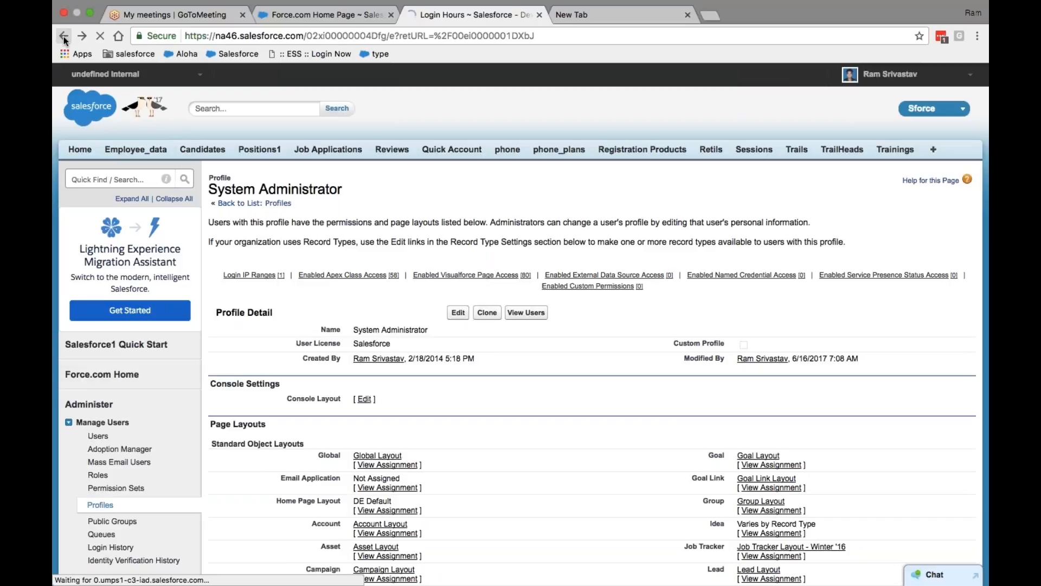
click(66, 39)
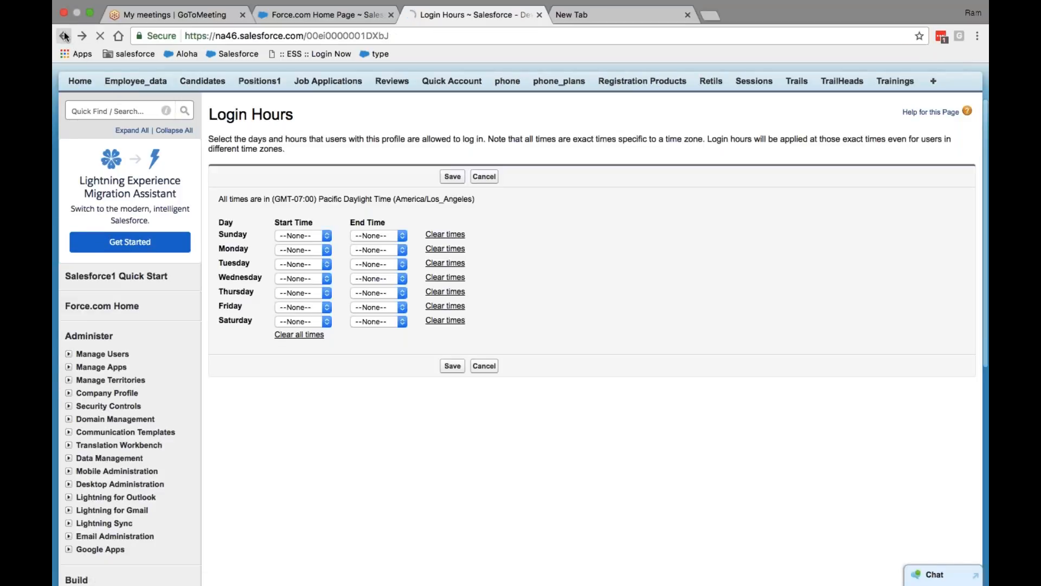
click(64, 35)
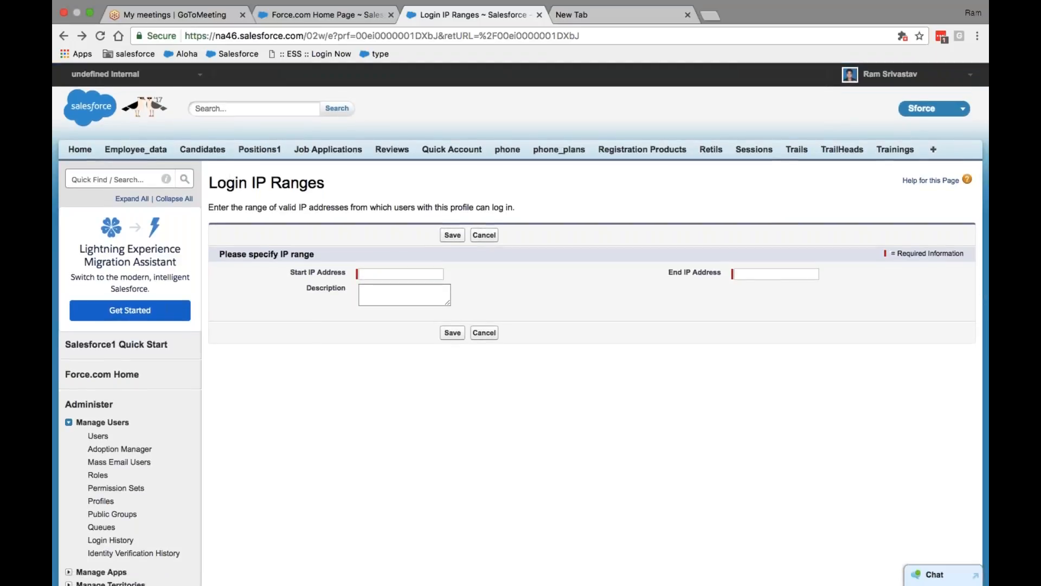
click(113, 179)
Search 'profile' in Quick Find and open the Account Reviewer profile
text(profile)
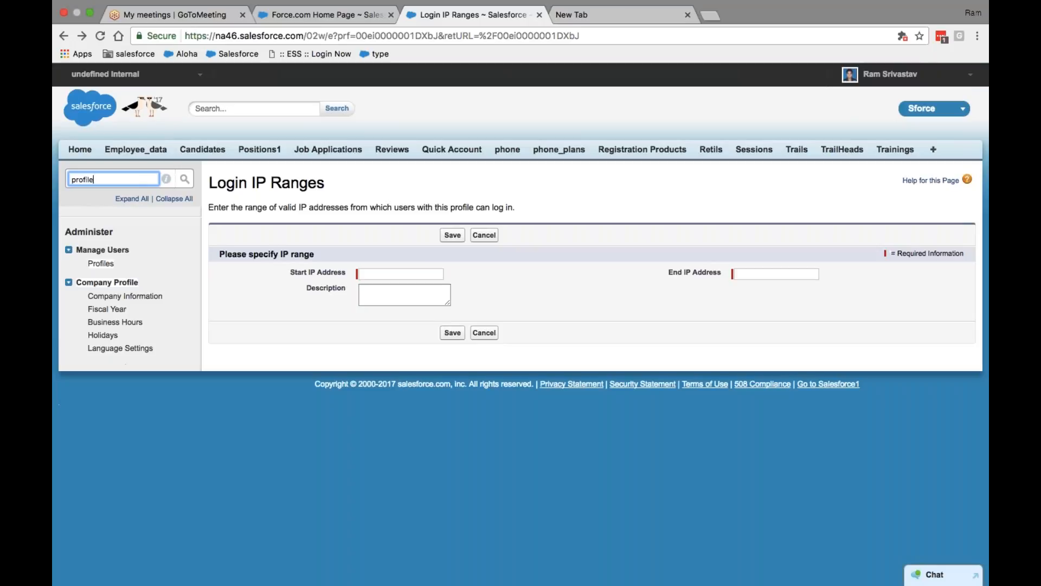
click(101, 263)
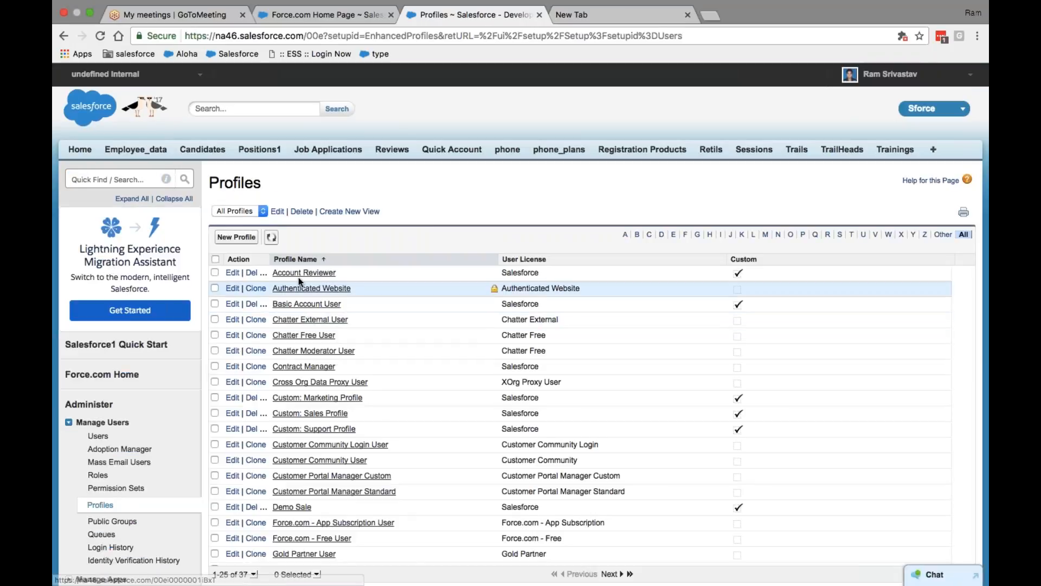
click(304, 274)
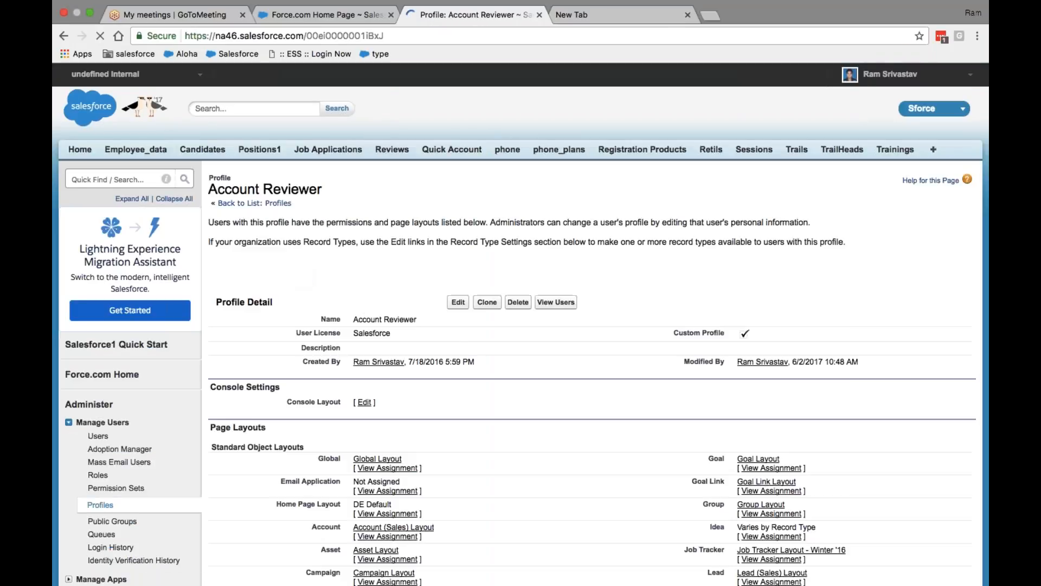
scroll(537, 271, down, 5)
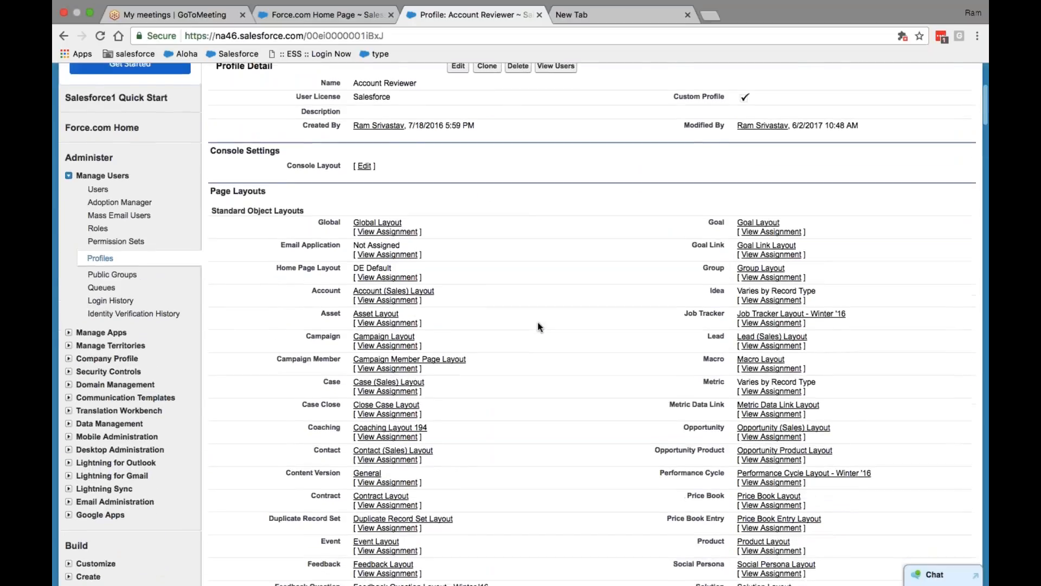
scroll(539, 326, up, 2)
Confirm no users are assigned, then scroll down to the empty Login IP Ranges section
click(554, 117)
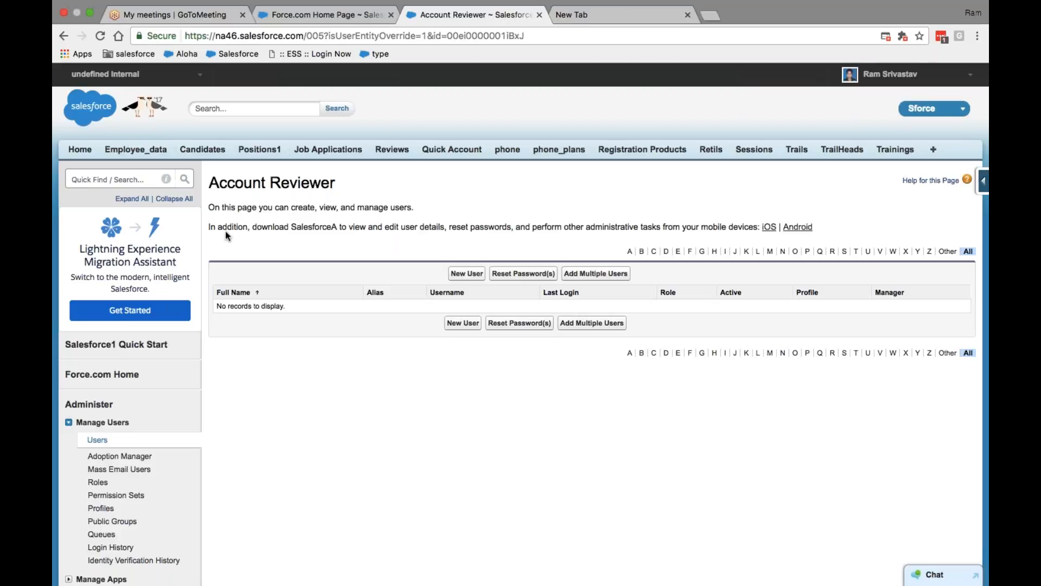
click(64, 36)
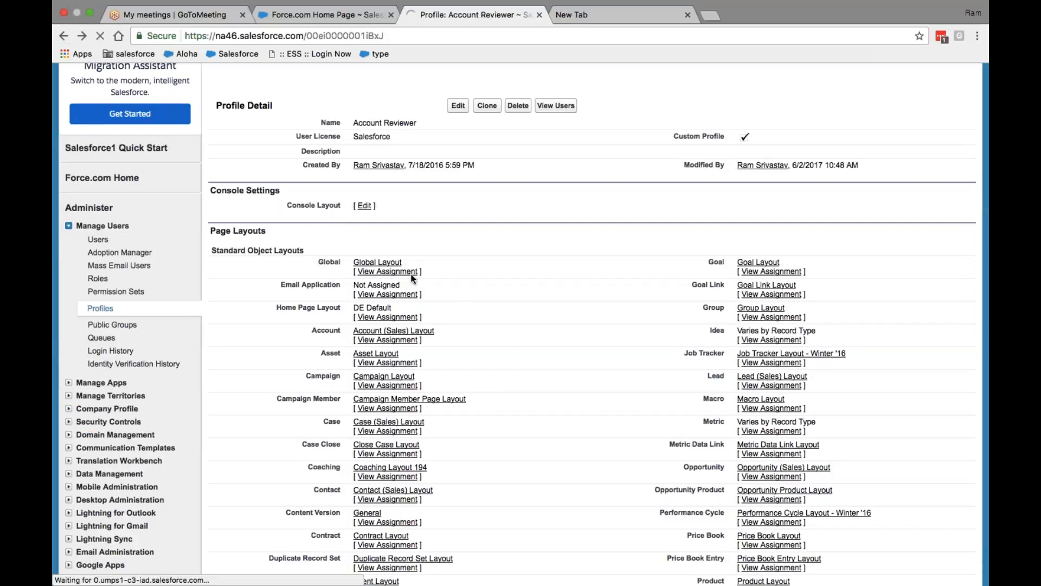
scroll(450, 302, down, 20)
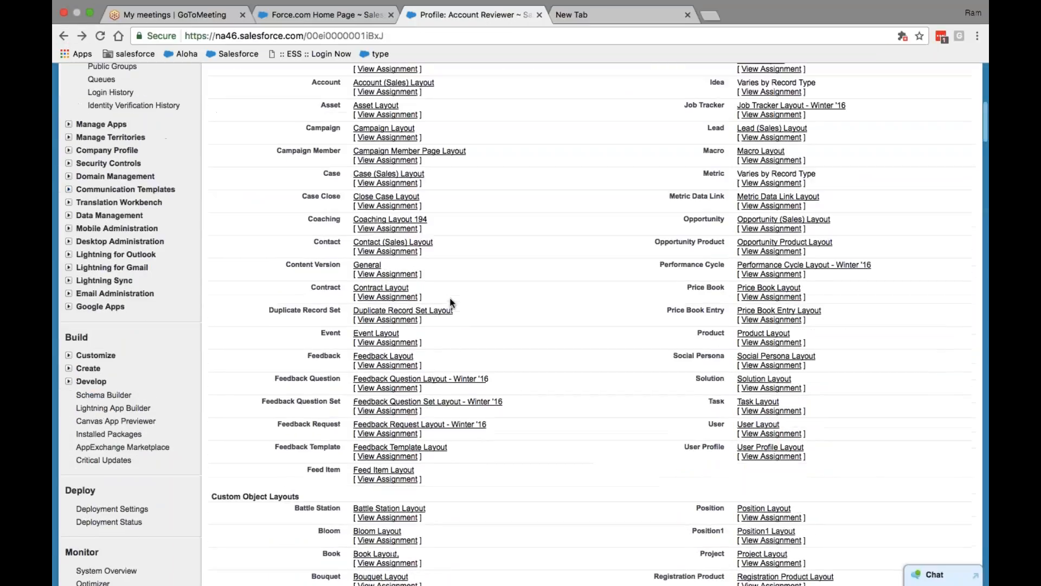
scroll(450, 303, down, 20)
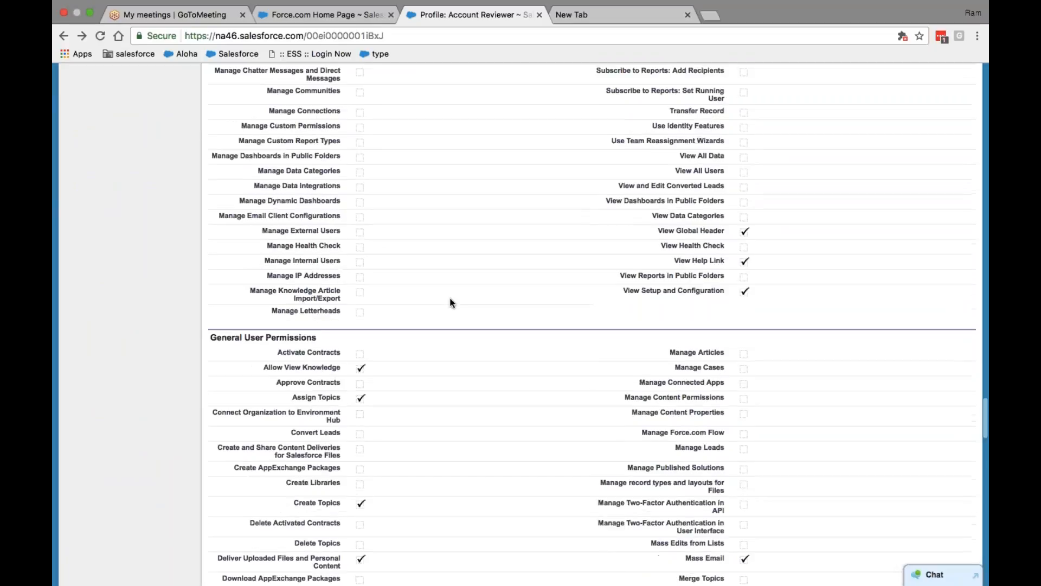
scroll(451, 302, down, 2)
scroll(451, 301, up, 3)
scroll(451, 300, down, 5)
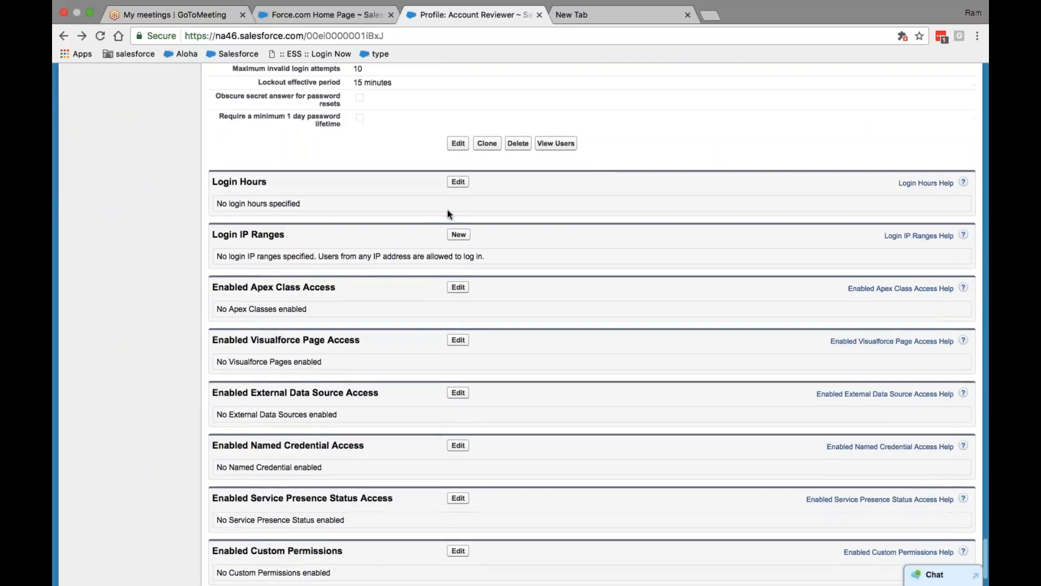
Start a new login IP range with 13.12.23.45 as start, pasting it into the end too
click(458, 235)
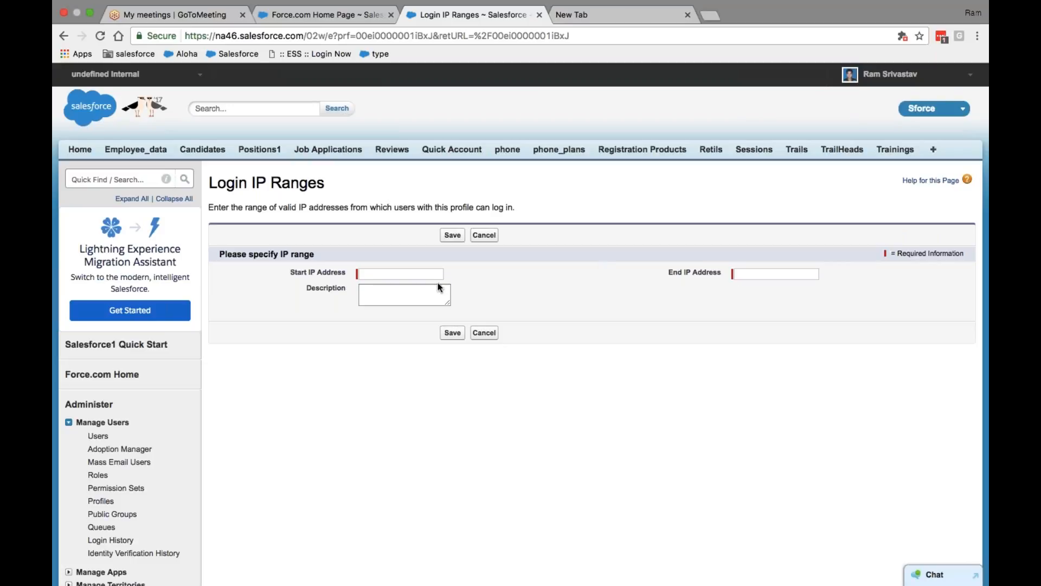
click(404, 274)
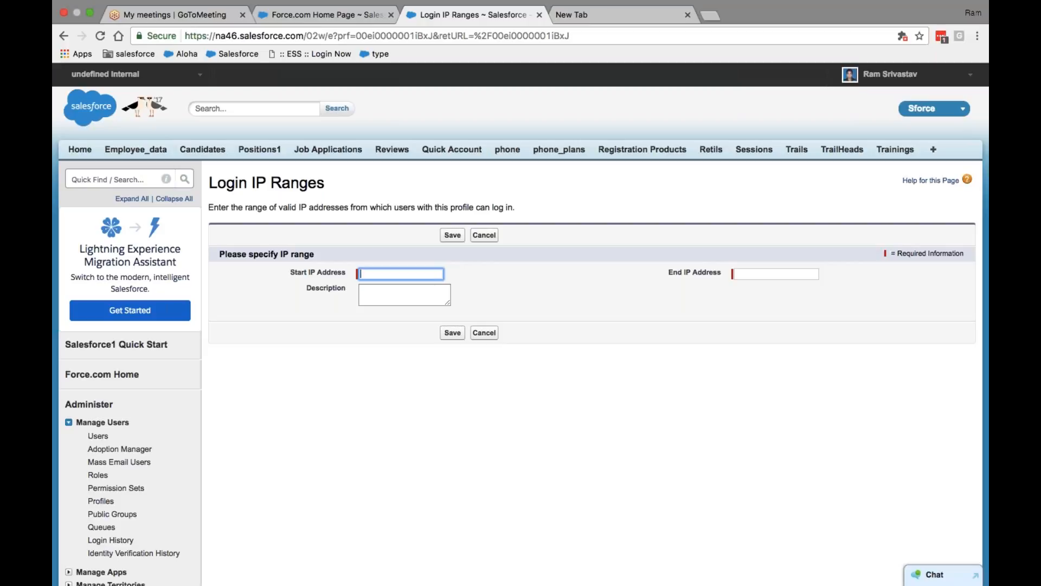
text(13.12.23.45)
key(shift+Left)
key(shift+Left)
key(shift+Left)
key(shift+Left)
key(shift+Left)
key(shift+Left)
key(shift+Left)
key(shift+Left)
key(shift+Left)
key(shift+Left)
key(shift+Left)
key(super+c)
click(745, 274)
key(super+v)
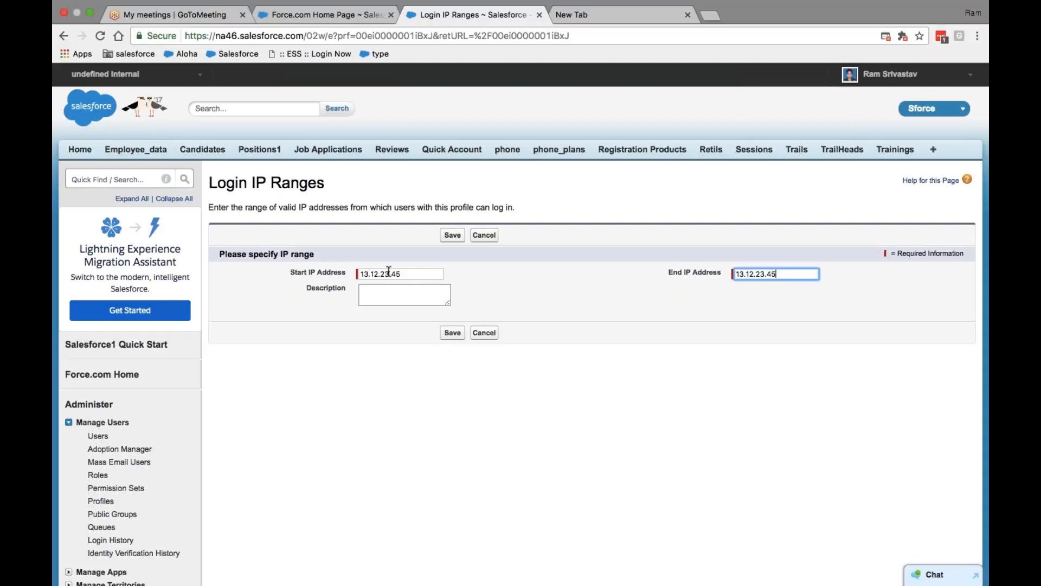
Change the ending IP address to 13.12.23.90
drag(389, 273, 346, 273)
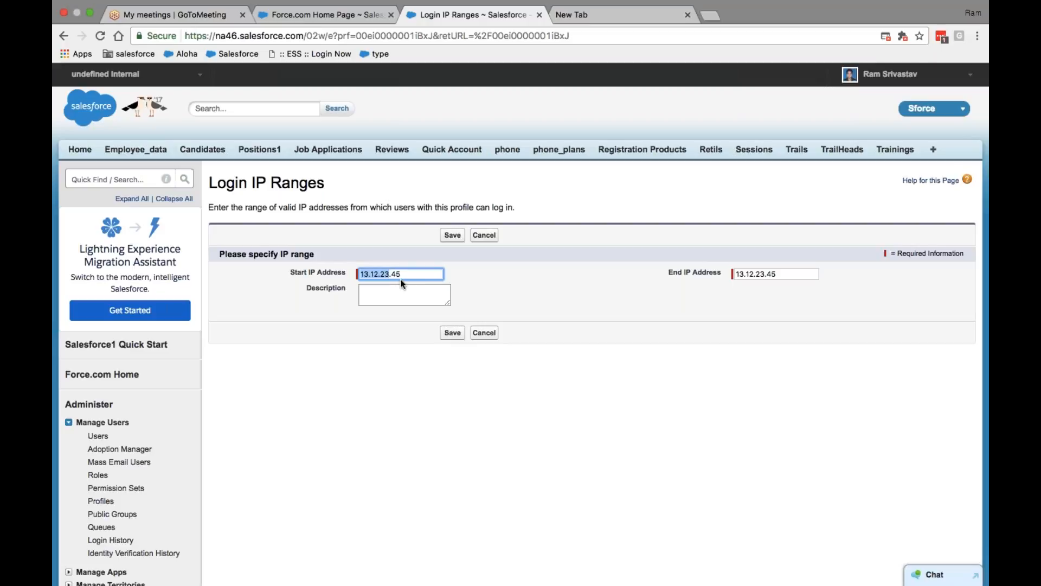
click(771, 276)
key(BackSpace)
key(BackSpace)
text(90)
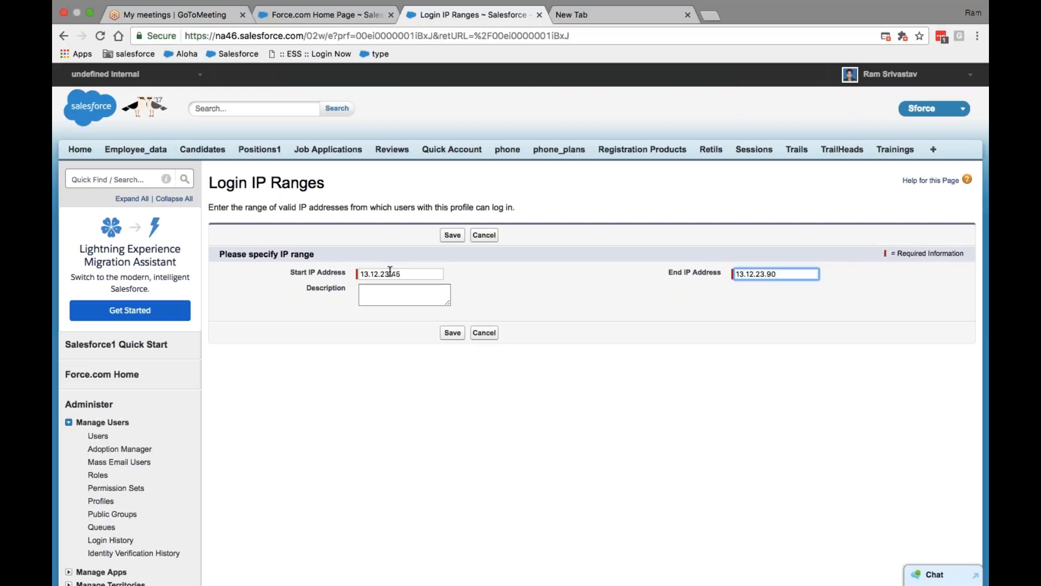
drag(389, 272, 325, 274)
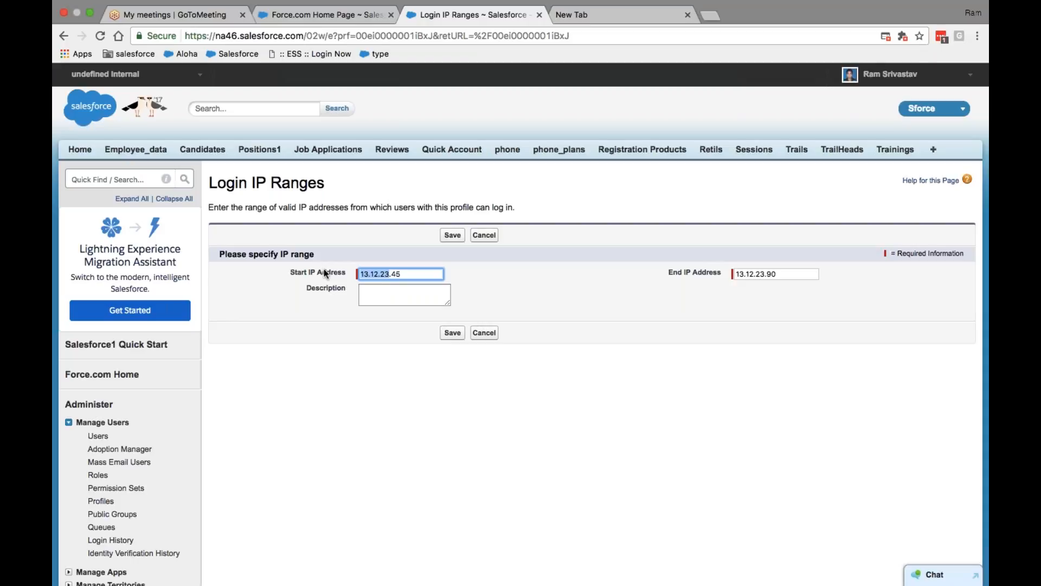
click(401, 274)
click(782, 275)
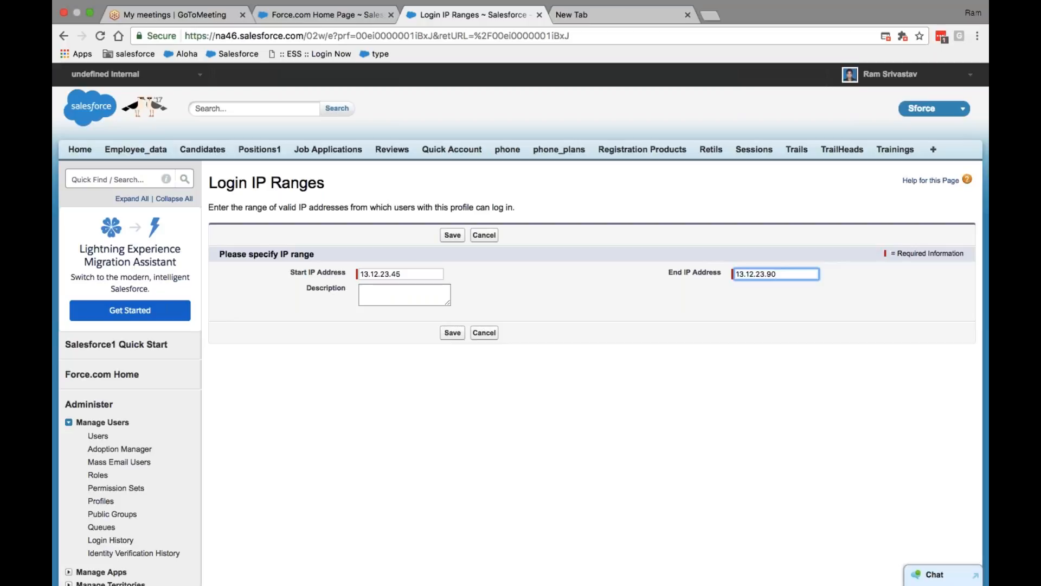
Enter 'Panasonic Japan IP' as the range description
click(437, 299)
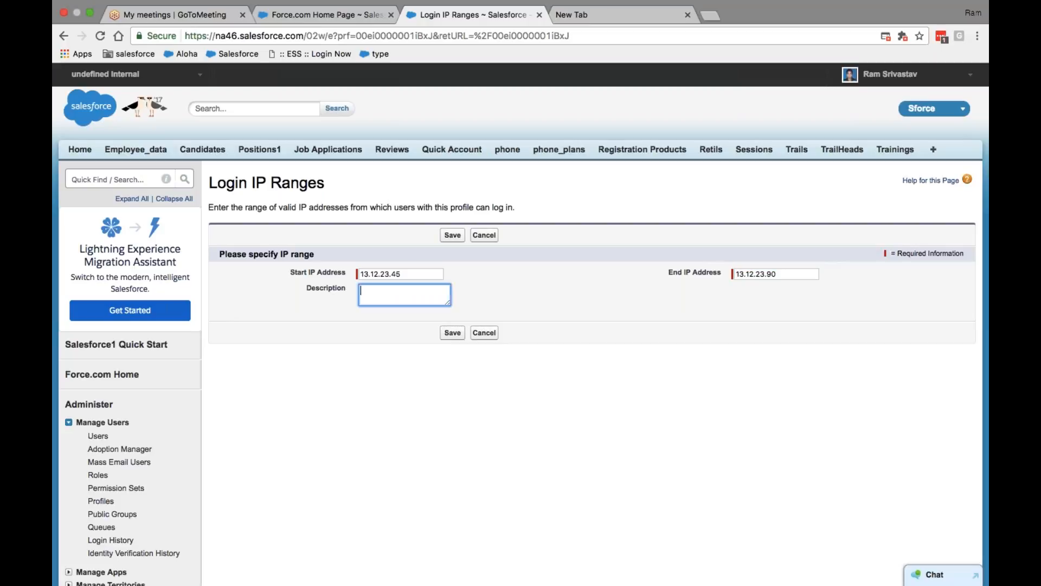
text(Panasonic Japan IP)
After the save is rejected, retry with 182.34.56.78 as both start and end address
click(453, 332)
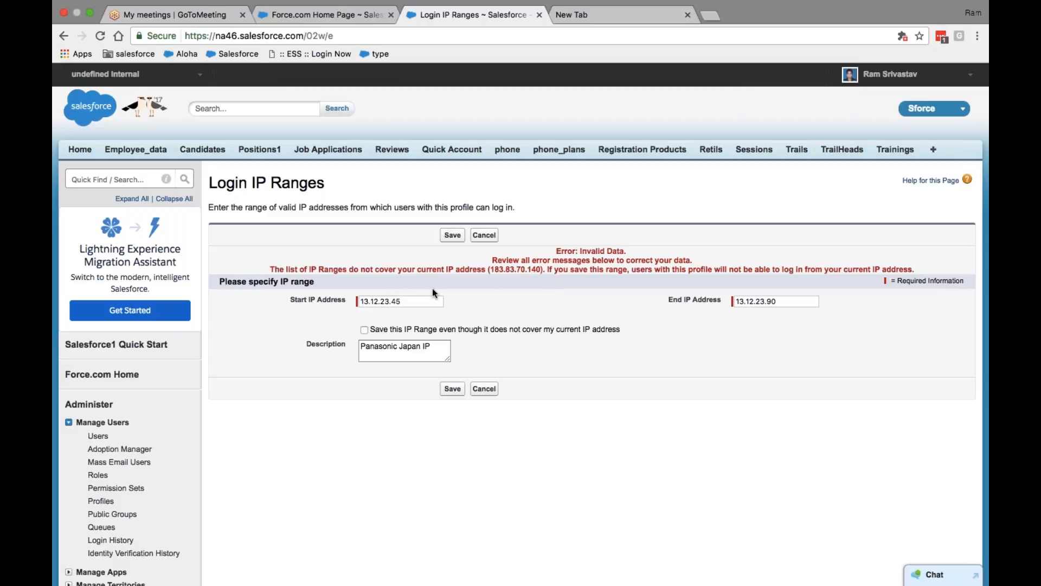
click(366, 301)
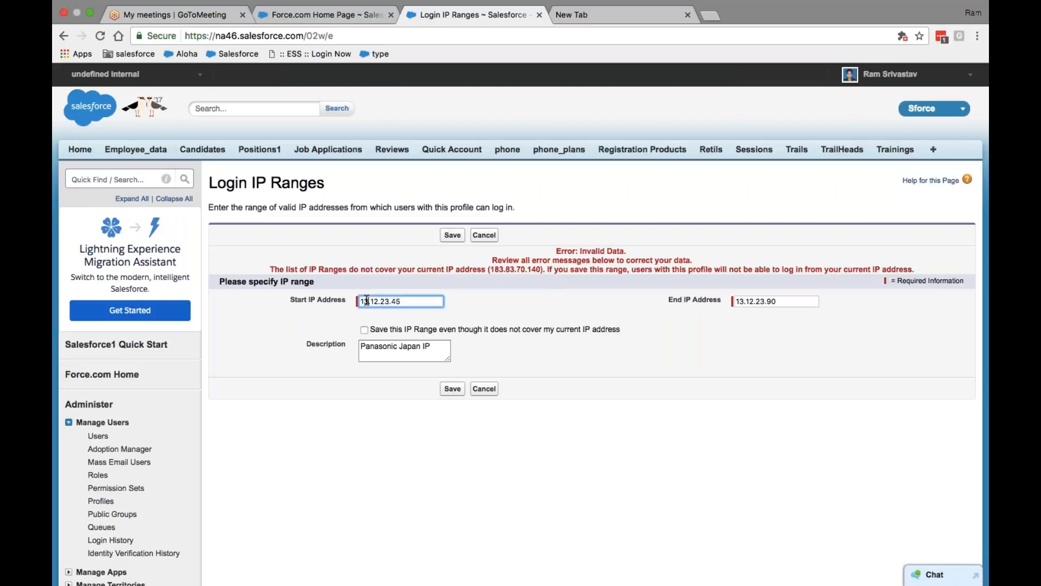
double_click(366, 301)
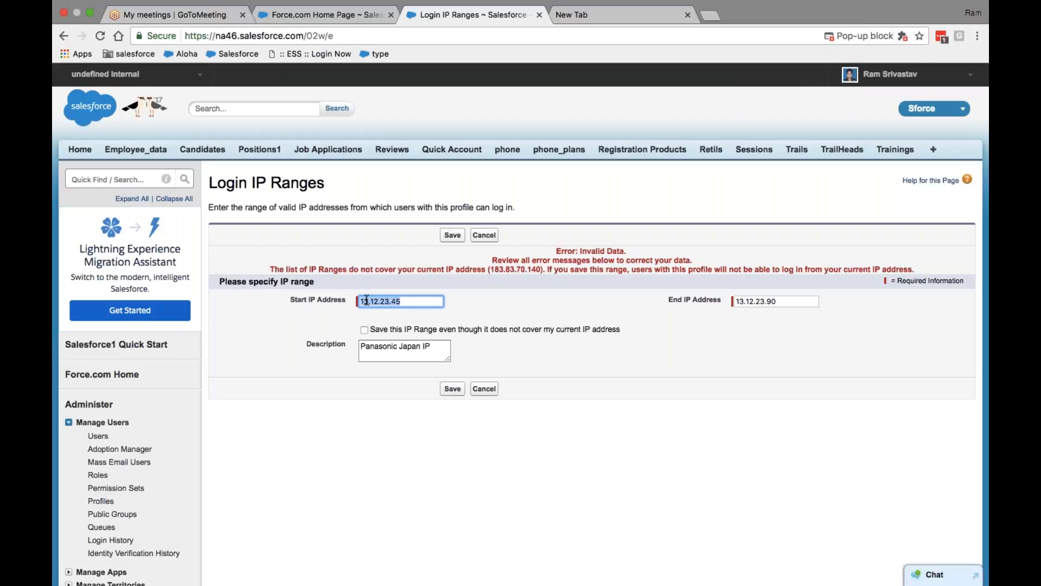
text(182.)
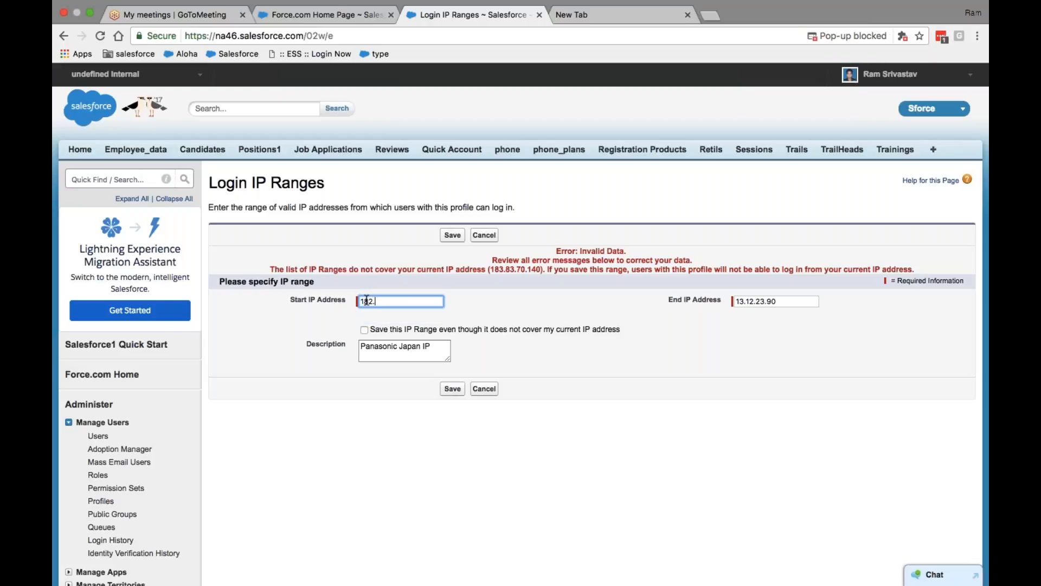
text(34.56.78)
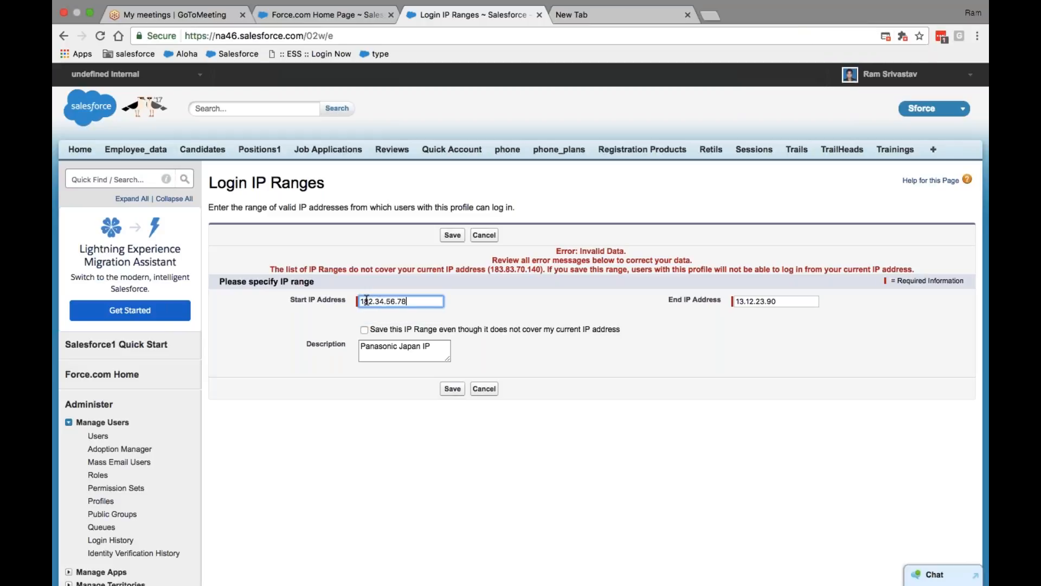
key(shift+Left)
key(shift+Left)
key(shift+Left)
key(shift+Left)
key(shift+Left)
key(shift+Left)
key(shift+Left)
key(shift+Left)
key(shift+Left)
key(shift+Left)
key(shift+Left)
key(shift+Left)
key(super+c)
key(Tab)
key(super+v)
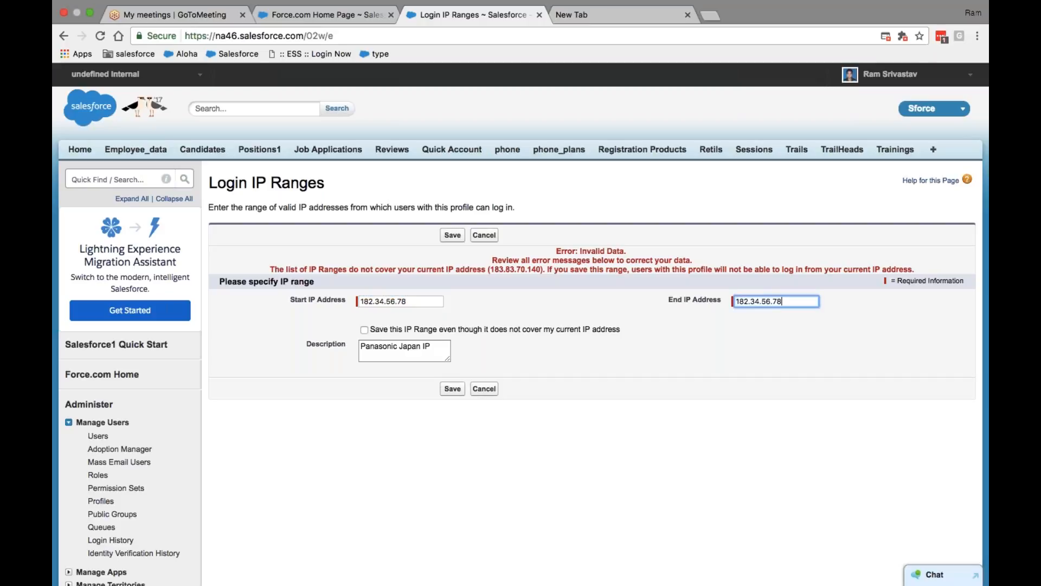
click(453, 235)
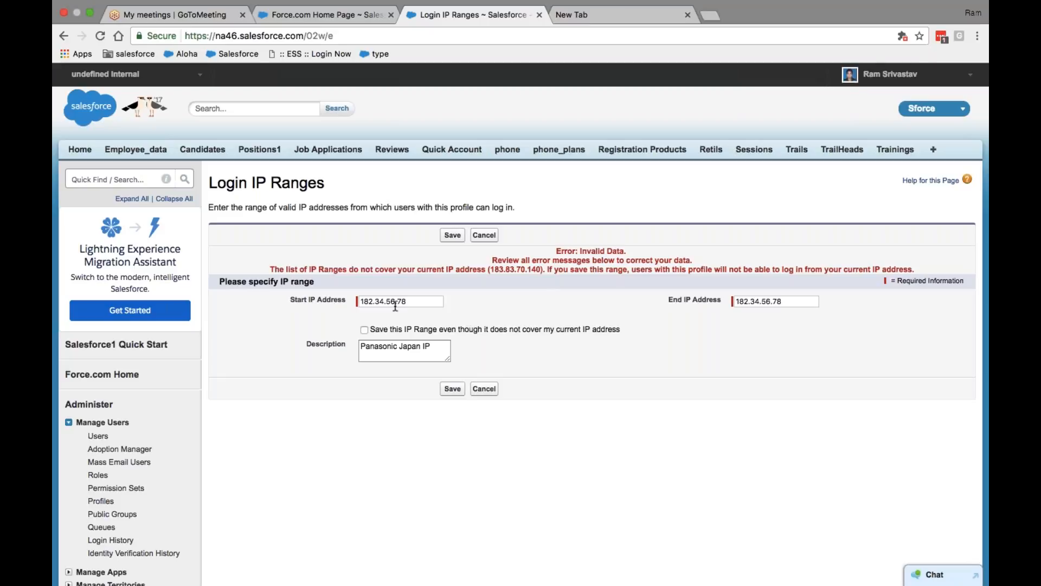
drag(542, 269, 492, 269)
key(super+c)
triple_click(405, 300)
key(super+v)
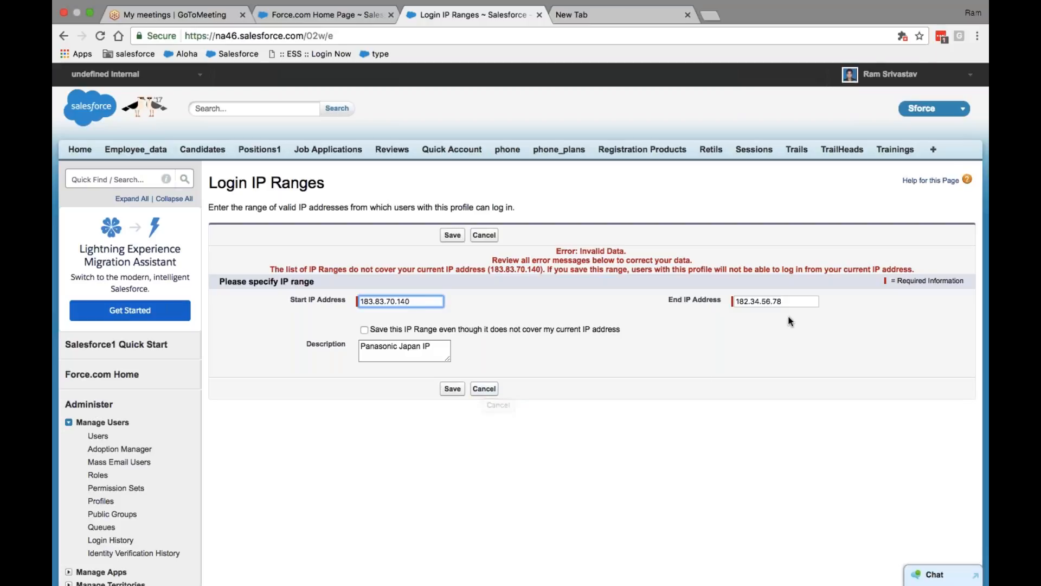
click(770, 302)
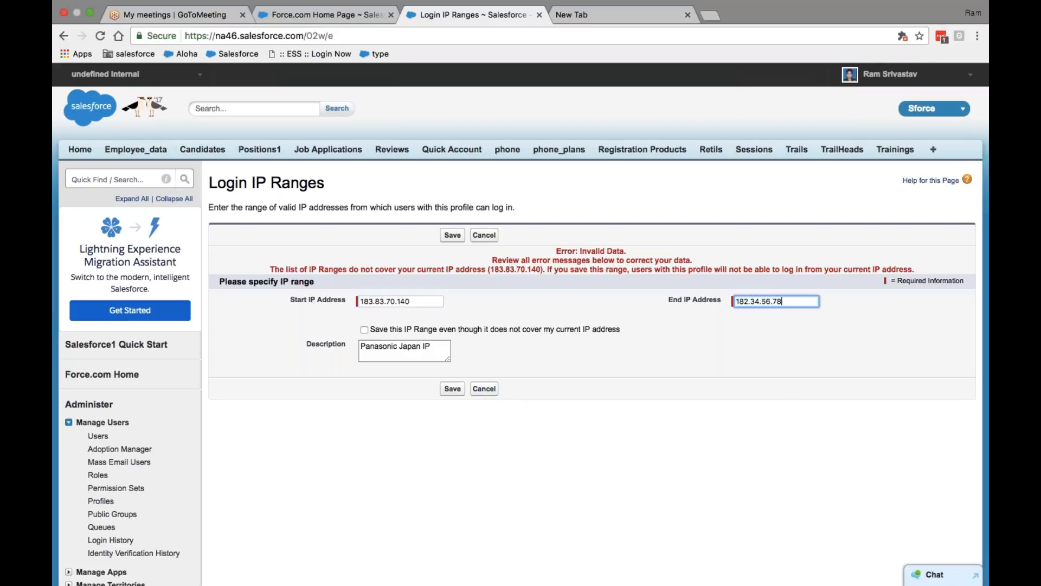
drag(782, 302, 664, 309)
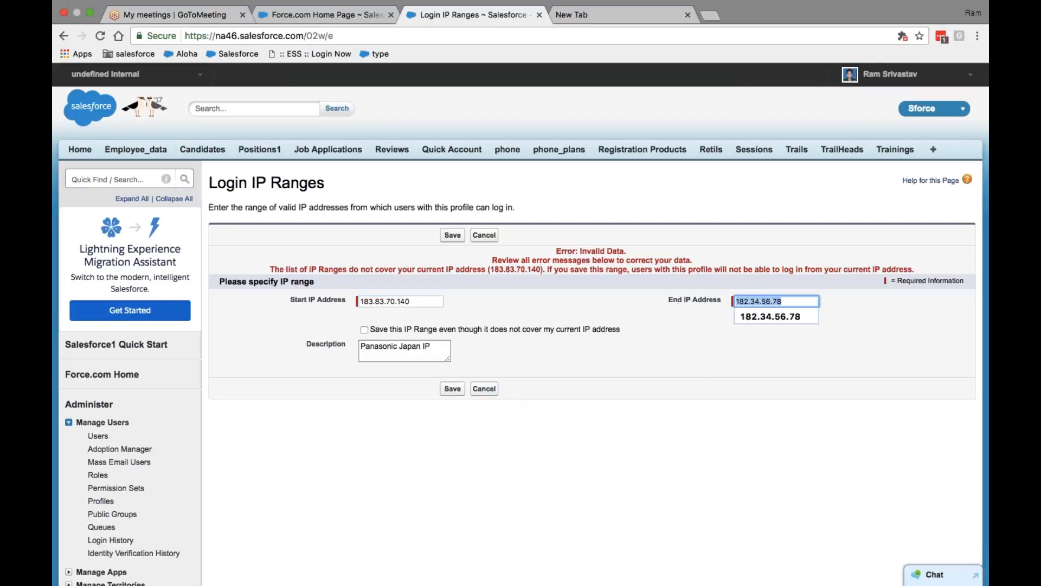
key(super+v)
click(452, 389)
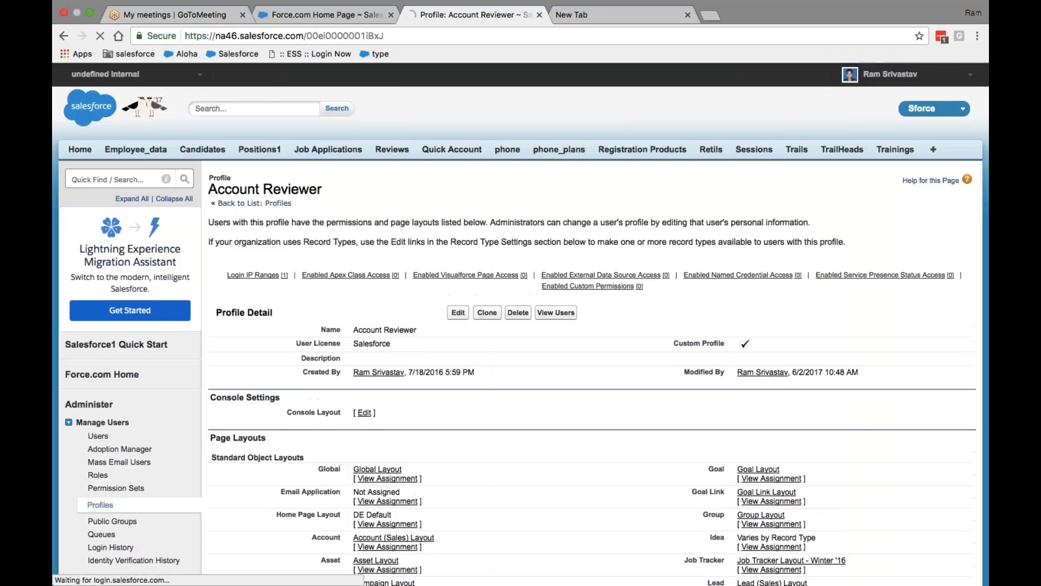
Scroll the Account Reviewer profile to review its 183.83.70.140 'Panasonic Japan IP' range
scroll(332, 416, down, 20)
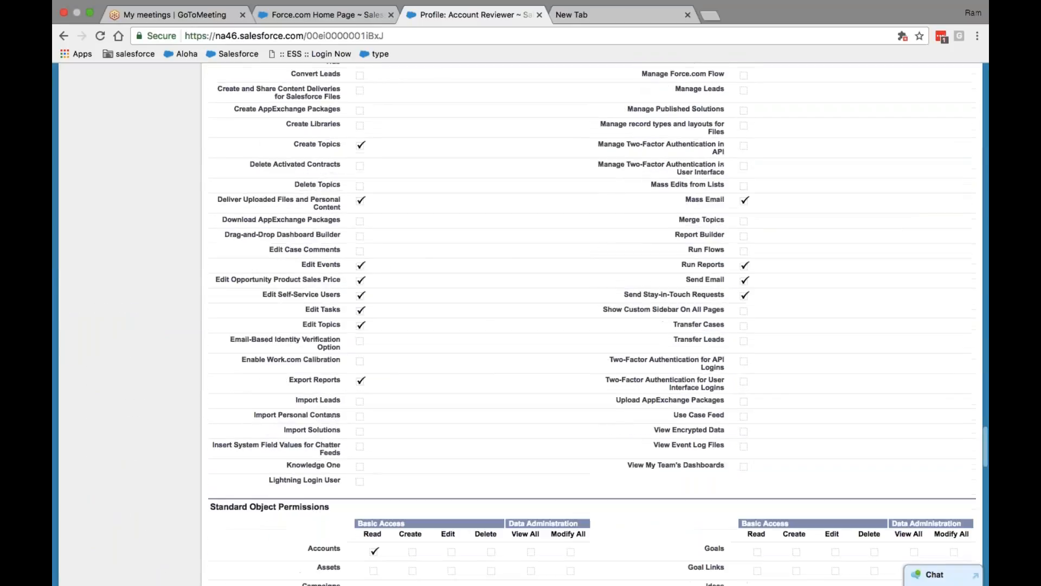
scroll(331, 415, down, 20)
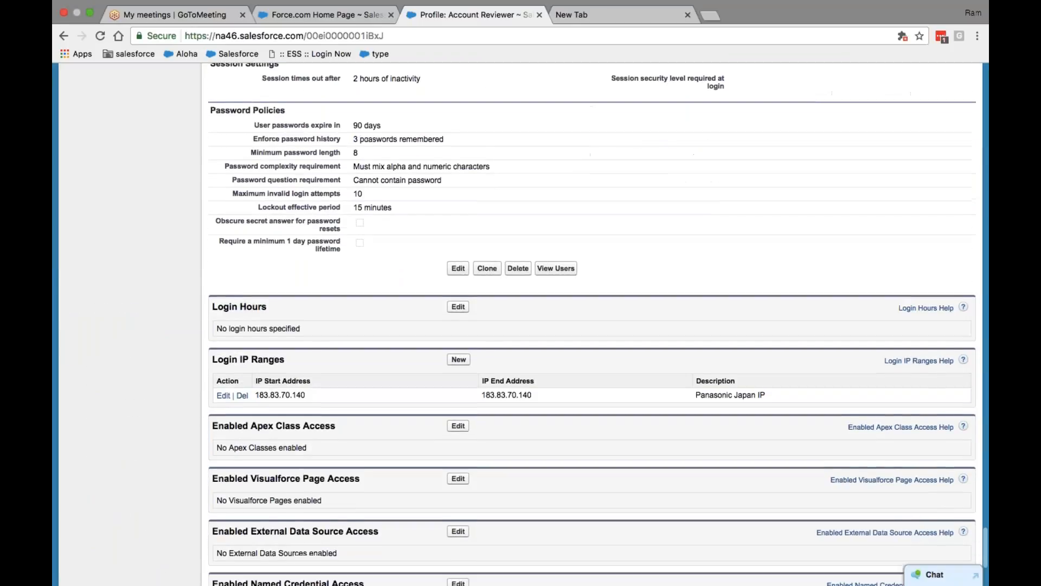
scroll(592, 324, down, 3)
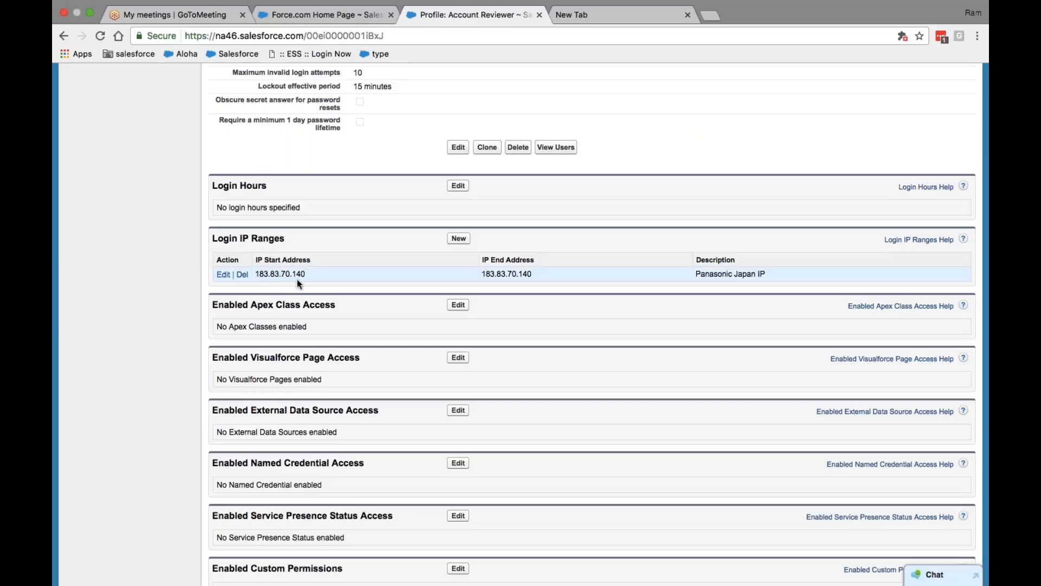
scroll(324, 284, down, 20)
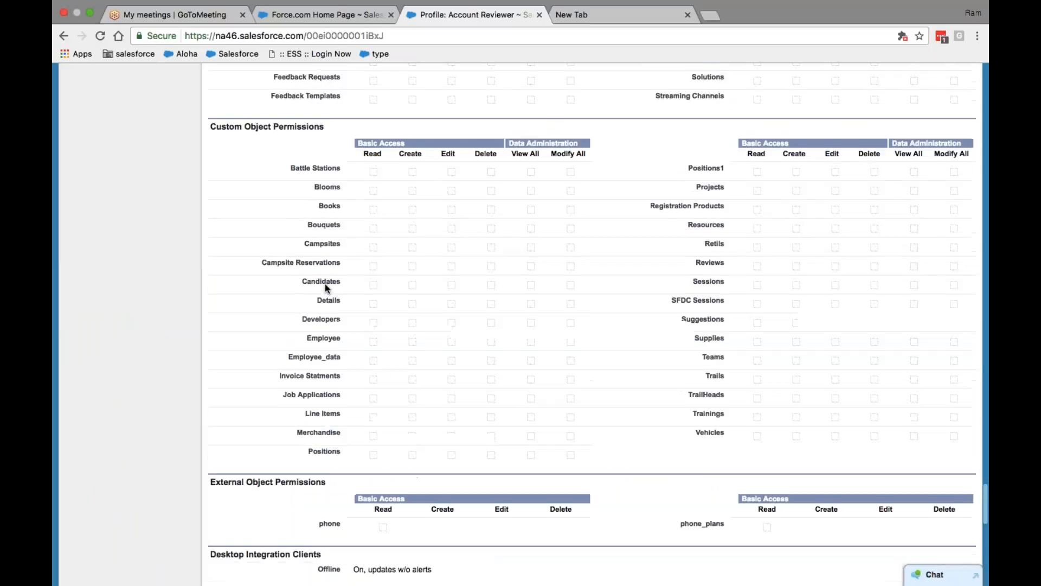
scroll(591, 326, up, 20)
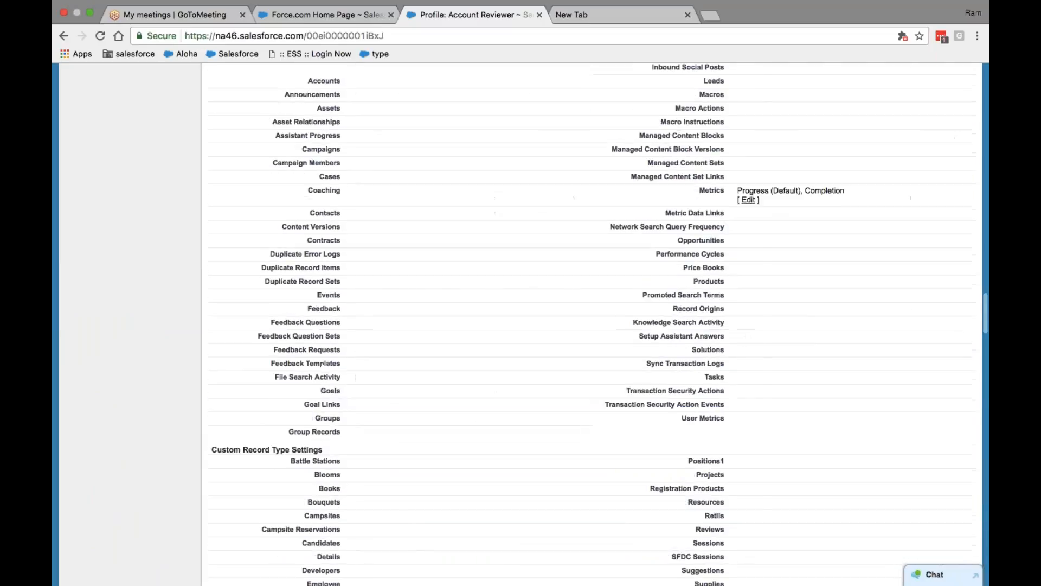
scroll(521, 324, up, 1)
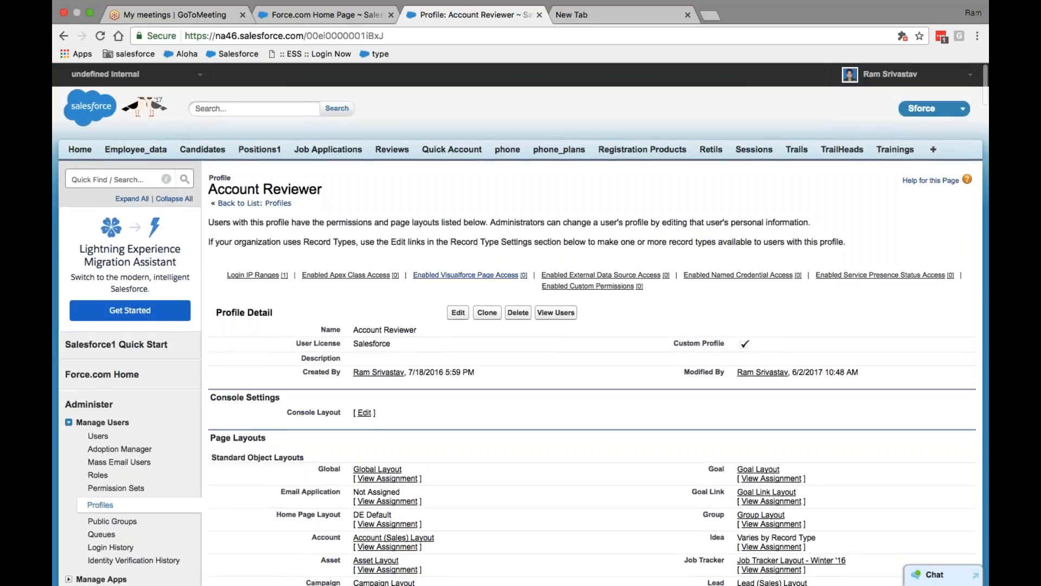
scroll(530, 369, down, 20)
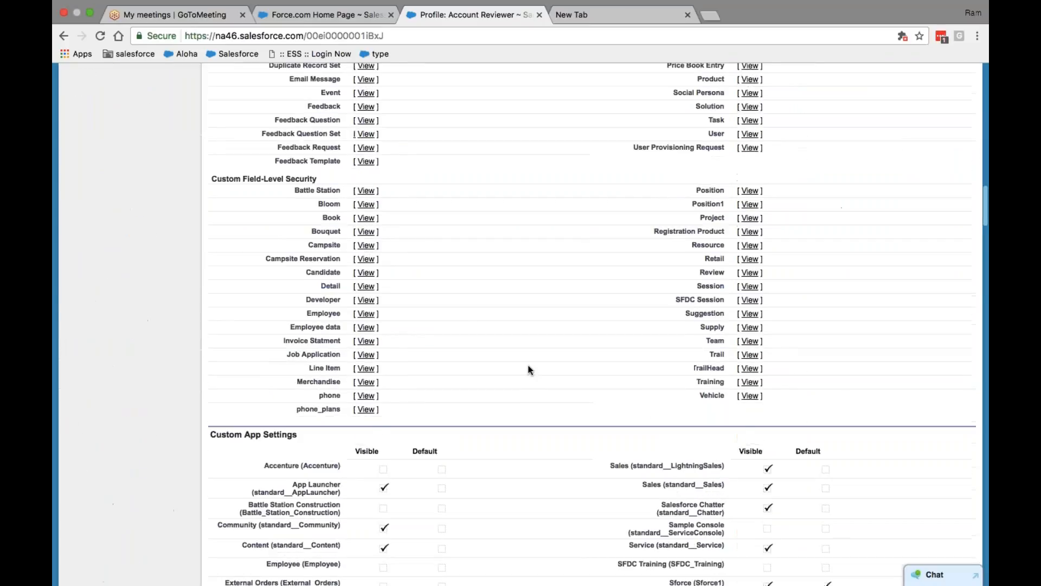
scroll(530, 370, down, 20)
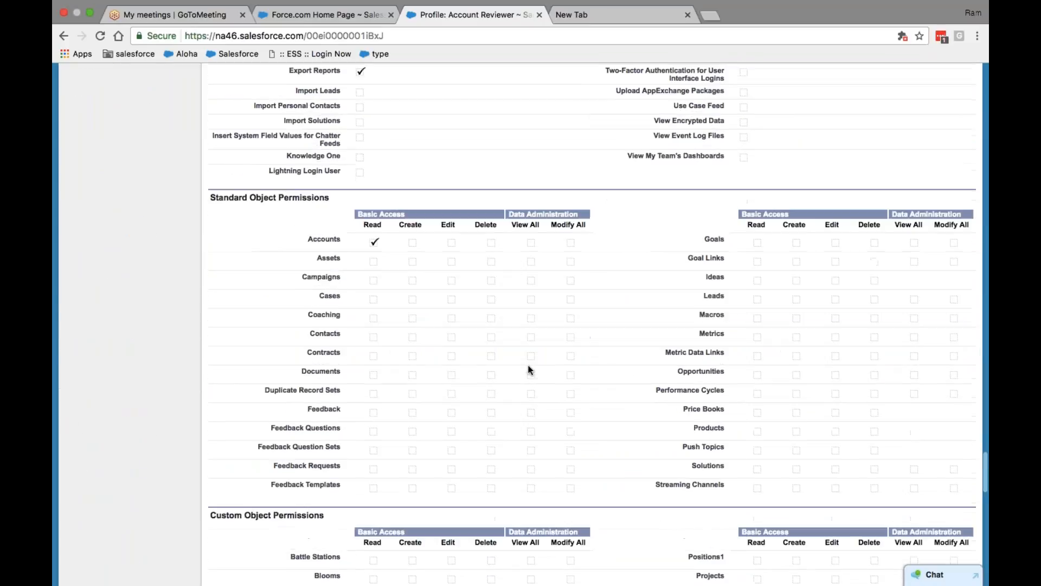
scroll(530, 369, down, 20)
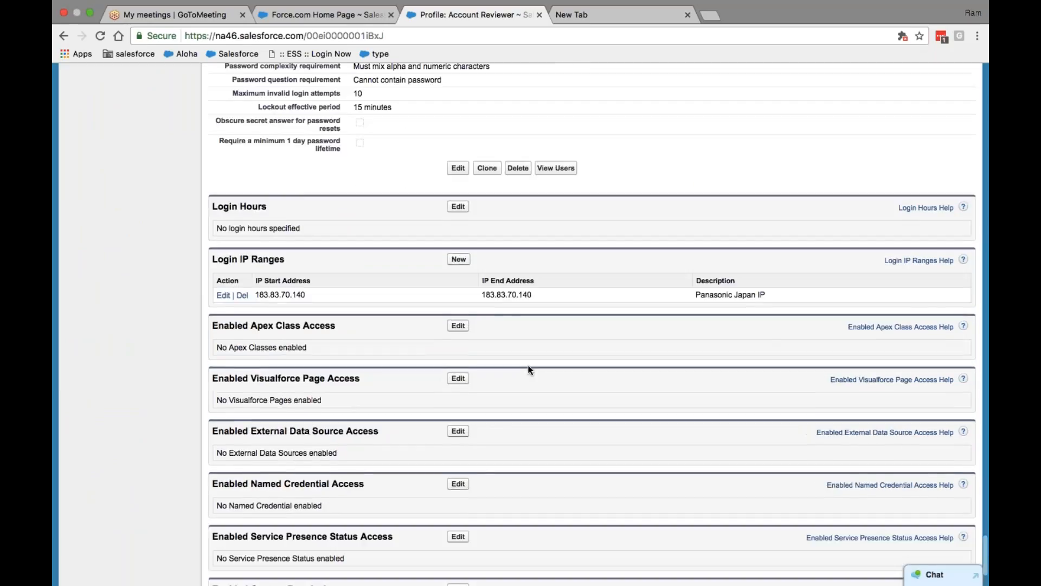
scroll(529, 369, up, 2)
scroll(458, 426, down, 4)
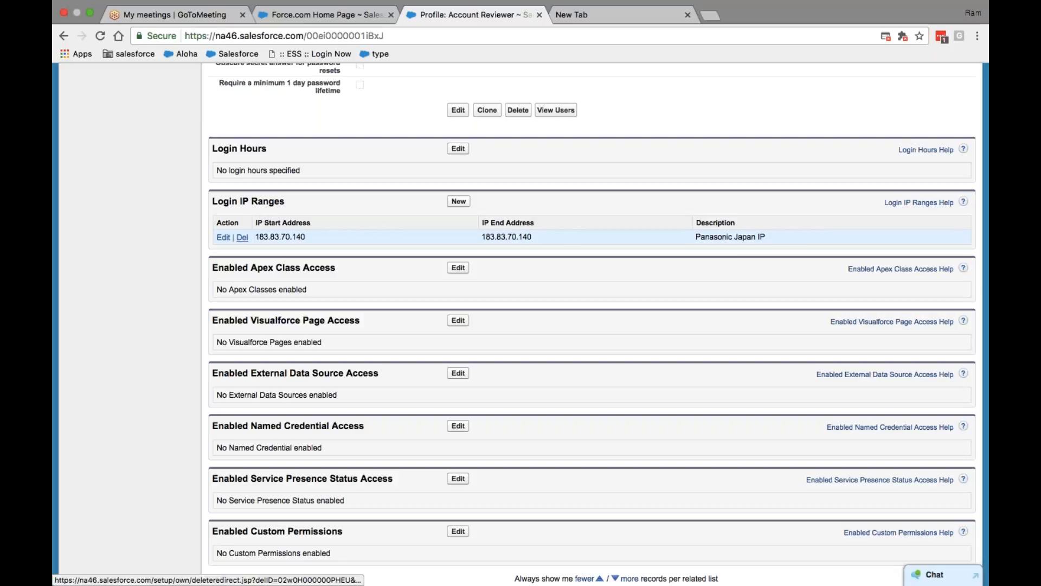
click(243, 238)
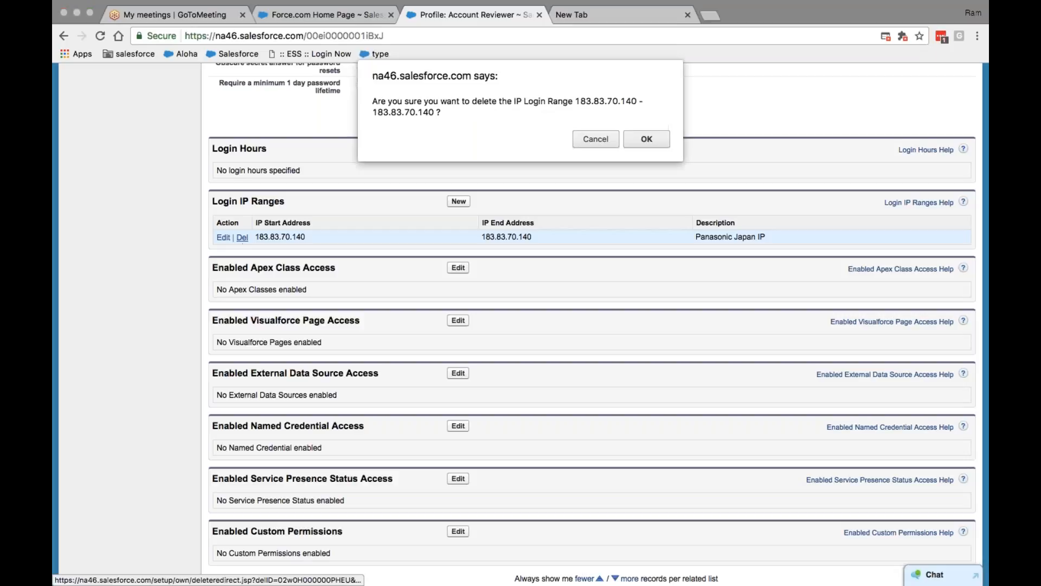
click(595, 141)
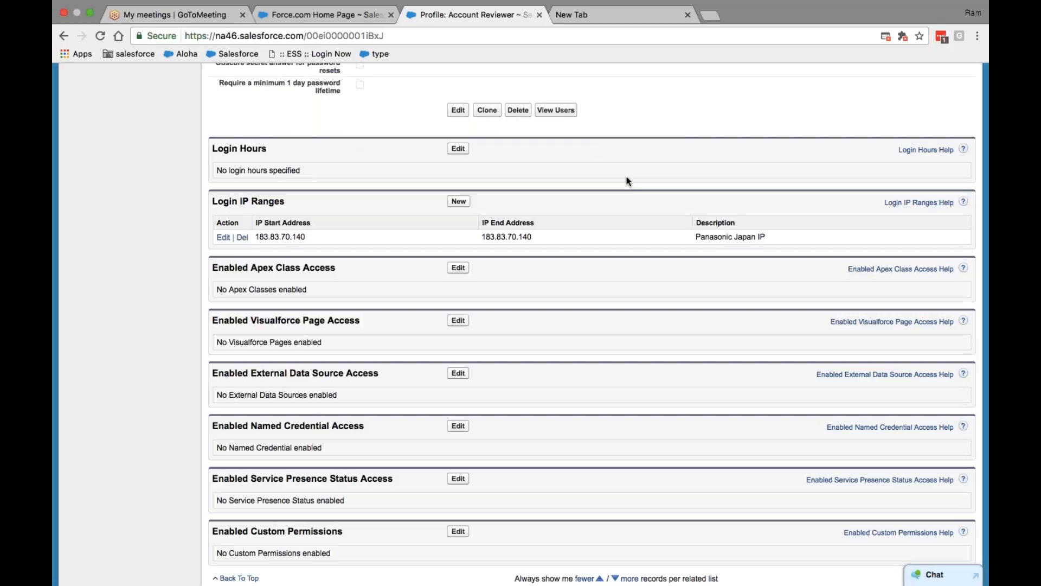
Scroll the Account Reviewer profile to read its 183.83.70.140 to 183.83.70.140 Panasonic Japan IP range
scroll(626, 177, up, 20)
scroll(626, 181, up, 5)
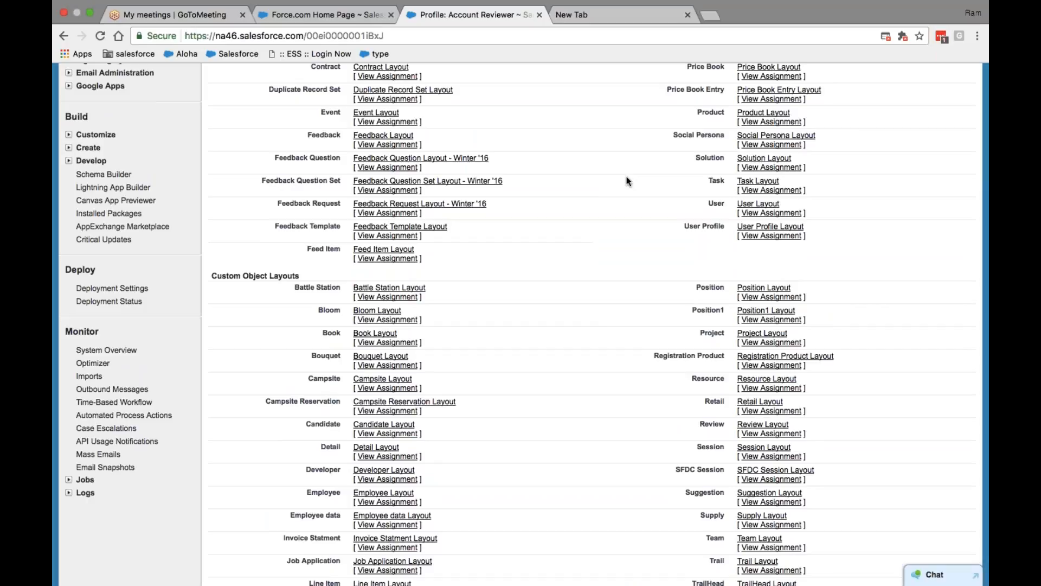
scroll(604, 295, down, 20)
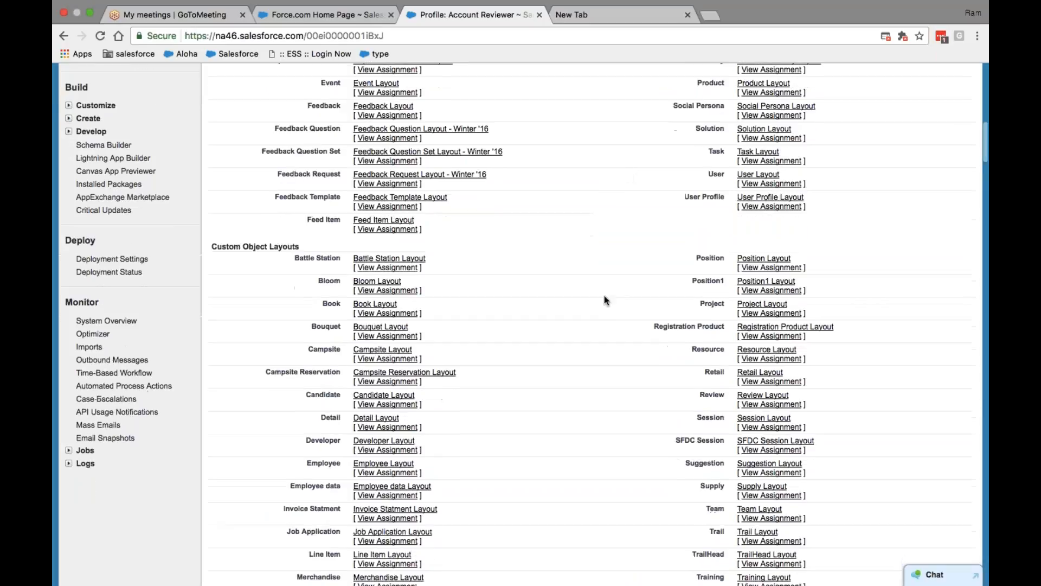
scroll(604, 296, down, 15)
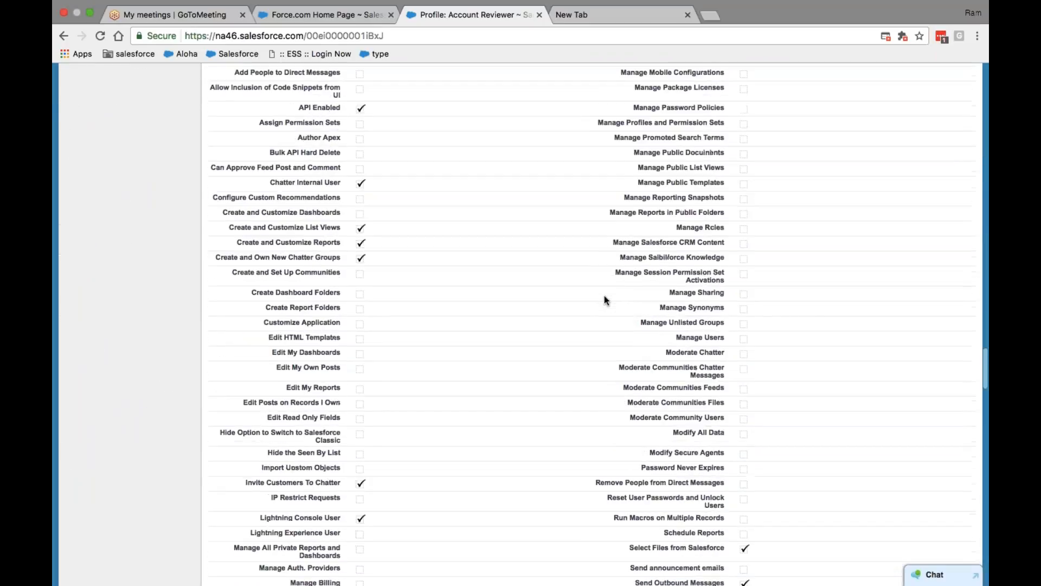
scroll(605, 297, down, 20)
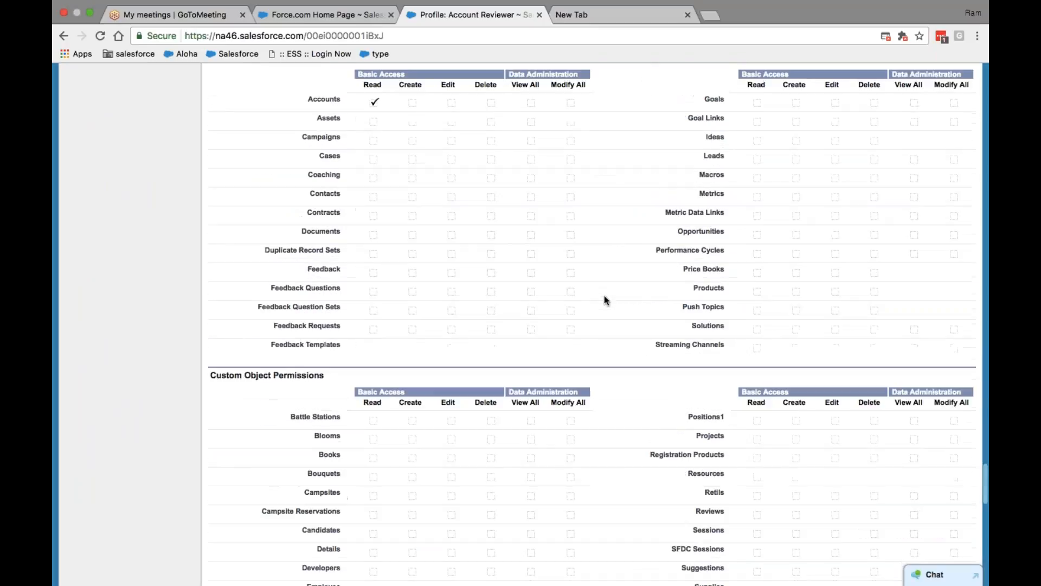
scroll(450, 243, up, 3)
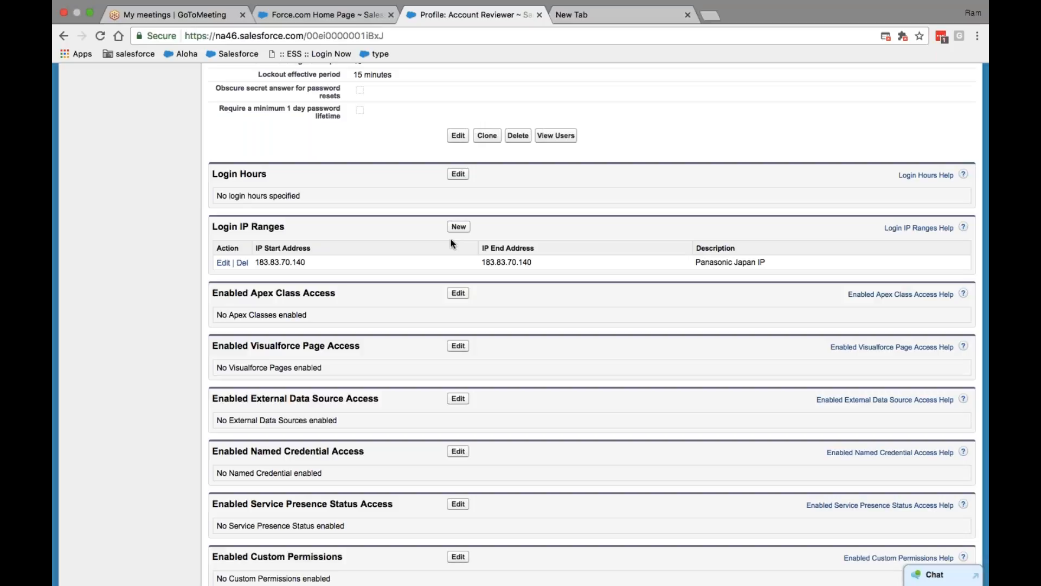
click(100, 50)
scroll(535, 205, up, 15)
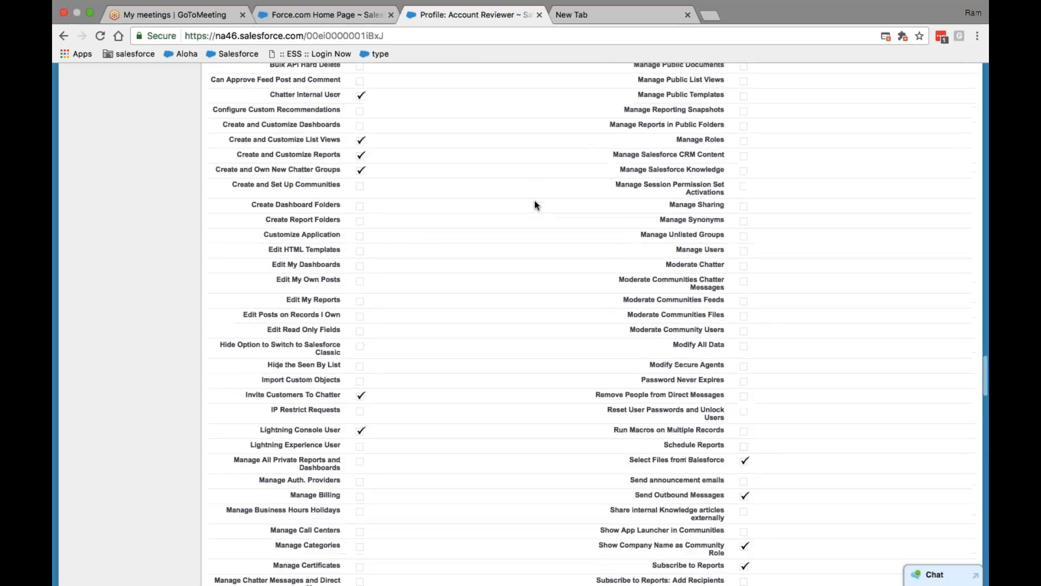
scroll(535, 205, up, 20)
scroll(535, 205, down, 4)
scroll(535, 205, down, 20)
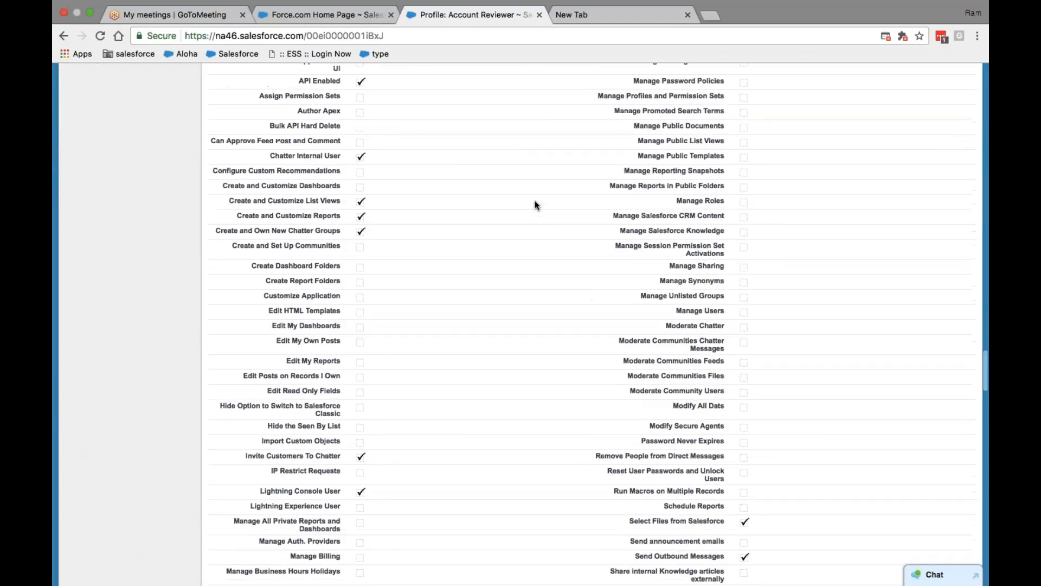
scroll(535, 205, down, 20)
scroll(535, 205, up, 2)
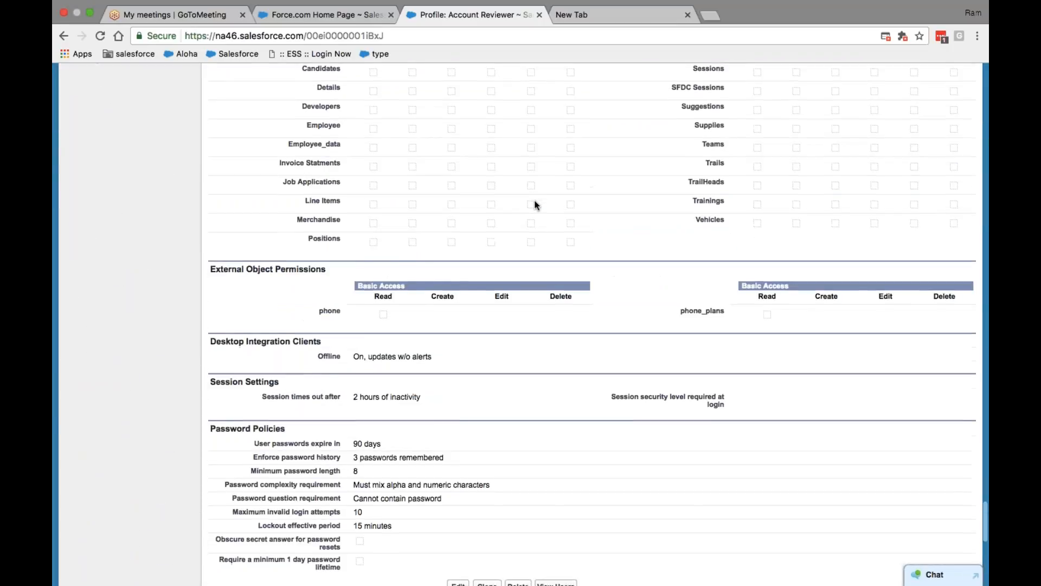
scroll(535, 205, down, 5)
scroll(535, 205, down, 2)
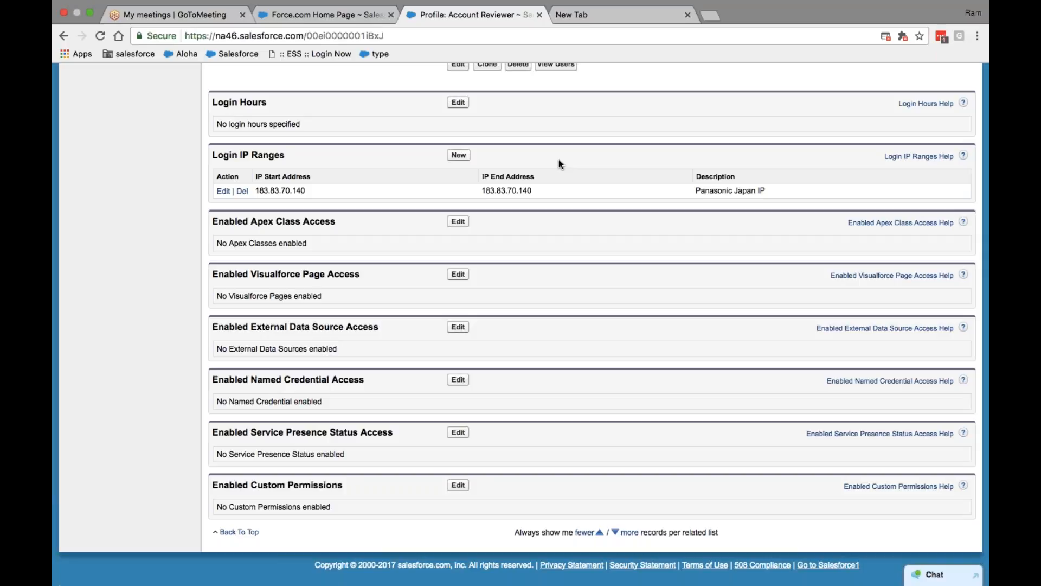
scroll(559, 160, up, 20)
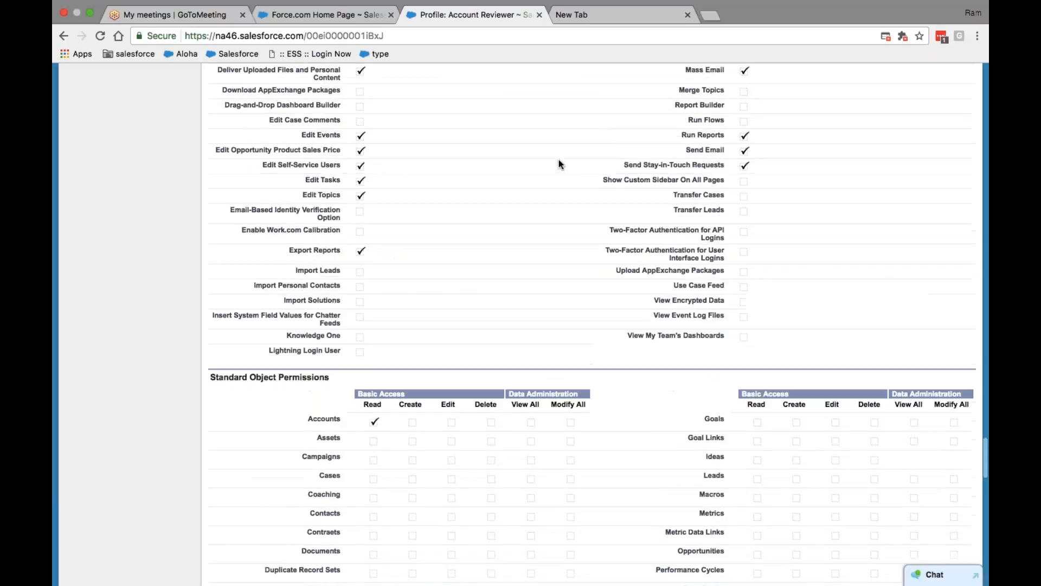
scroll(559, 161, up, 20)
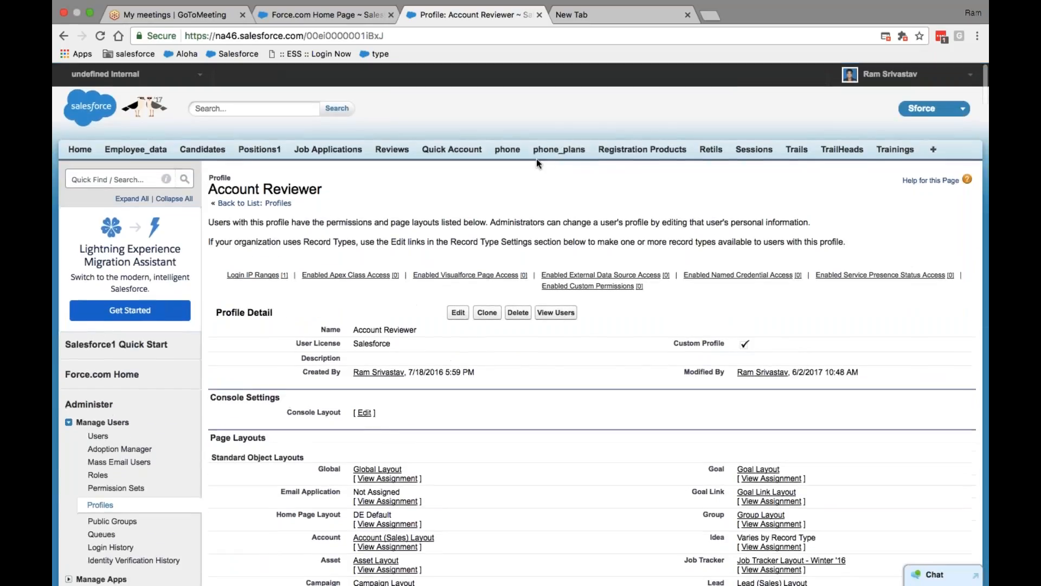
Search Quick Find for 'profile' and open System Administrator from the S-filtered Profiles list
click(131, 183)
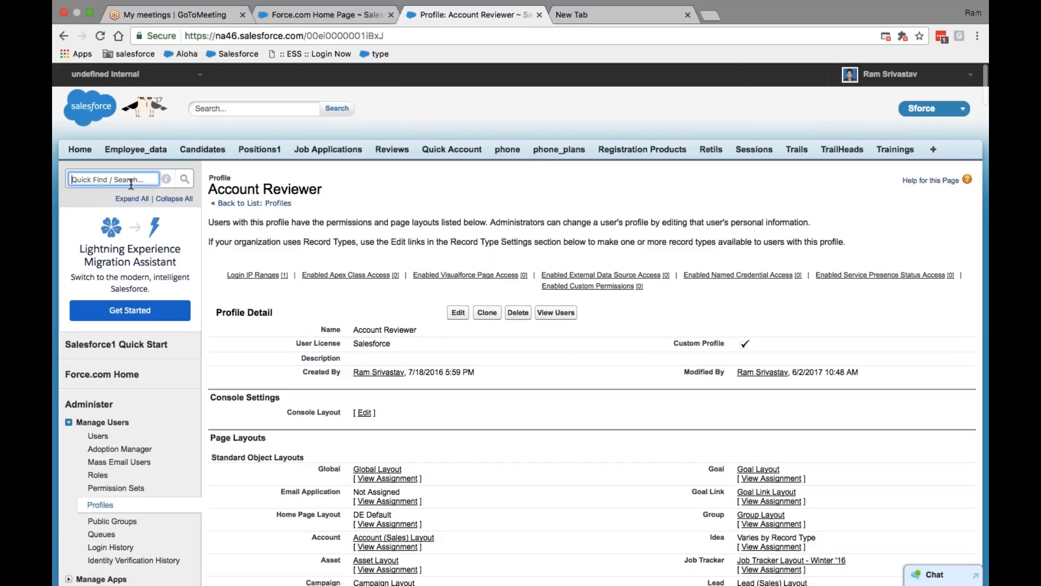
text(profile)
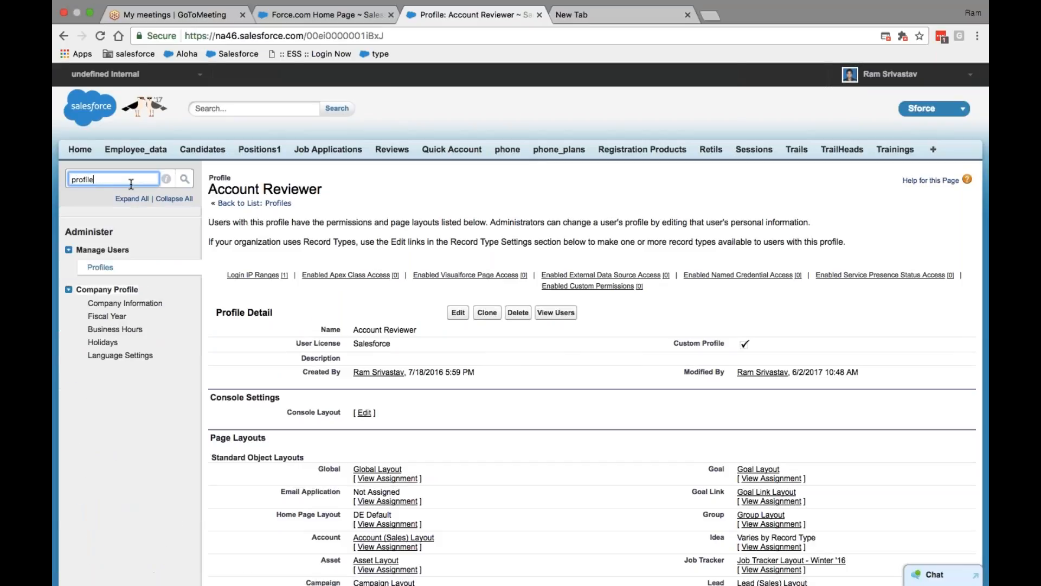
click(100, 267)
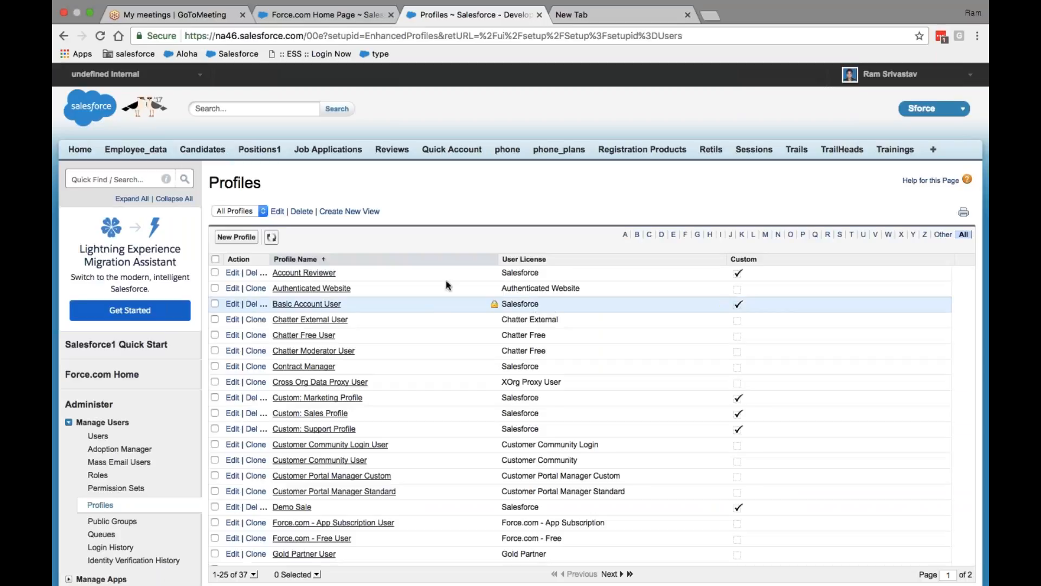
click(841, 236)
click(309, 335)
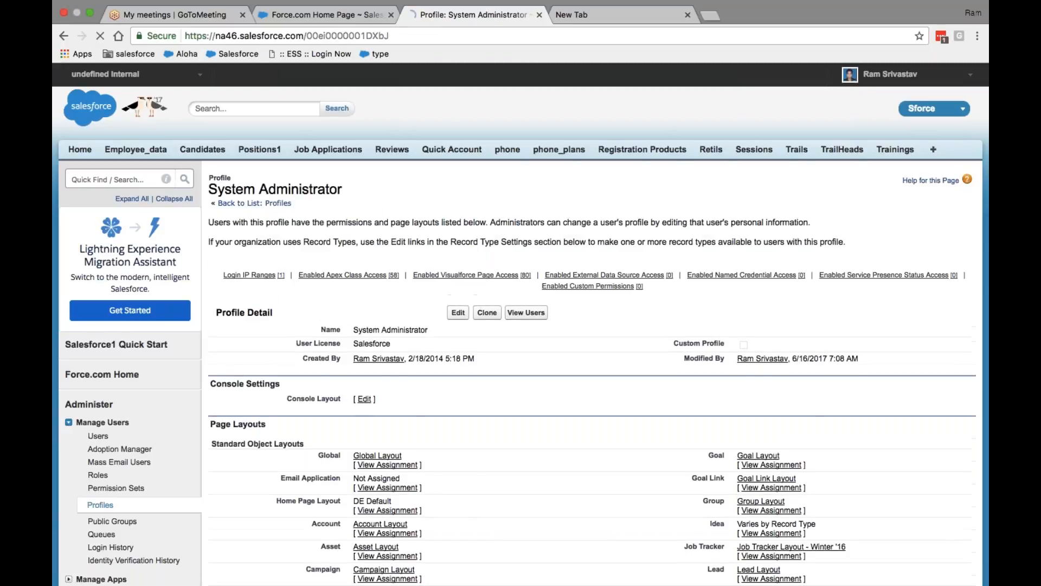
Inspect the System Administrator's 0.0.0.0–255.255.255.255 Public cloud IP range, then scroll back up
scroll(591, 326, down, 20)
scroll(591, 326, down, 20)
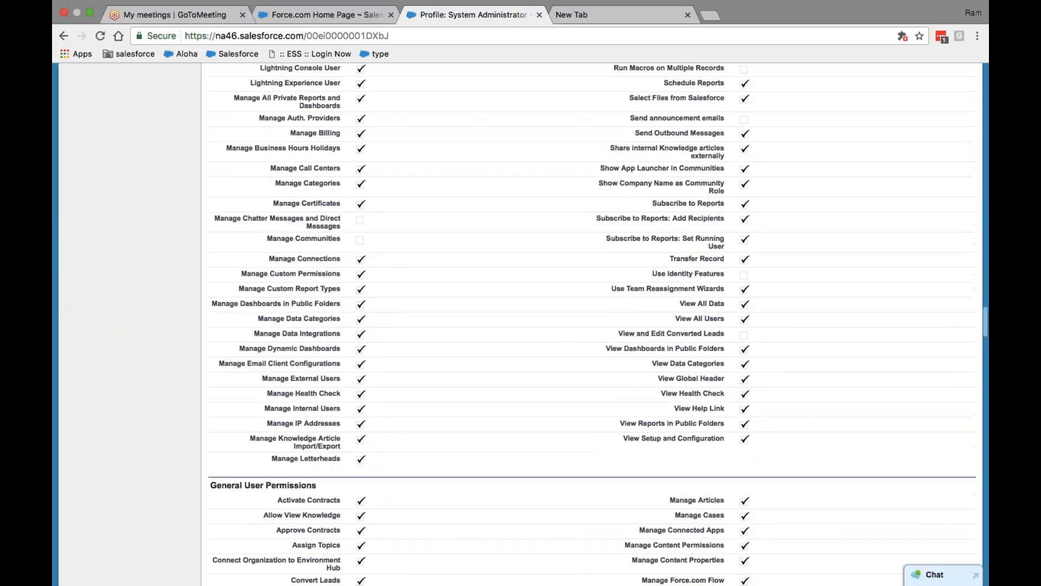
scroll(591, 326, up, 10)
scroll(345, 264, up, 6)
scroll(346, 264, down, 4)
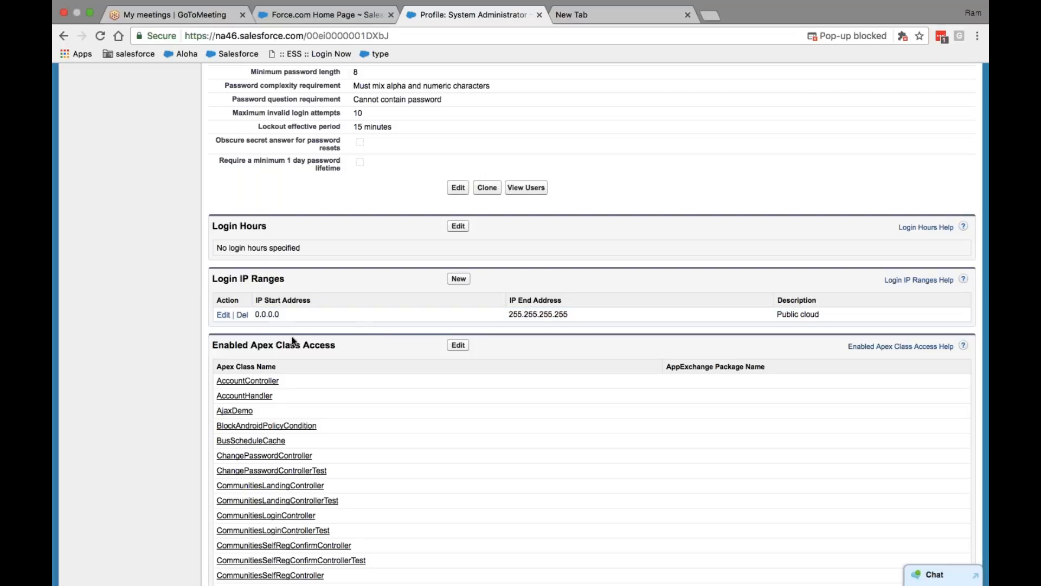
right_click(256, 315)
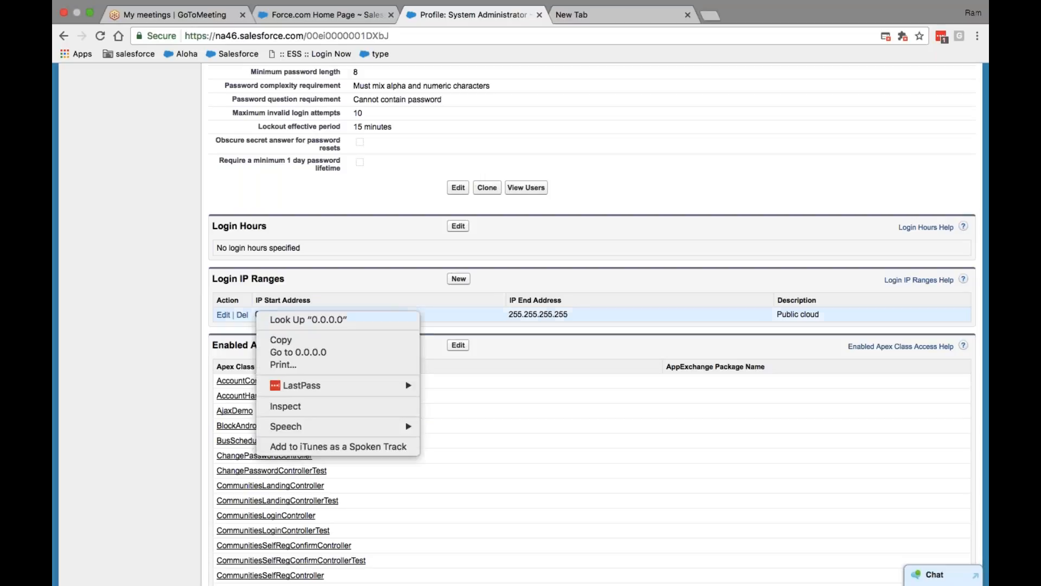
key(Escape)
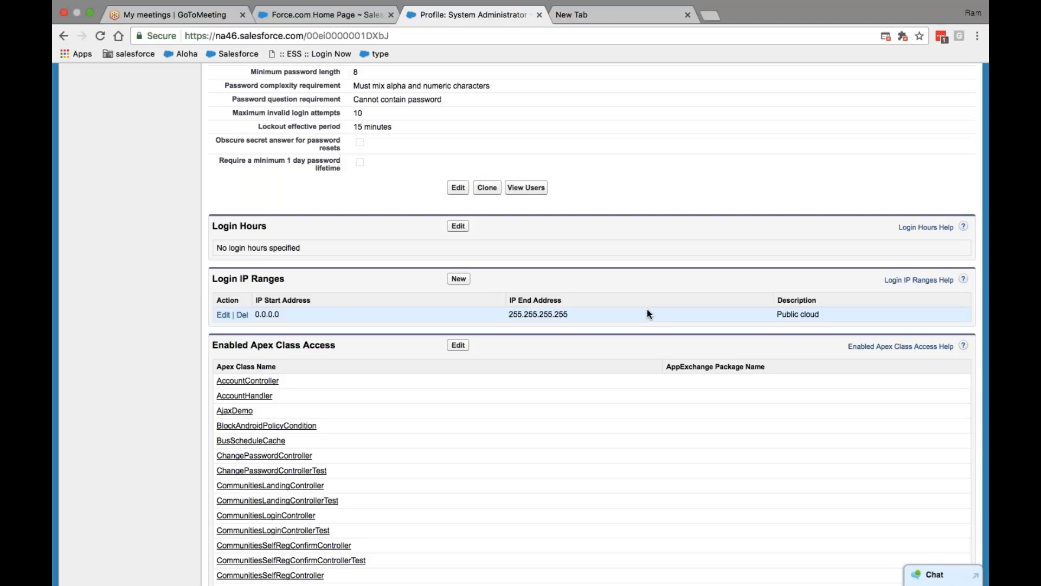
scroll(731, 222, down, 15)
scroll(760, 226, up, 5)
scroll(761, 222, up, 20)
Log out of Salesforce from the user menu, then take Chrome out of full screen
click(943, 82)
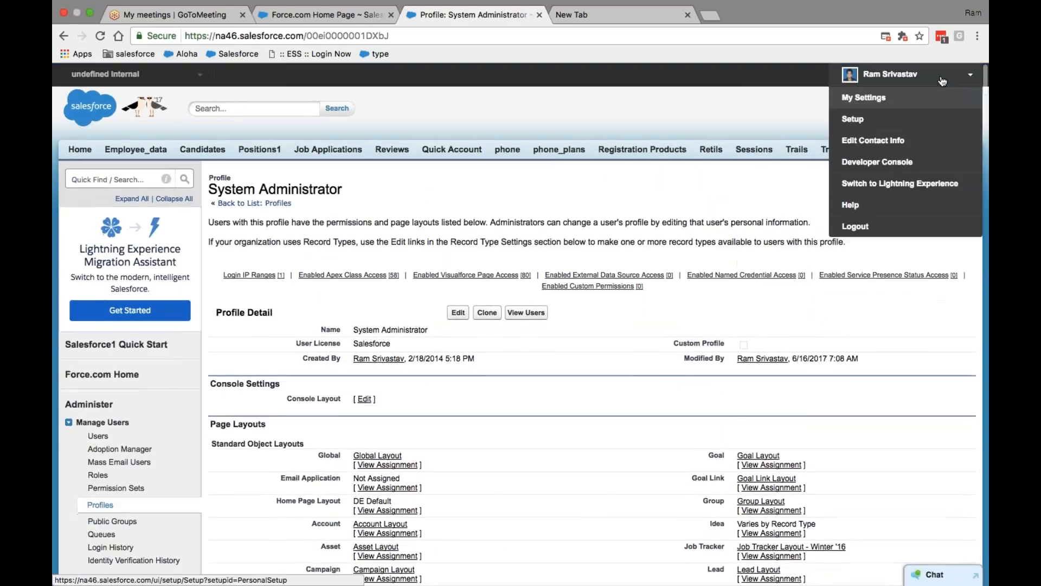
click(872, 207)
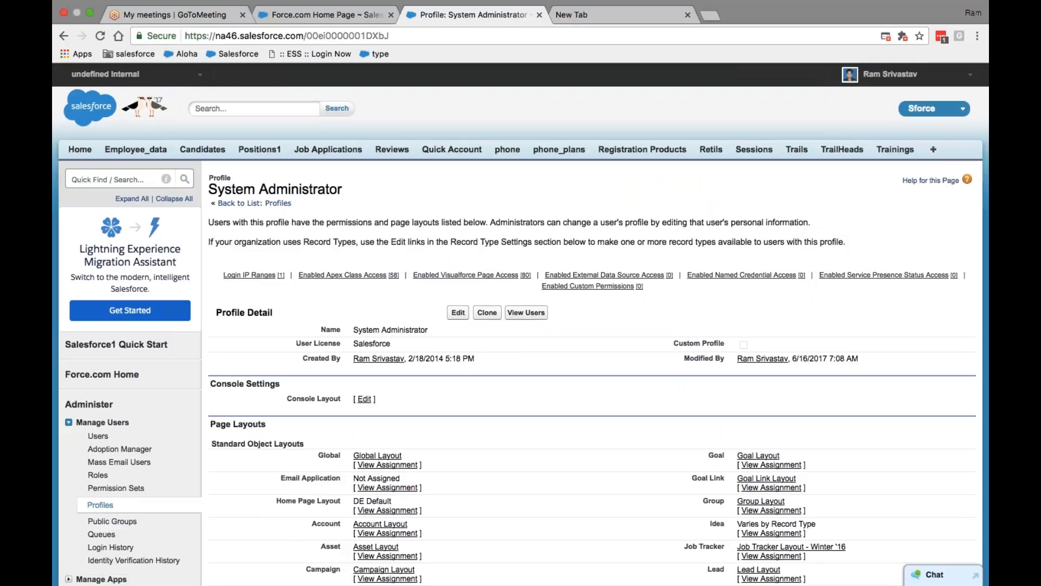
click(892, 73)
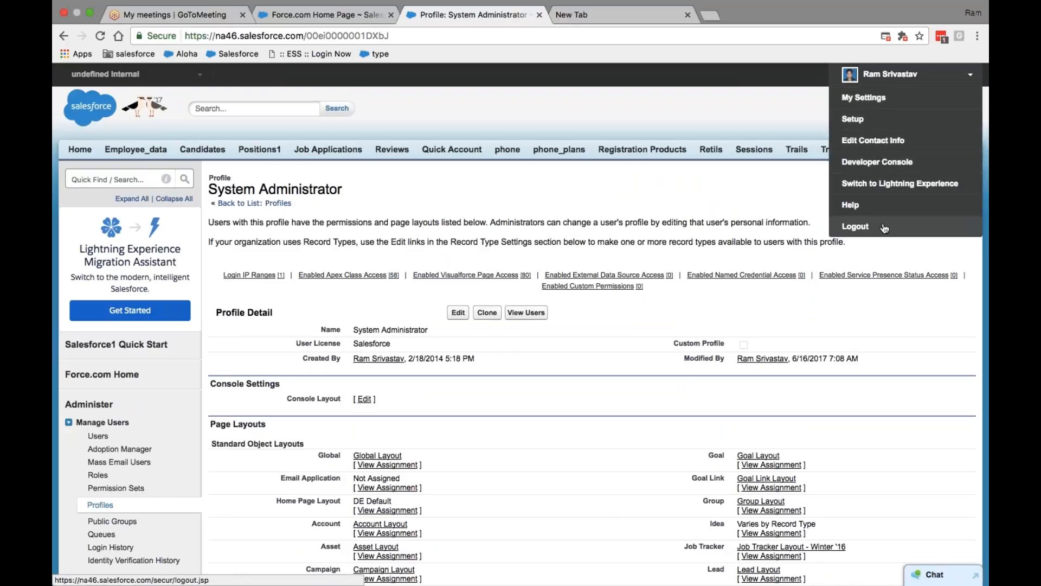
click(877, 162)
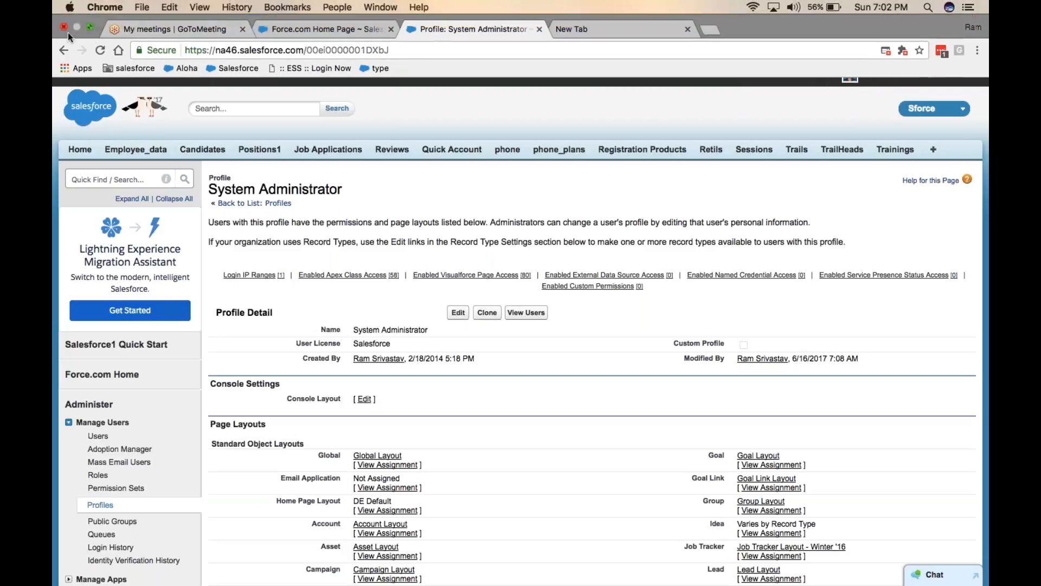
click(89, 28)
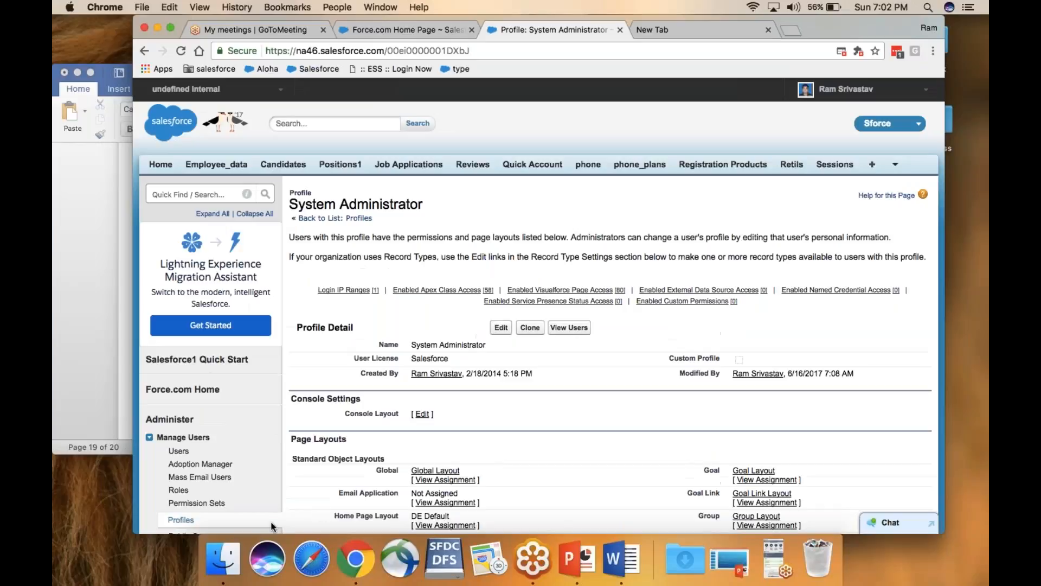
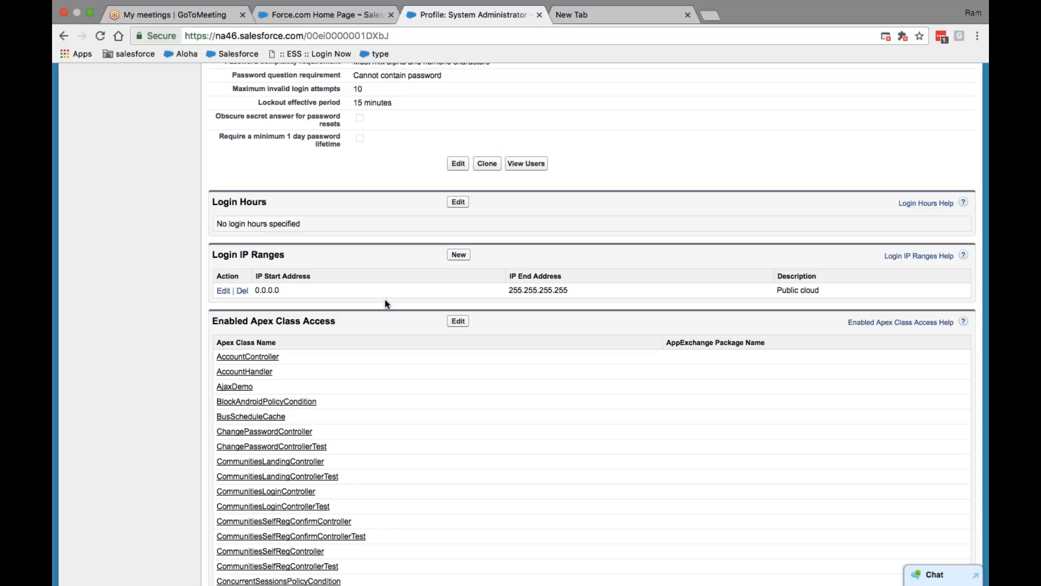
Leave the System Administrator profile and switch to Chrome's blank New Tab page
scroll(608, 264, up, 15)
scroll(861, 127, up, 20)
scroll(861, 128, up, 5)
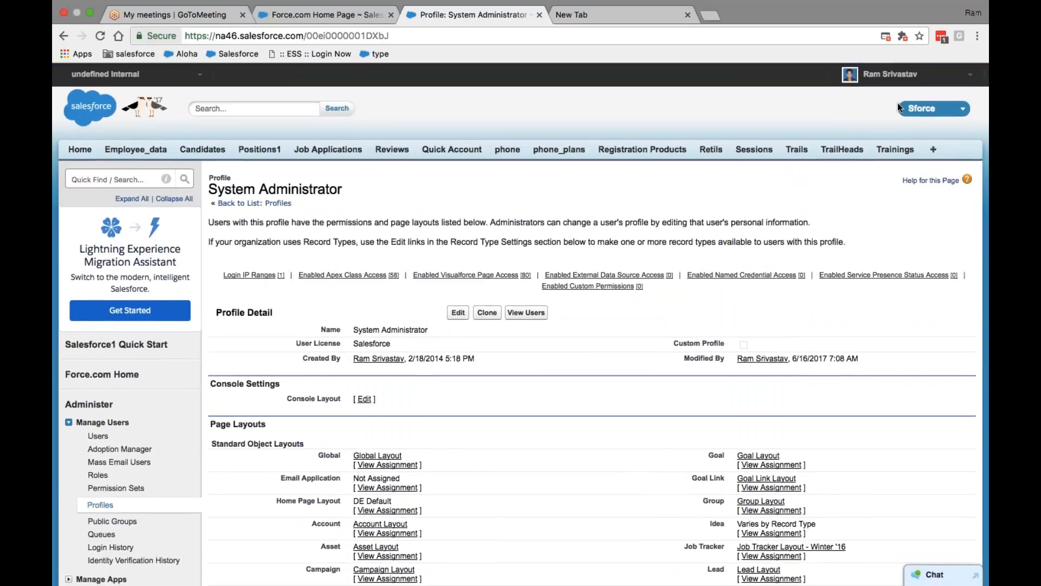
click(890, 74)
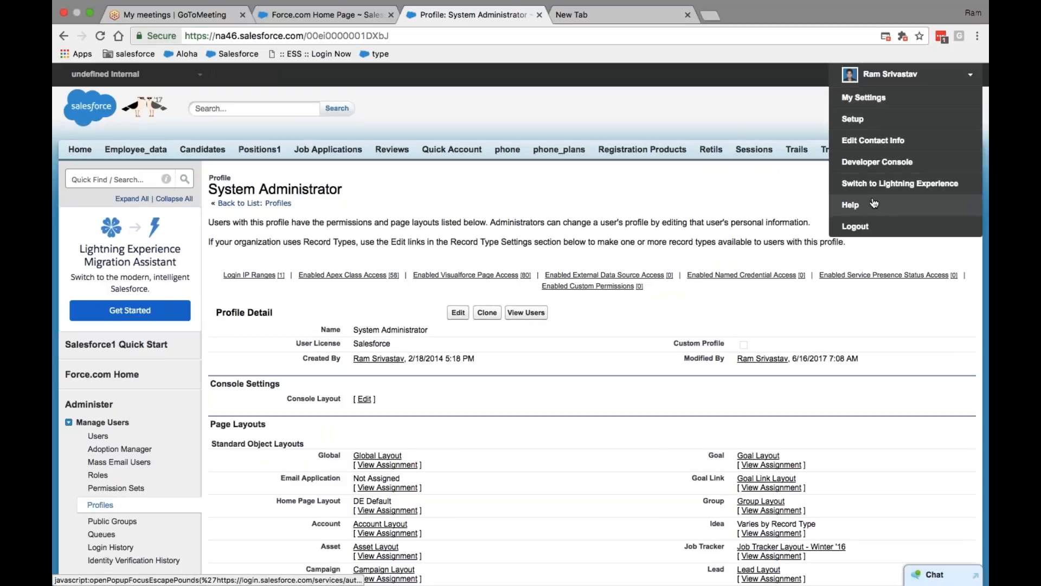
click(625, 14)
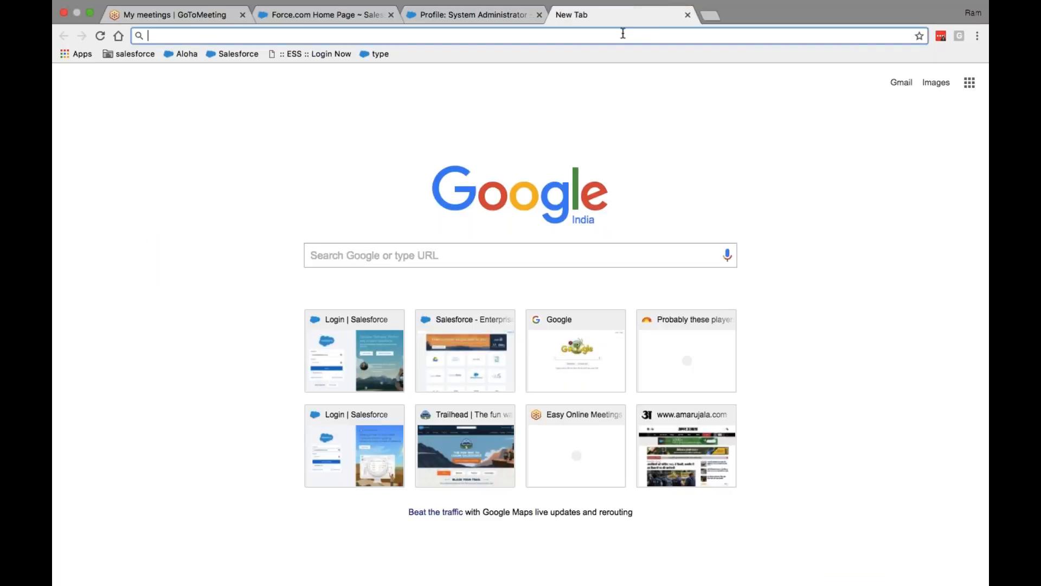
Load test.salesforce.com and enter the sandbox username and password
text(tes)
key(Return)
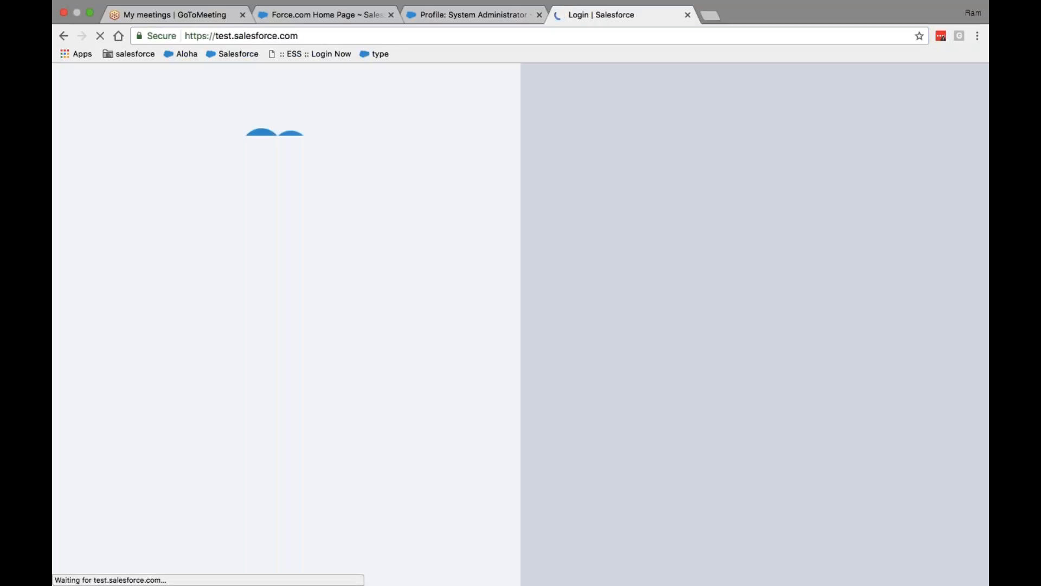
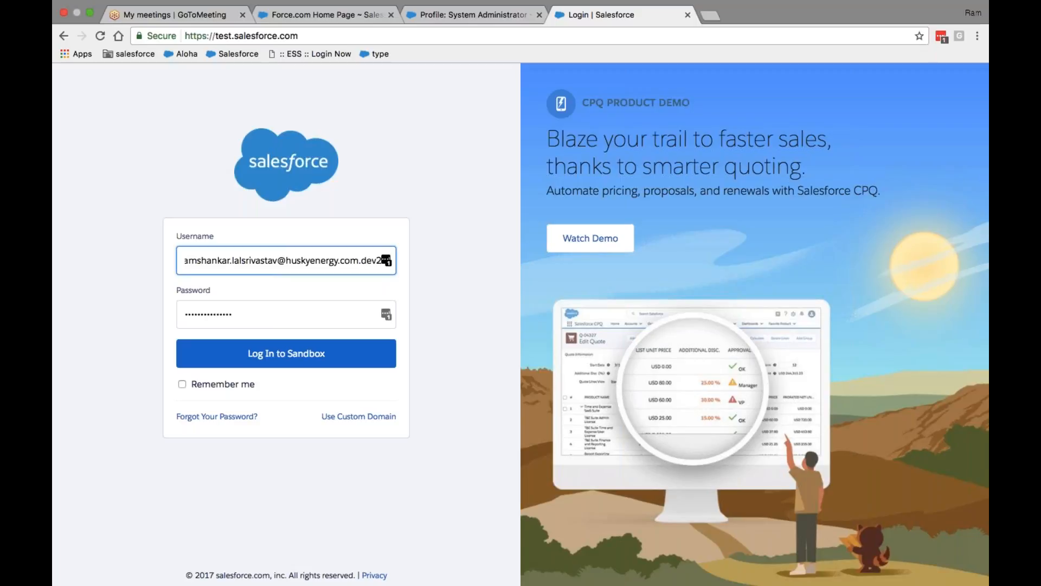
key(Tab)
text(•)
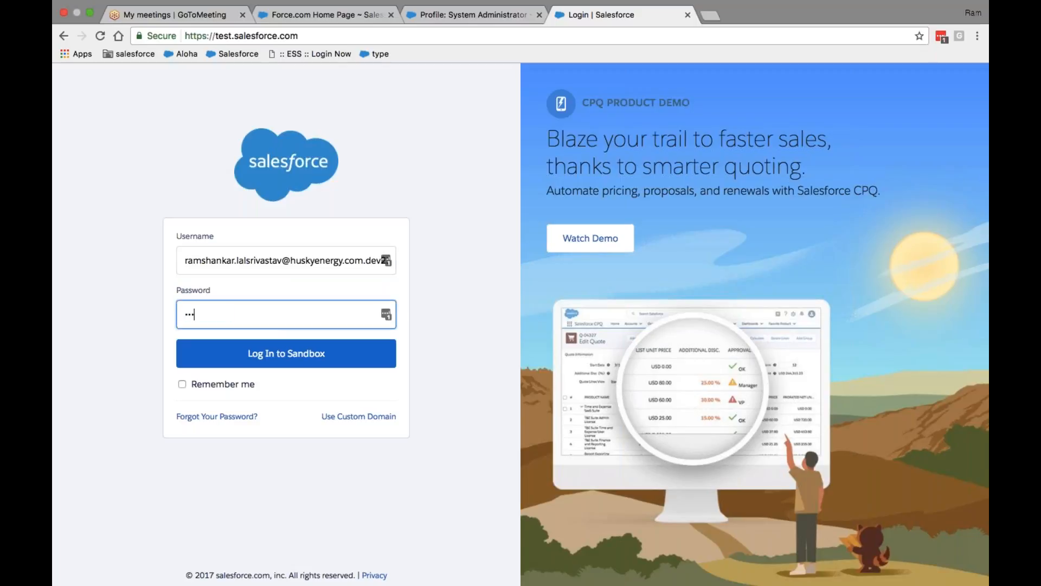
text(••••••••••)
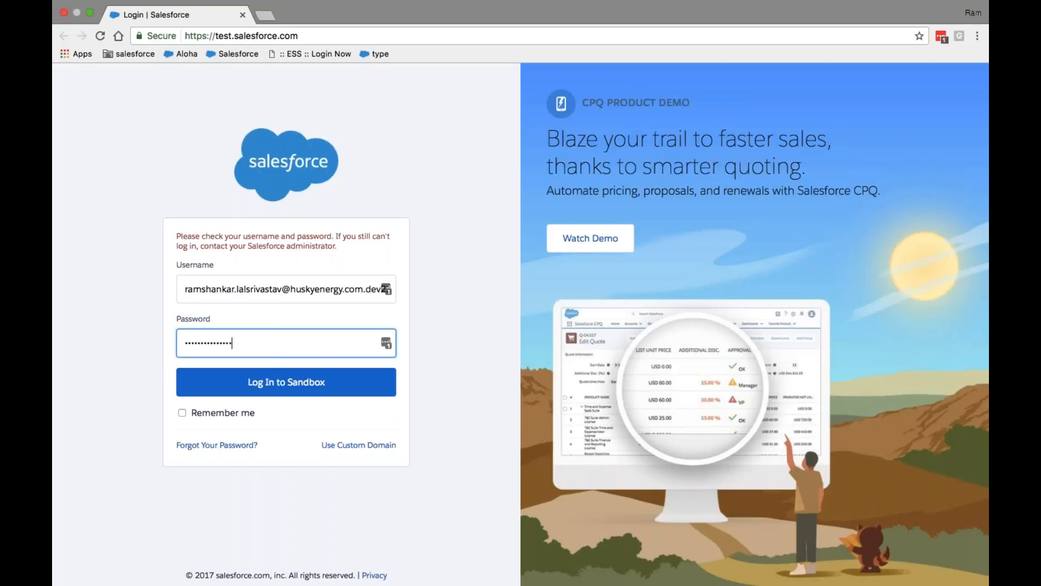
Correct the username suffix to .test05, re-enter the password, and log in to the sandbox
click(198, 295)
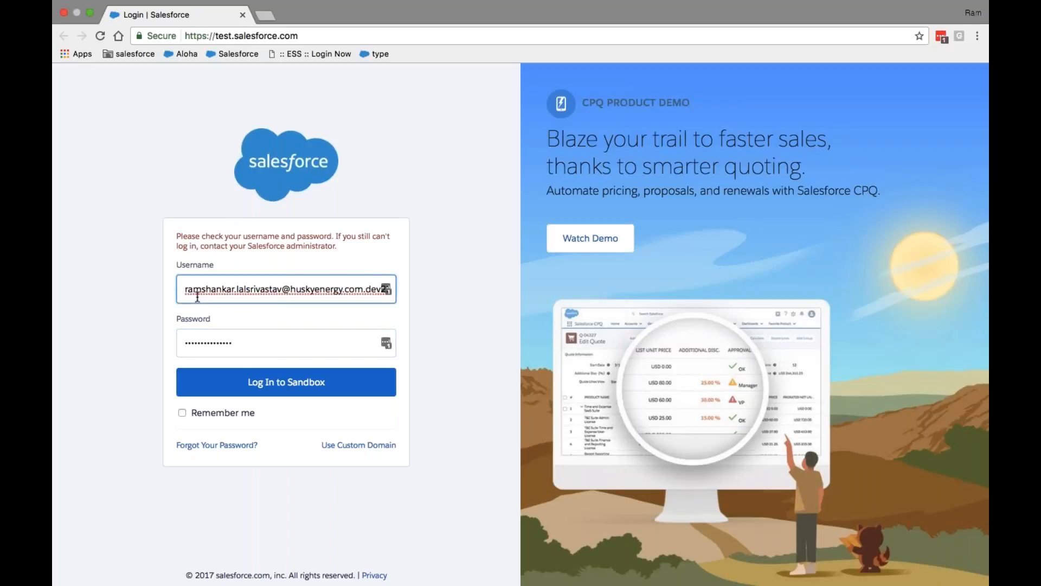
click(386, 289)
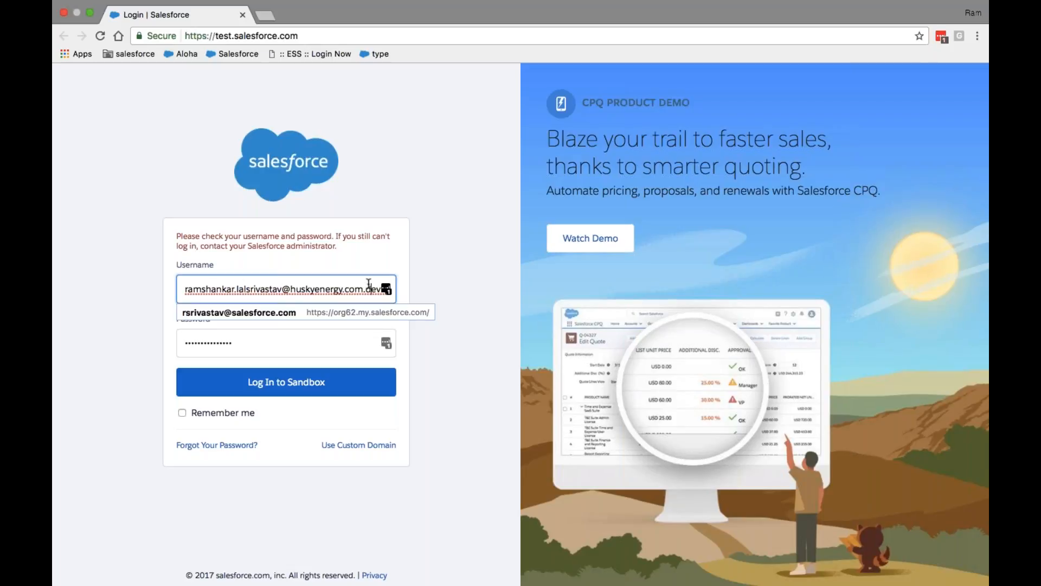
text(2)
key(BackSpace)
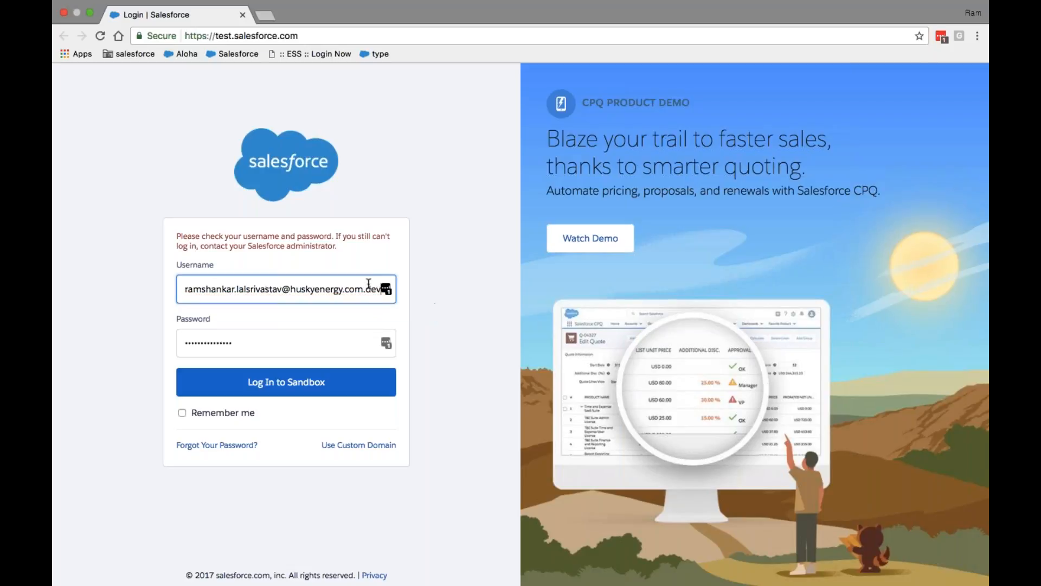
key(BackSpace)
text(es)
key(BackSpace)
key(BackSpace)
text(test)
key(Tab)
text(a)
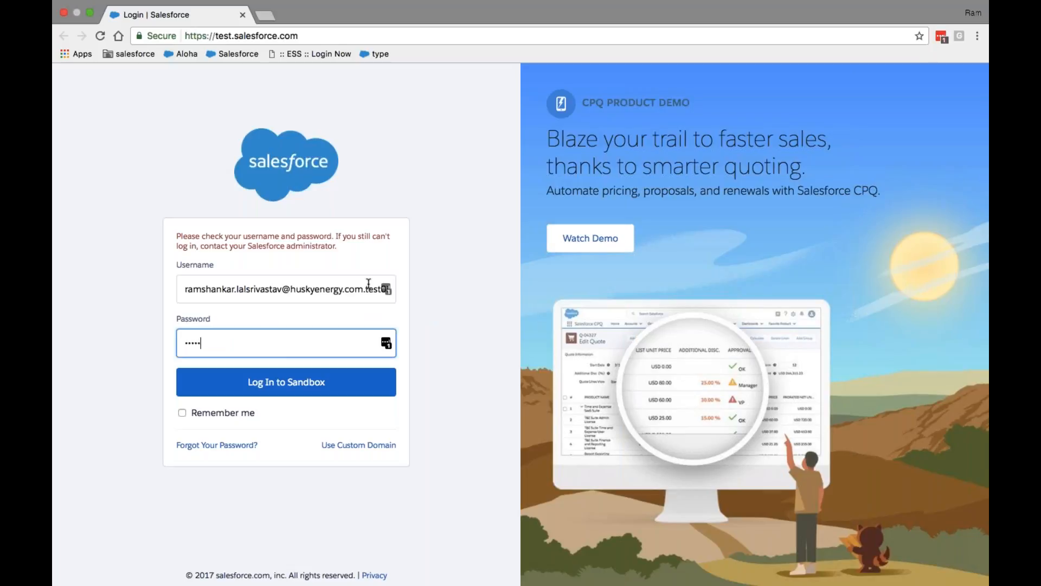
text(••••)
key(Return)
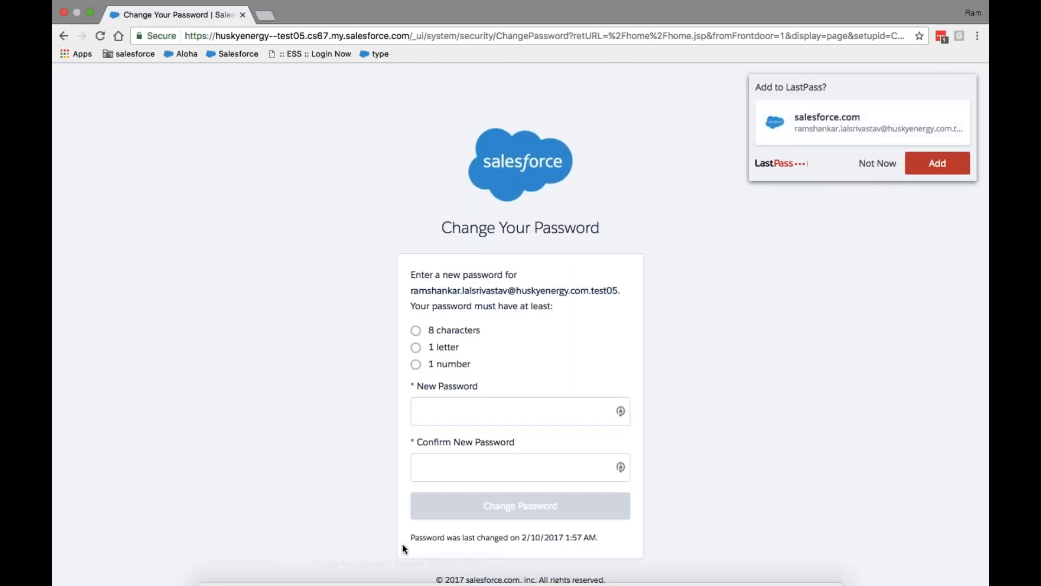
Enter and confirm a new sandbox password, decline LastPass saving, and submit the change
click(484, 400)
text(aaaaaaaaa)
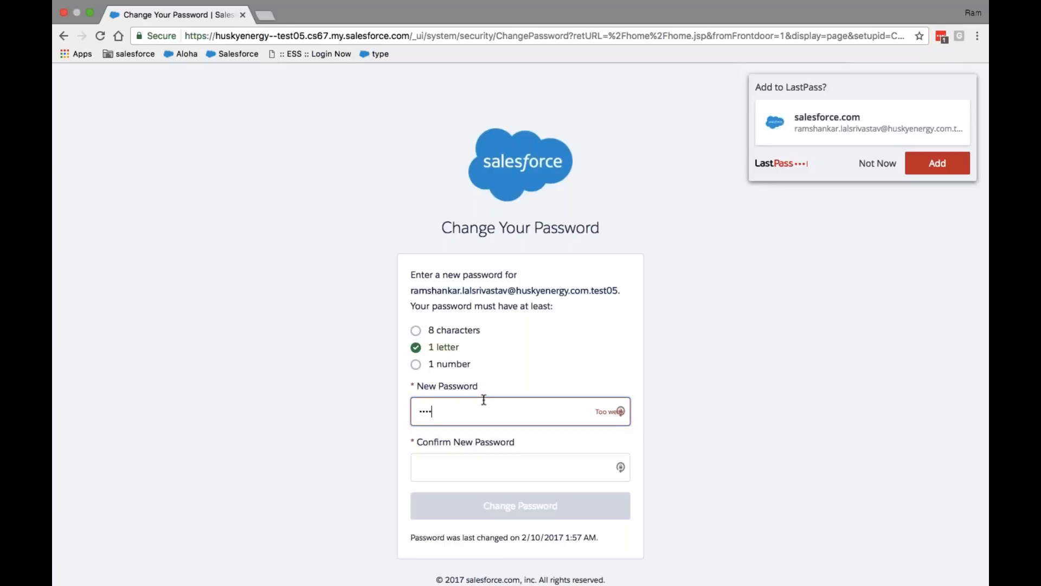
text(1234)
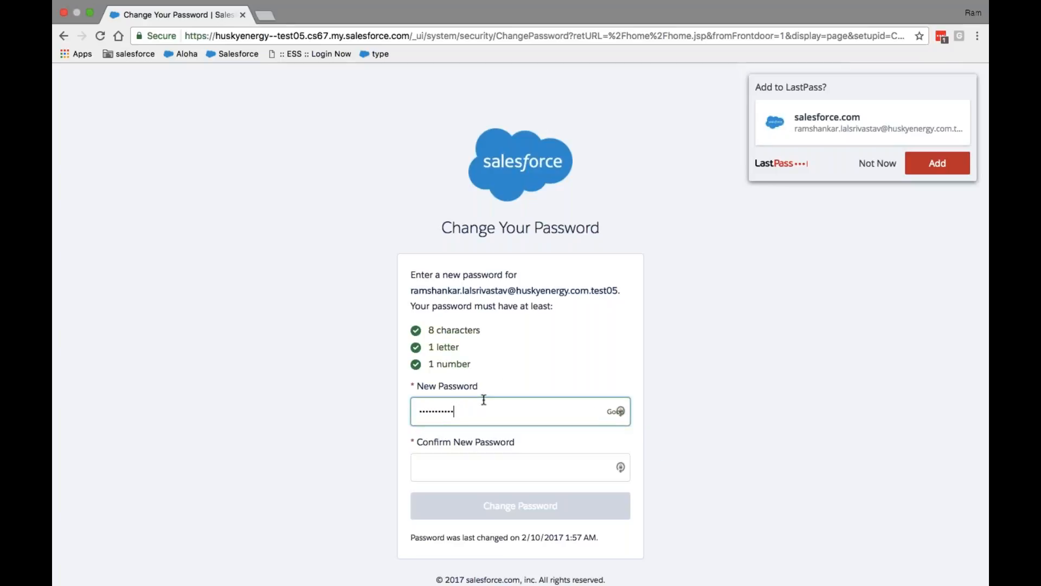
key(Tab)
text(aaa)
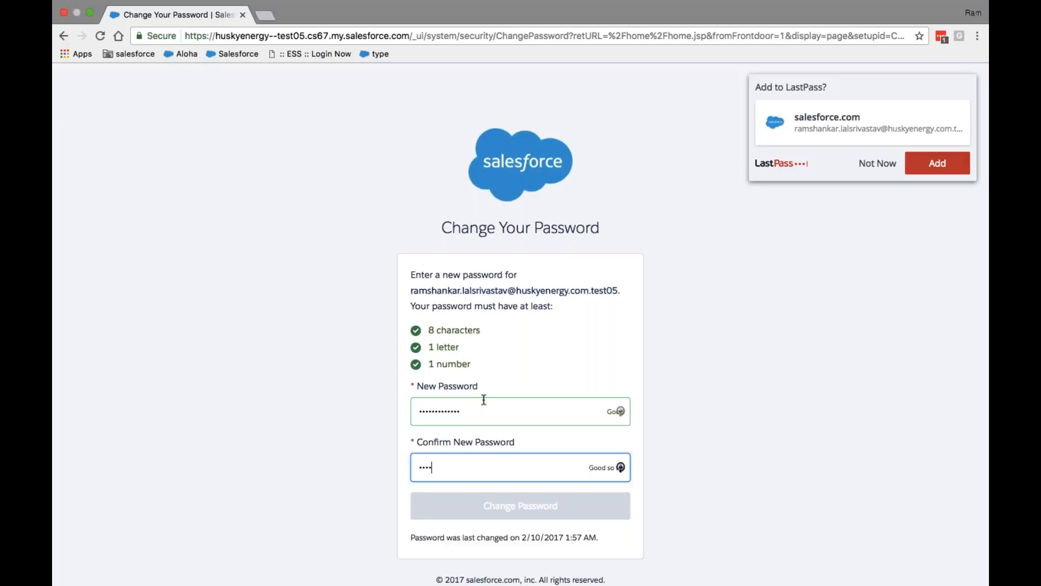
text(aaaaaa1234)
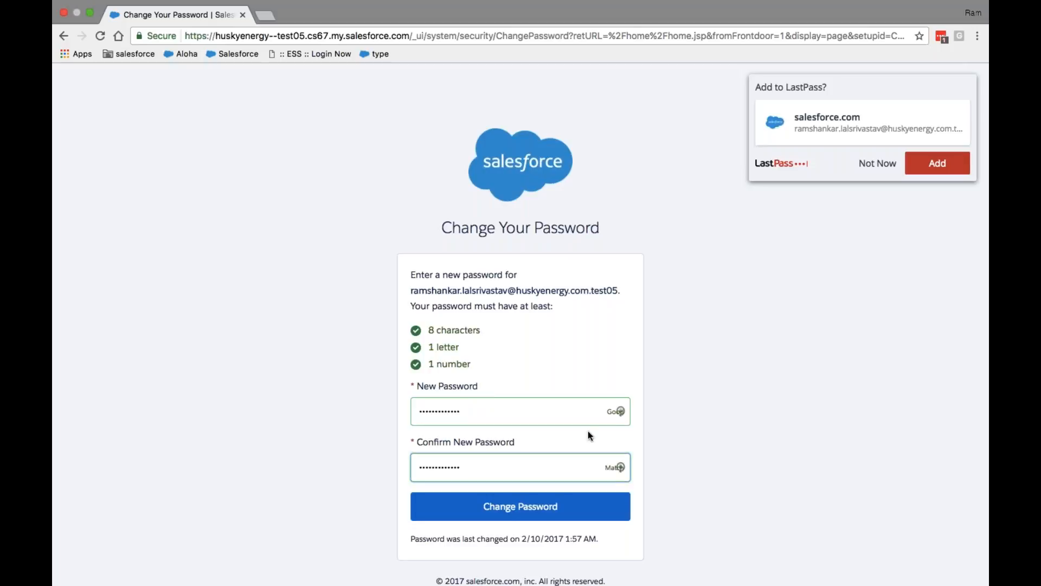
click(885, 163)
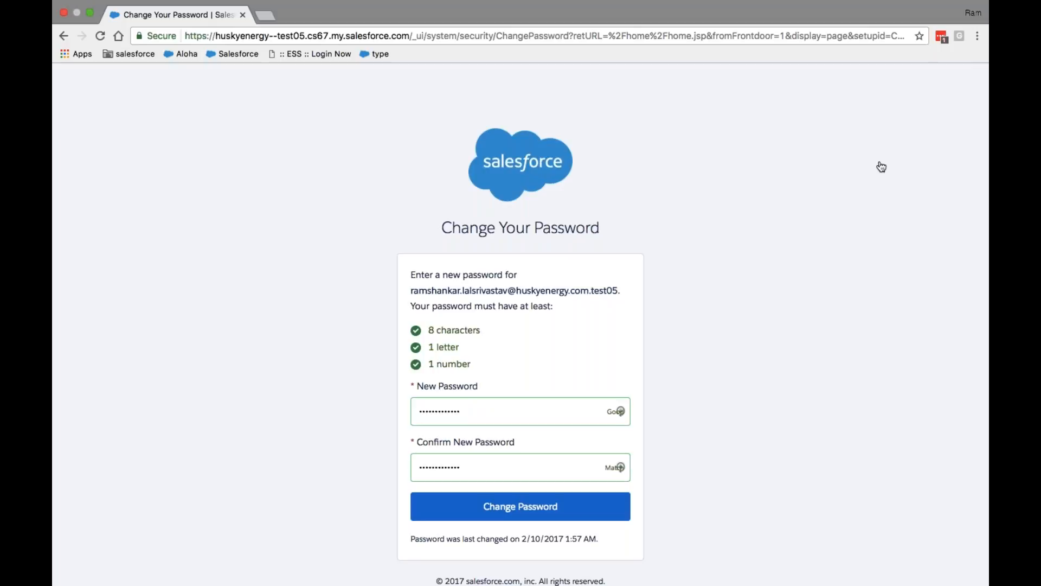
click(524, 507)
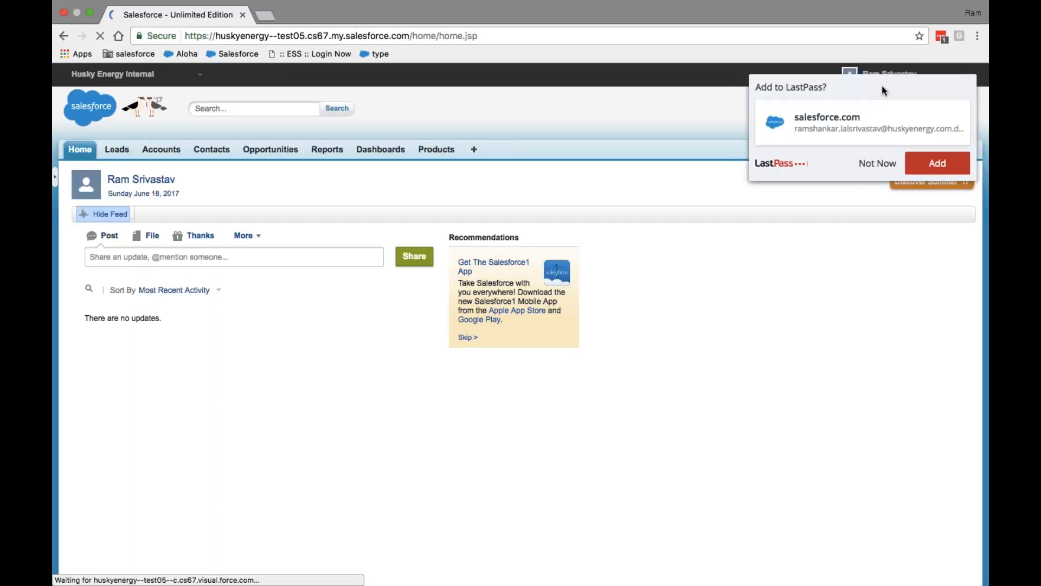
Dismiss LastPass, open Setup from the user menu, then switch to the desktop with the Word notes
click(877, 163)
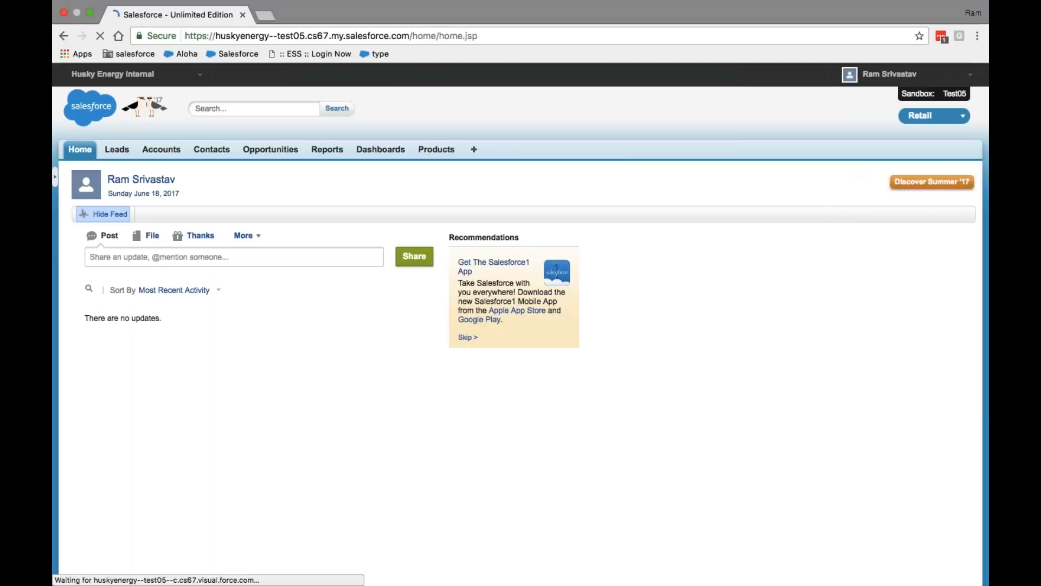
click(890, 75)
click(883, 97)
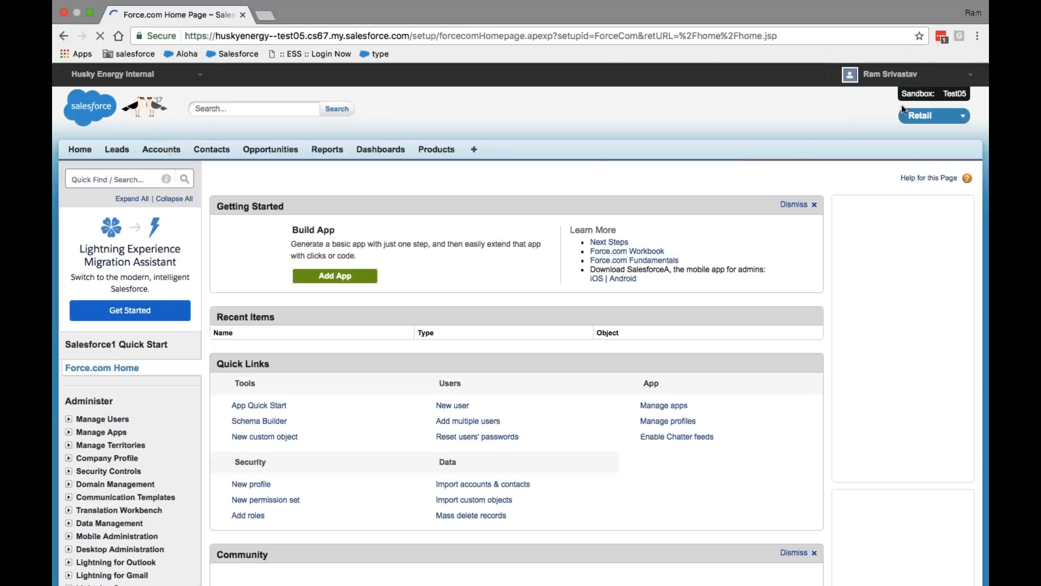
click(890, 73)
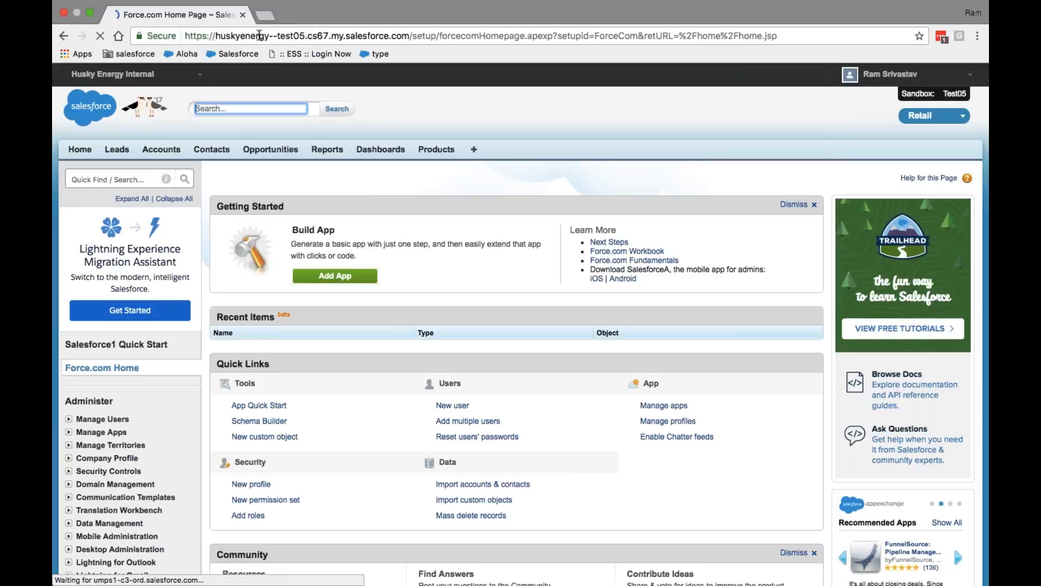
key(ctrl+Left)
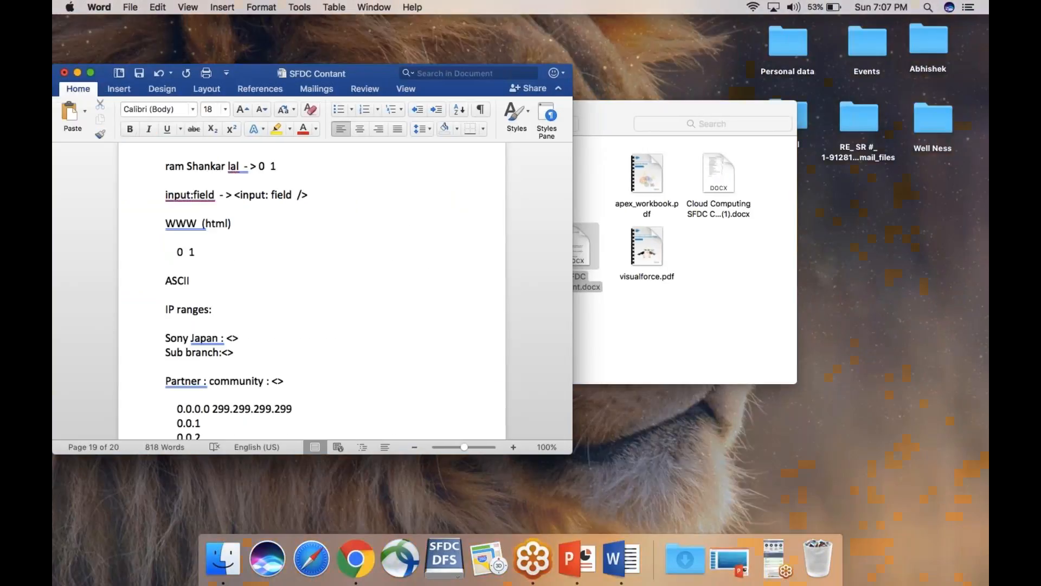
Open a blank Chrome tab beside the sandbox Setup tab and return to full-screen Chrome
click(355, 558)
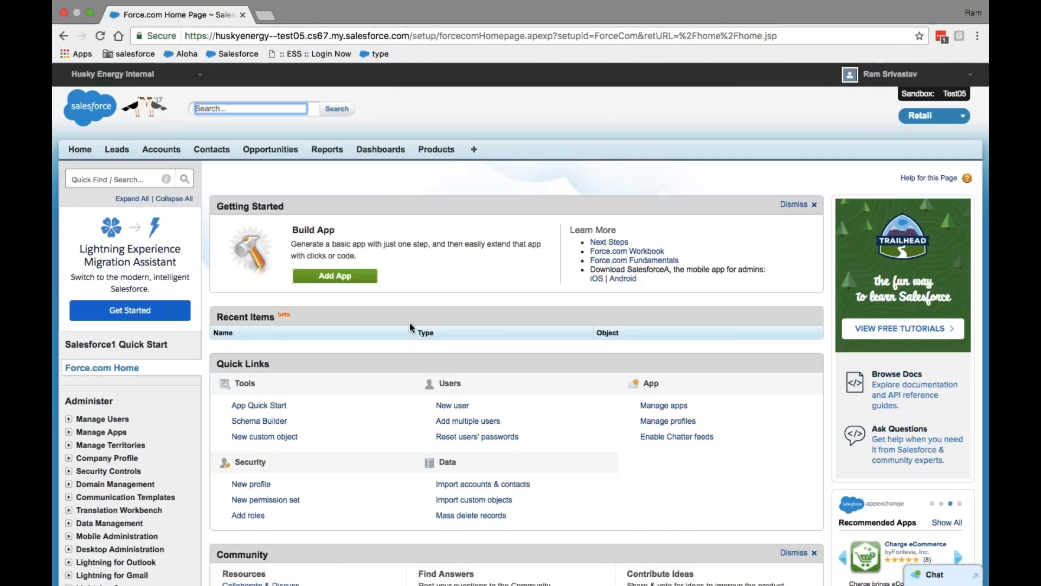
click(266, 29)
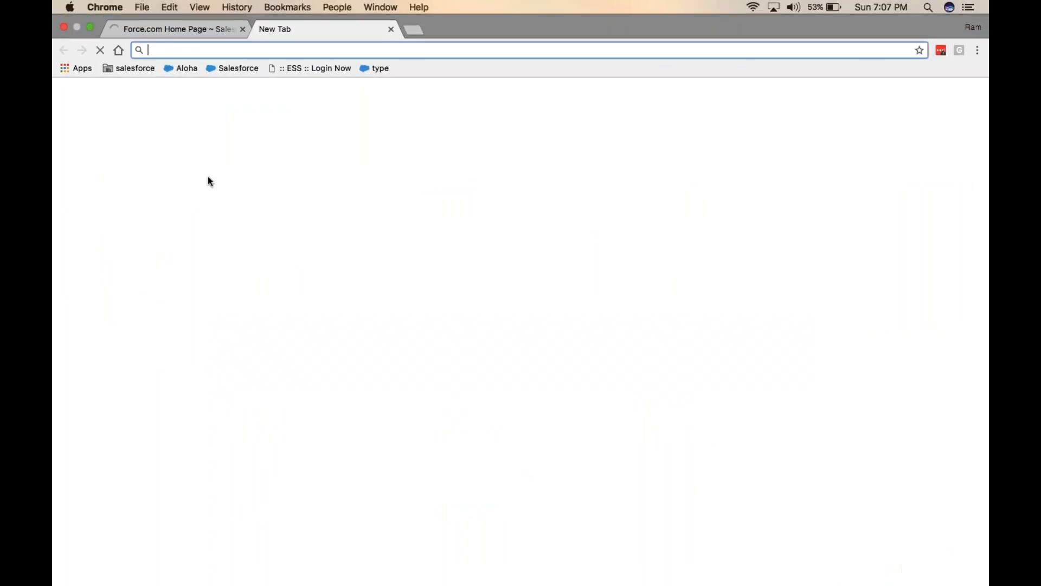
key(ctrl+Left)
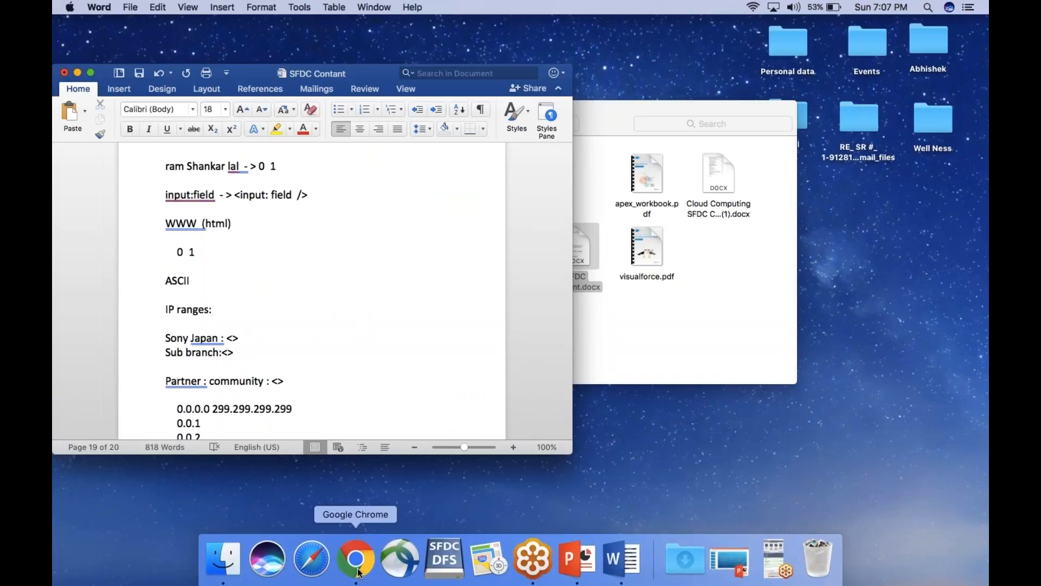
right_click(358, 573)
click(552, 480)
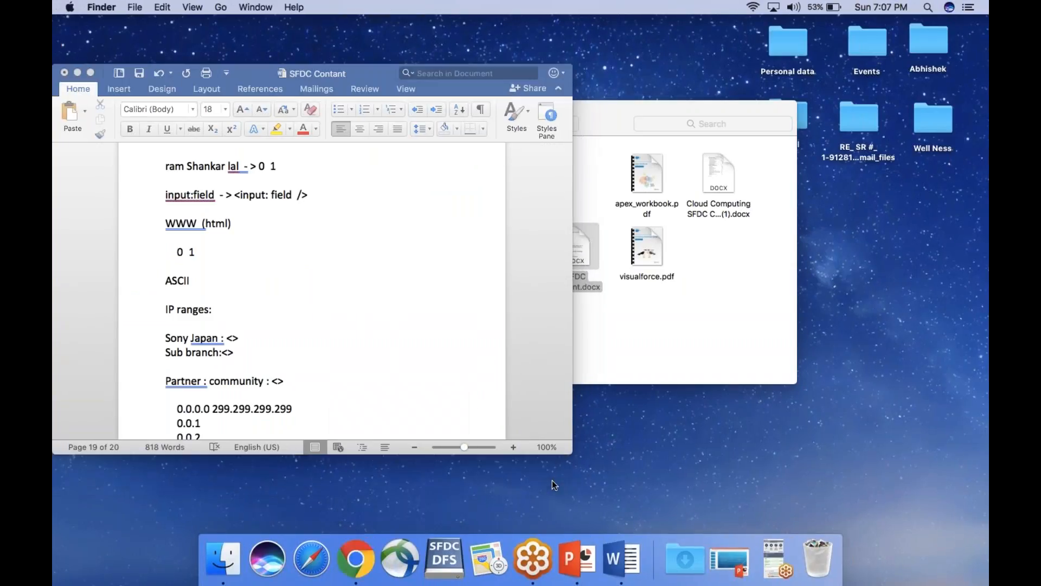
click(359, 552)
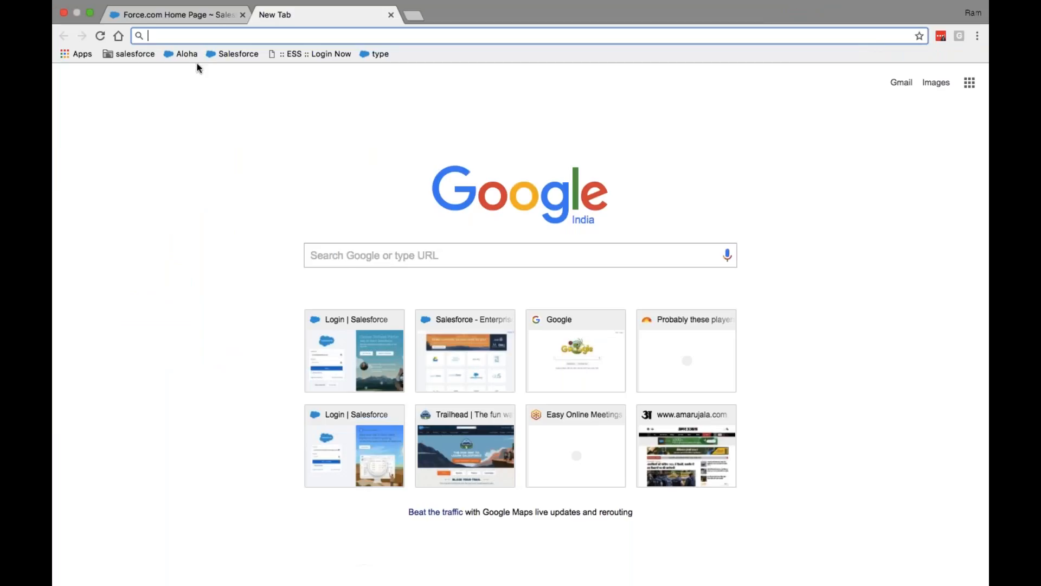
Check the sandbox org name in the Setup tab, then load login.salesforce.com in the new tab
click(182, 14)
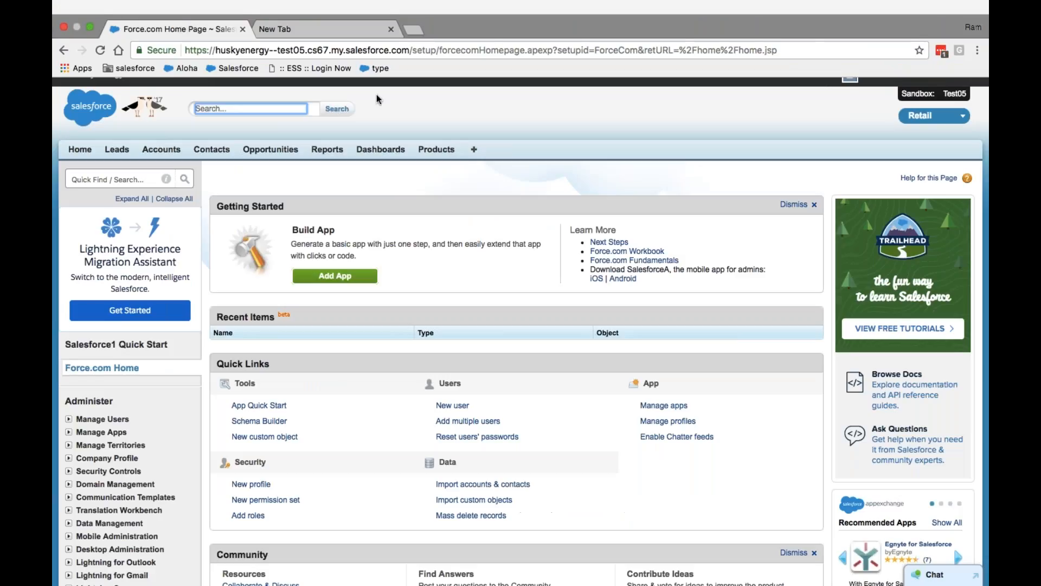
double_click(228, 36)
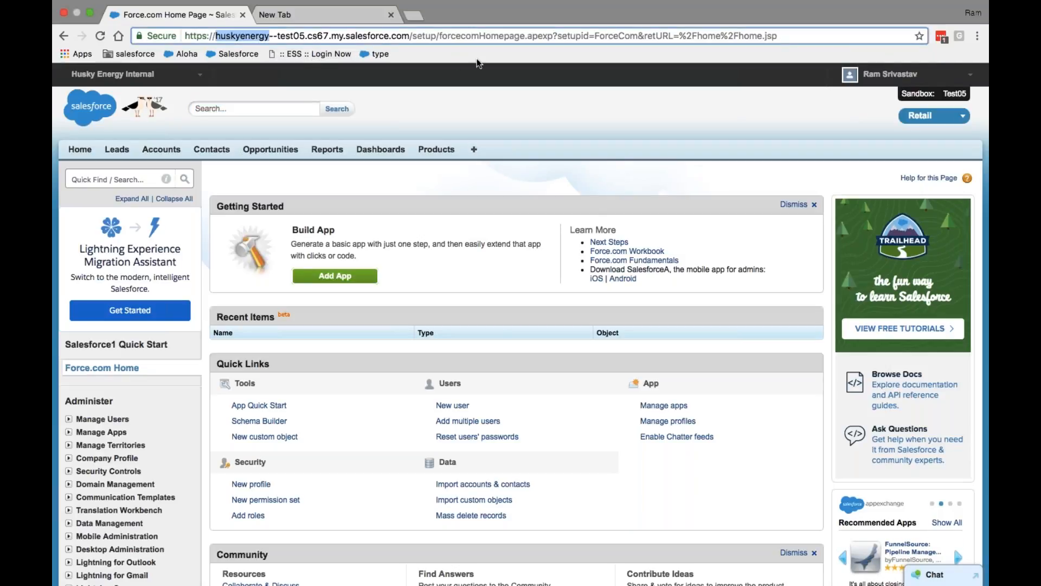
click(911, 74)
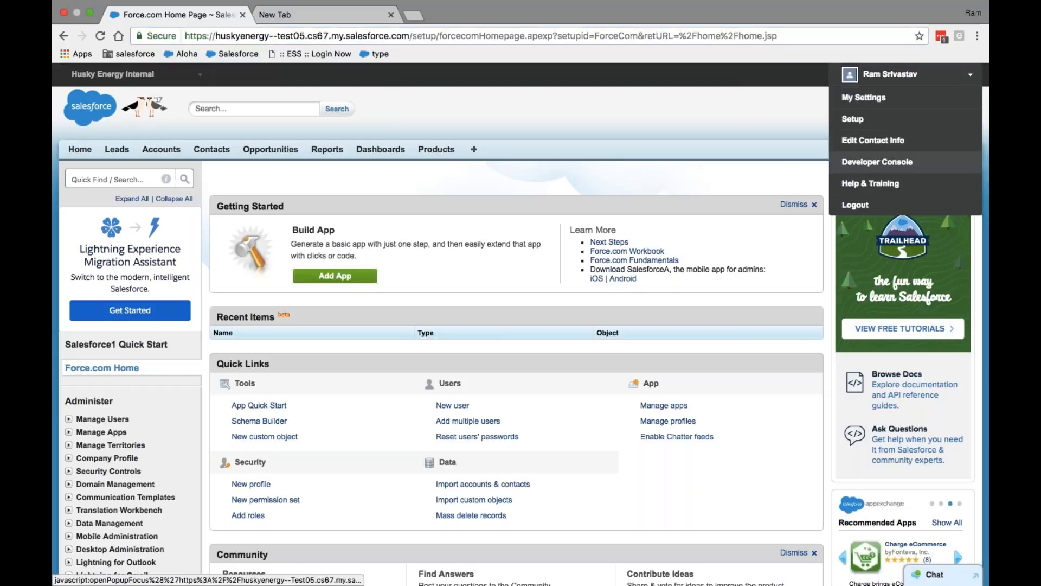
click(356, 17)
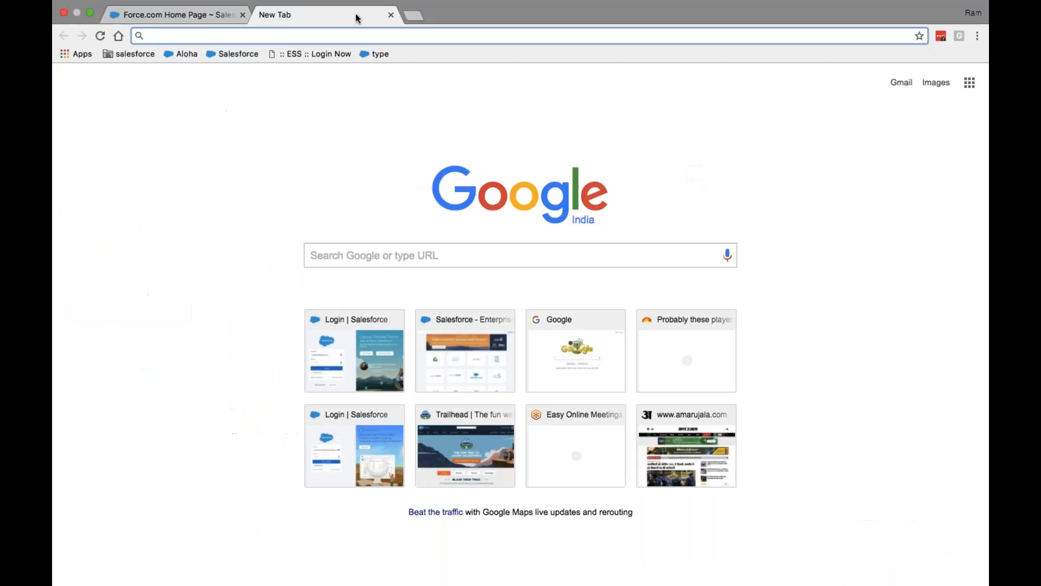
text(login)
key(Return)
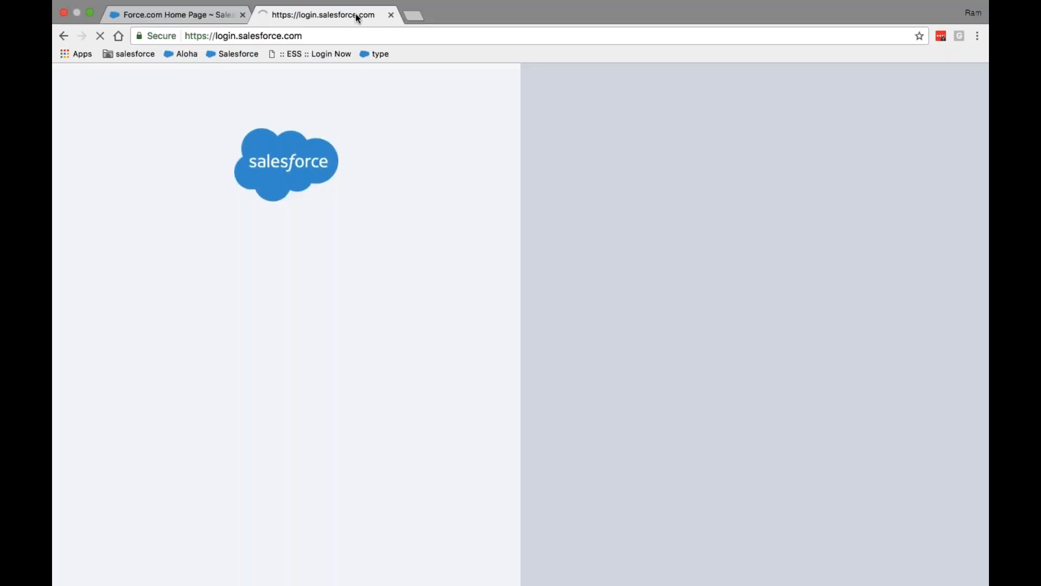
Replace the saved credentials with the other account's username and password and log in
key(BackSpace)
key(BackSpace)
key(BackSpace)
key(BackSpace)
key(BackSpace)
key(BackSpace)
key(BackSpace)
key(BackSpace)
key(BackSpace)
key(BackSpace)
key(BackSpace)
key(BackSpace)
key(BackSpace)
key(BackSpace)
key(BackSpace)
key(BackSpace)
key(BackSpace)
key(BackSpace)
key(BackSpace)
key(BackSpace)
key(BackSpace)
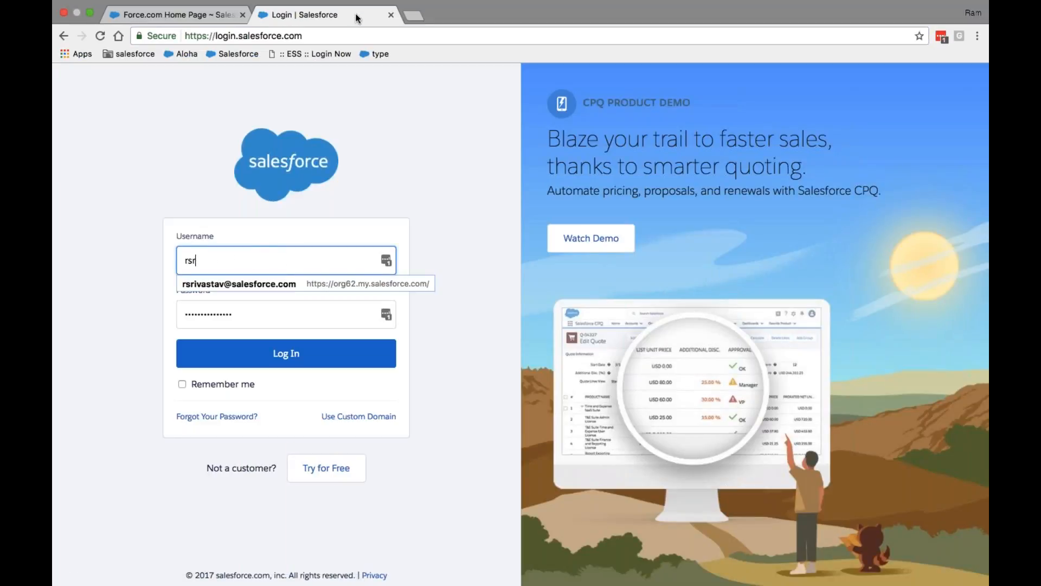
key(BackSpace)
key(BackSpace)
key(BackSpace)
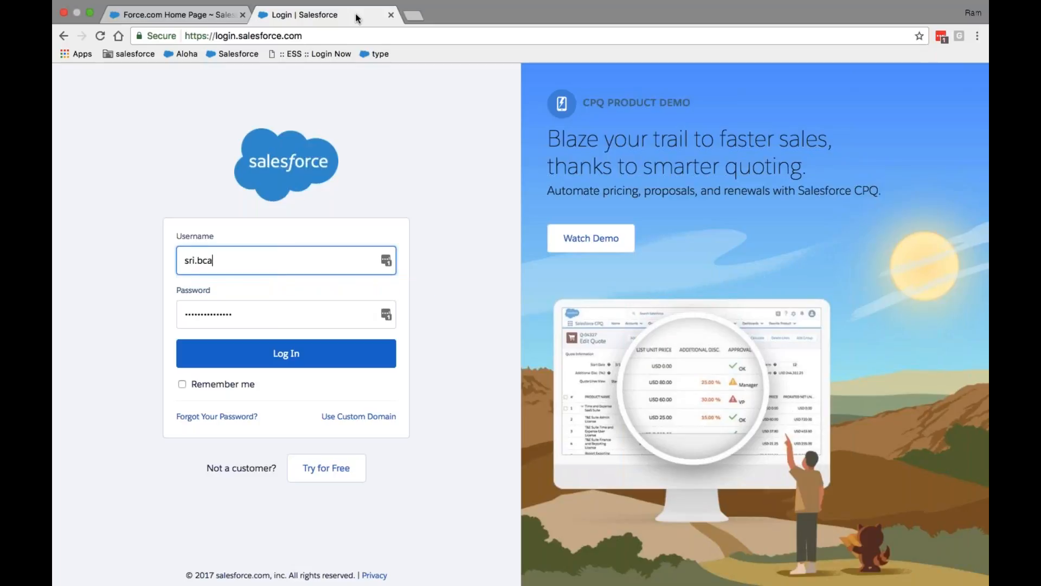
key(Tab)
key(BackSpace)
text(•)
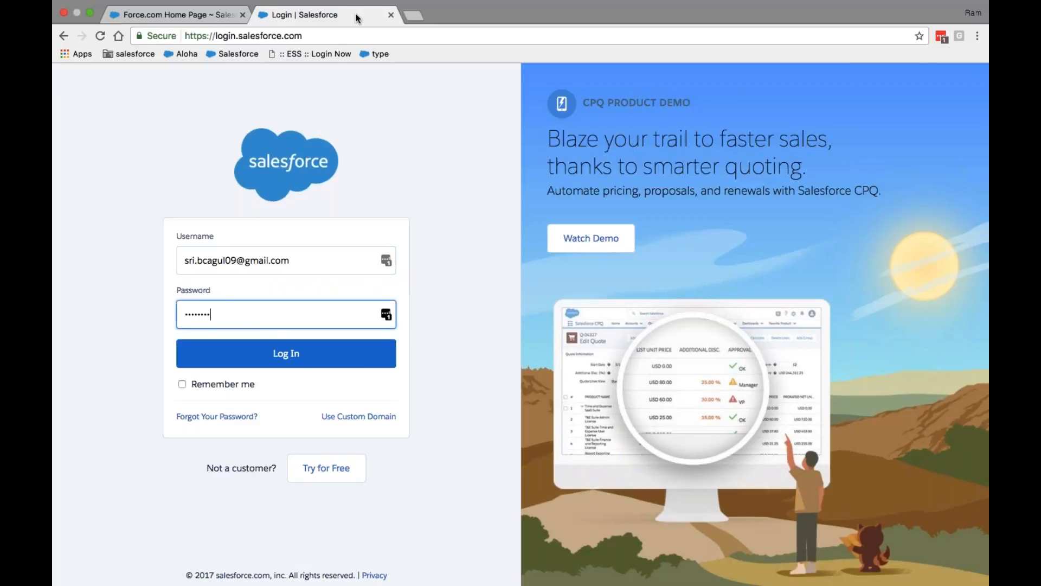
click(279, 354)
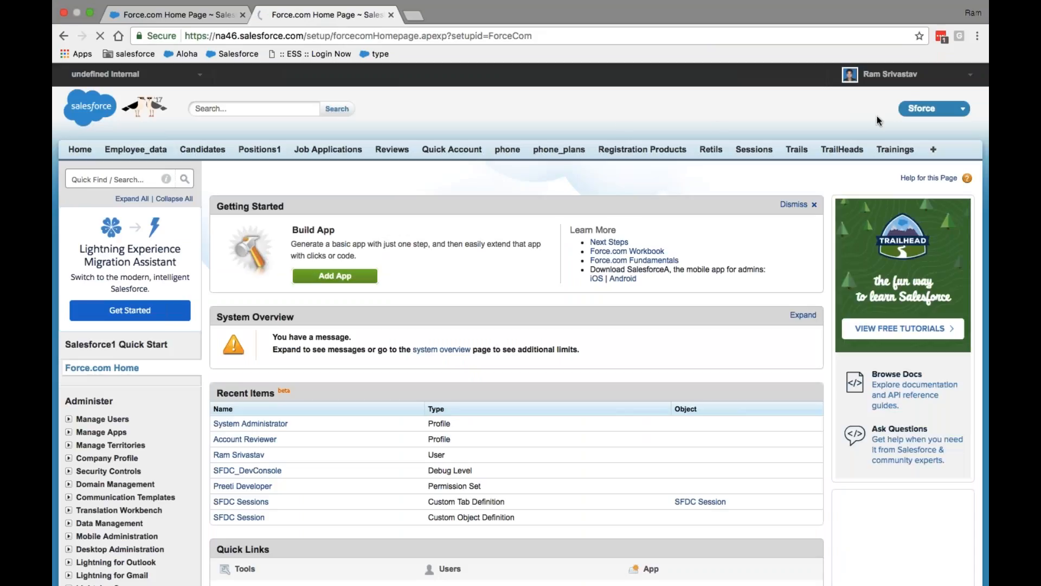
Decline LastPass's save offer and open the user menu on the newly signed-in org
click(875, 164)
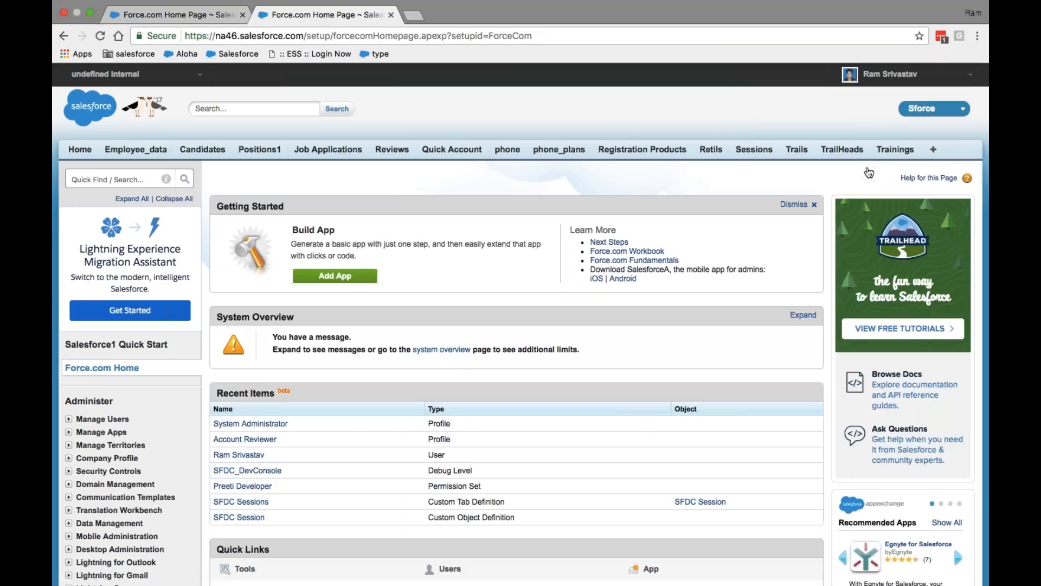
click(889, 75)
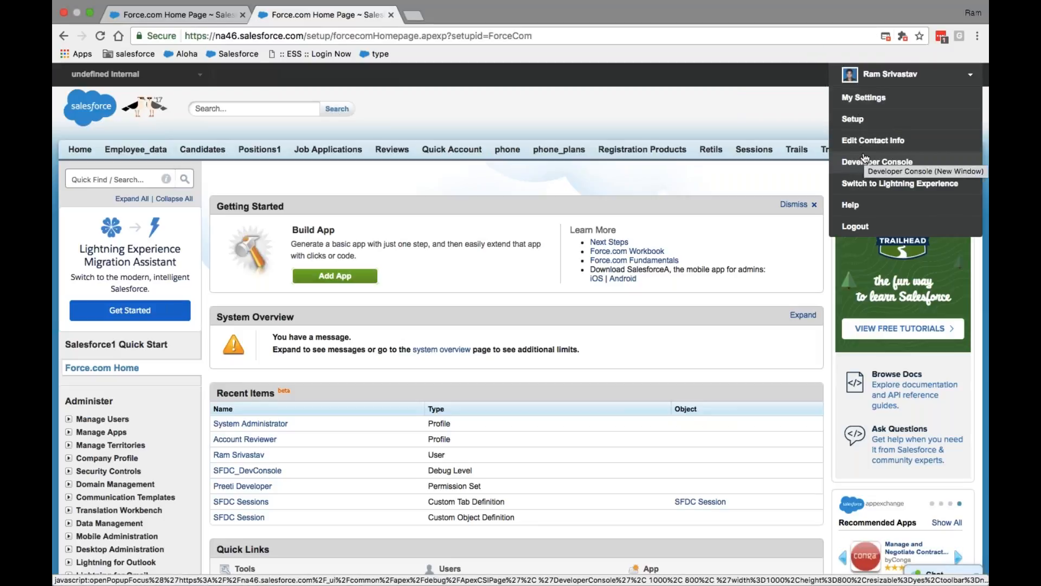
Switch back to the Husky Energy sandbox tab, reload its Force.com Setup home, and open the user menu
click(174, 16)
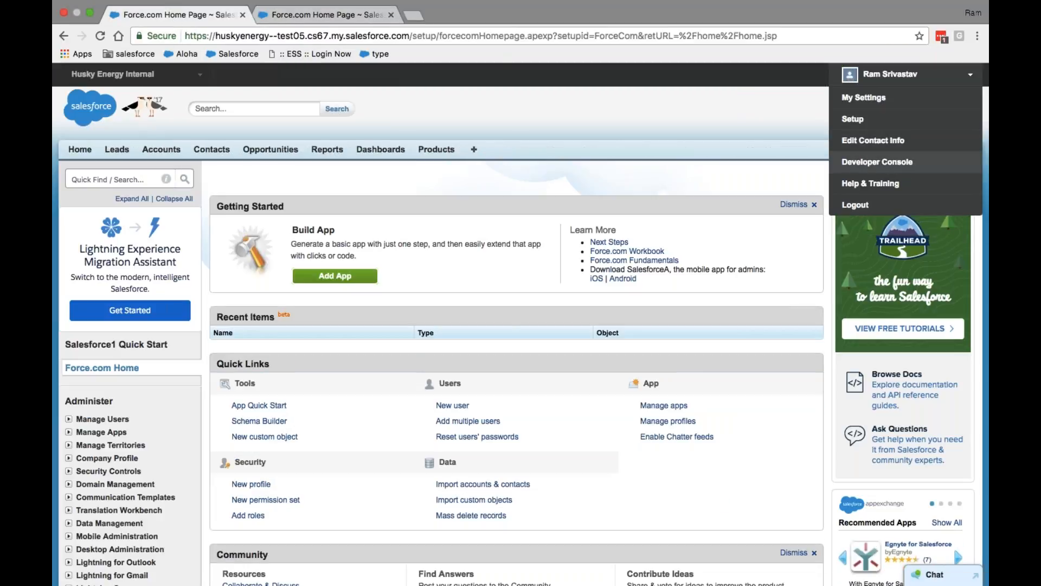
click(844, 119)
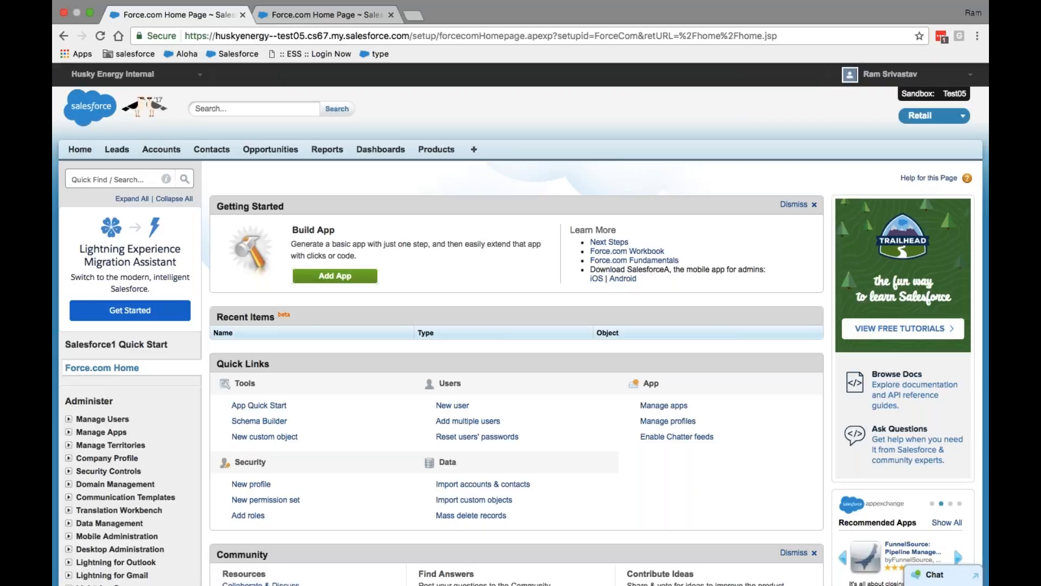
click(890, 73)
Open Help & Training from the user menu and browse the help home page's category tiles
click(874, 195)
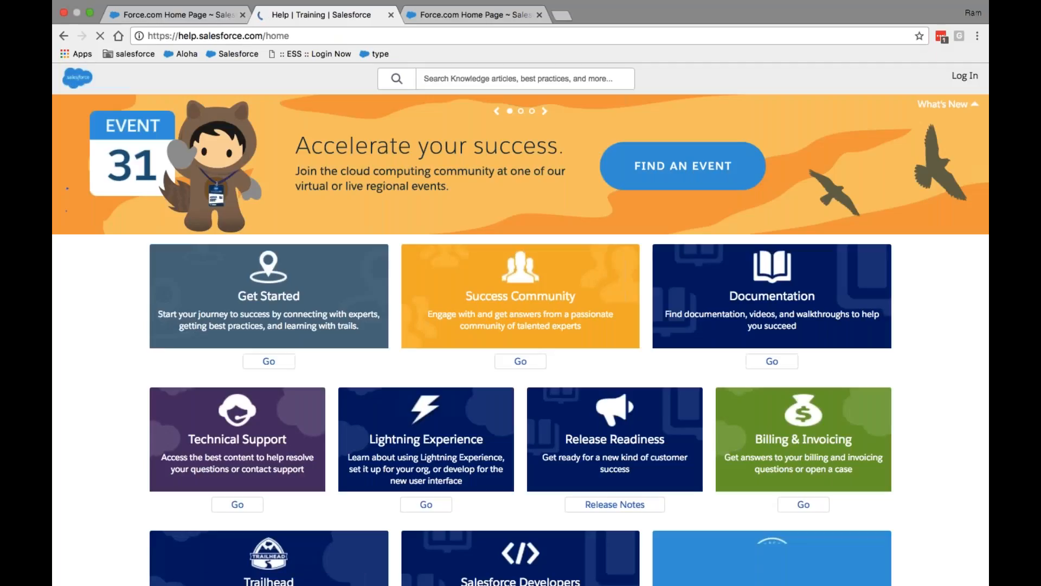
scroll(619, 311, down, 8)
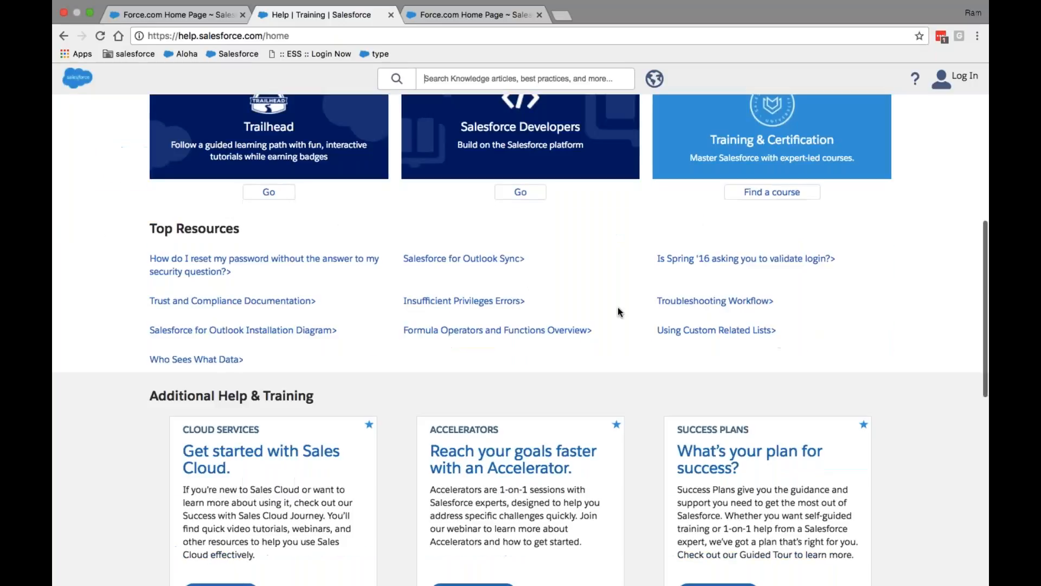
scroll(618, 311, down, 8)
scroll(618, 307, down, 2)
scroll(618, 307, up, 10)
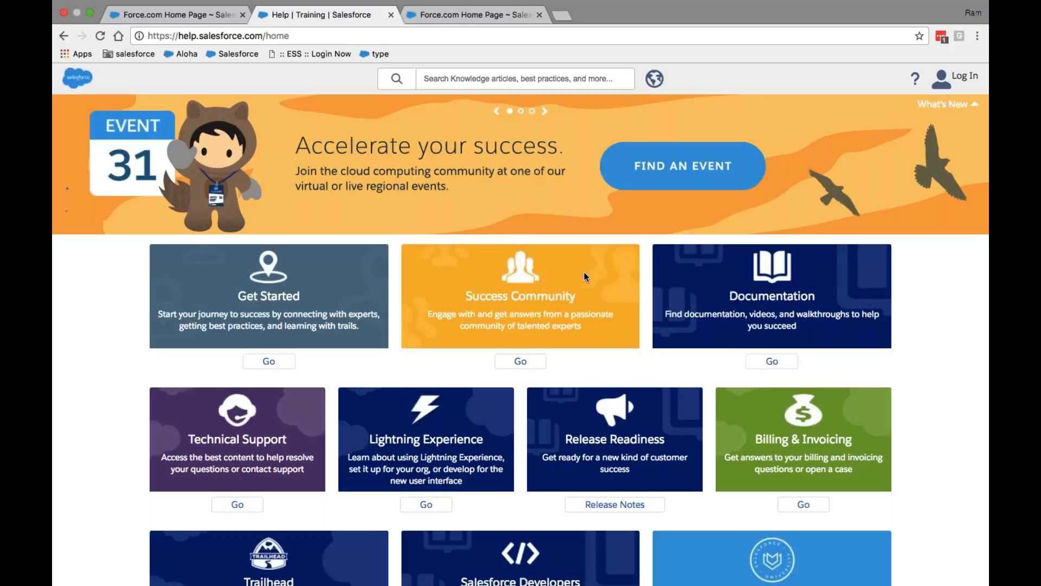
scroll(662, 300, down, 10)
scroll(662, 300, up, 7)
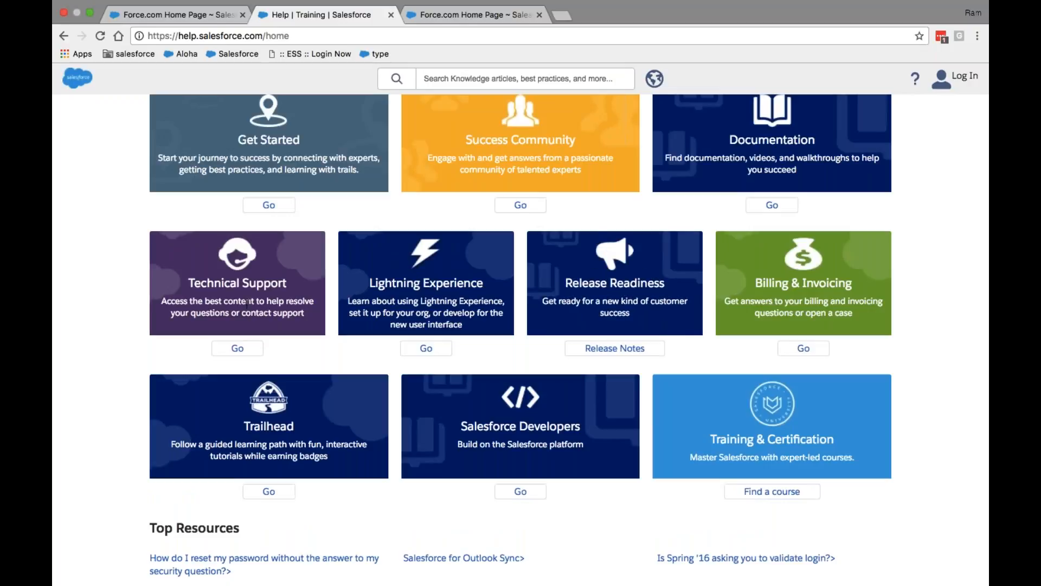
Open the Technical Support section, browse its trending FAQs, and bring up the Contact Us options
click(238, 348)
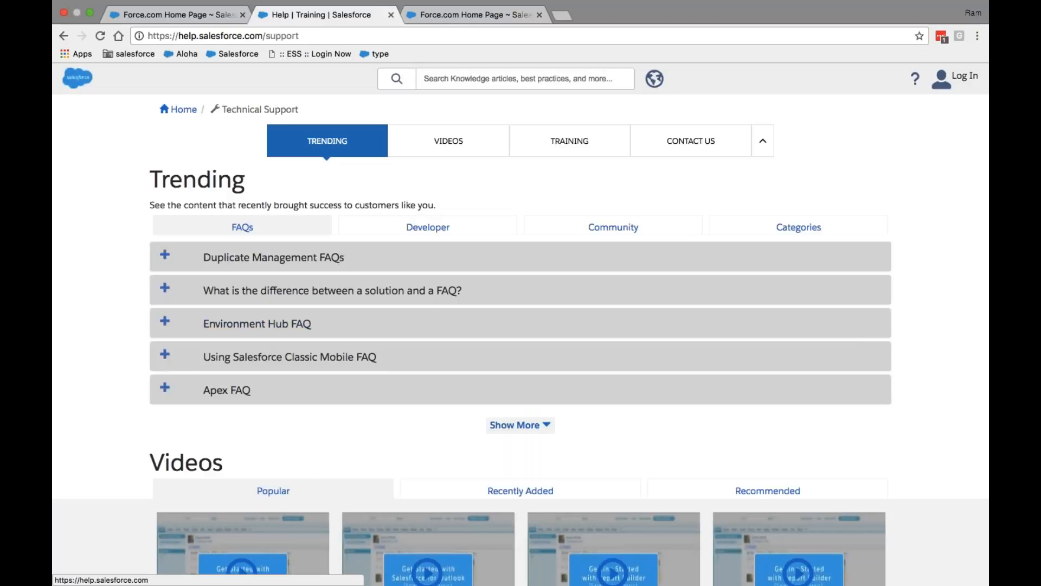
click(64, 36)
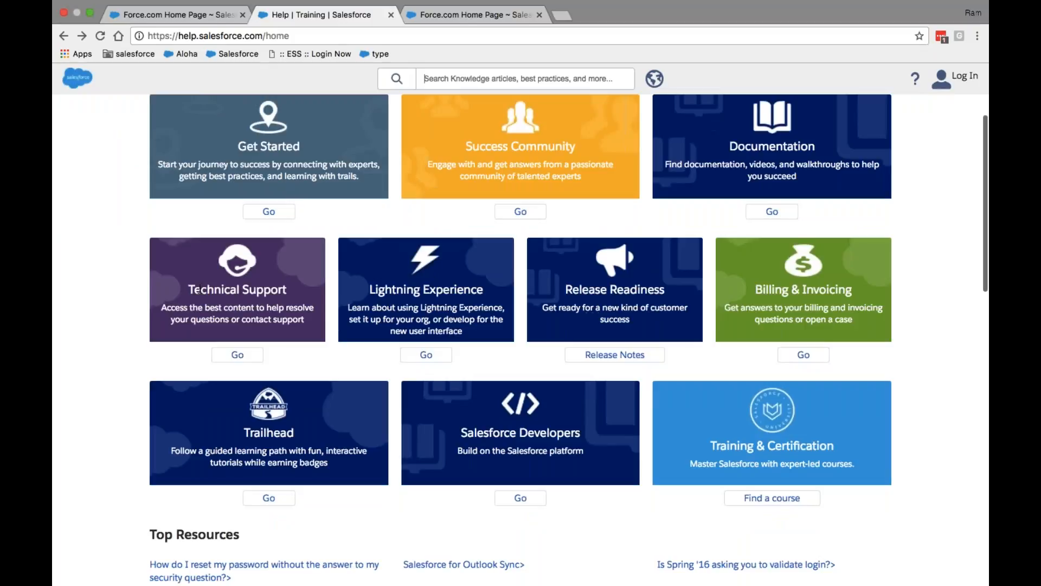
click(238, 355)
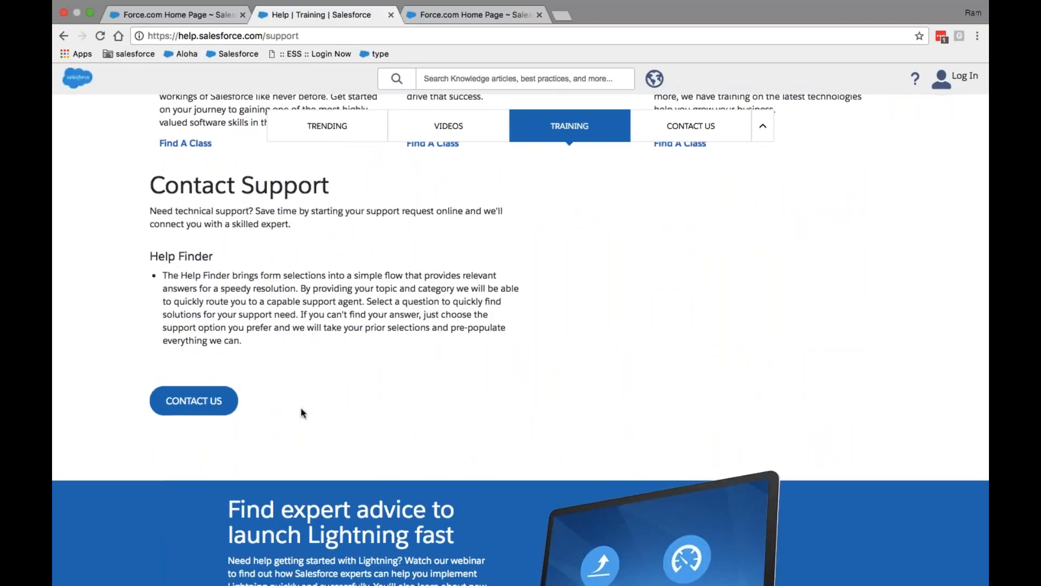
scroll(527, 341, up, 4)
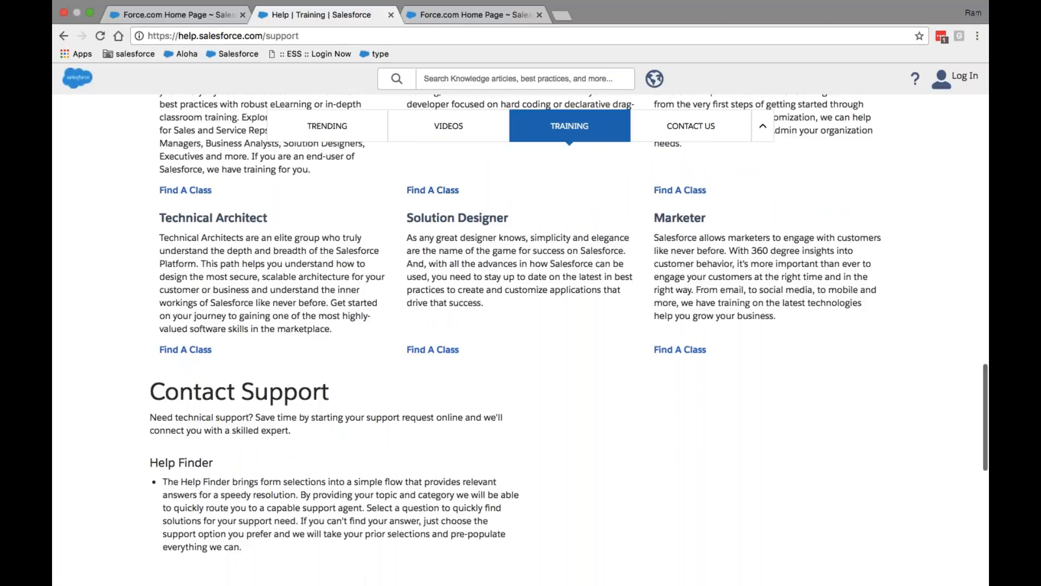
scroll(521, 330, down, 4)
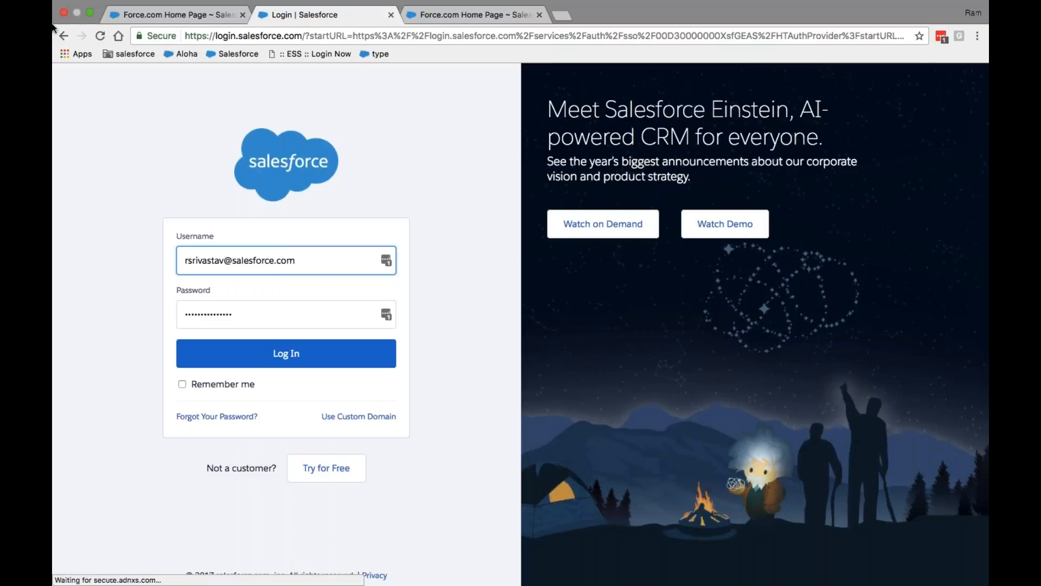
click(61, 37)
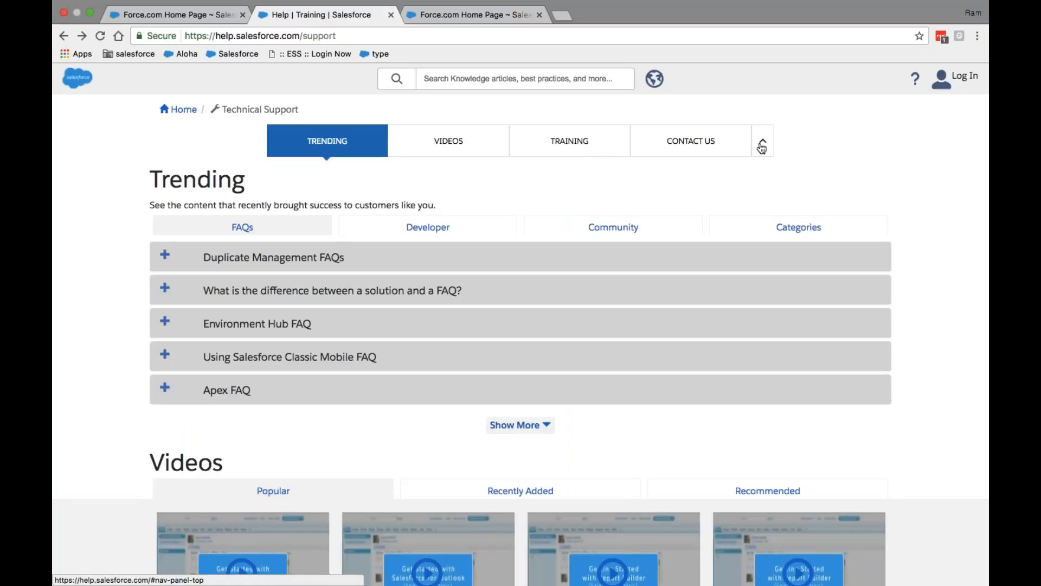
click(727, 146)
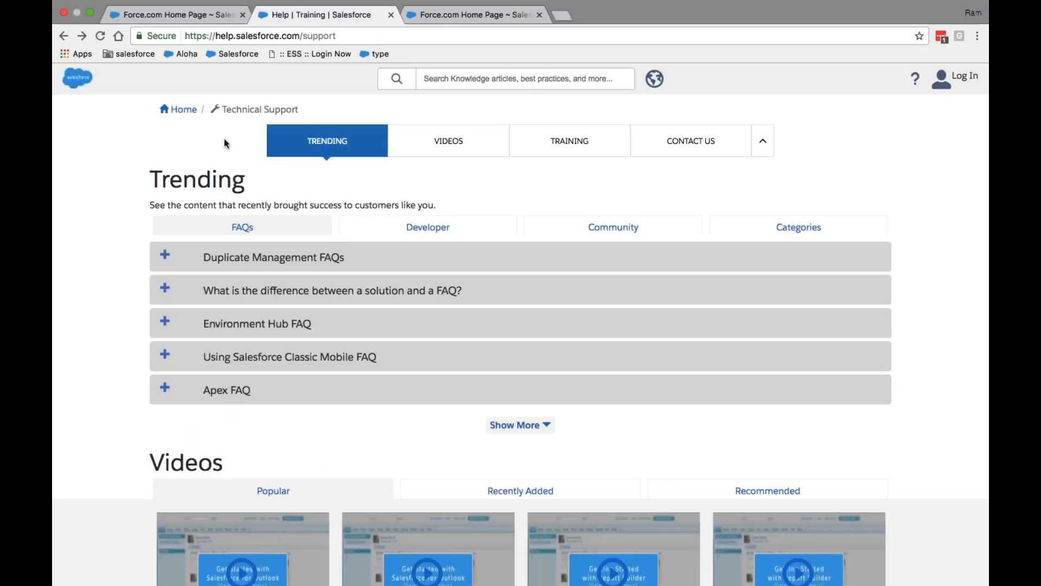
Return to the Salesforce Help home page and scroll through it
click(179, 109)
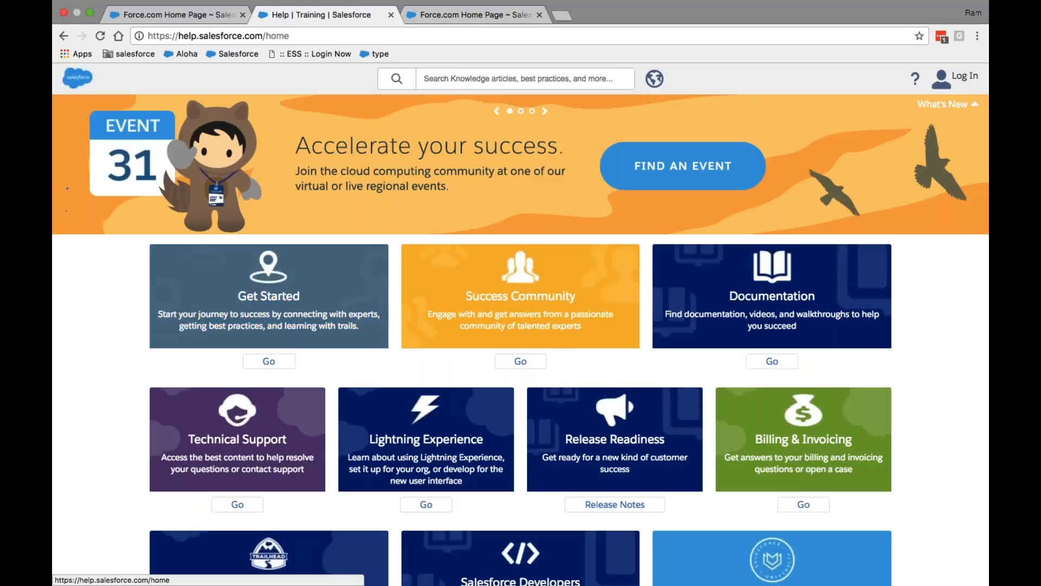
scroll(521, 337, down, 5)
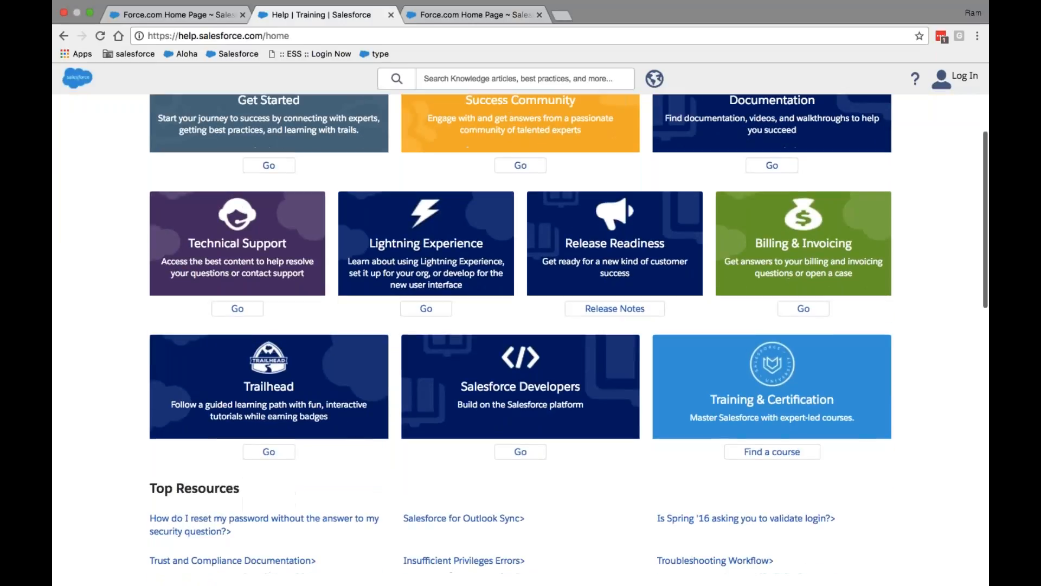
scroll(521, 304, down, 3)
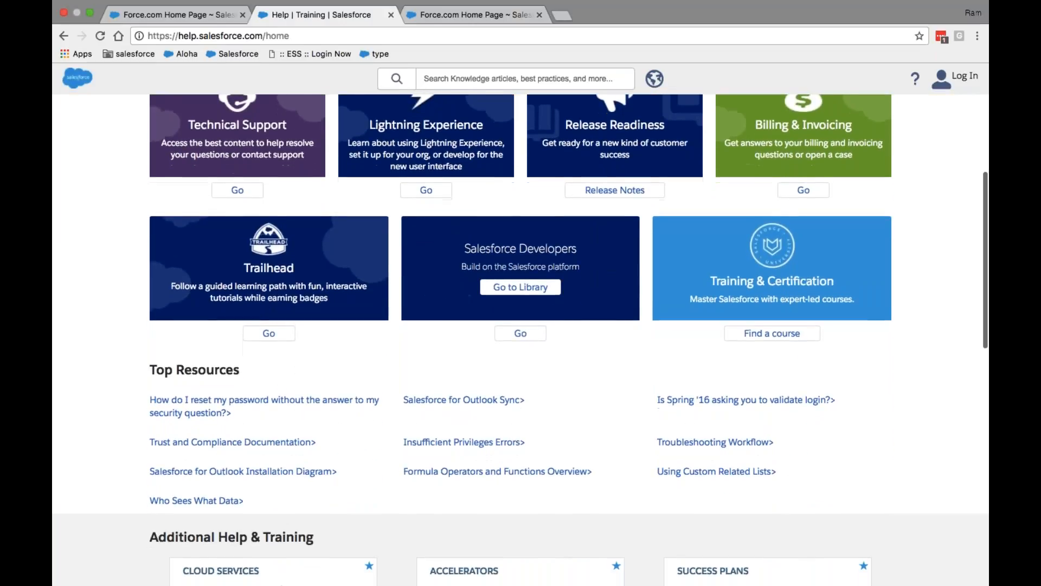
scroll(575, 311, down, 2)
scroll(575, 312, down, 10)
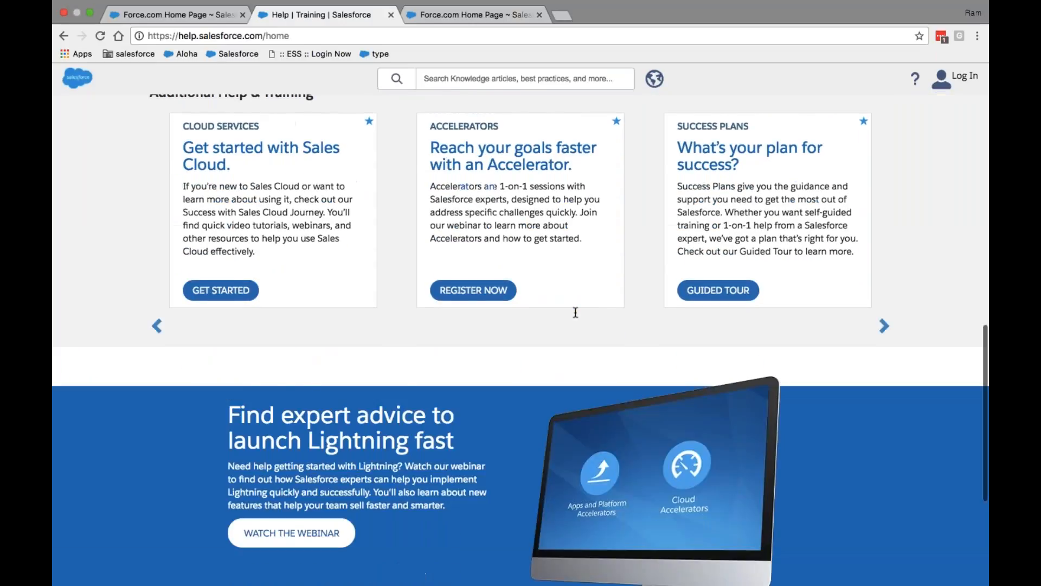
scroll(576, 312, down, 5)
scroll(576, 313, up, 20)
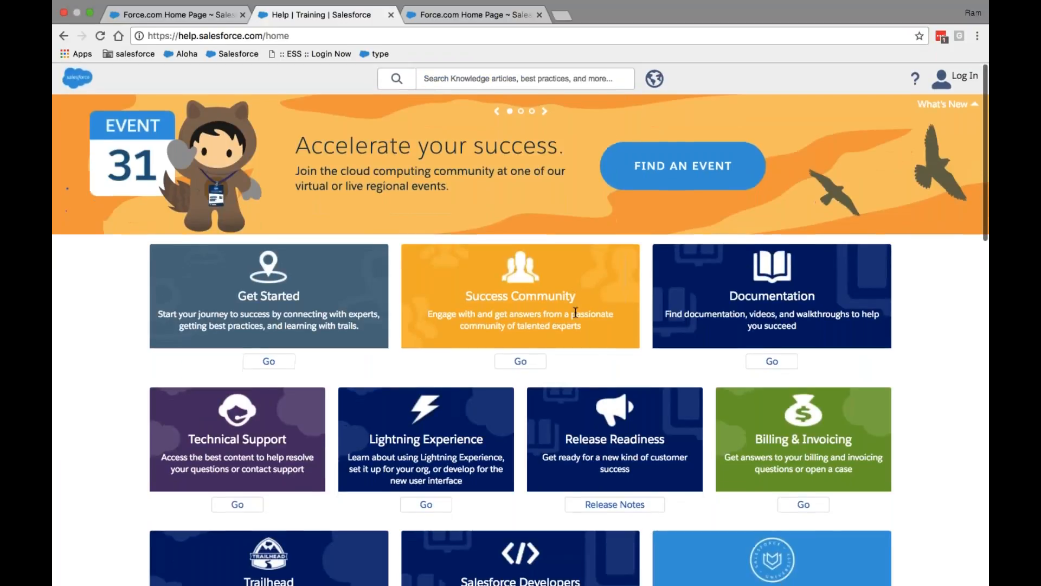
scroll(575, 313, down, 2)
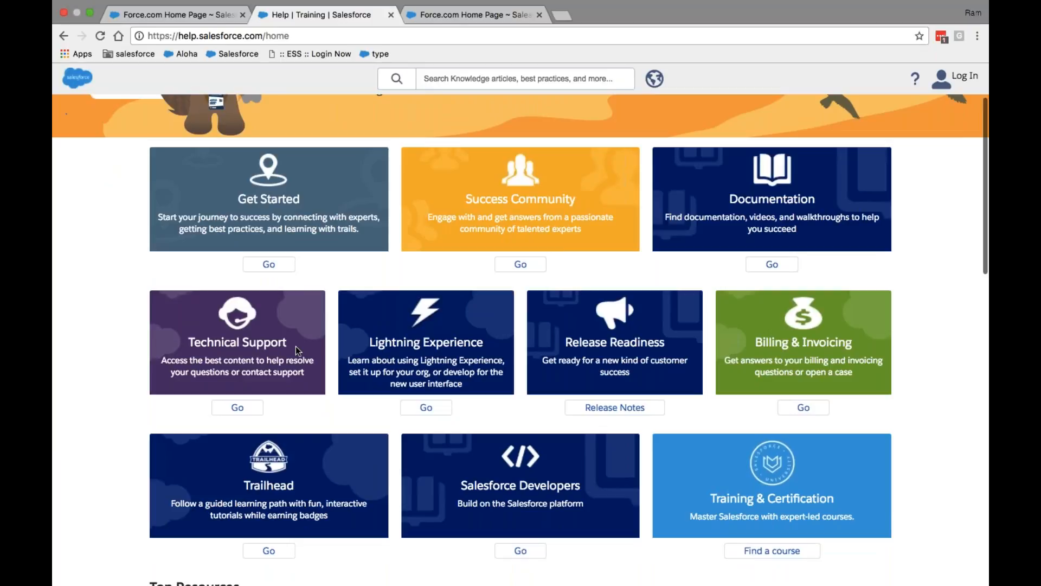
Log out of the production org on the other Force.com tab and close its login tab
click(455, 21)
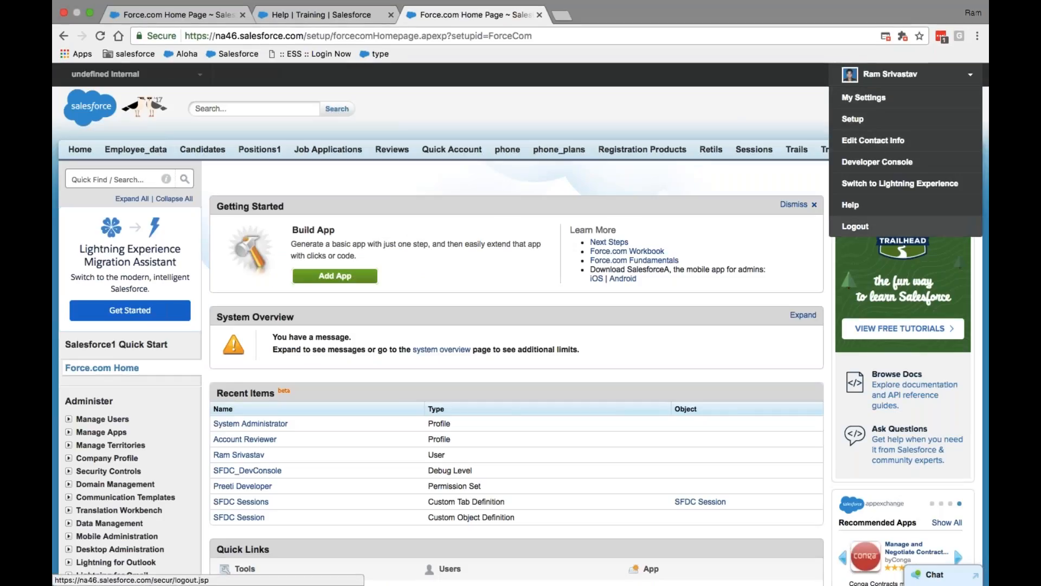
click(855, 227)
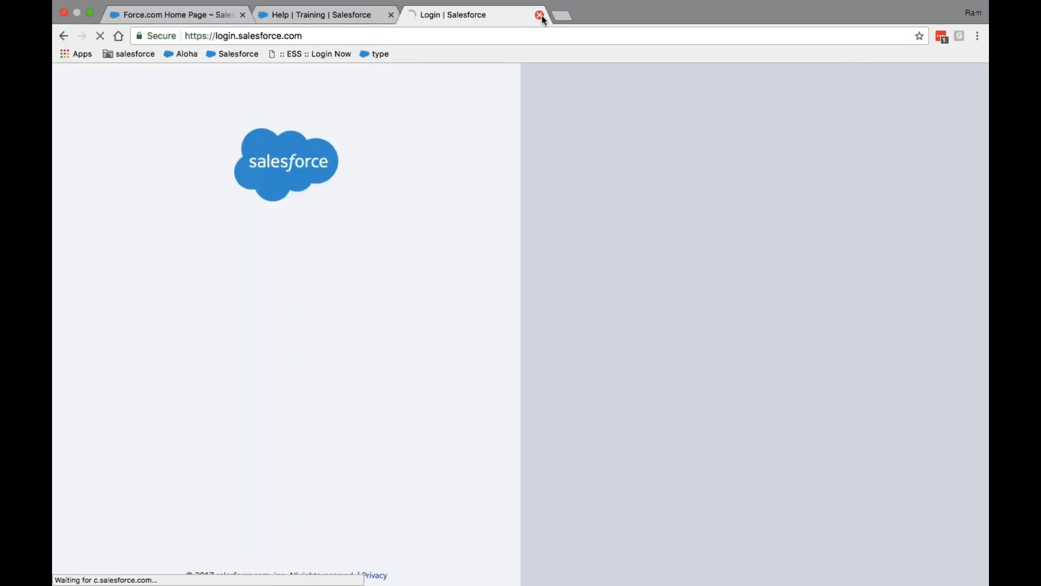
click(540, 15)
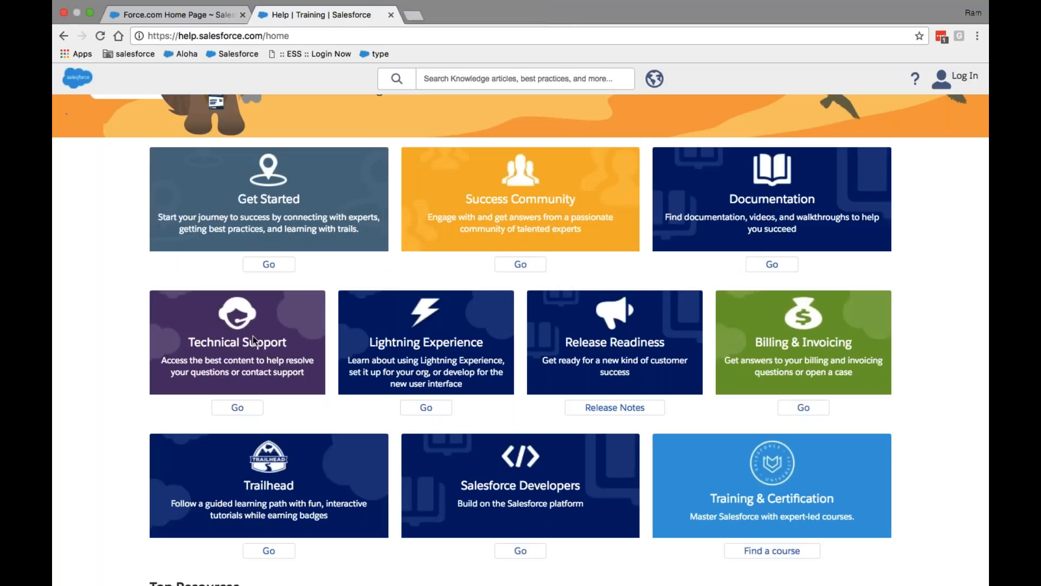
On Technical Support, browse the trending items, Categories, and Show More list
click(241, 413)
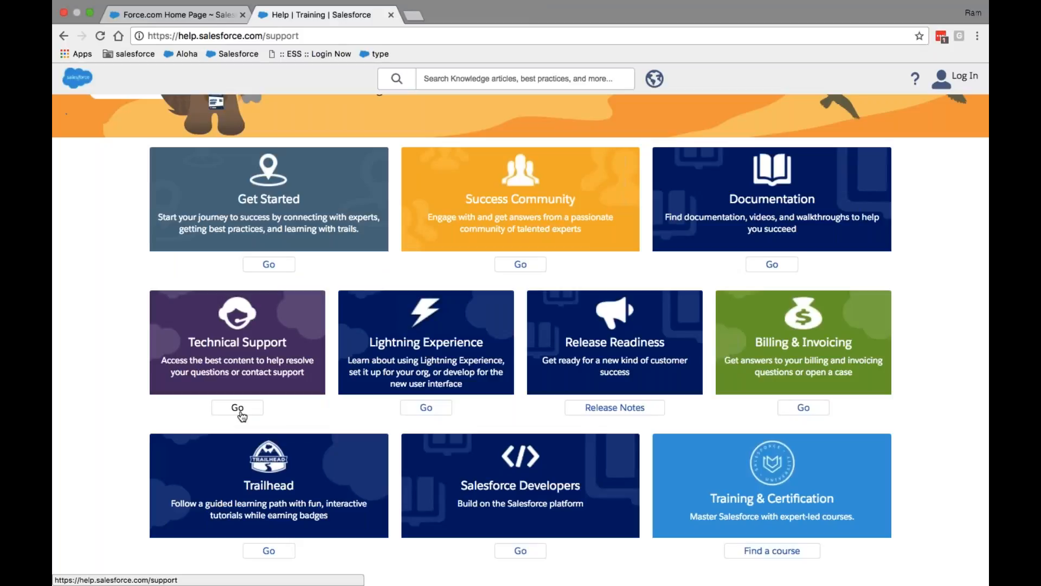
scroll(520, 339, down, 7)
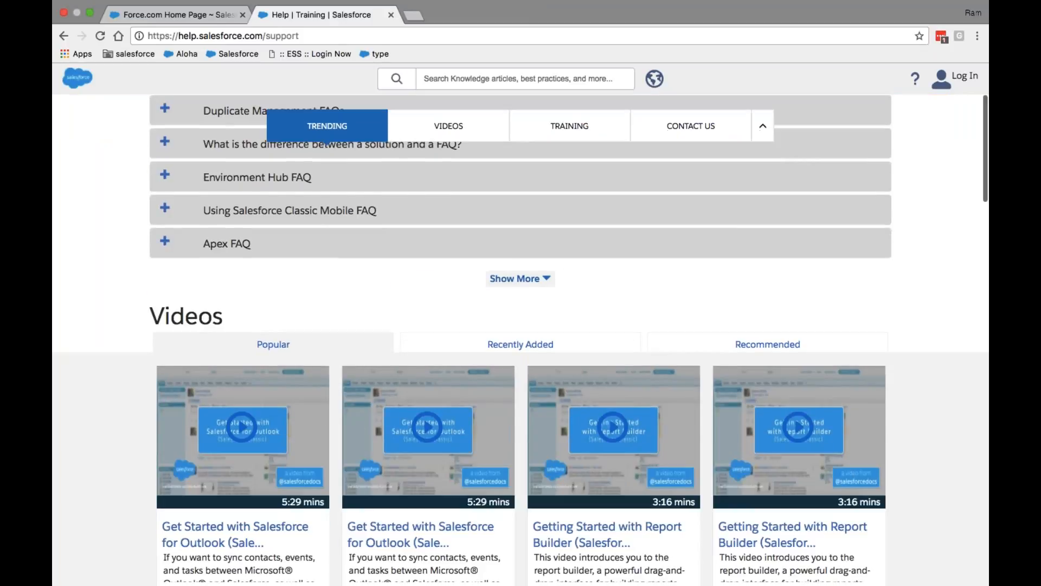
scroll(520, 340, up, 5)
scroll(520, 340, up, 2)
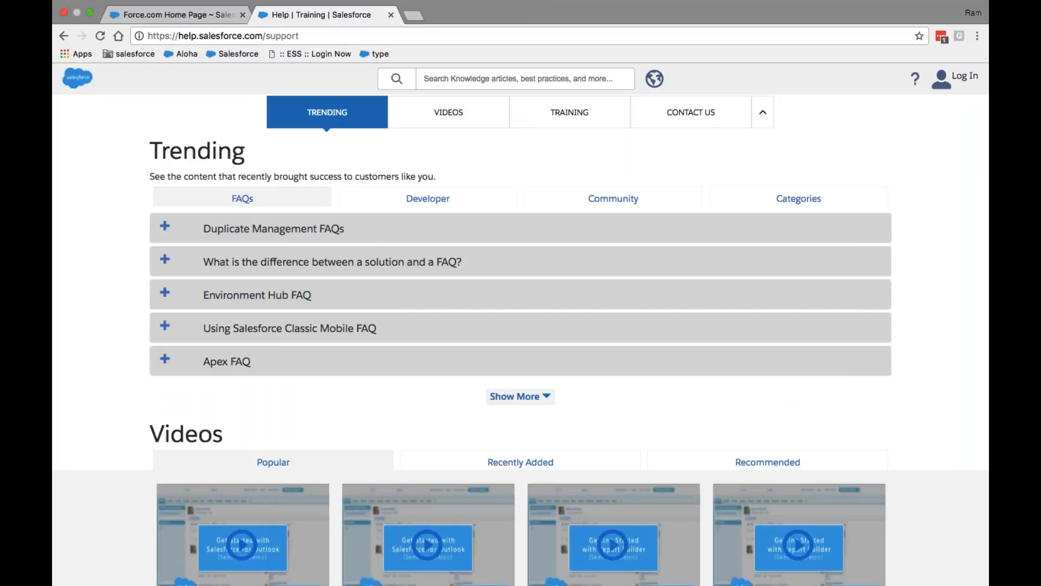
click(428, 198)
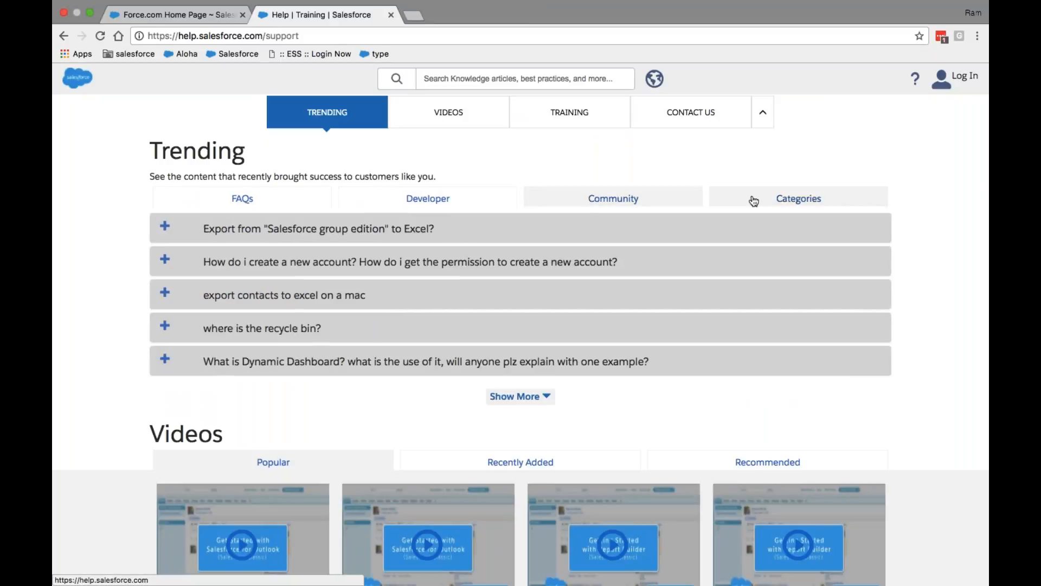
click(777, 199)
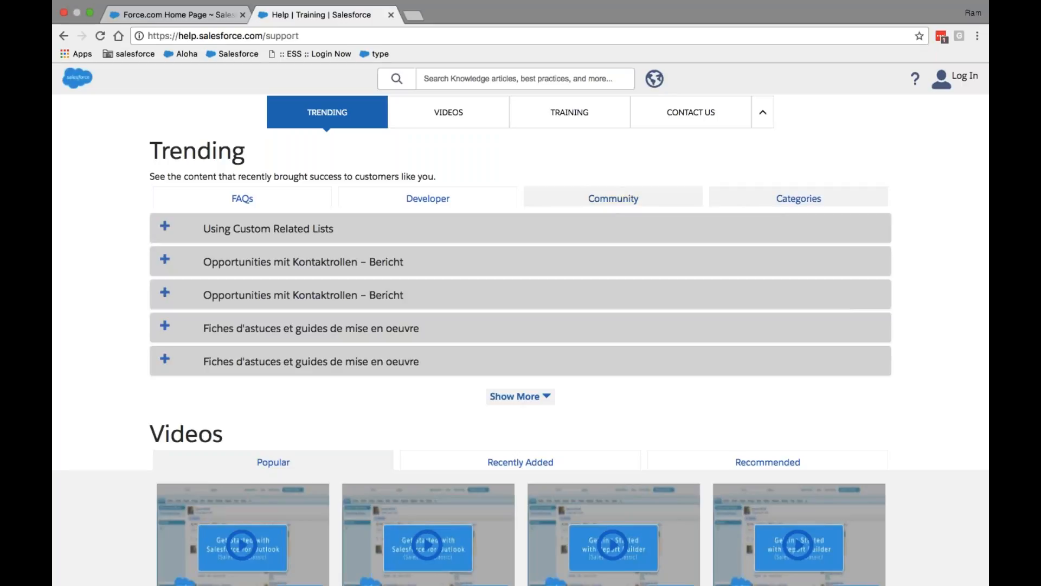
click(544, 399)
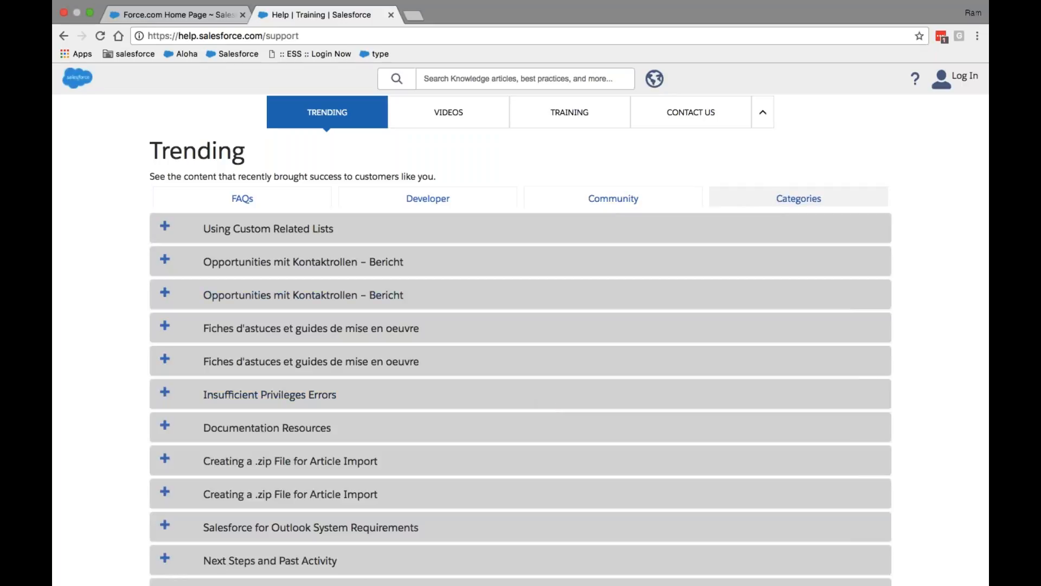
scroll(426, 425, down, 20)
scroll(427, 425, down, 10)
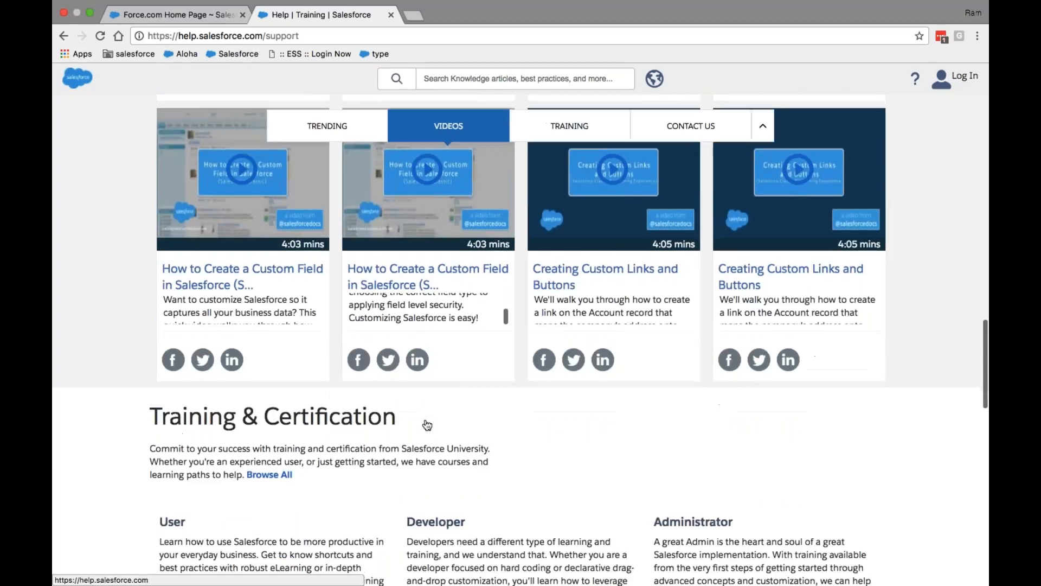
scroll(427, 425, down, 5)
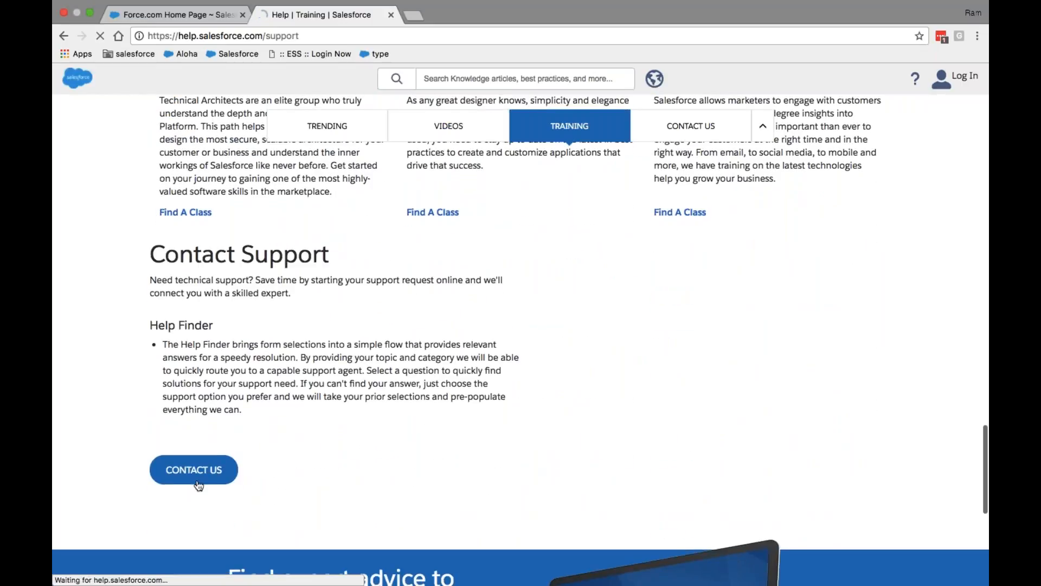
Follow Contact Support to its login page, then close that login tab
click(198, 484)
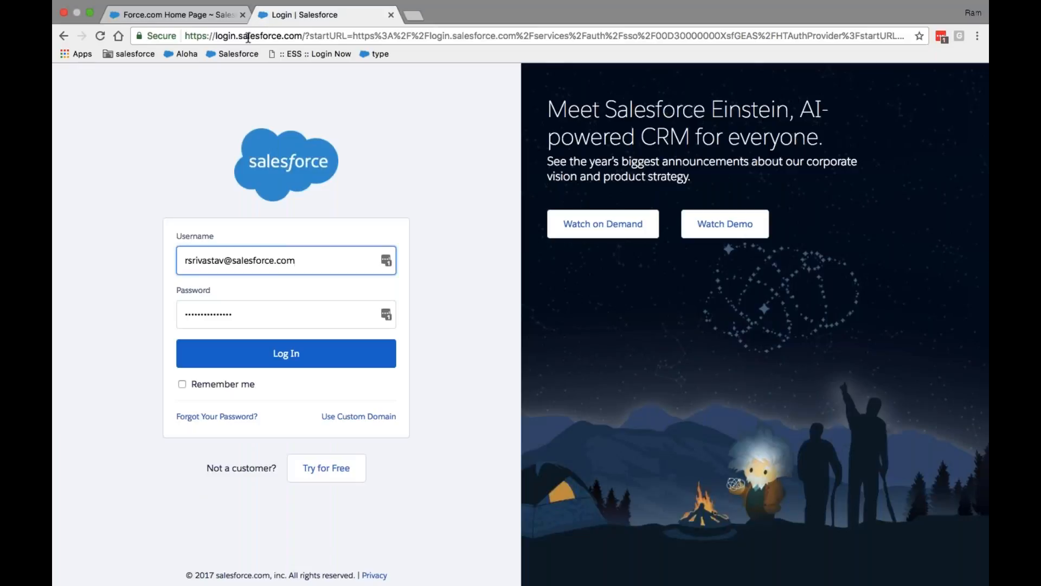
double_click(248, 36)
double_click(226, 36)
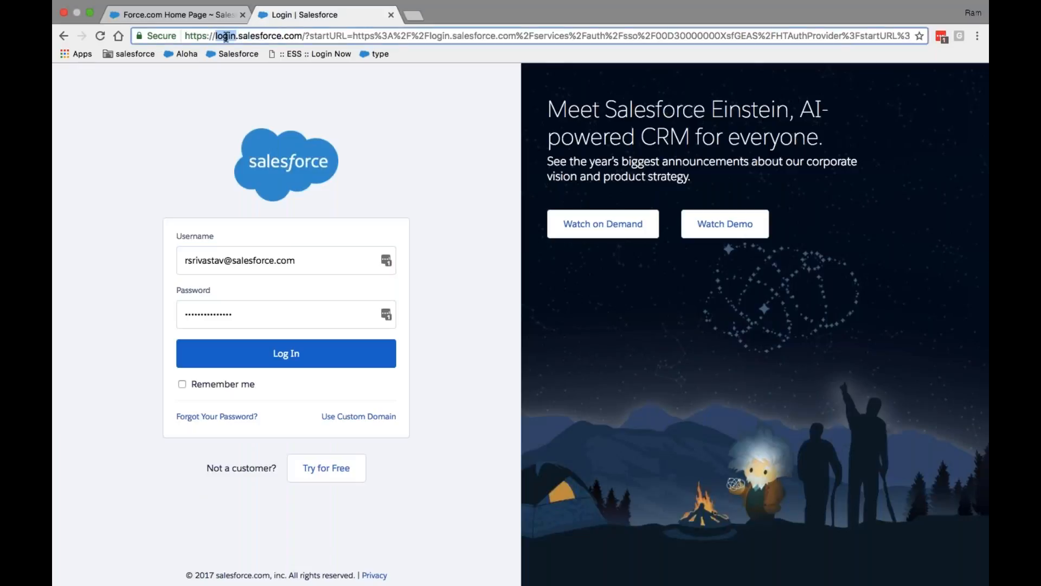
click(391, 15)
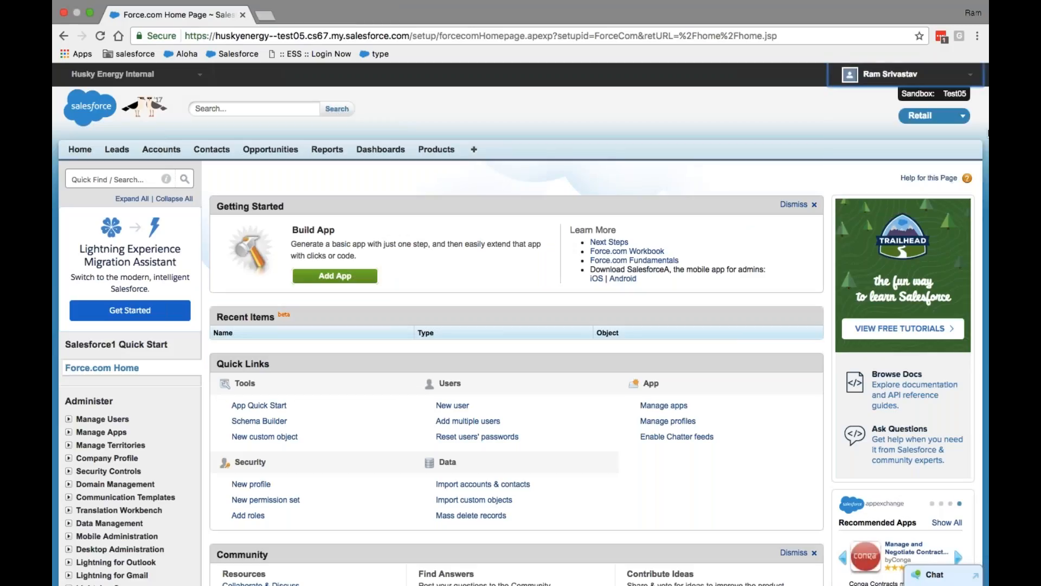
Reopen Help & Training from the user menu and scroll the home page
click(944, 74)
click(877, 182)
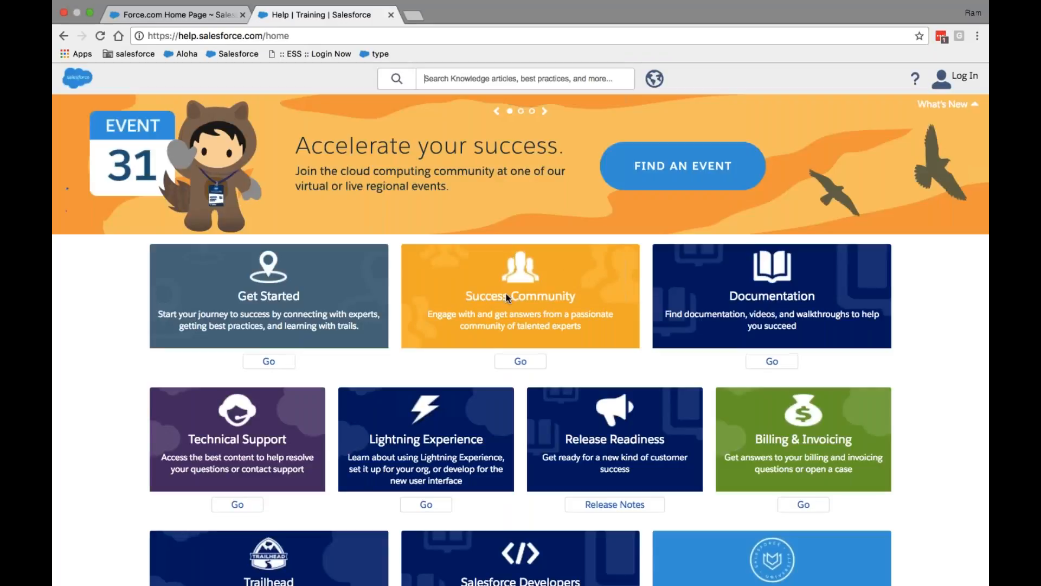
scroll(506, 294, down, 2)
scroll(506, 294, up, 2)
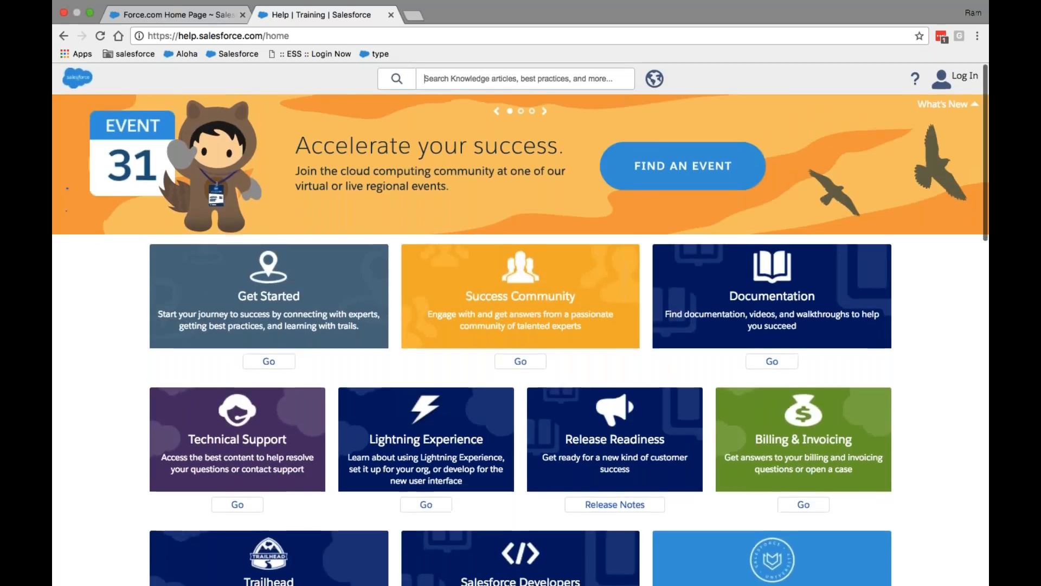
scroll(615, 423, down, 1)
Find 'case' on the page and follow Billing & Invoicing to its login page
key(super+f)
text(case)
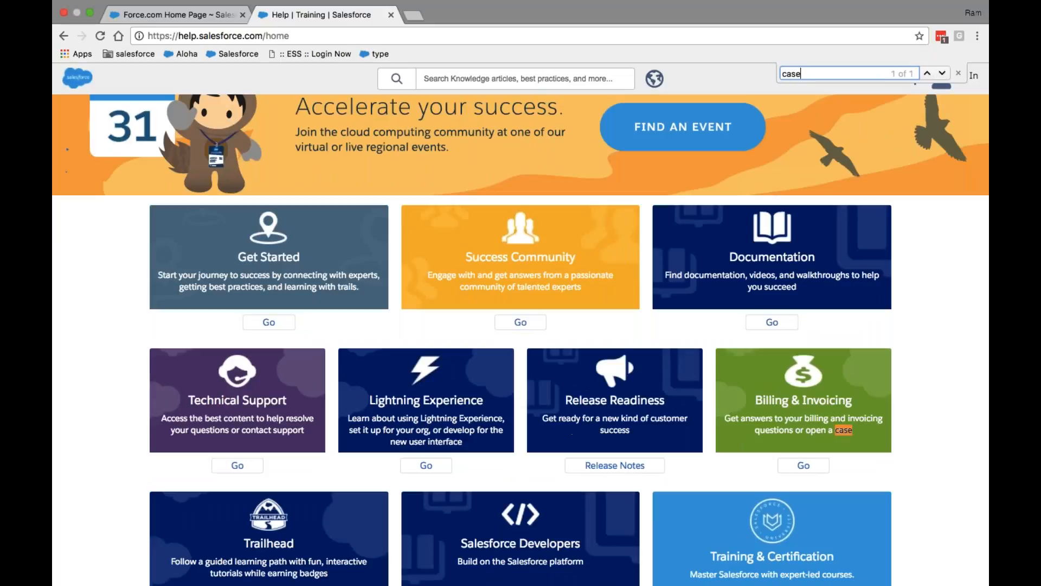
scroll(894, 408, down, 1)
scroll(894, 409, down, 1)
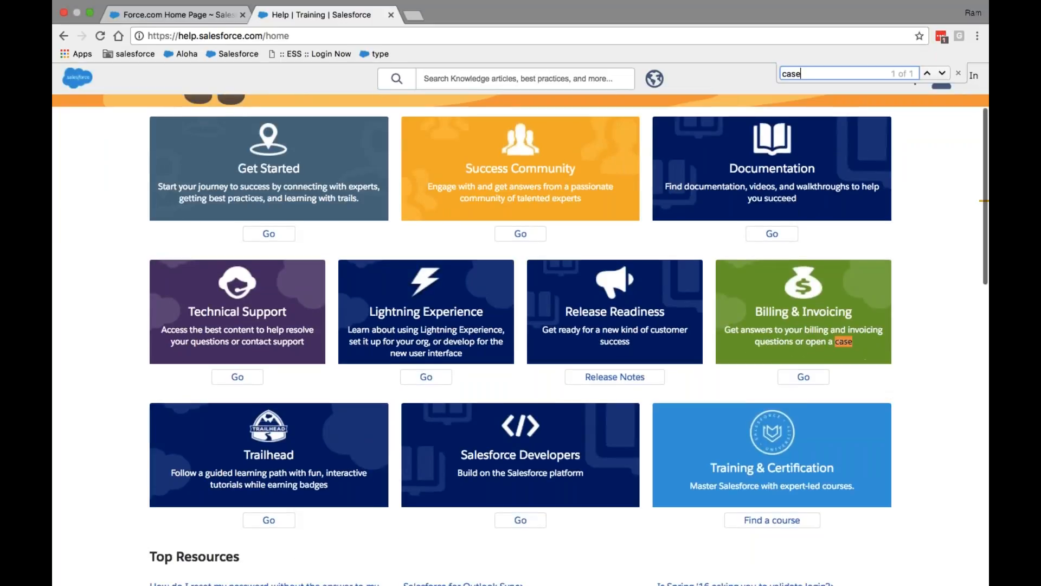
click(806, 376)
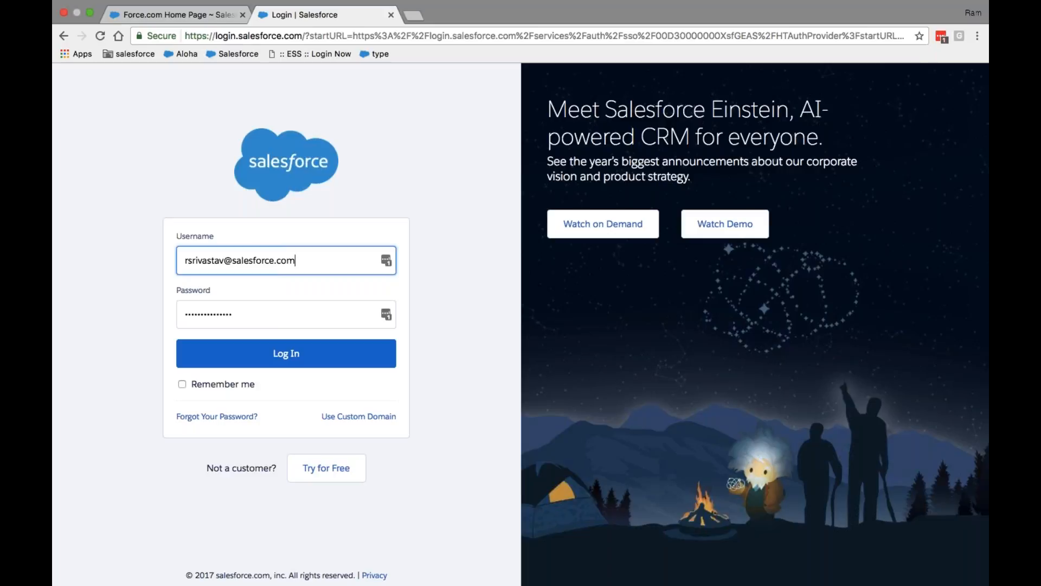
Close the Login | Salesforce tab reached from Billing & Invoicing
click(391, 15)
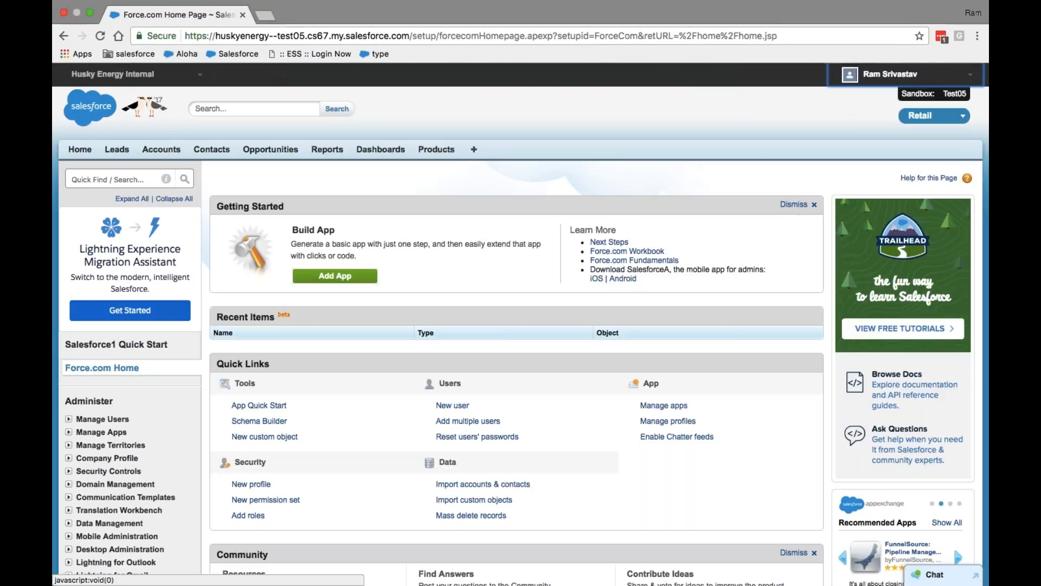
Reopen Help & Training from the user menu and scan its resource cards
click(902, 76)
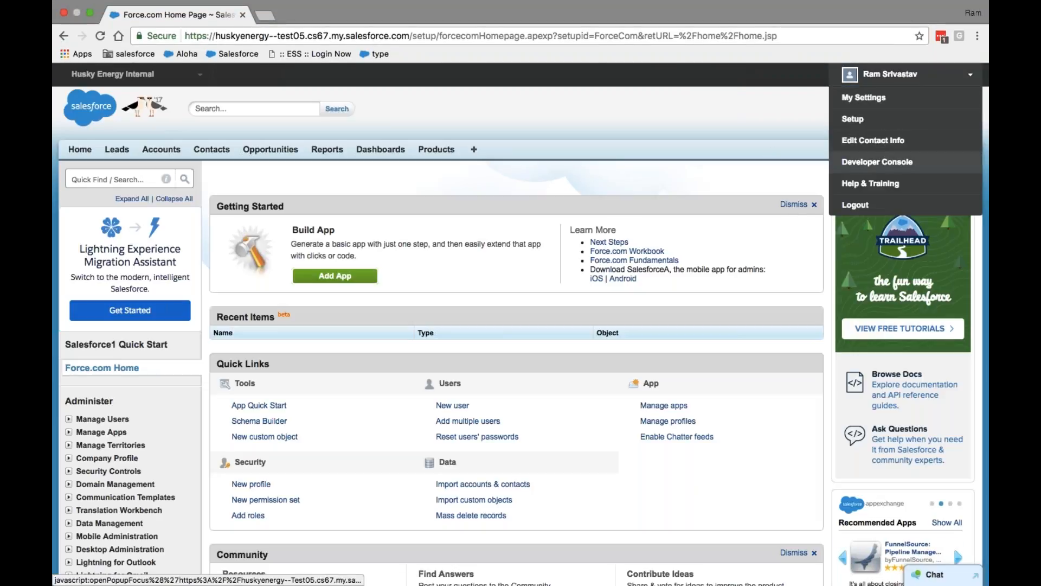
click(880, 185)
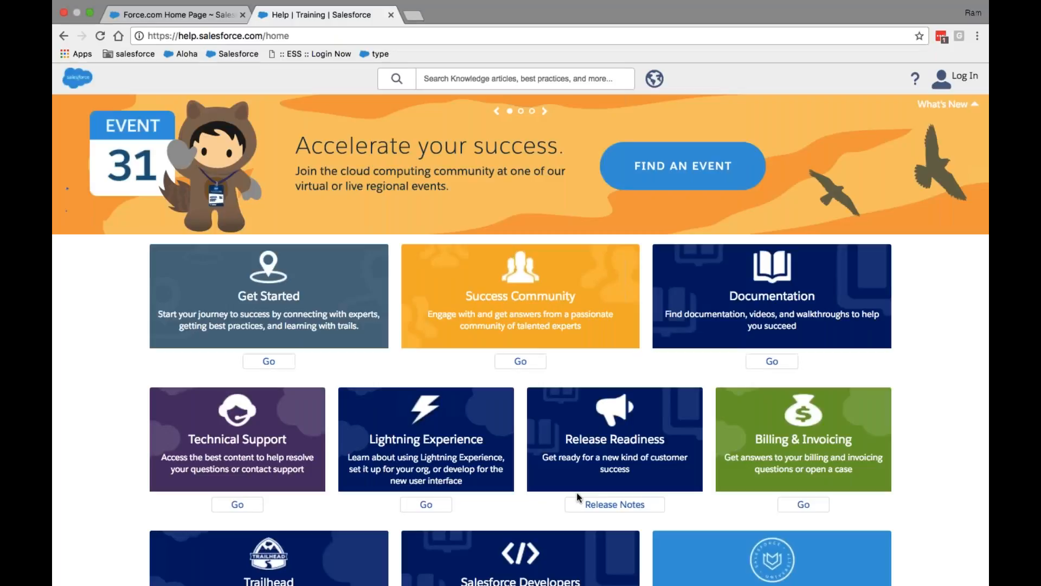
scroll(577, 492, down, 5)
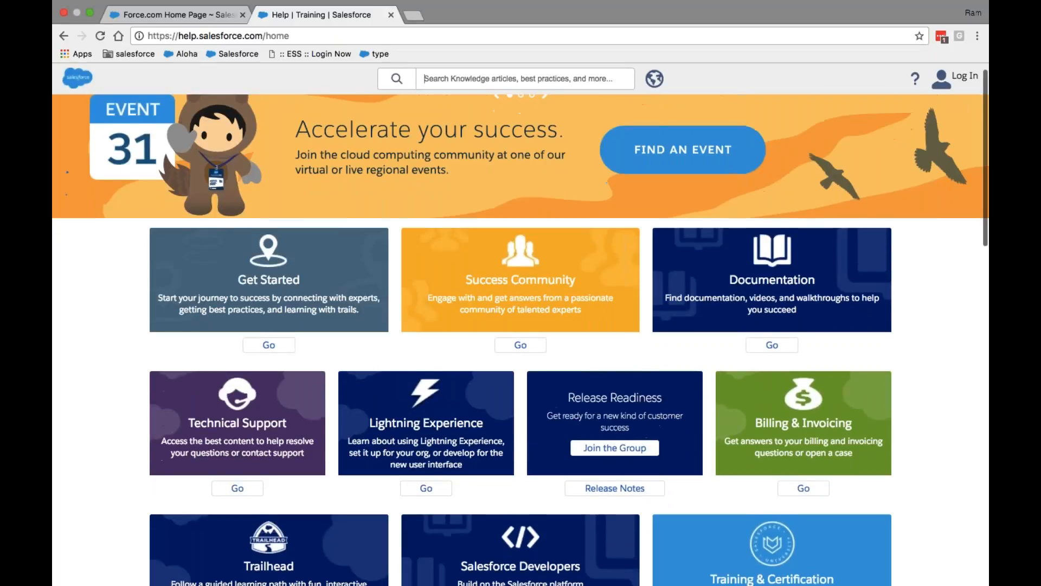
scroll(520, 340, up, 5)
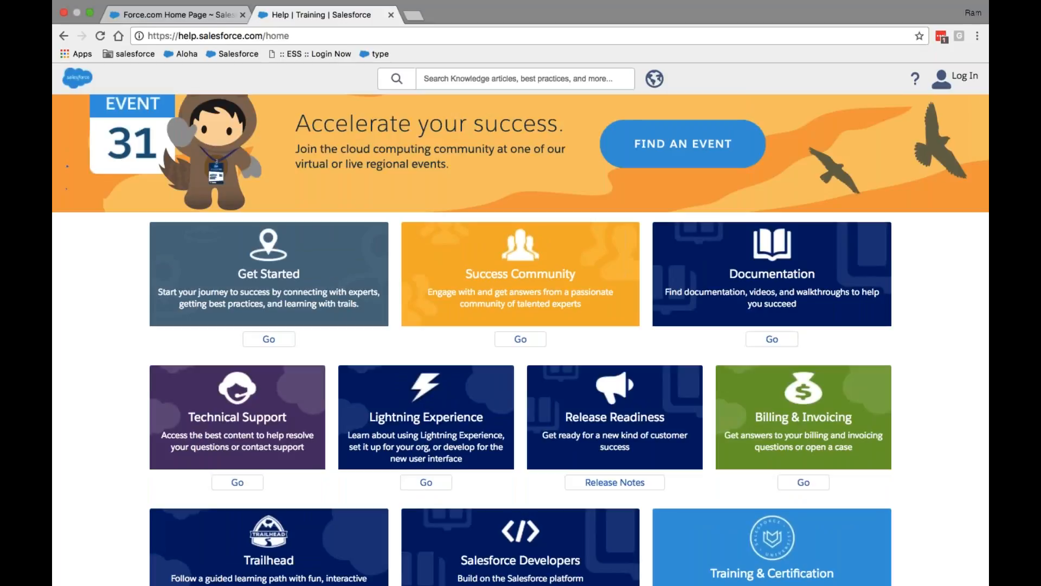
scroll(335, 357, down, 6)
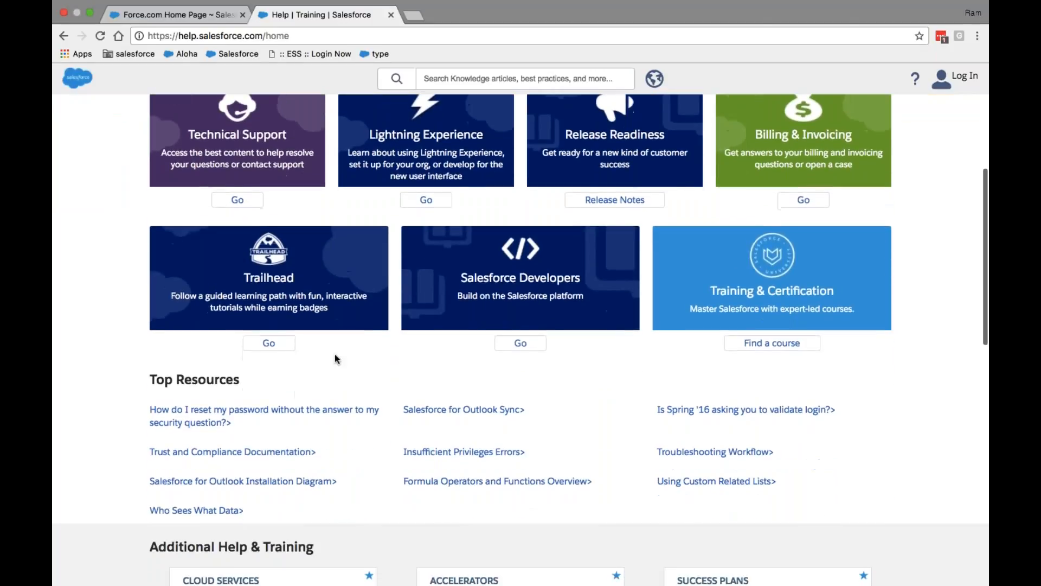
scroll(334, 353, down, 2)
scroll(334, 354, up, 10)
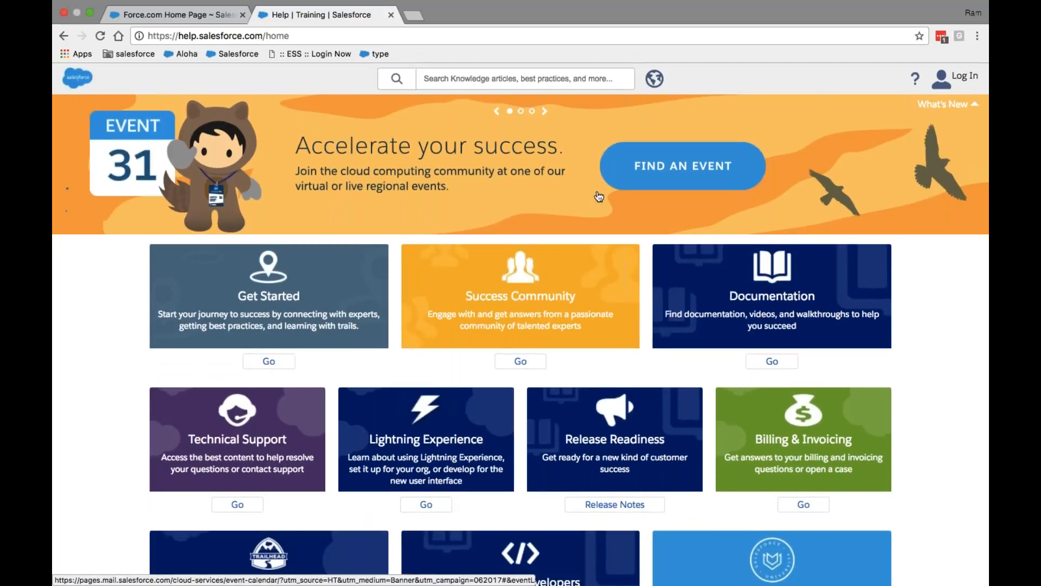
scroll(597, 194, down, 3)
scroll(599, 196, down, 5)
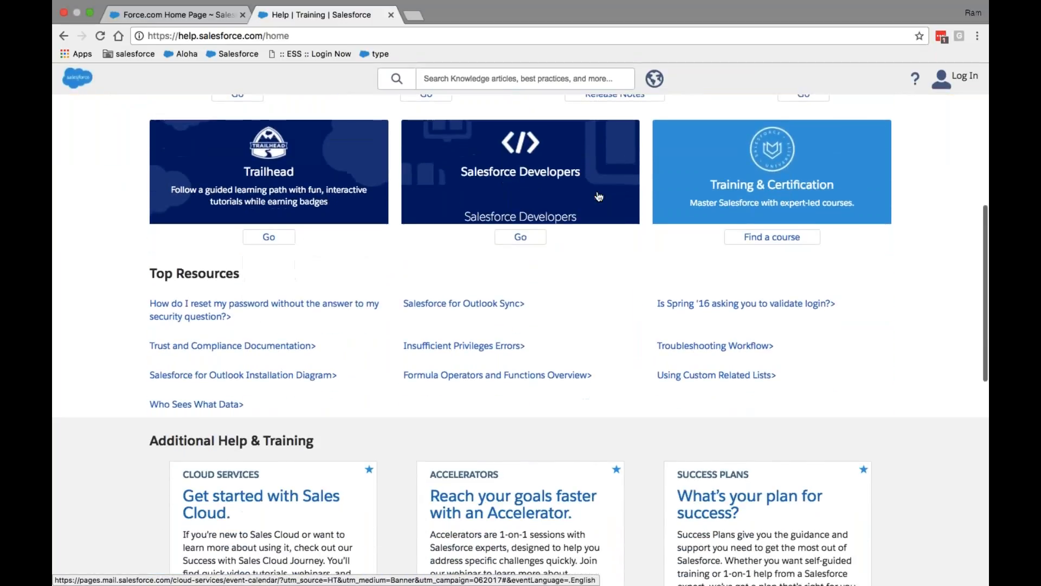
Open the Get Started card's journey page
scroll(599, 196, up, 8)
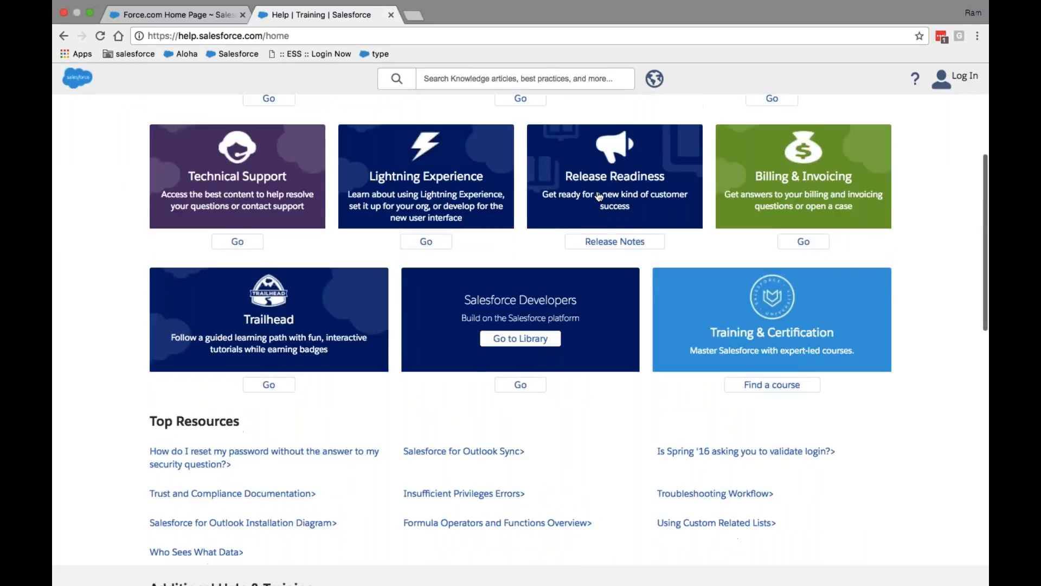
scroll(599, 196, down, 1)
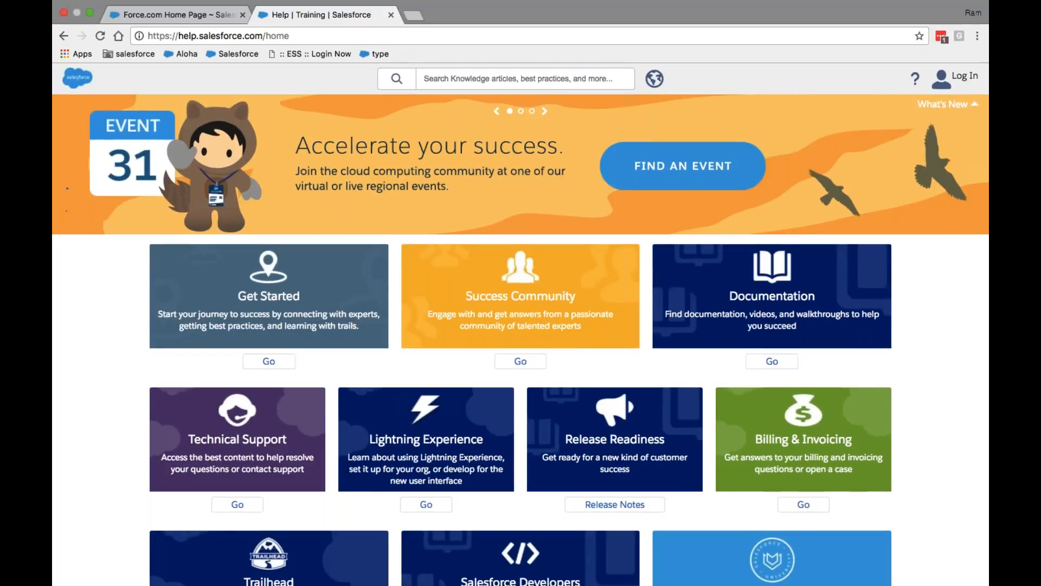
scroll(599, 196, down, 4)
scroll(599, 196, up, 1)
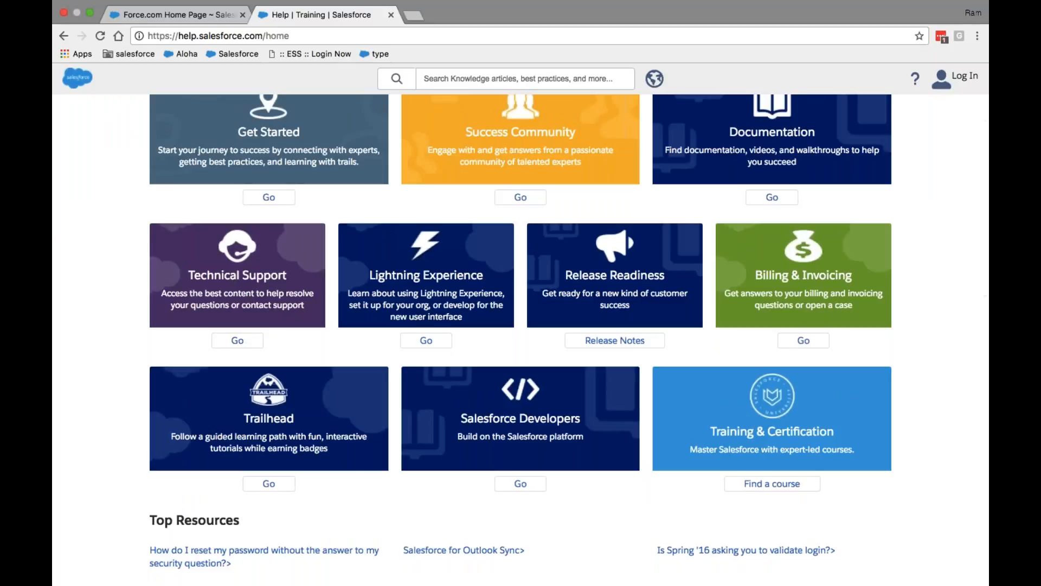
scroll(562, 375, up, 3)
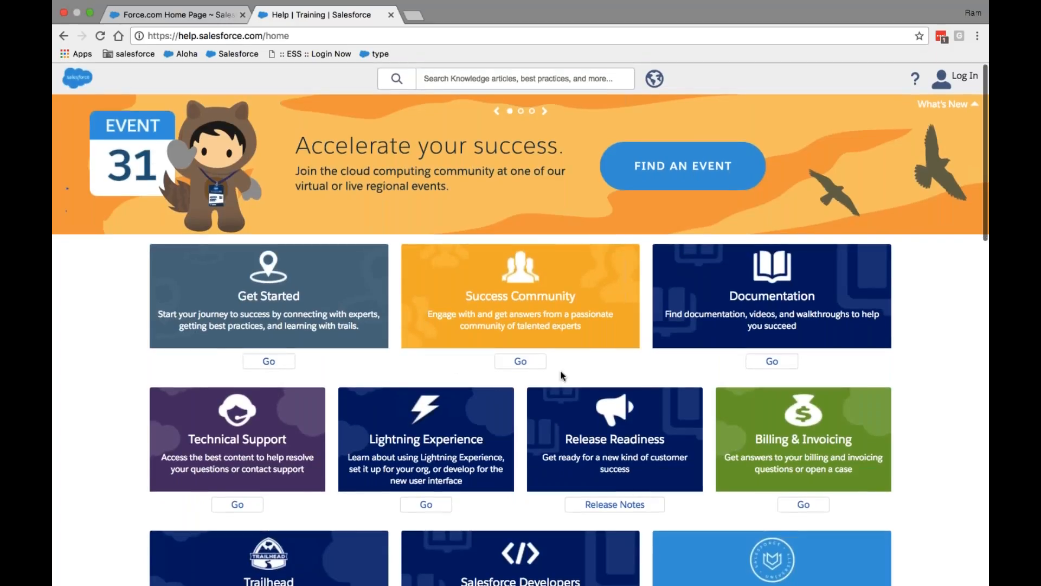
scroll(705, 373, down, 3)
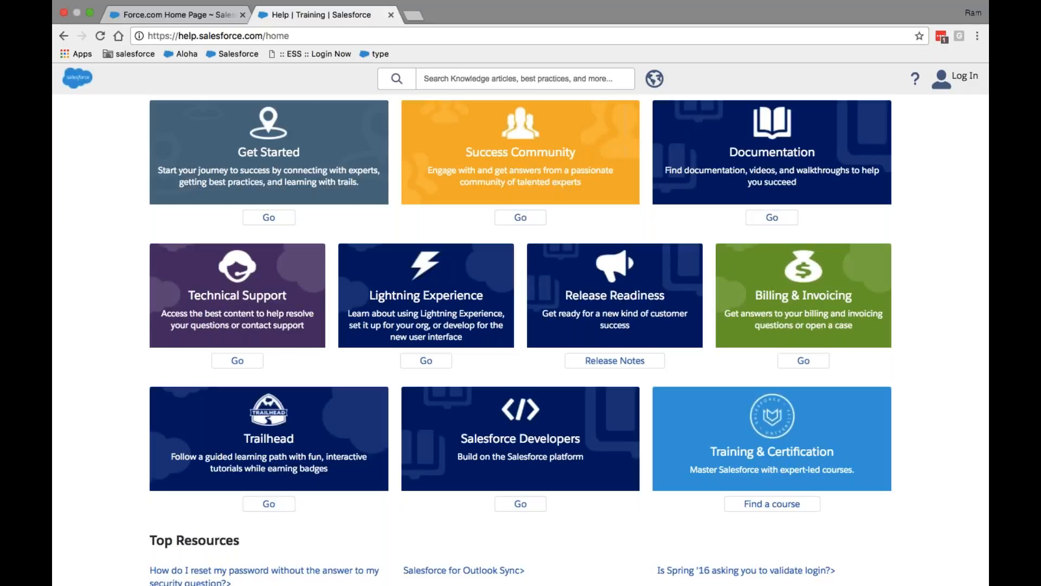
click(265, 217)
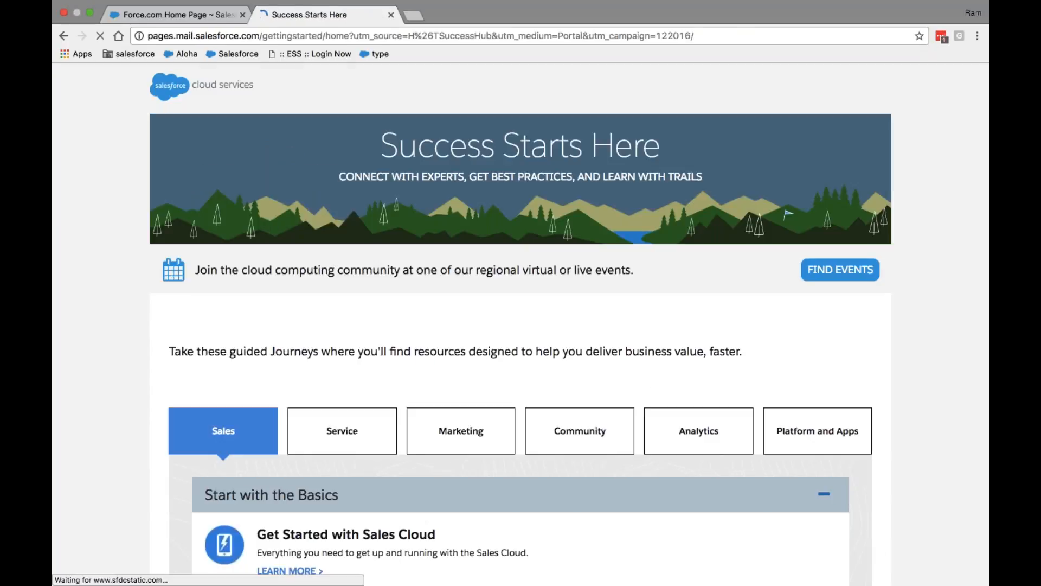
Skim the Success Starts Here page, go back, and open Technical Support
scroll(520, 324, down, 14)
scroll(521, 324, up, 11)
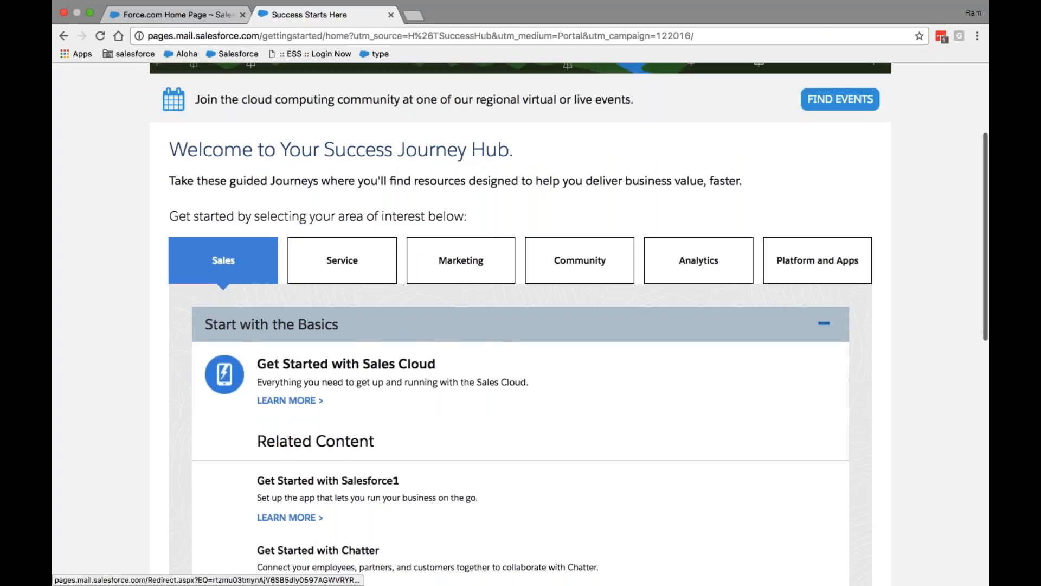
scroll(521, 324, up, 2)
scroll(521, 324, down, 5)
click(63, 36)
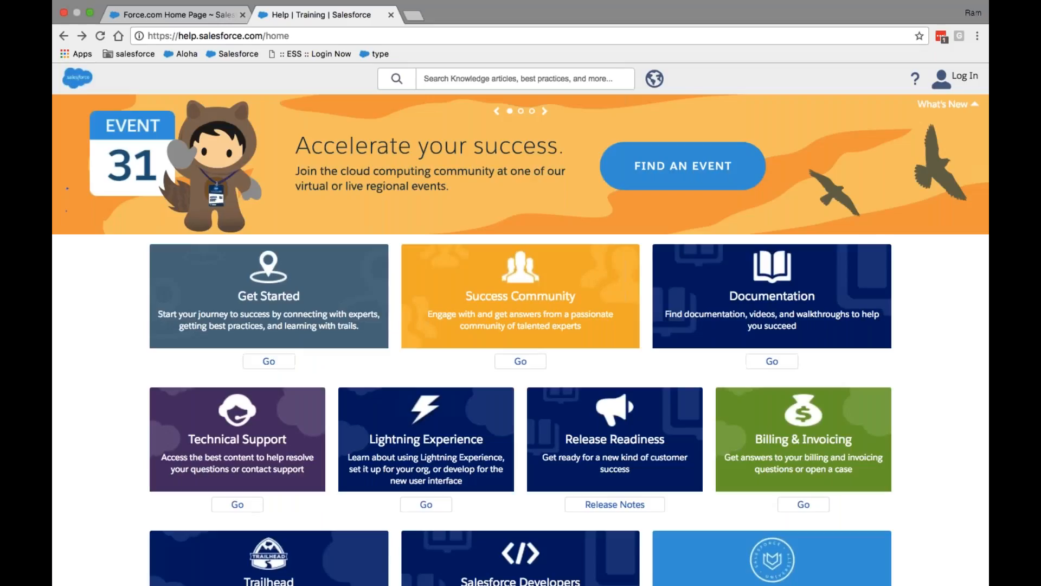
scroll(246, 340, down, 4)
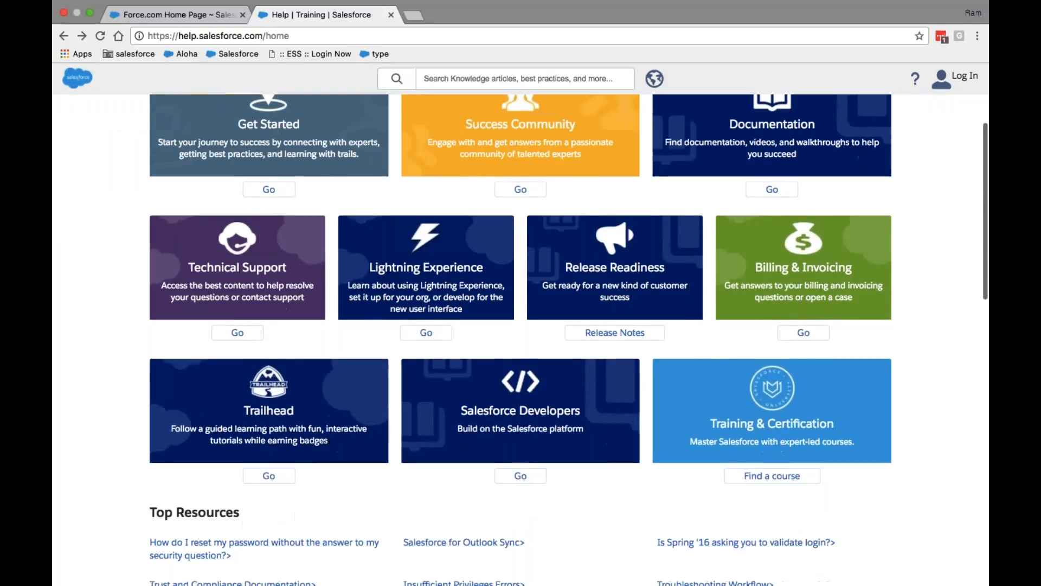
click(246, 340)
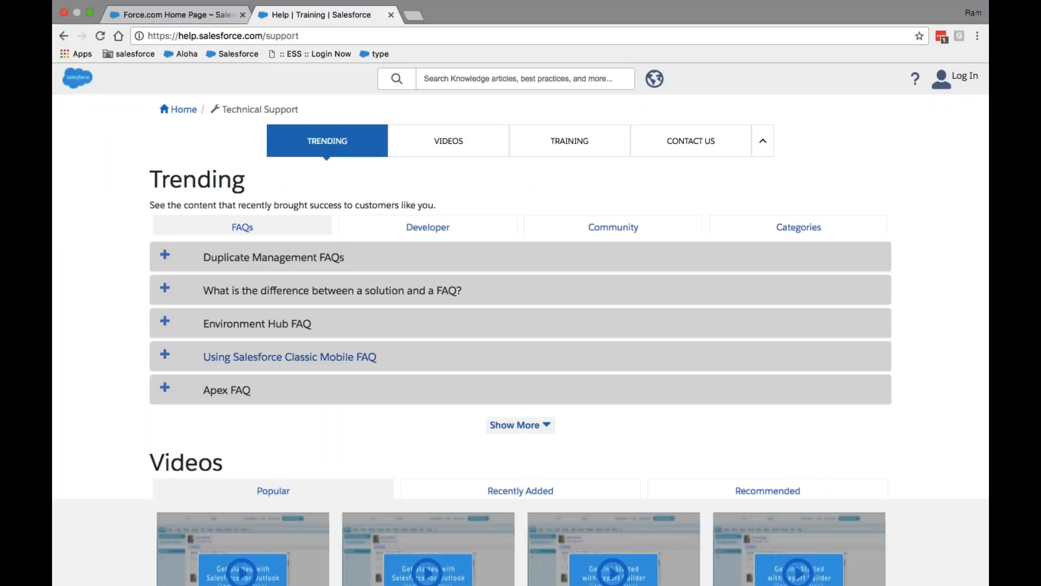
Review the Technical Support trending FAQs, then start a new blank browser tab
scroll(521, 326, down, 4)
scroll(623, 245, up, 4)
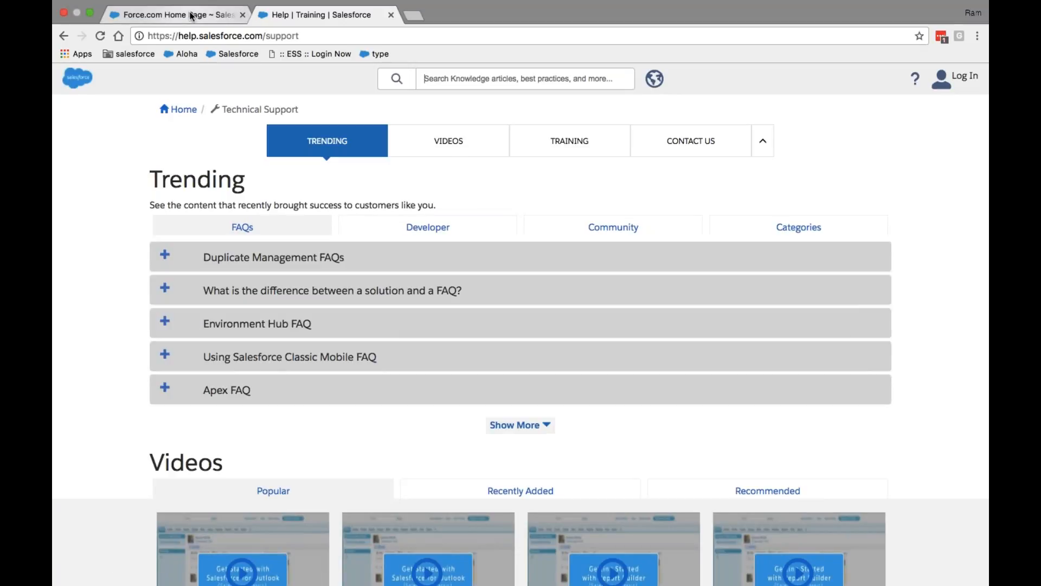
click(174, 14)
click(324, 16)
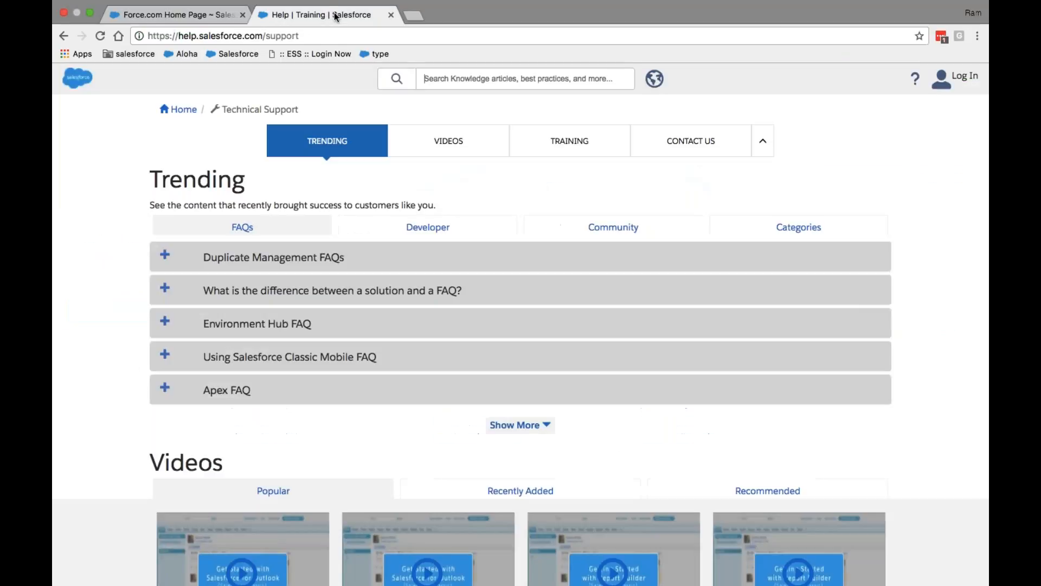
click(414, 15)
Load test.salesforce.com in the new tab, then return to the Technical Support page
text(test.salesforce.com)
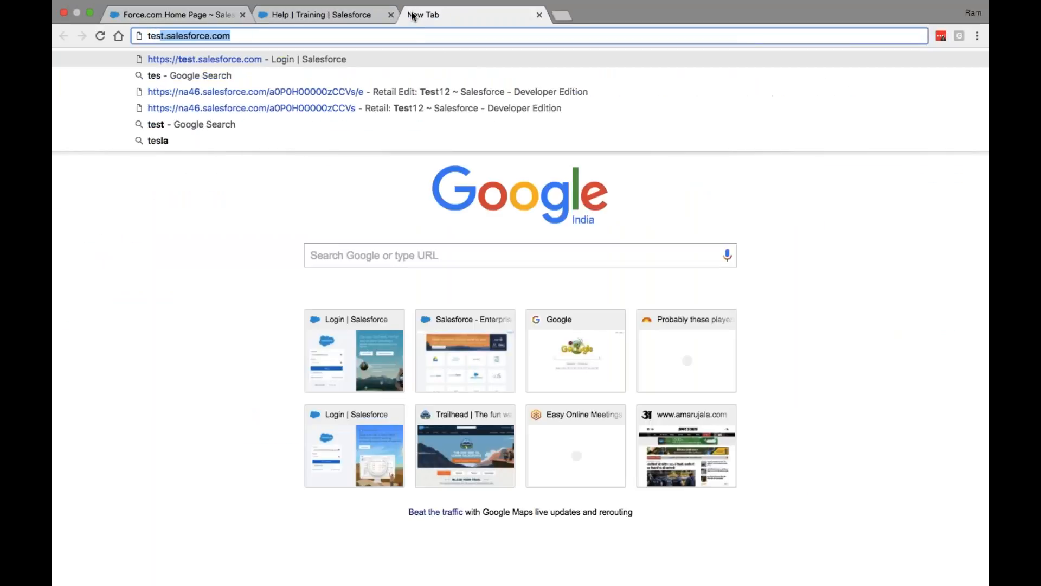
key(Return)
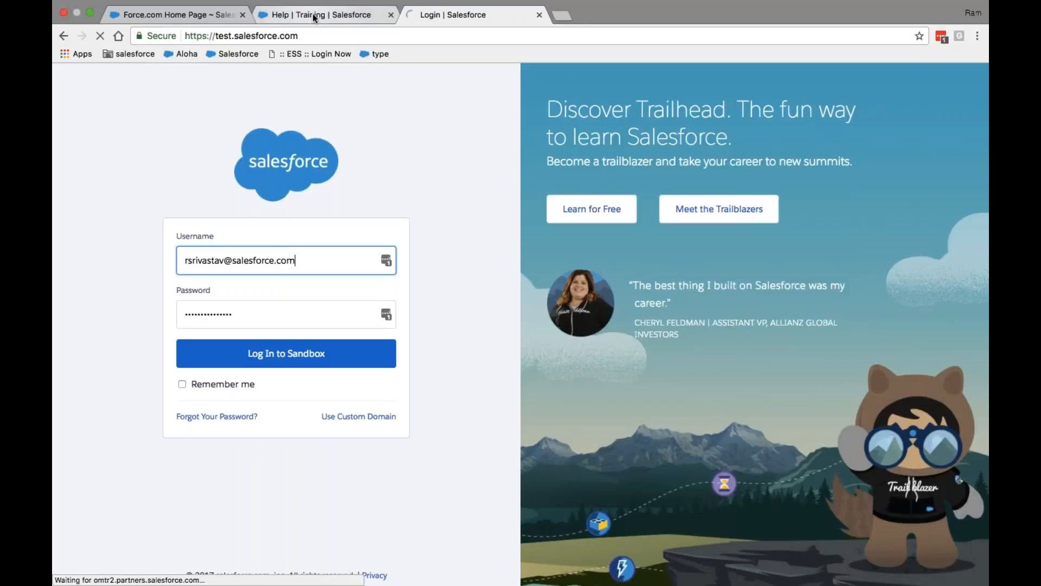
click(315, 16)
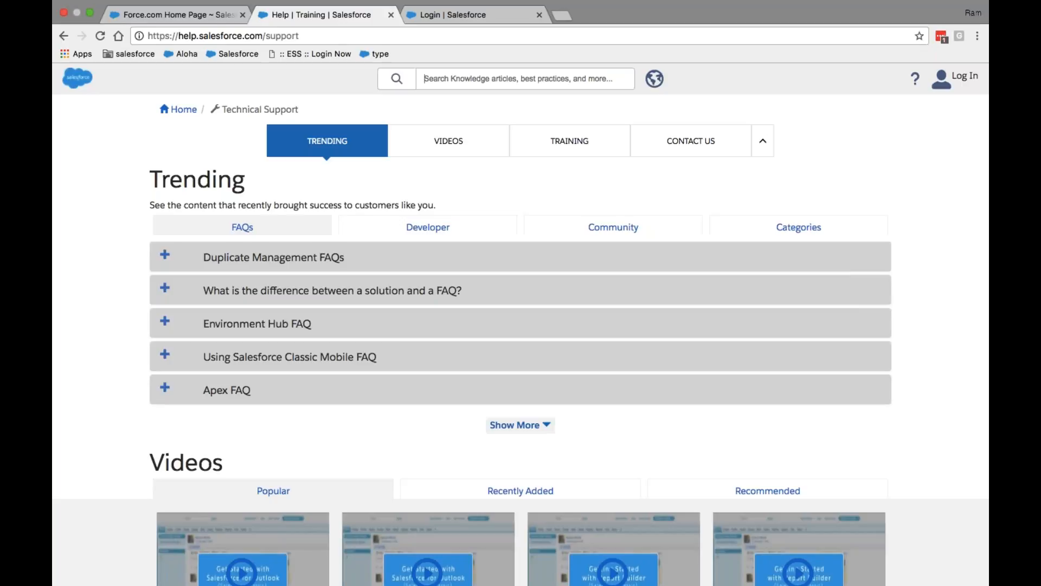
Expand the trending FAQs with Show More and scroll through them
scroll(521, 325, up, 2)
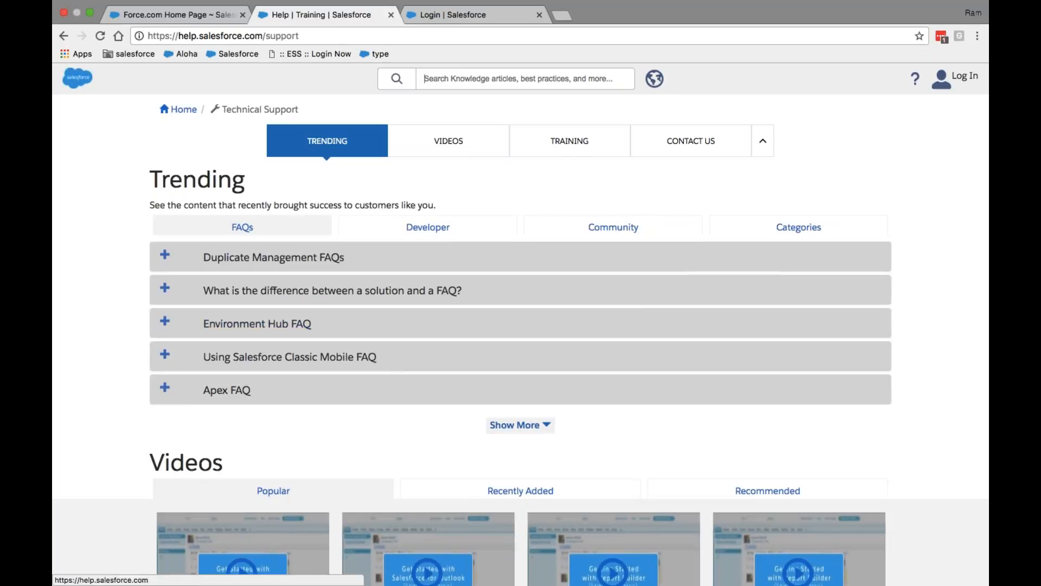
click(514, 424)
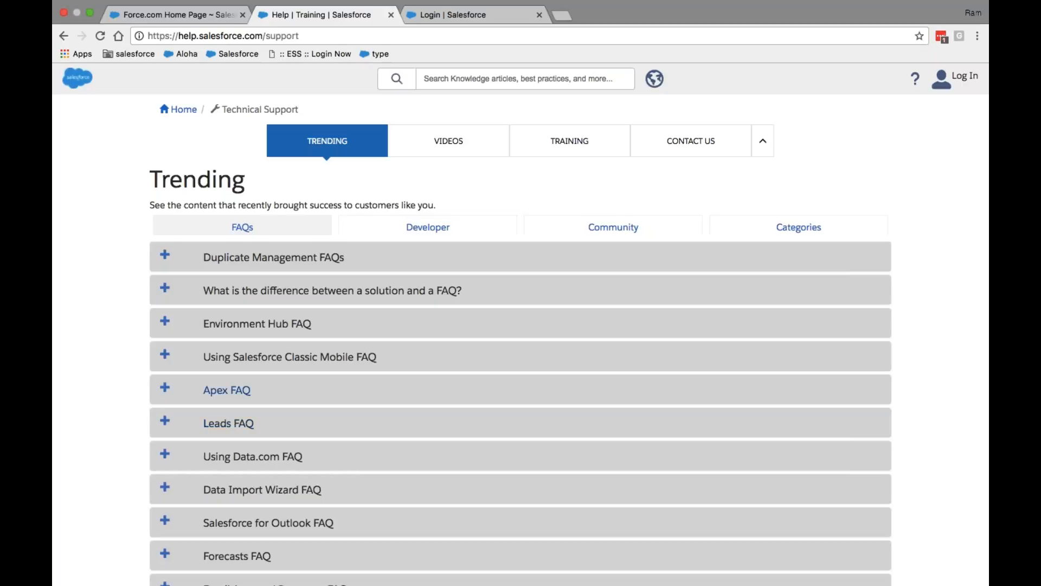
scroll(505, 268, down, 15)
scroll(506, 268, down, 12)
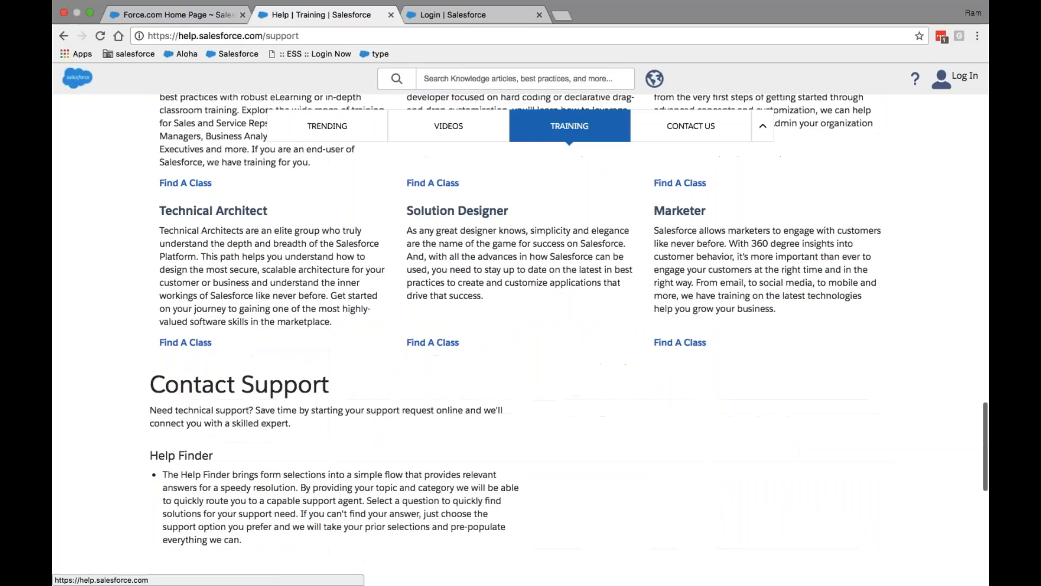
scroll(506, 268, up, 6)
scroll(589, 151, up, 10)
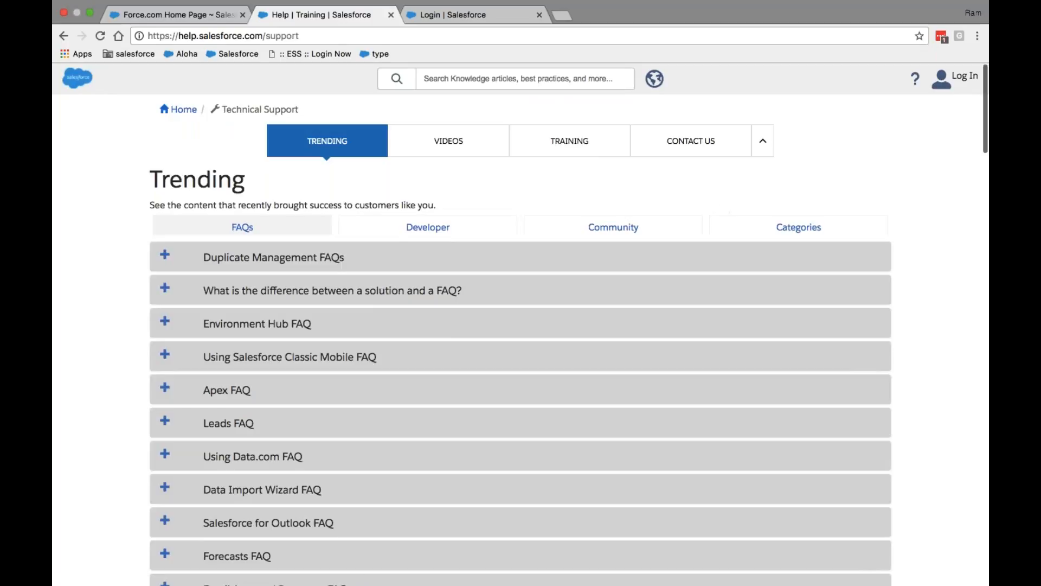
View the Categories trending articles, then follow Contact Us to a login page
click(814, 235)
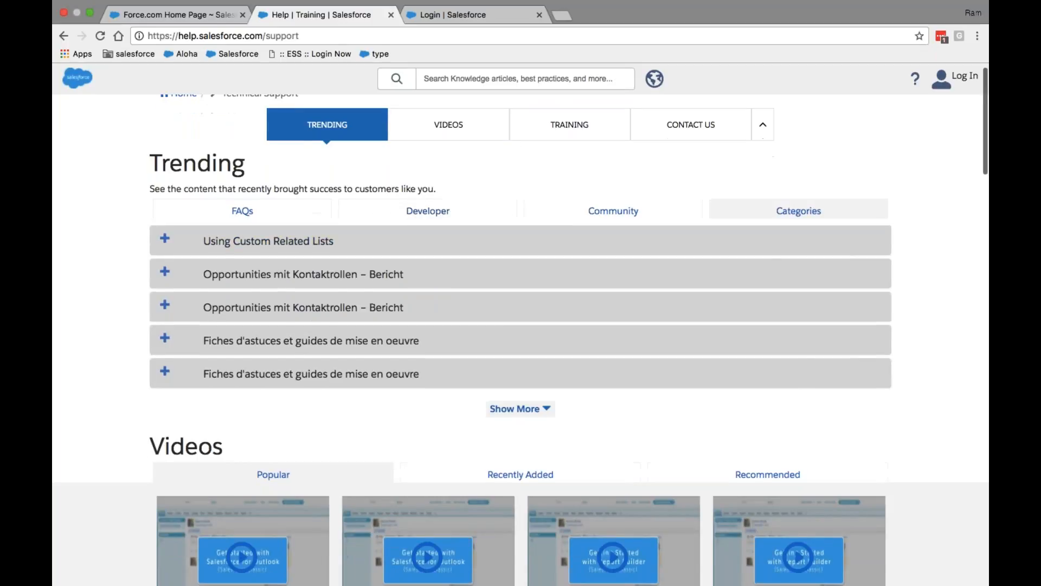
scroll(521, 326, down, 3)
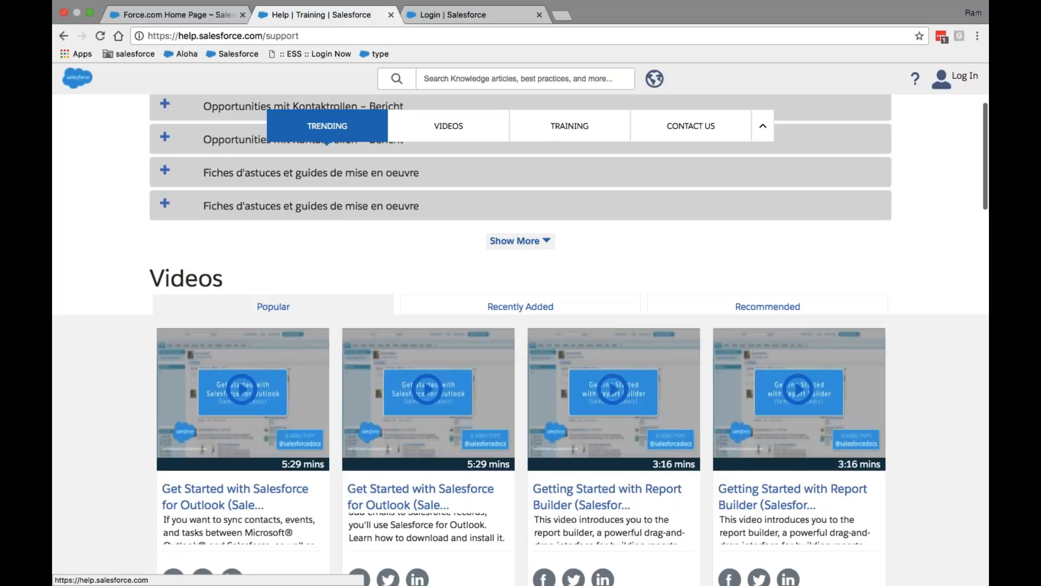
scroll(178, 274, down, 20)
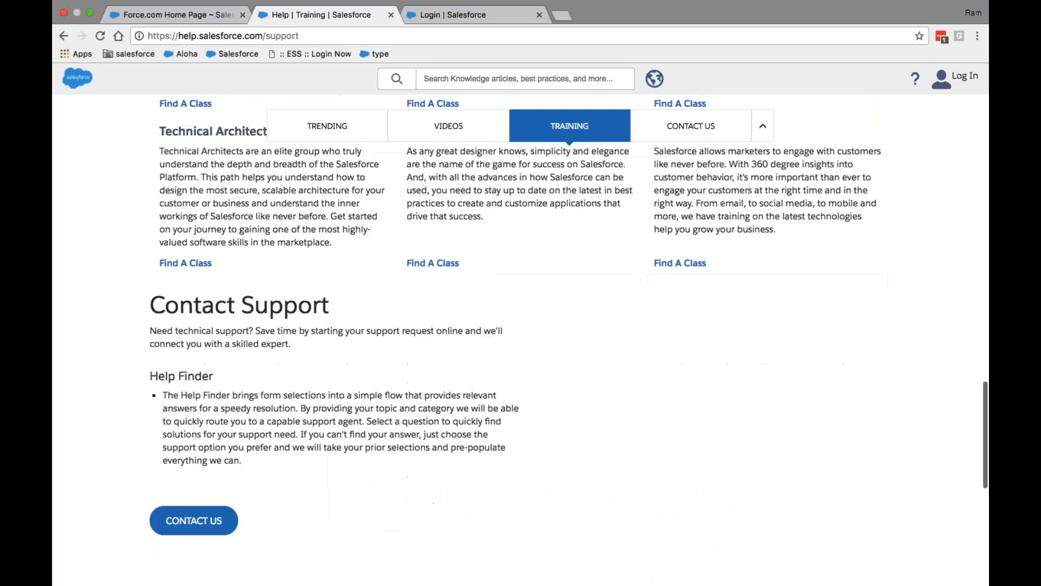
scroll(178, 274, up, 4)
click(187, 303)
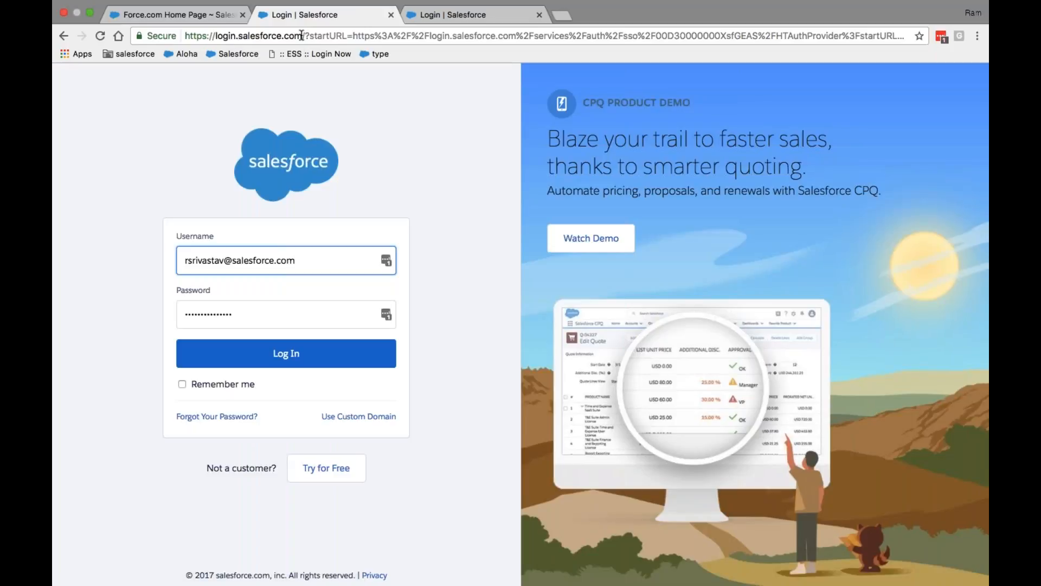
Compare the production and sandbox login tabs, close the production one, and return to Force.com Home
drag(305, 36, 215, 37)
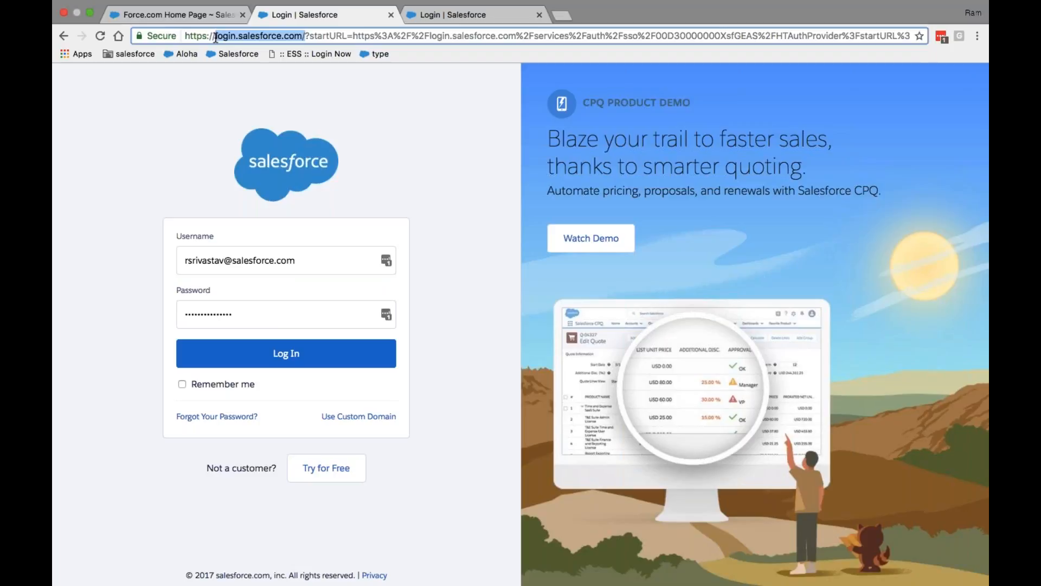
click(441, 18)
click(361, 16)
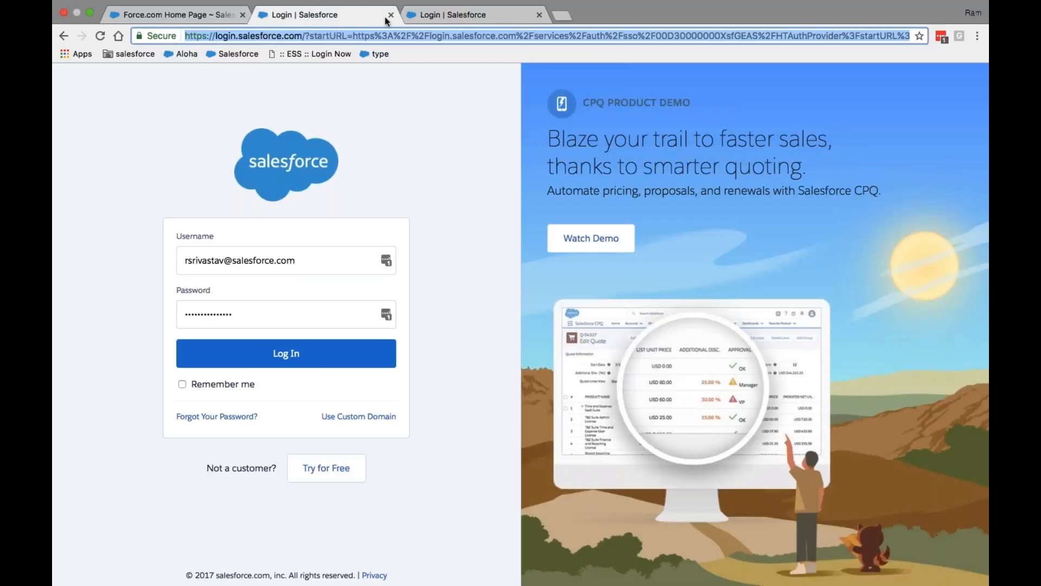
click(425, 20)
click(365, 22)
click(422, 21)
click(377, 19)
click(391, 16)
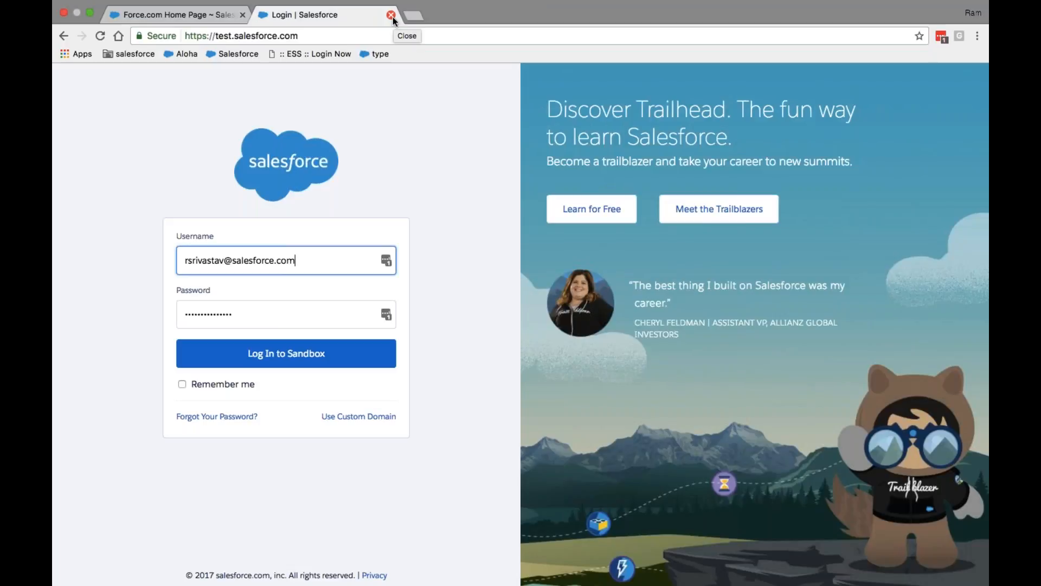
click(196, 16)
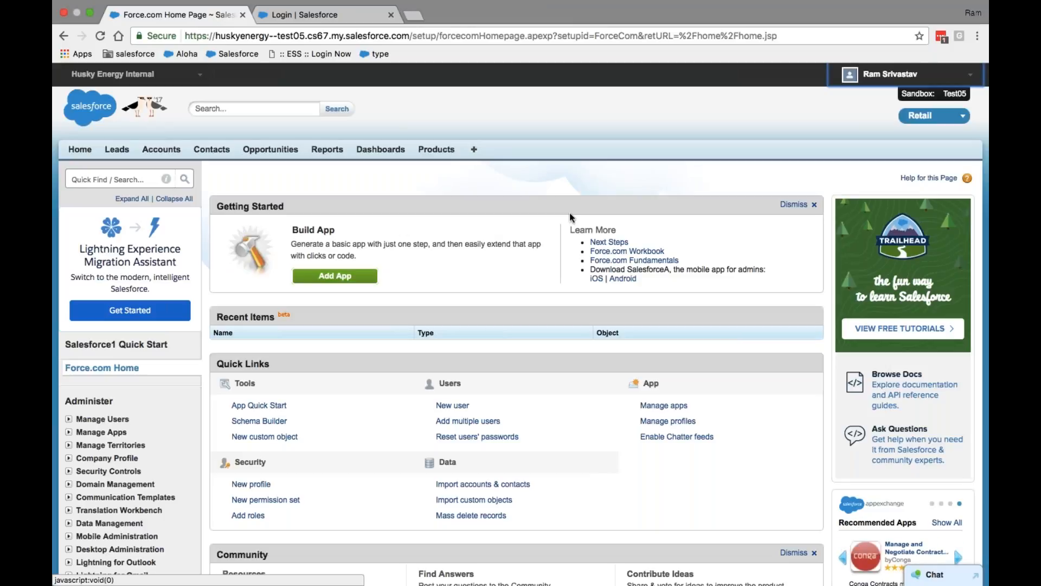
Find 'profile' in Quick Find and open the Profiles list, scrolling through its 90 profiles
click(97, 174)
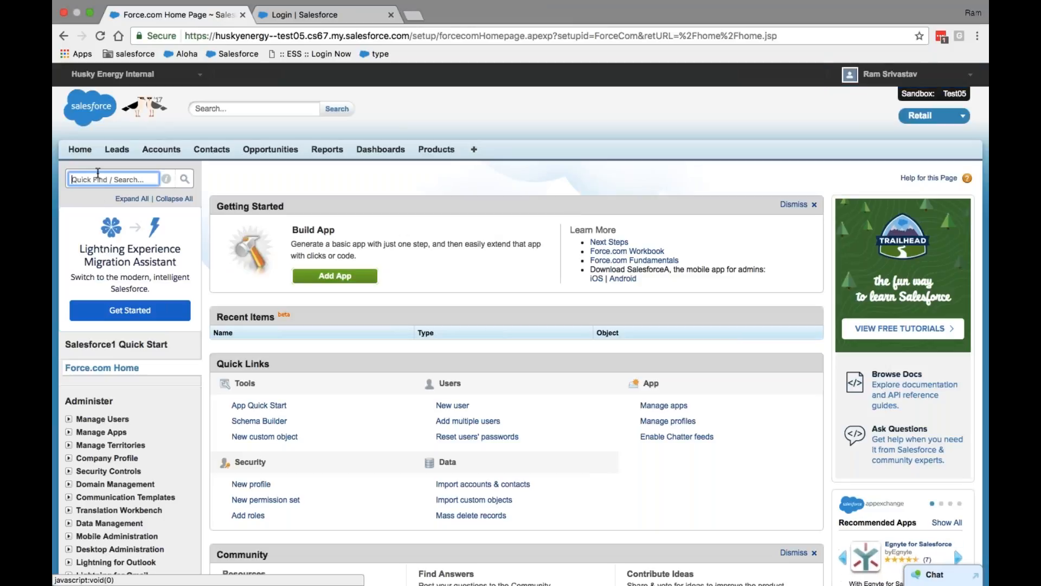
text(profile)
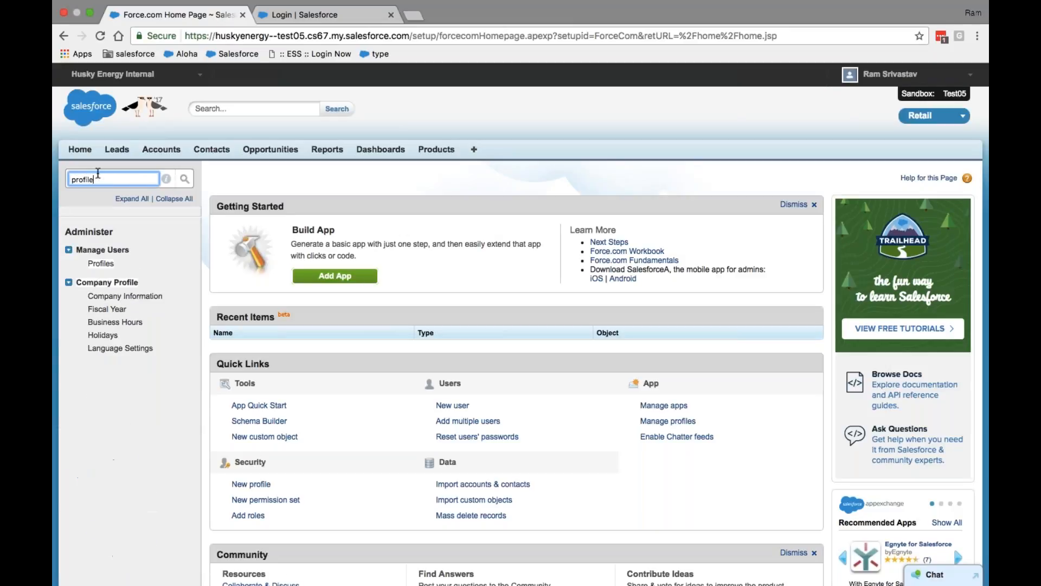
click(102, 265)
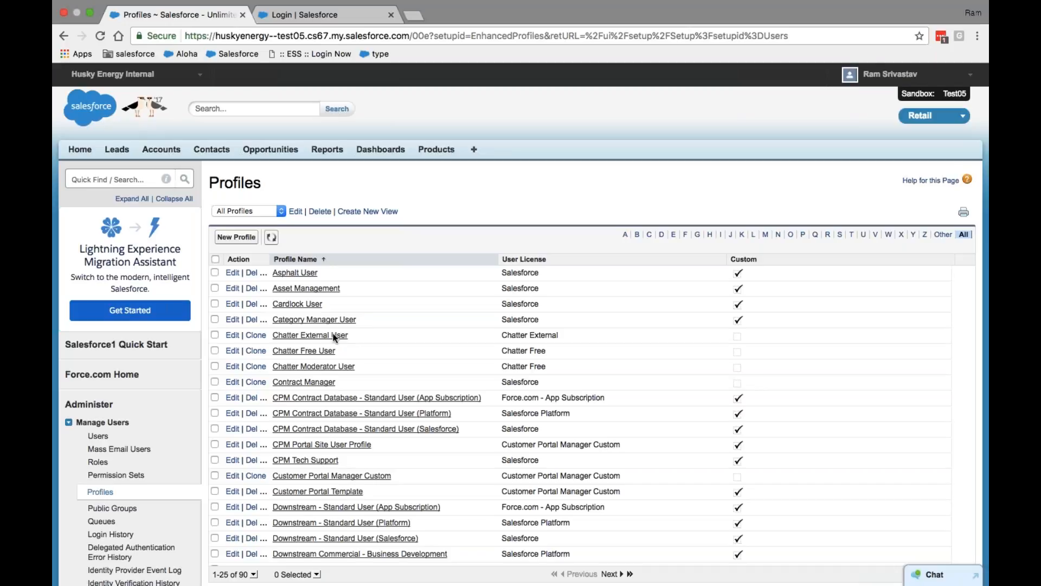
scroll(333, 336, down, 15)
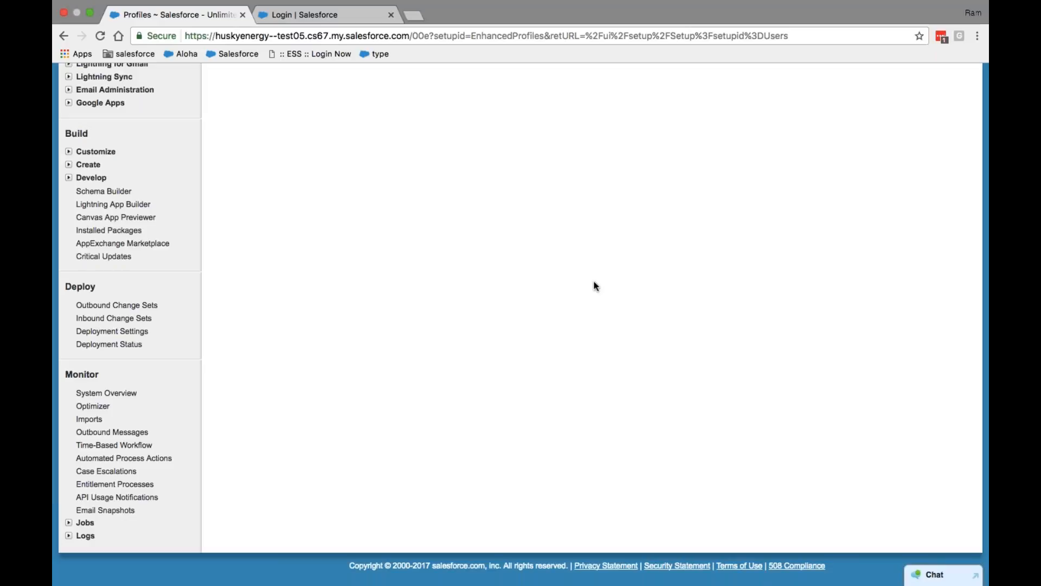
scroll(594, 281, down, 1)
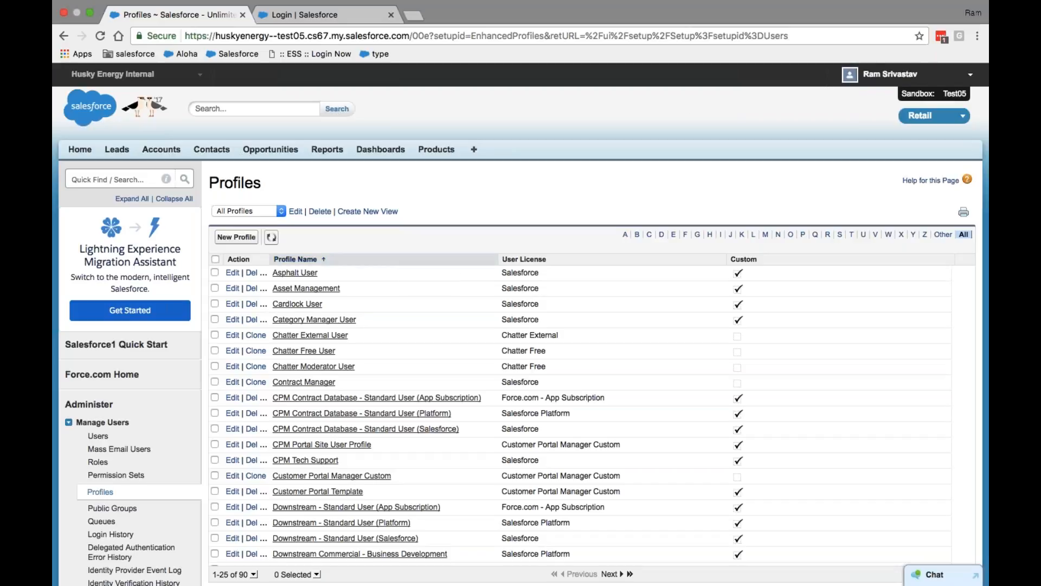
Return to Setup home and reopen the Profiles list via Quick Find 'profile'
click(890, 74)
click(852, 118)
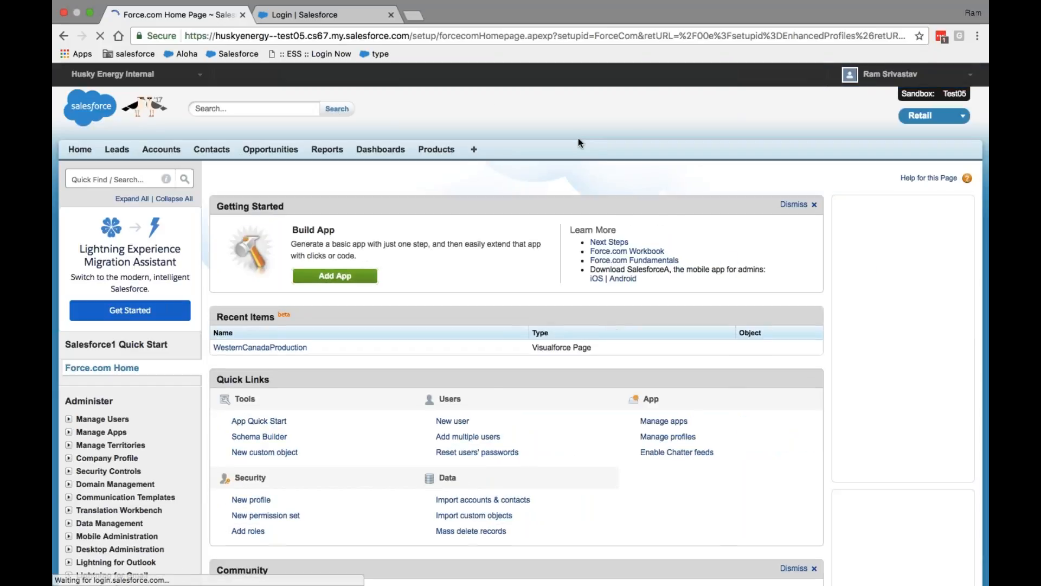
click(81, 178)
text(pr)
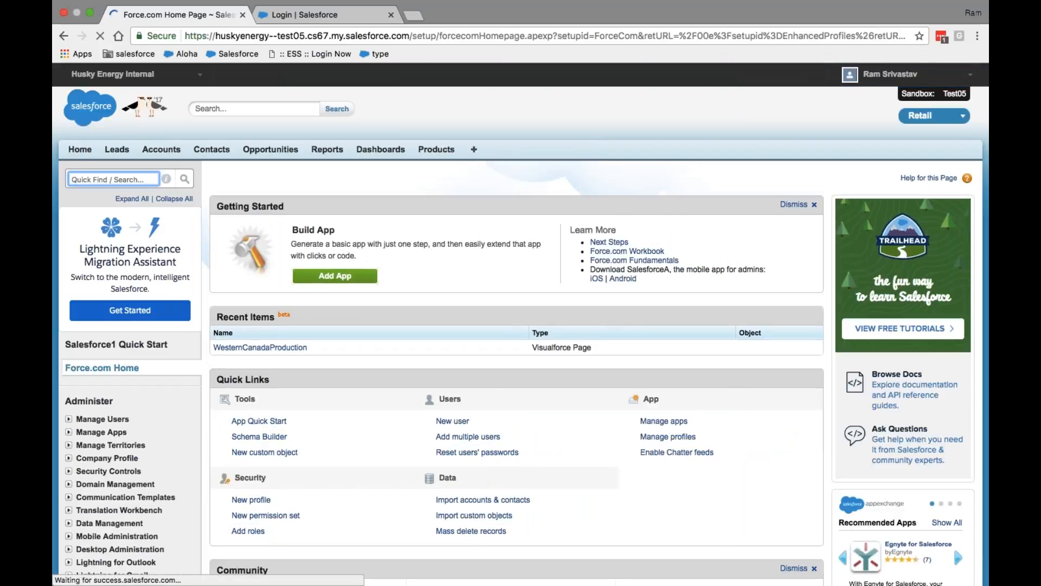
text(ofile)
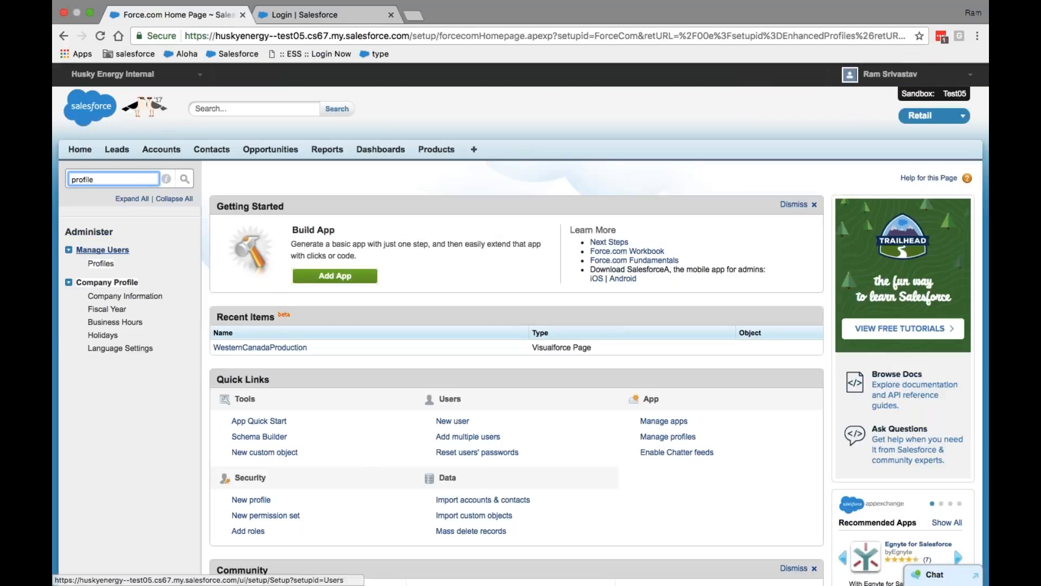
click(100, 264)
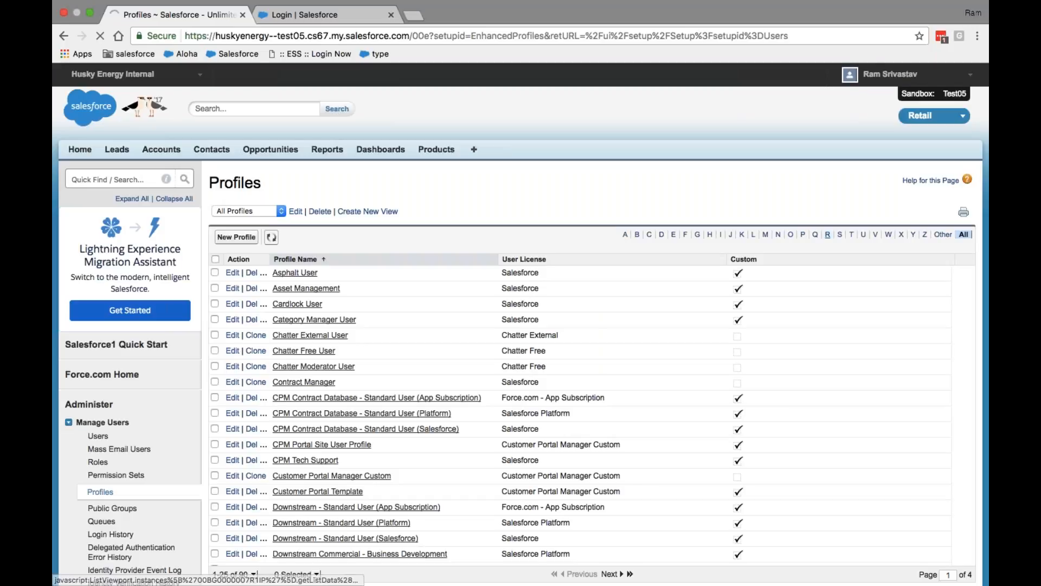
Filter the profiles to names starting with S and scroll through the 34 results
click(840, 236)
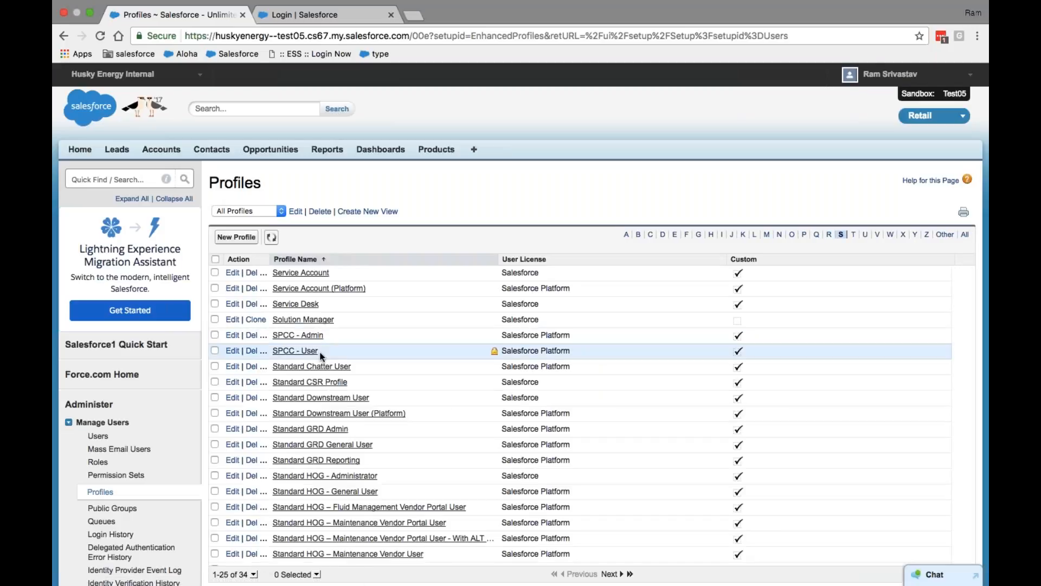
scroll(414, 336, down, 5)
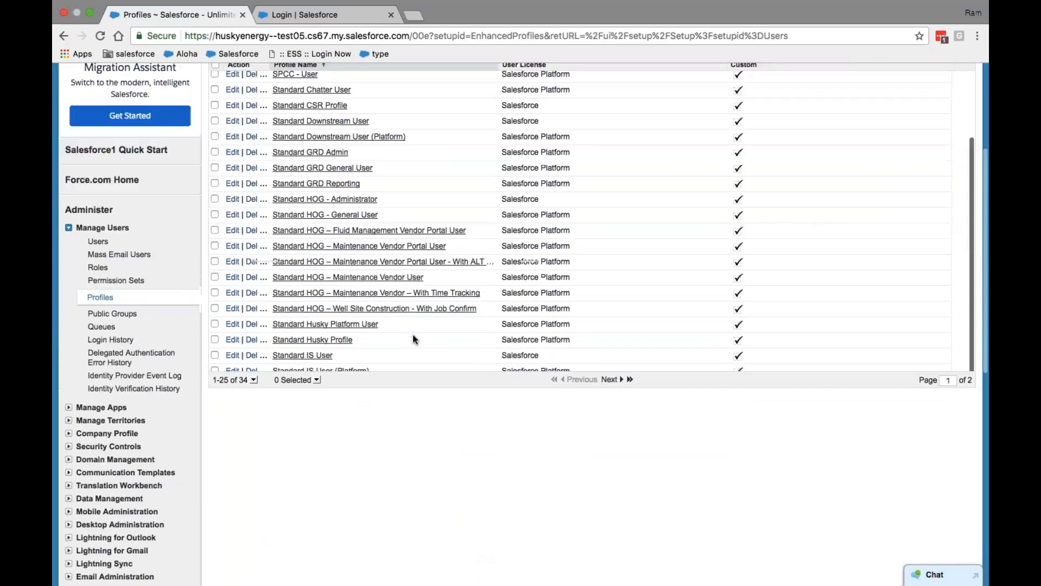
scroll(369, 304, down, 3)
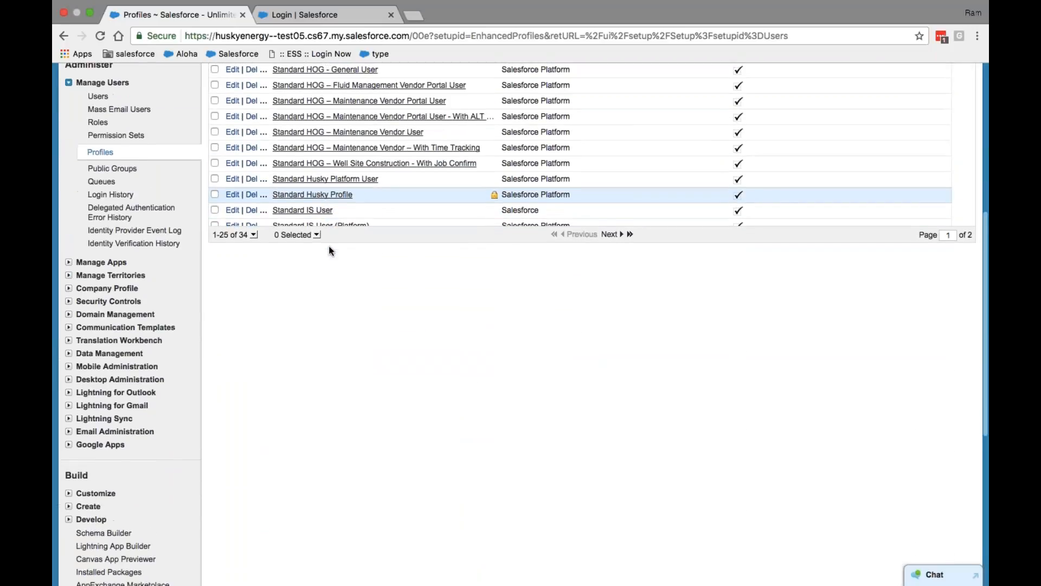
scroll(329, 245, down, 3)
Log out of the sandbox org and close the extra login tab
scroll(559, 272, up, 10)
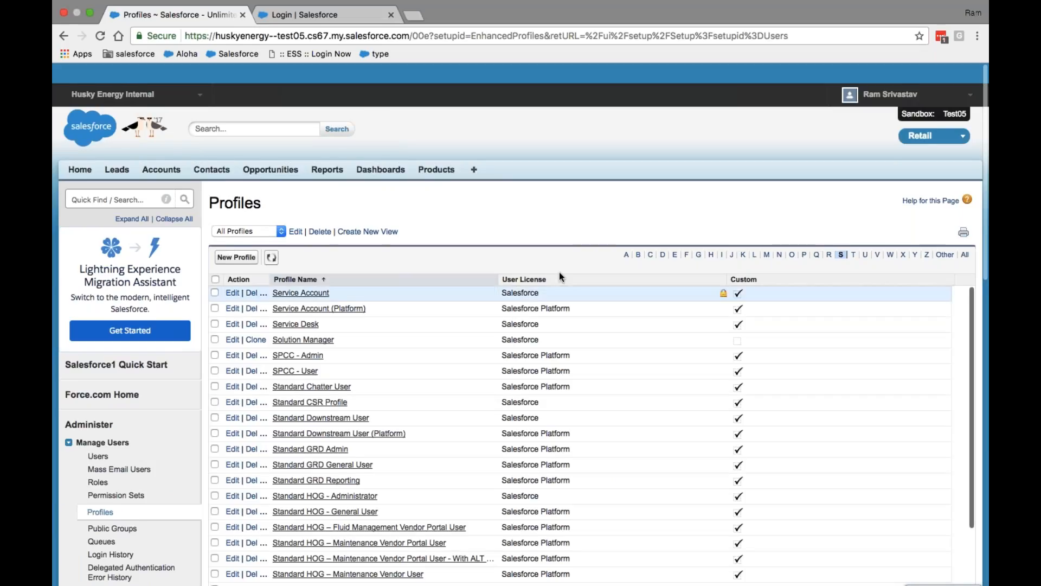
scroll(559, 272, down, 1)
click(889, 74)
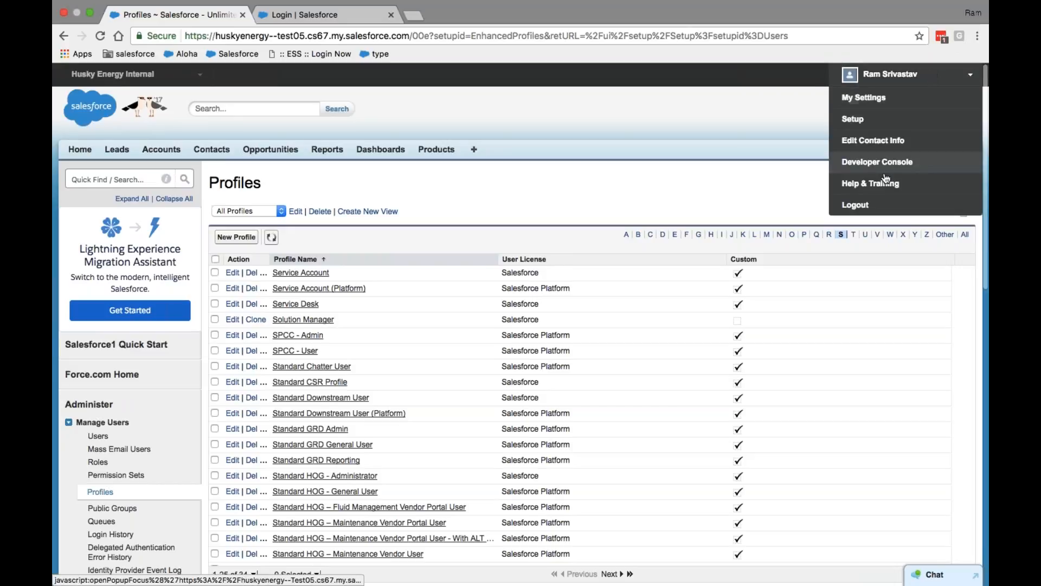
click(868, 205)
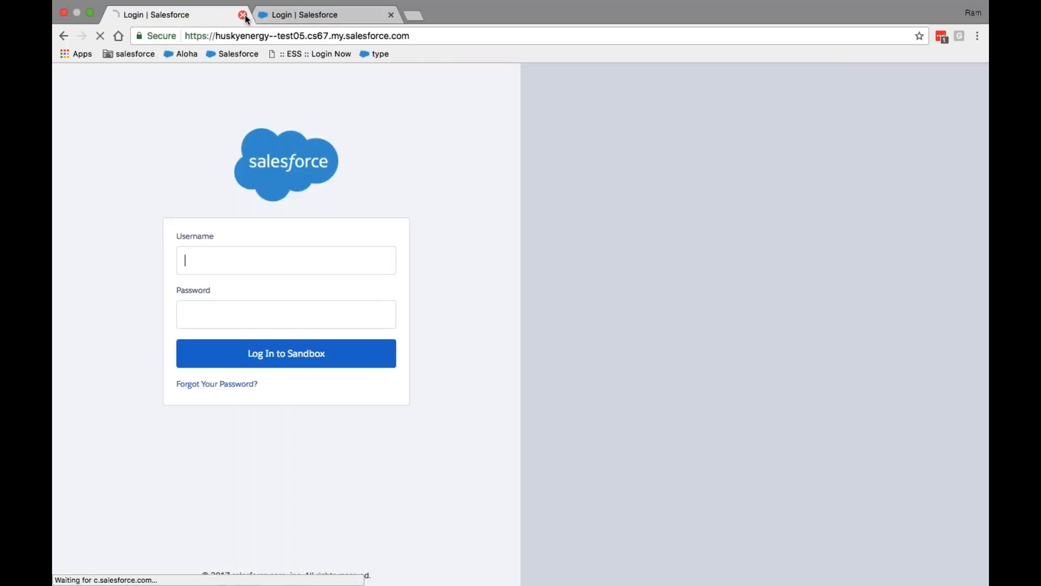
click(243, 15)
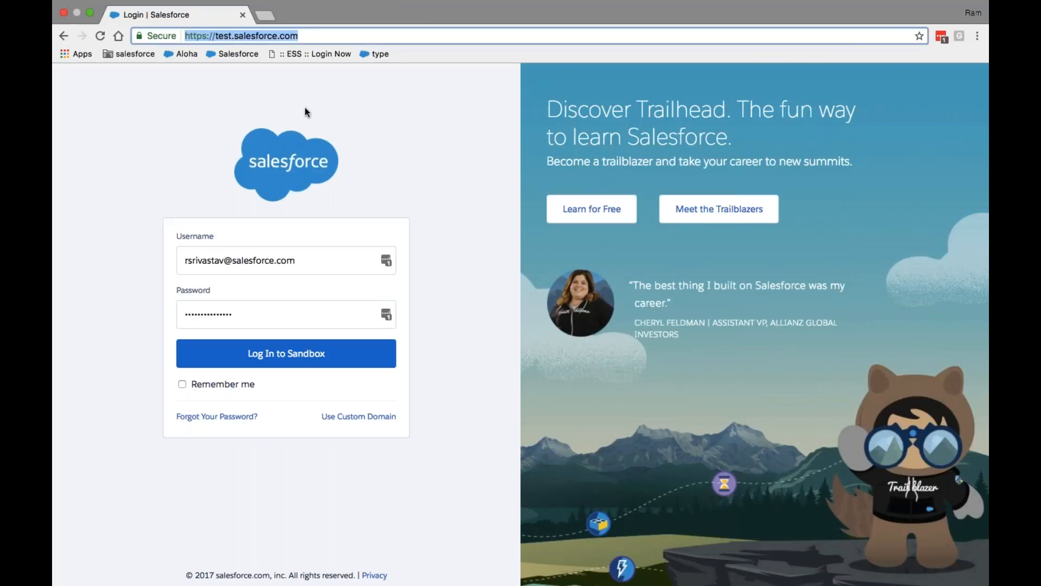
Attempt a sandbox login with another account's username and password, which gets rejected
click(328, 264)
key(super+a)
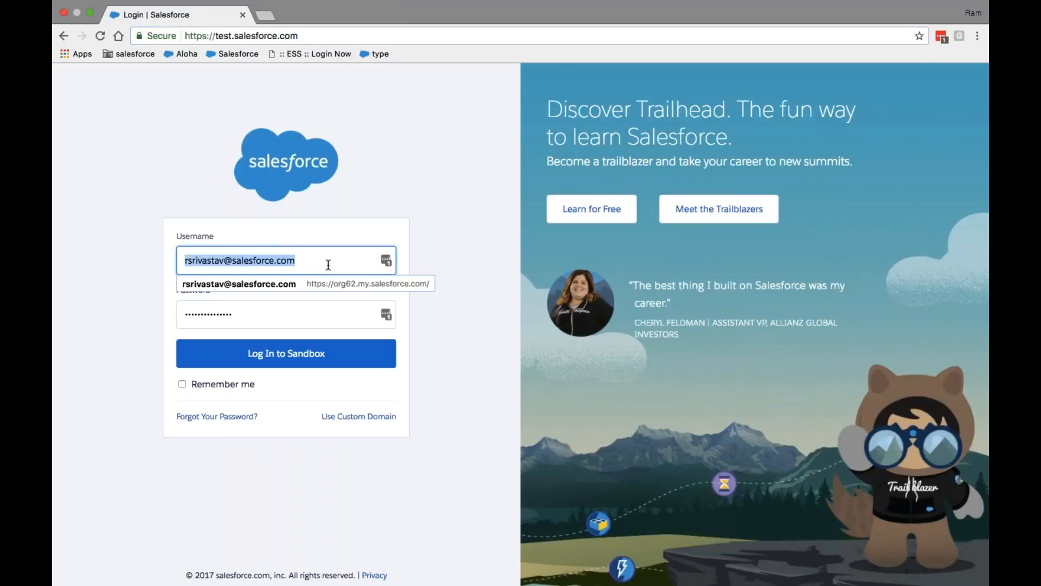
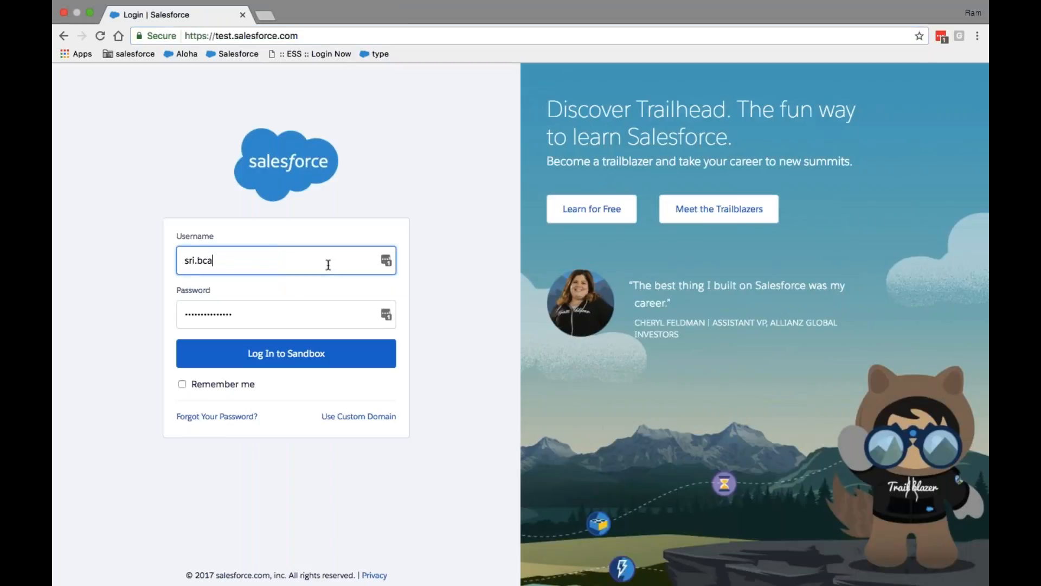
key(Tab)
text(*******)
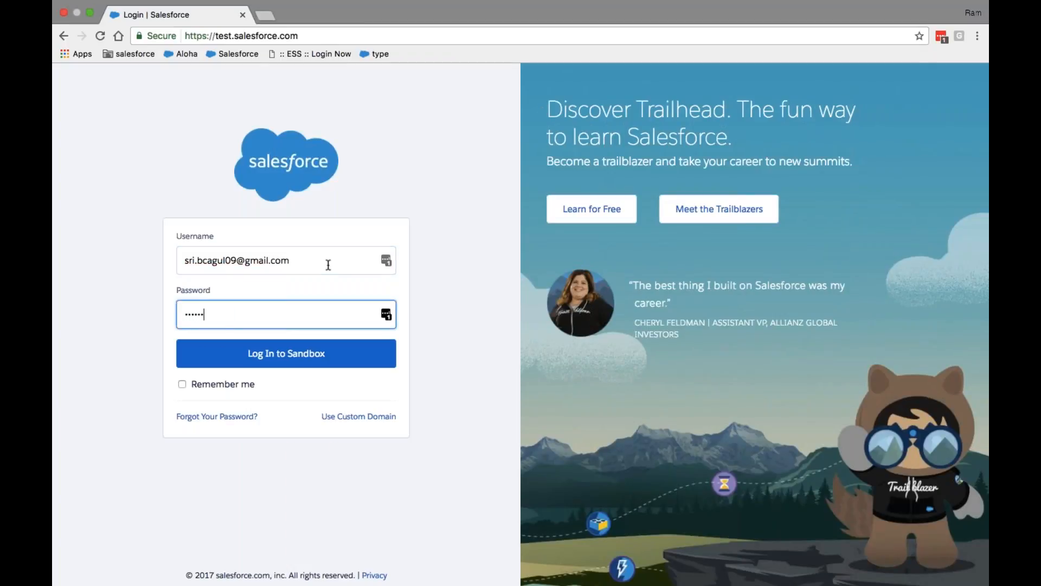
text(****)
key(Return)
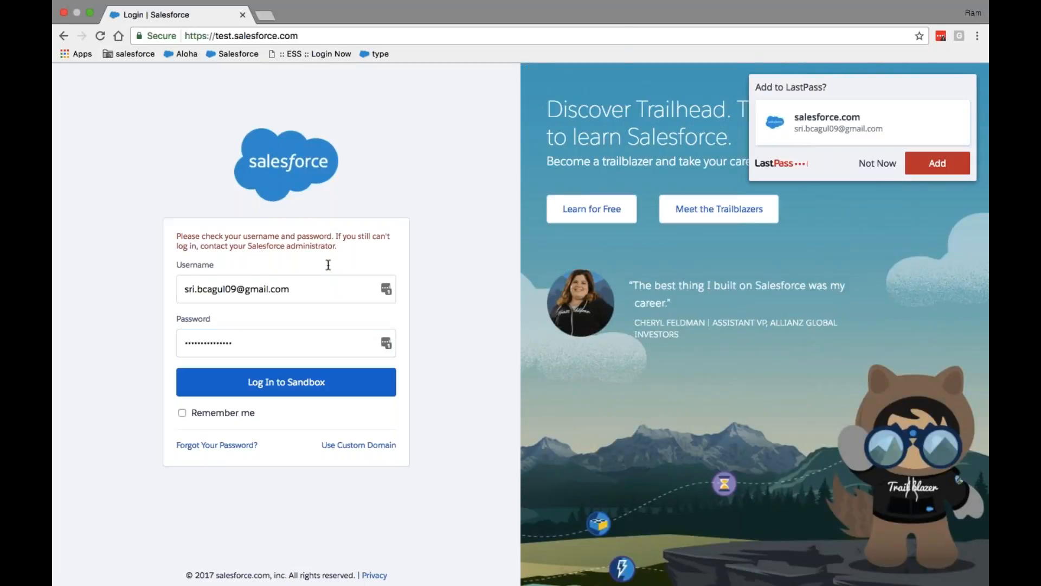
key(BackSpace)
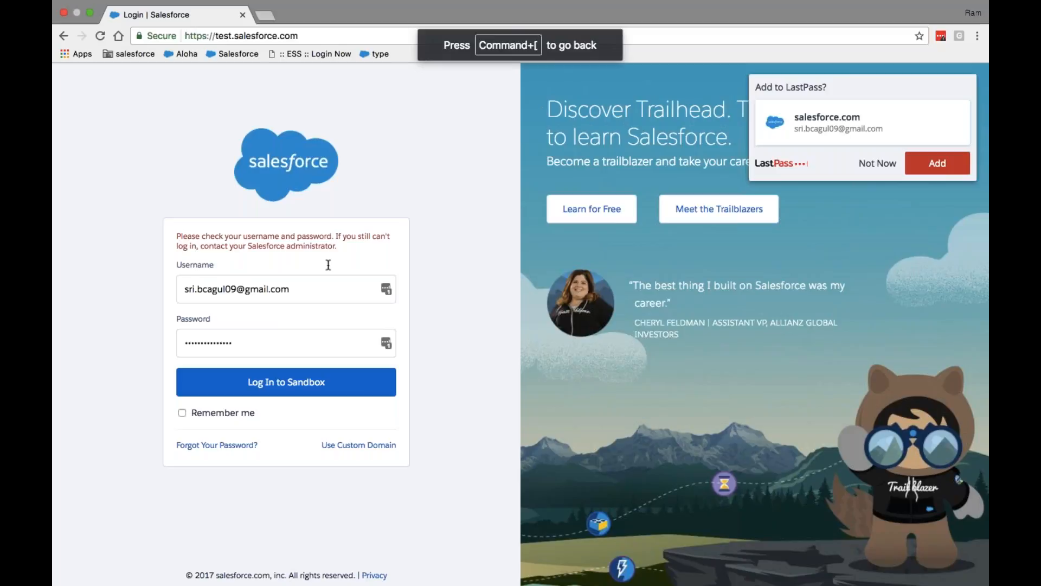
click(265, 15)
Load login.salesforce.com in a new tab and close the failed sandbox tab
text(login.salesforce.com)
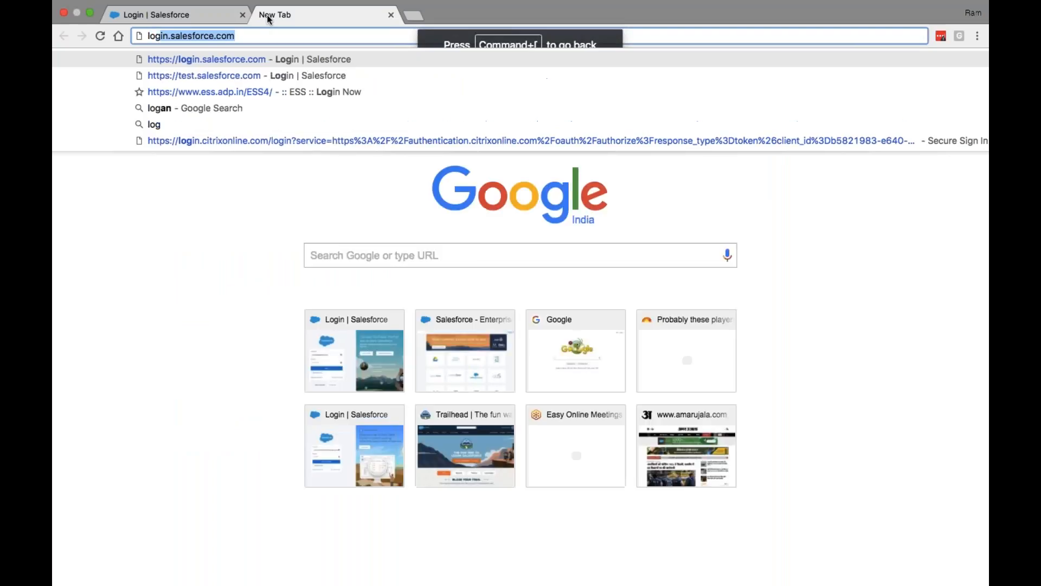
key(Return)
click(243, 14)
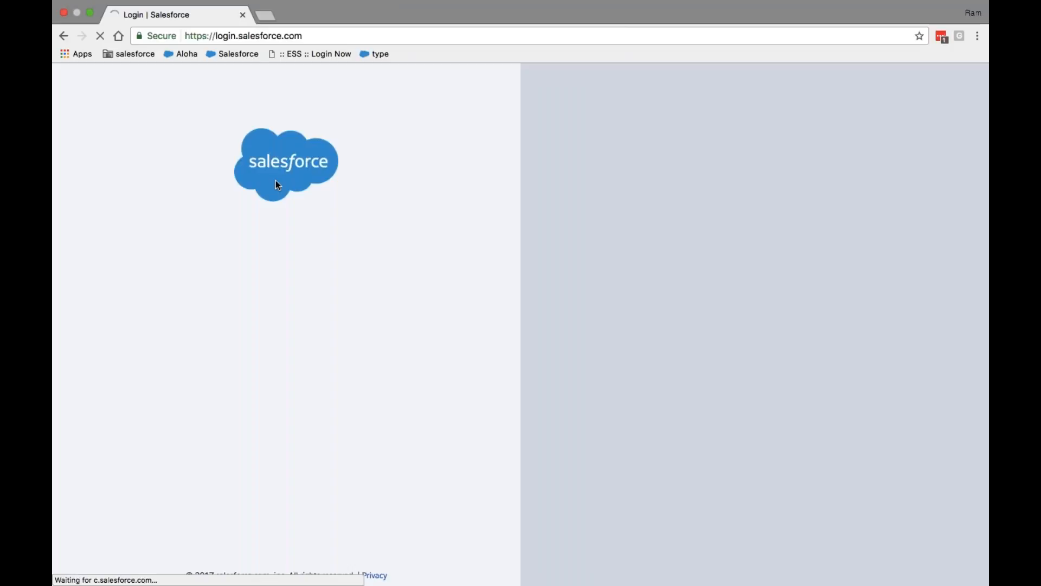
Sign in to the production org with the other account's username and password
click(279, 262)
key(BackSpace)
key(BackSpace)
key(BackSpace)
key(BackSpace)
key(BackSpace)
key(BackSpace)
key(BackSpace)
key(BackSpace)
key(BackSpace)
key(BackSpace)
key(BackSpace)
key(BackSpace)
key(BackSpace)
key(BackSpace)
key(BackSpace)
key(BackSpace)
key(BackSpace)
key(BackSpace)
key(BackSpace)
key(BackSpace)
key(BackSpace)
key(BackSpace)
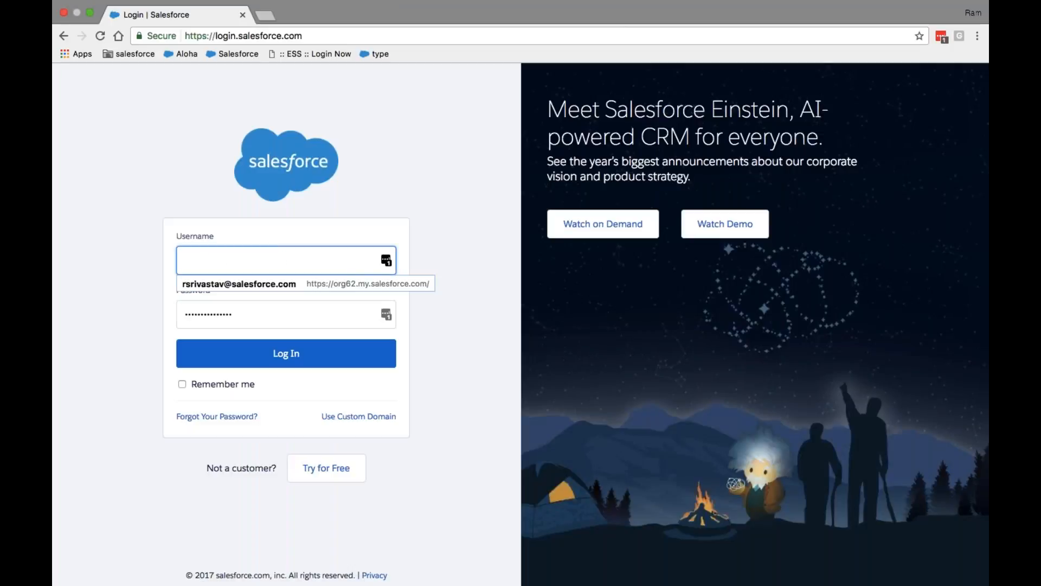
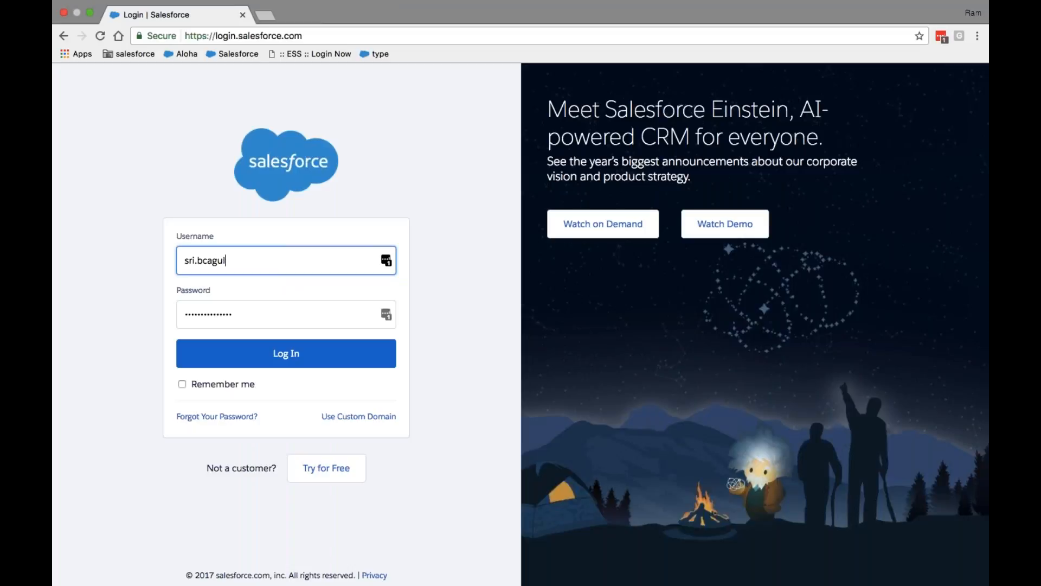
key(Tab)
text(***)
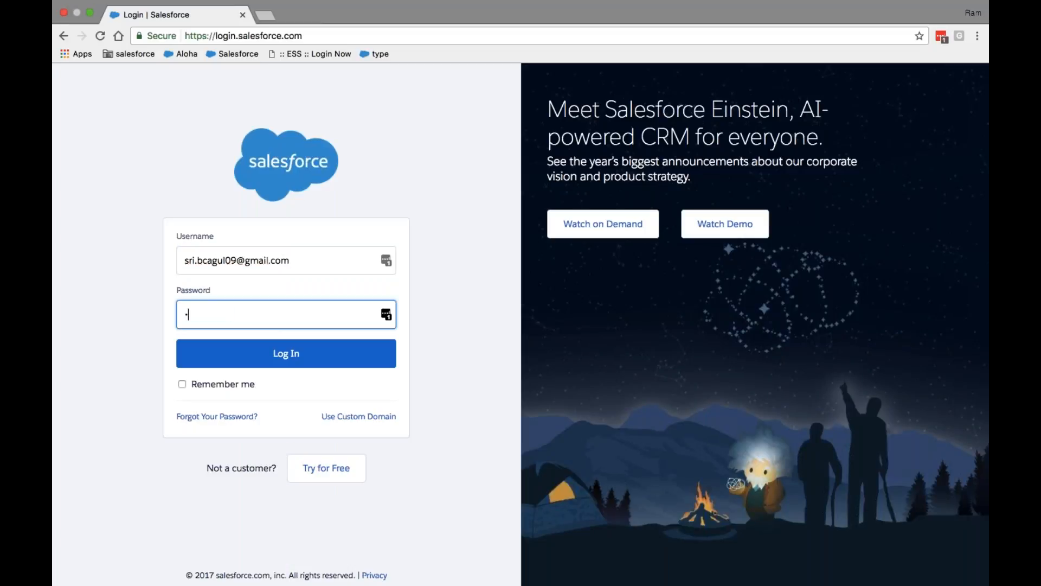
text(********)
key(Return)
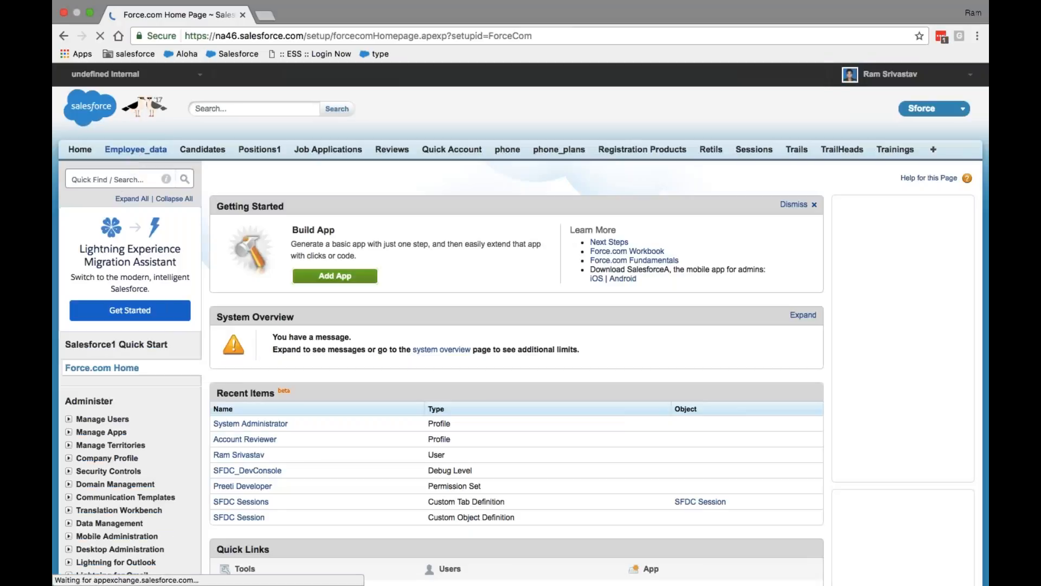
text(p)
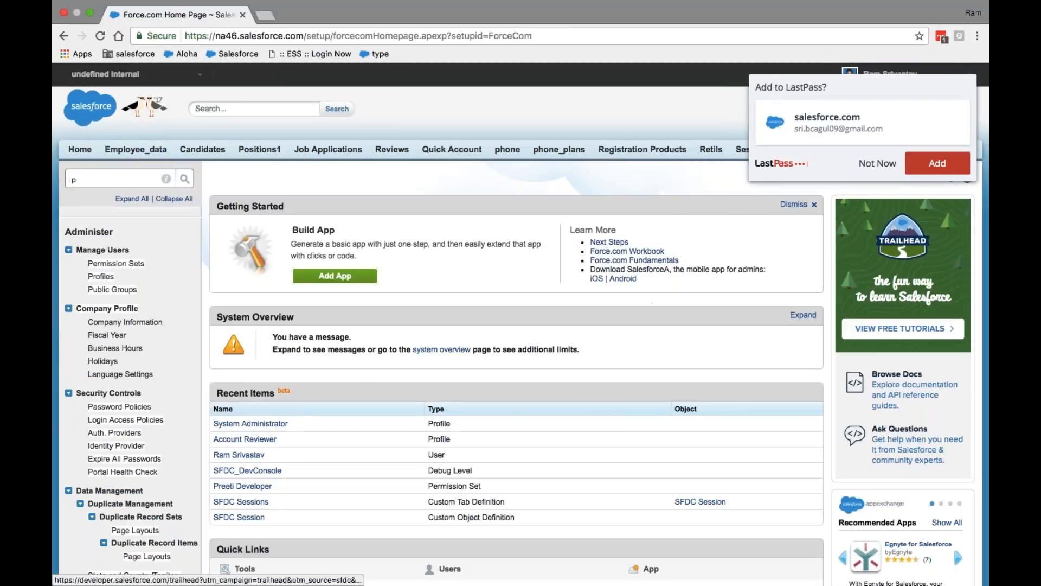
Decline saving the password and open the System Administrator profile from Recent Items
click(876, 166)
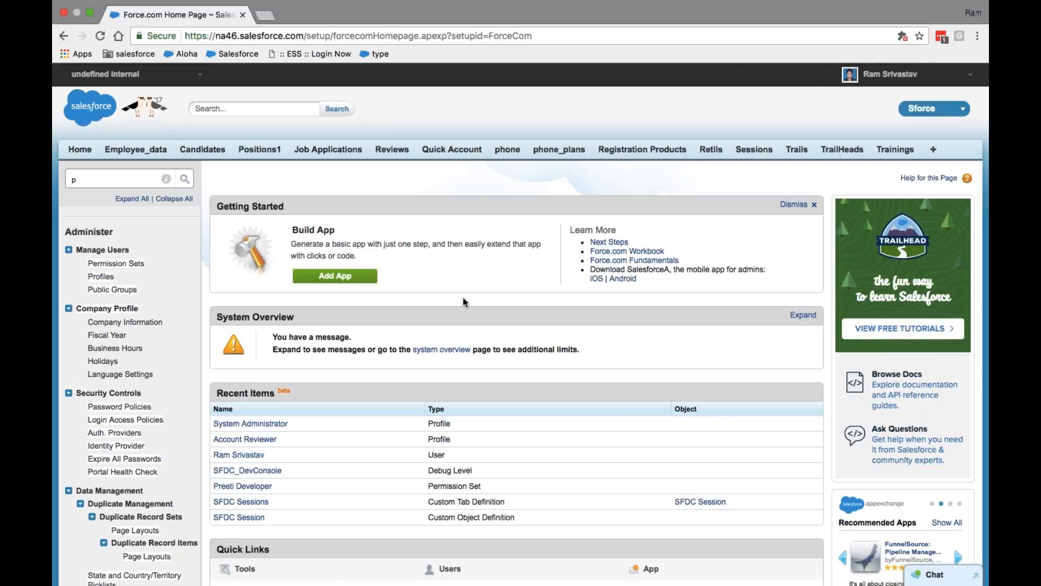
scroll(464, 301, down, 3)
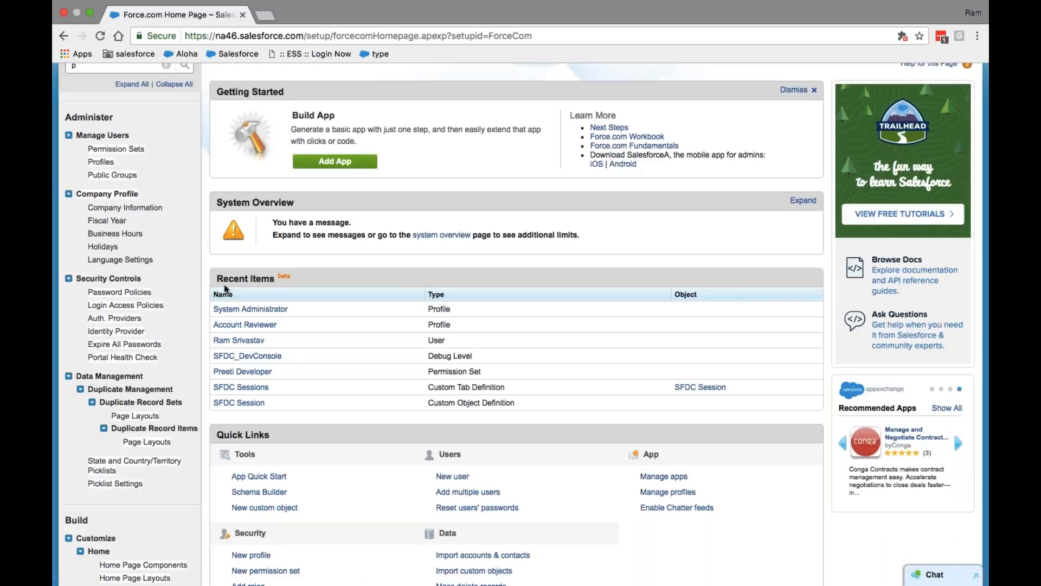
click(261, 310)
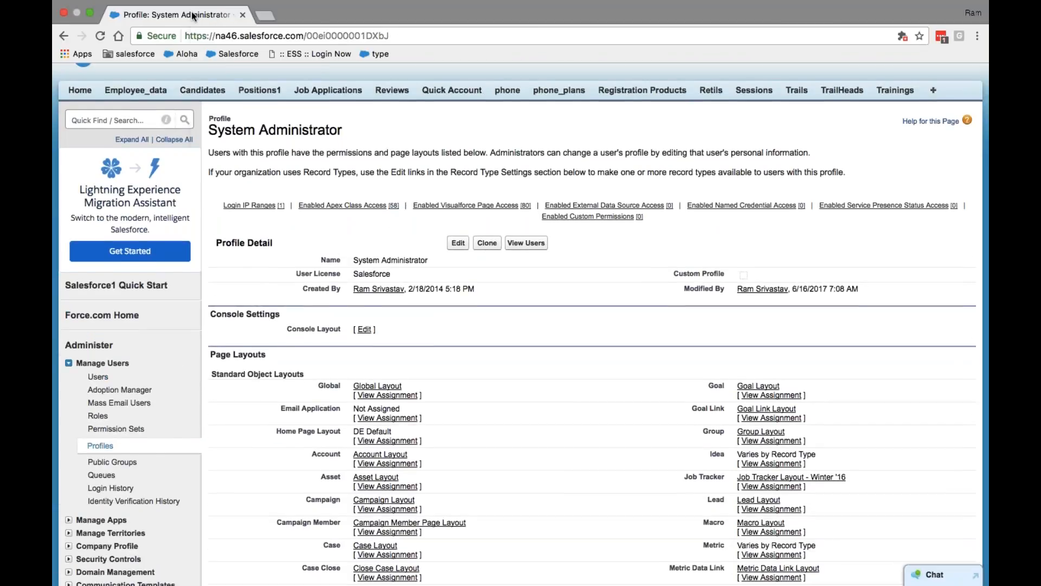
Duplicate the profile page into a second tab and start editing the profile there
right_click(194, 12)
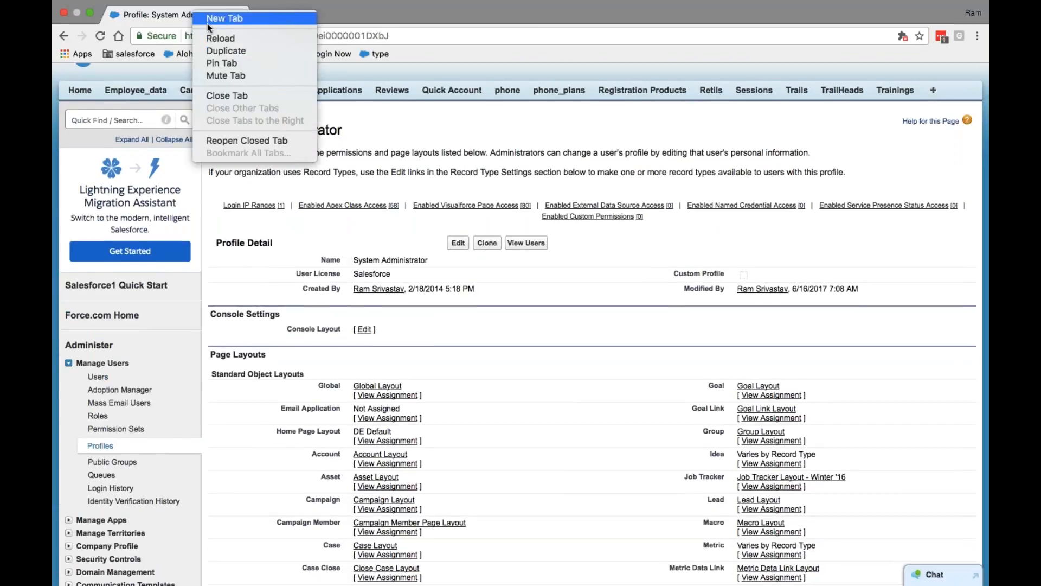
click(223, 50)
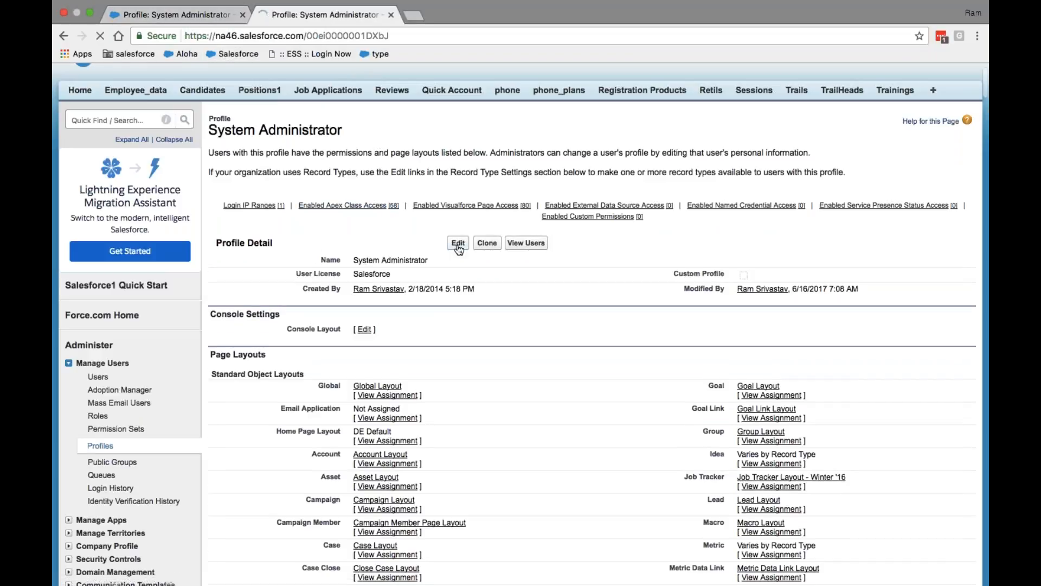
scroll(311, 226, down, 3)
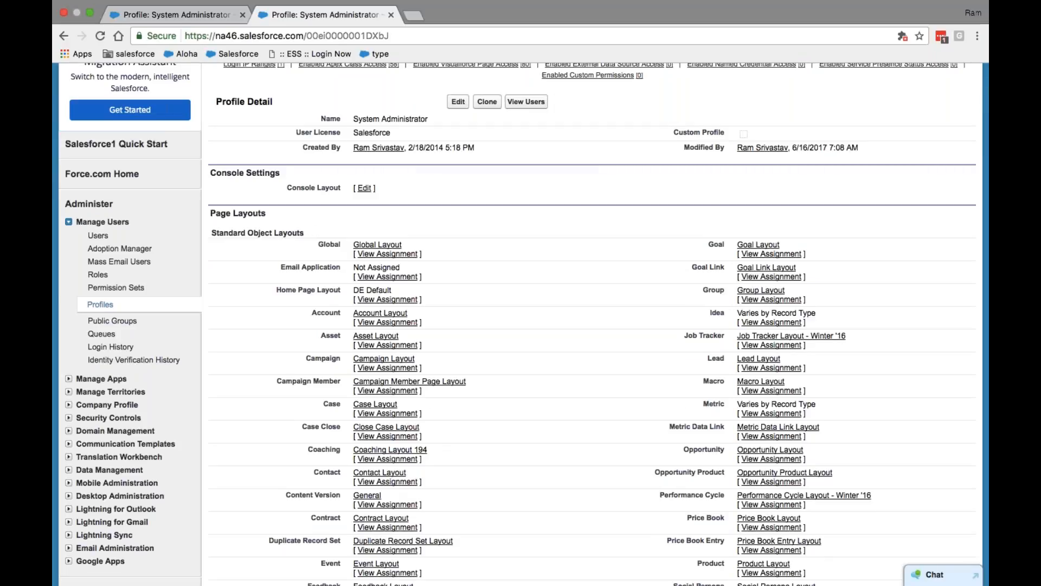
scroll(206, 216, down, 5)
scroll(206, 217, up, 4)
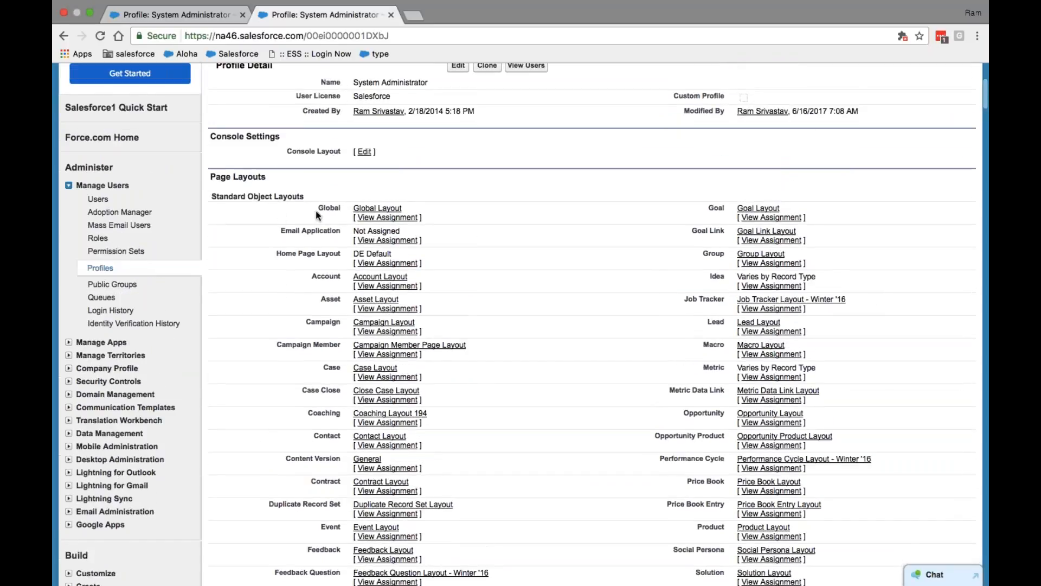
click(458, 65)
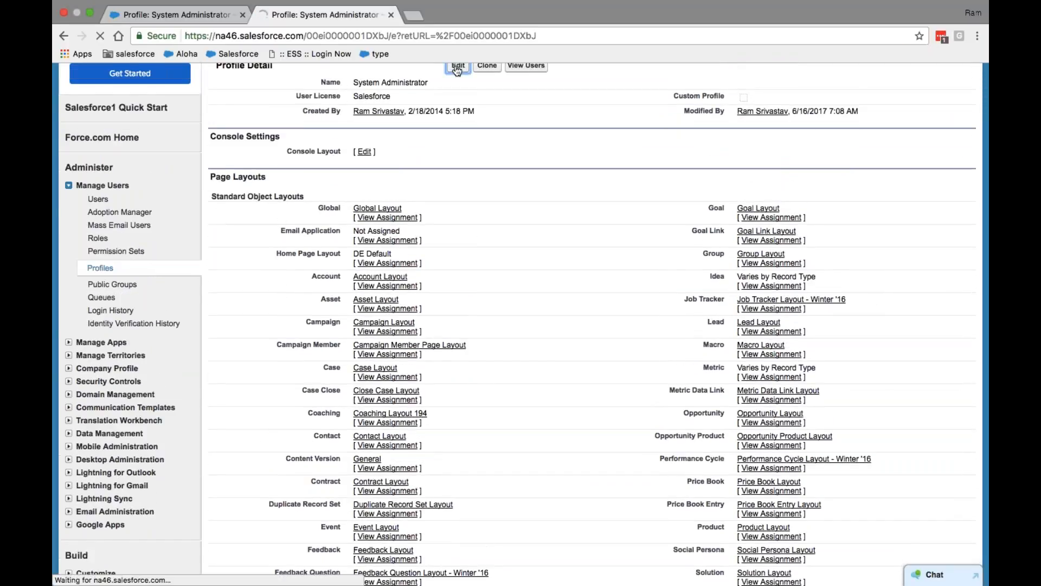
Select Accenture as the System Administrator profile's default custom app, replacing Sforce
scroll(435, 210, down, 1)
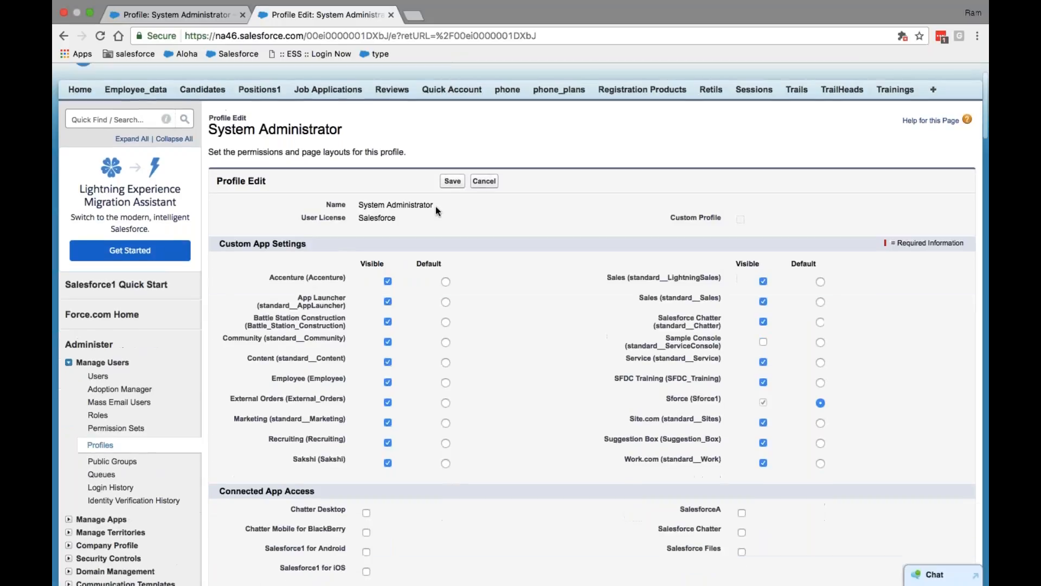
click(446, 281)
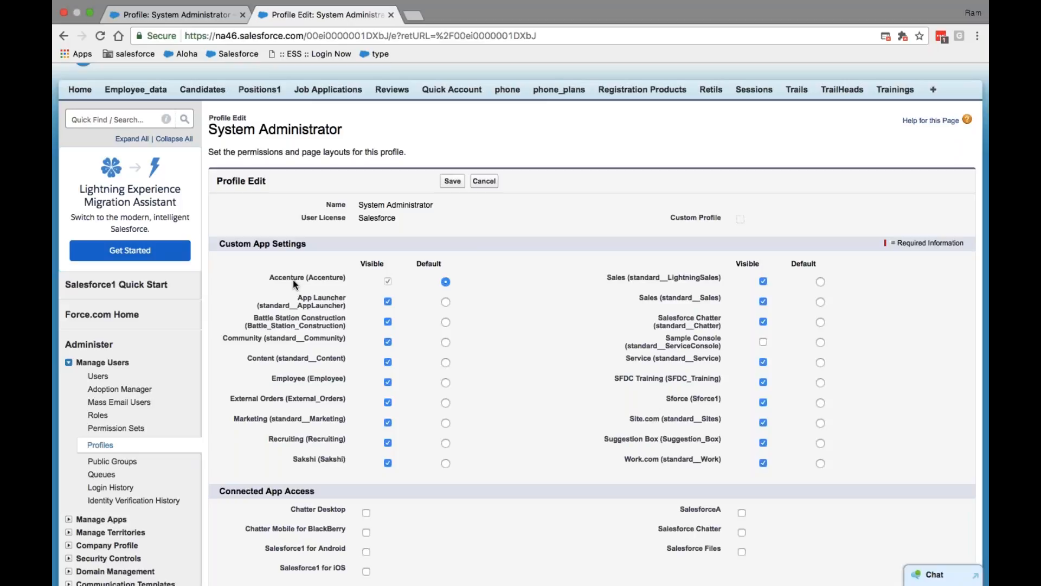
scroll(614, 310, up, 3)
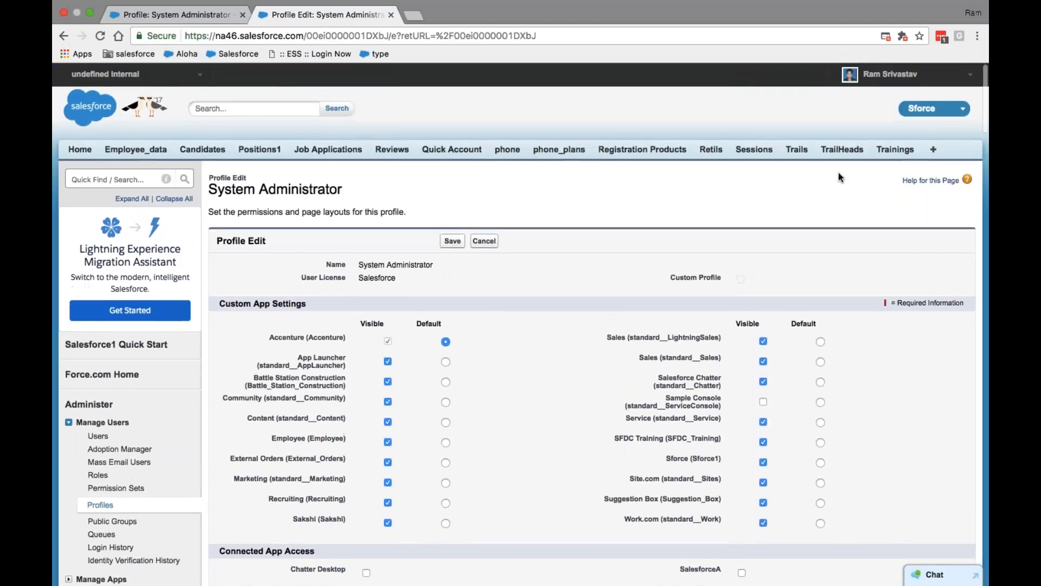
click(958, 110)
scroll(375, 349, down, 1)
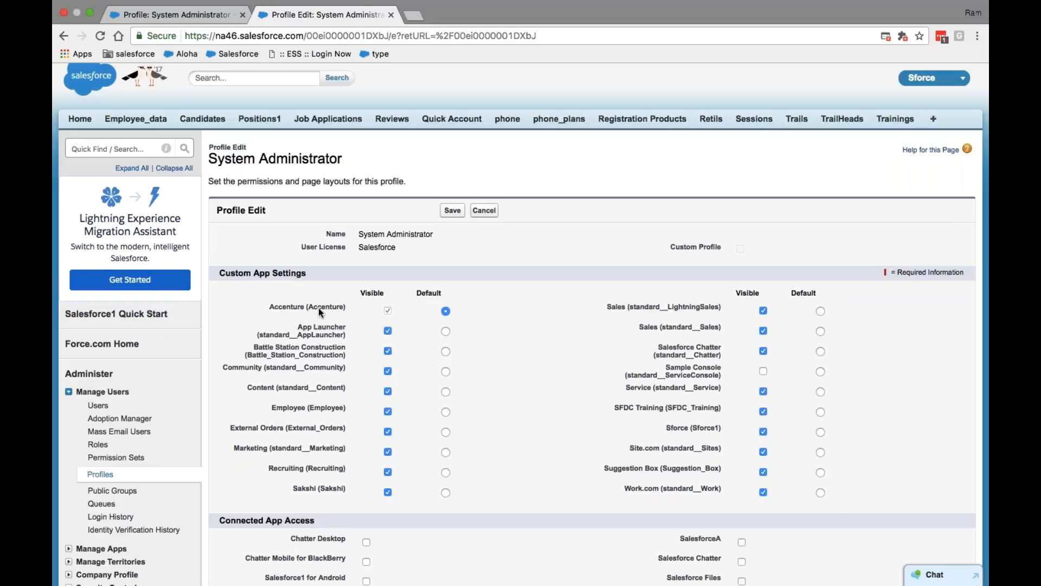
scroll(319, 305, down, 6)
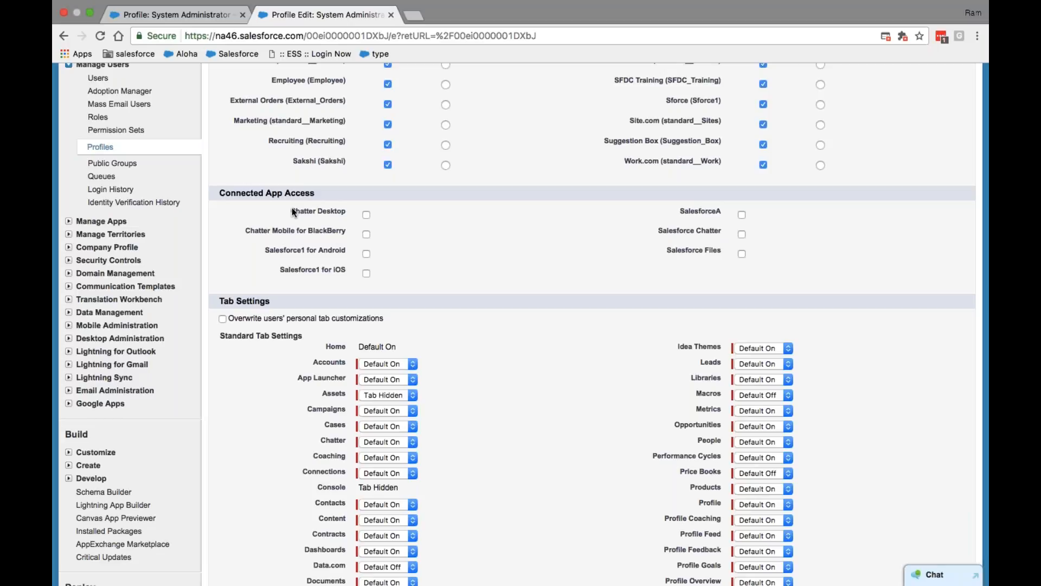
click(366, 214)
click(367, 235)
scroll(591, 156, up, 7)
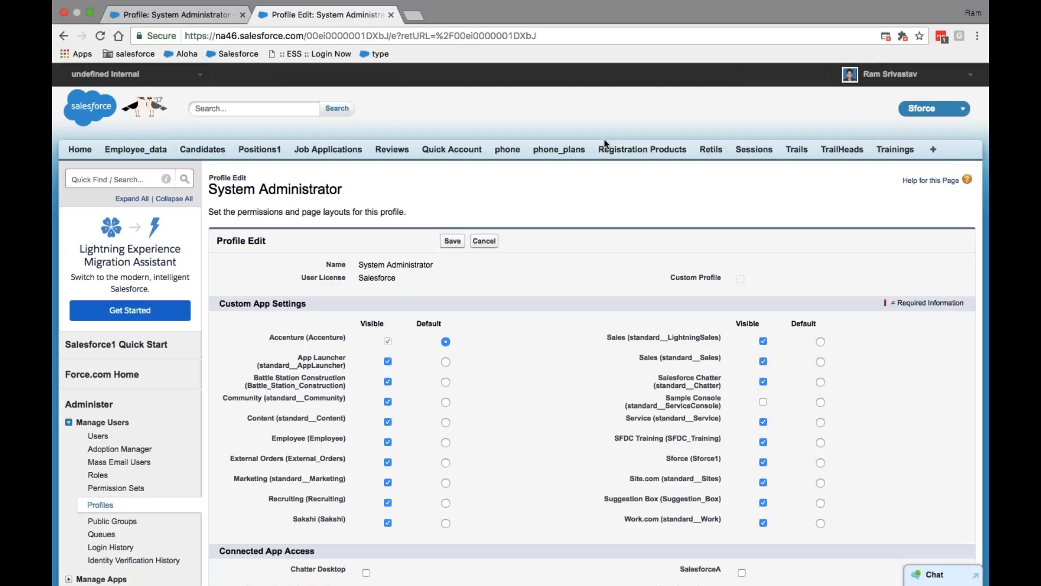
scroll(604, 139, down, 10)
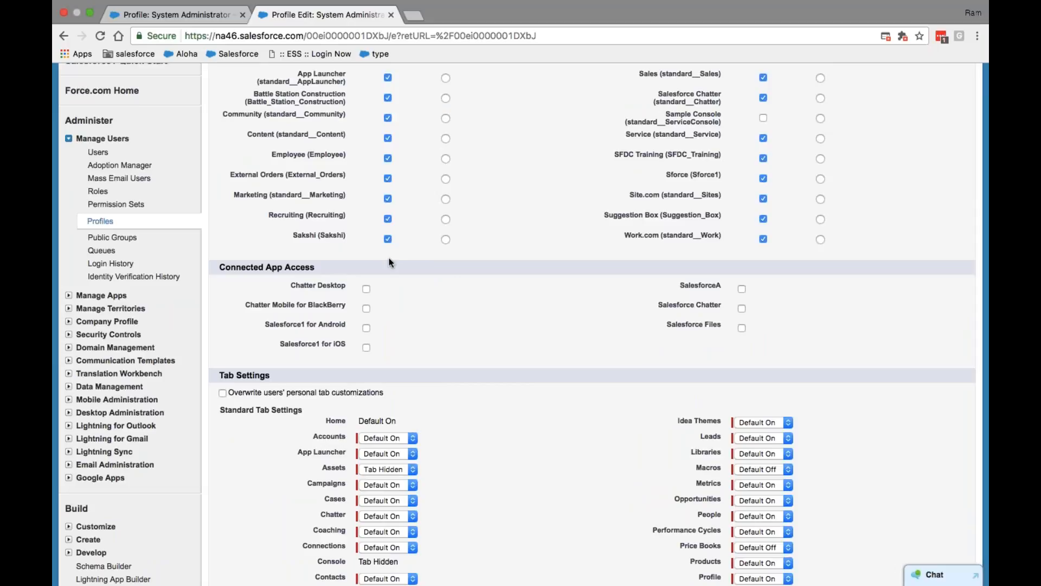
scroll(366, 329, down, 6)
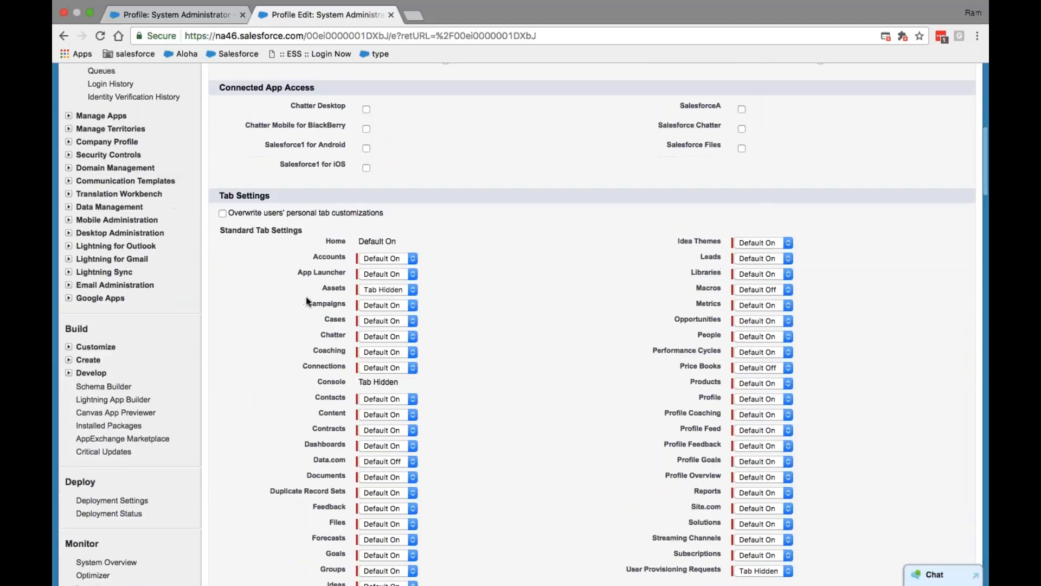
scroll(375, 284, up, 12)
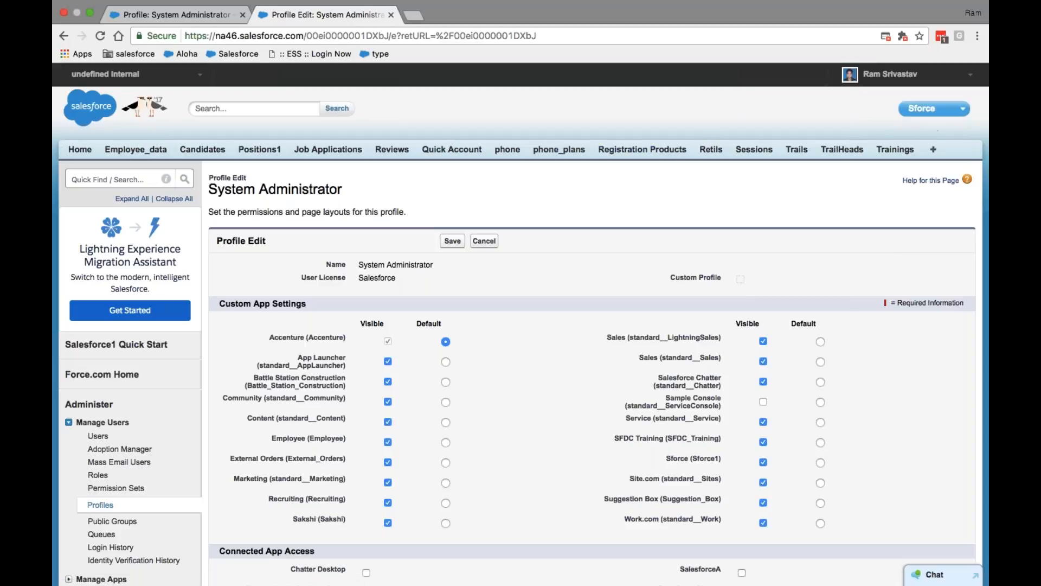
Switch to the Employee app and then back to the Sforce app
click(934, 109)
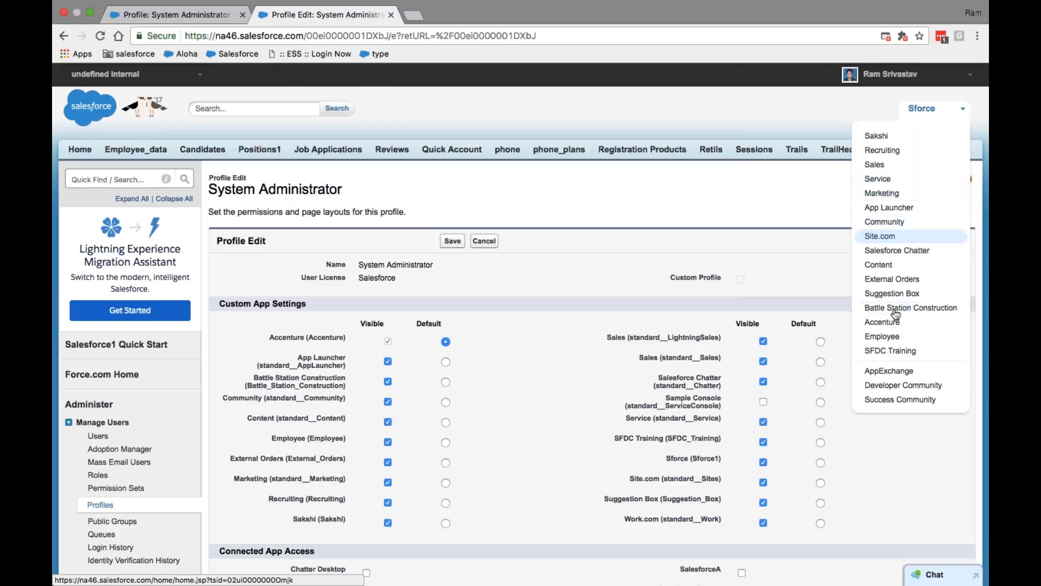
click(888, 337)
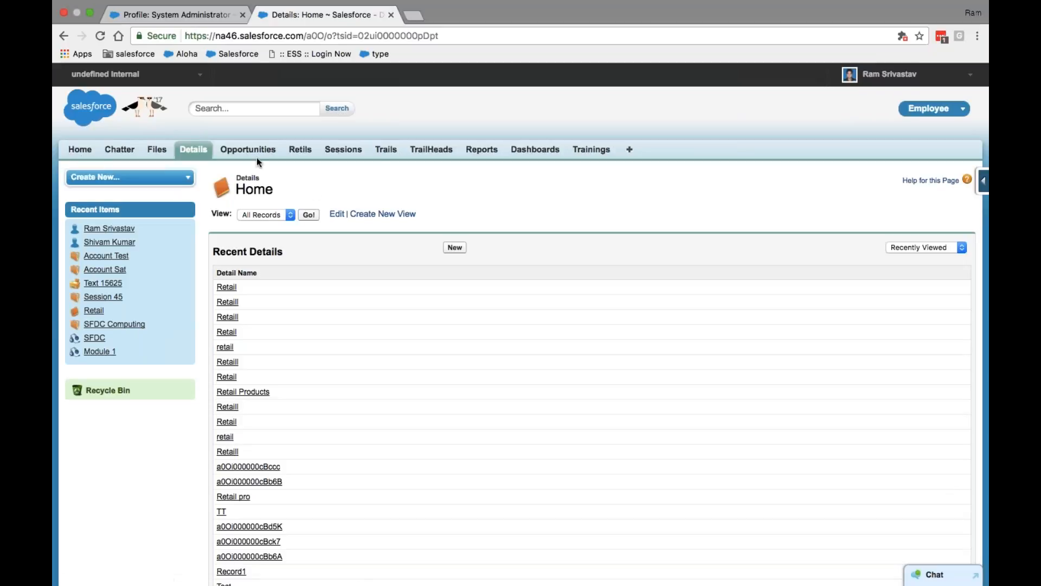
click(933, 108)
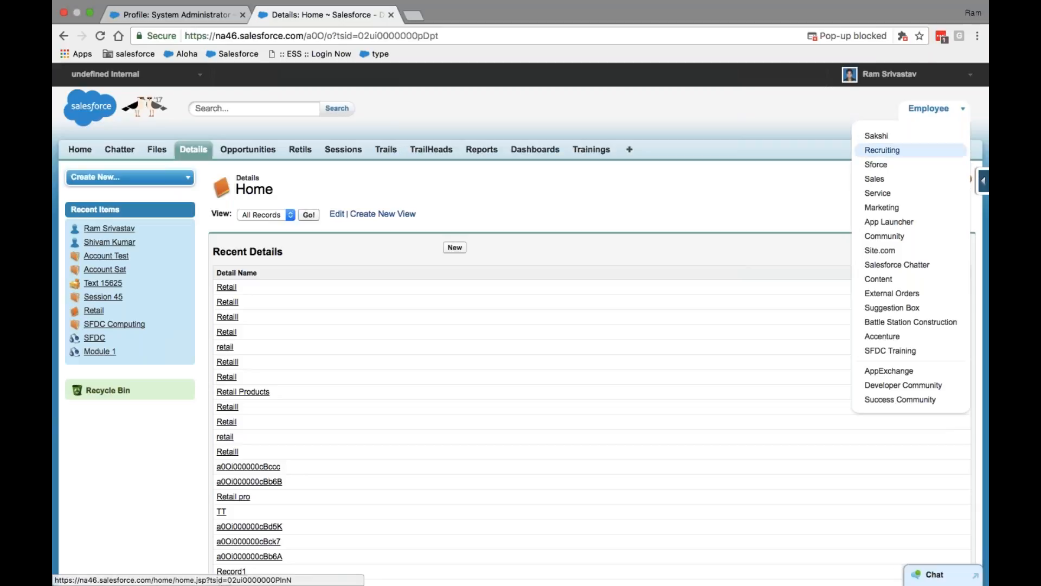
click(883, 169)
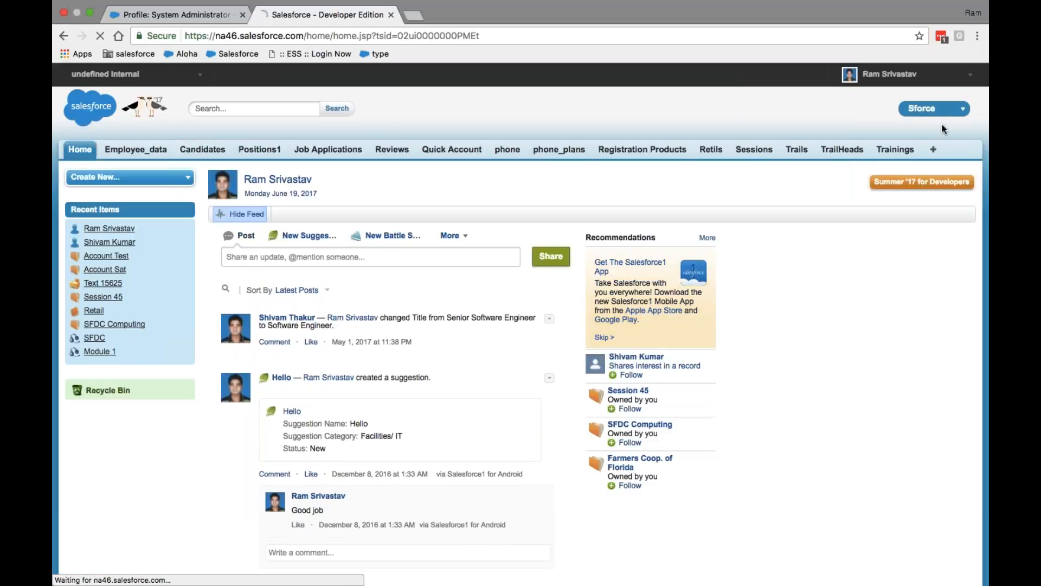
Go to Setup and open the System Administrator profile from Recent Items
click(936, 76)
click(850, 119)
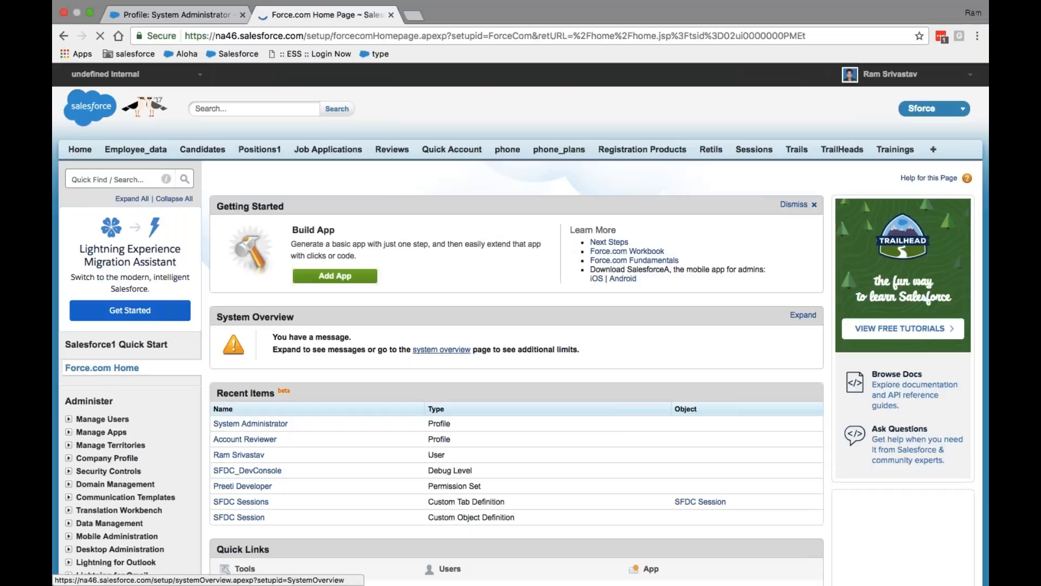
click(250, 424)
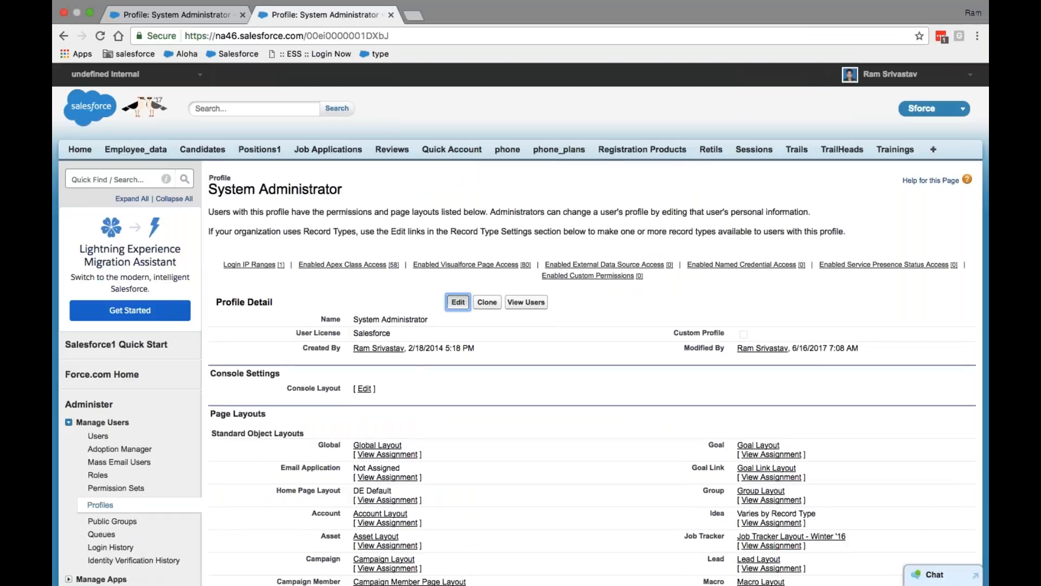
Edit the System Administrator profile again and set the Accounts tab to Tab Hidden
click(459, 302)
scroll(607, 336, down, 2)
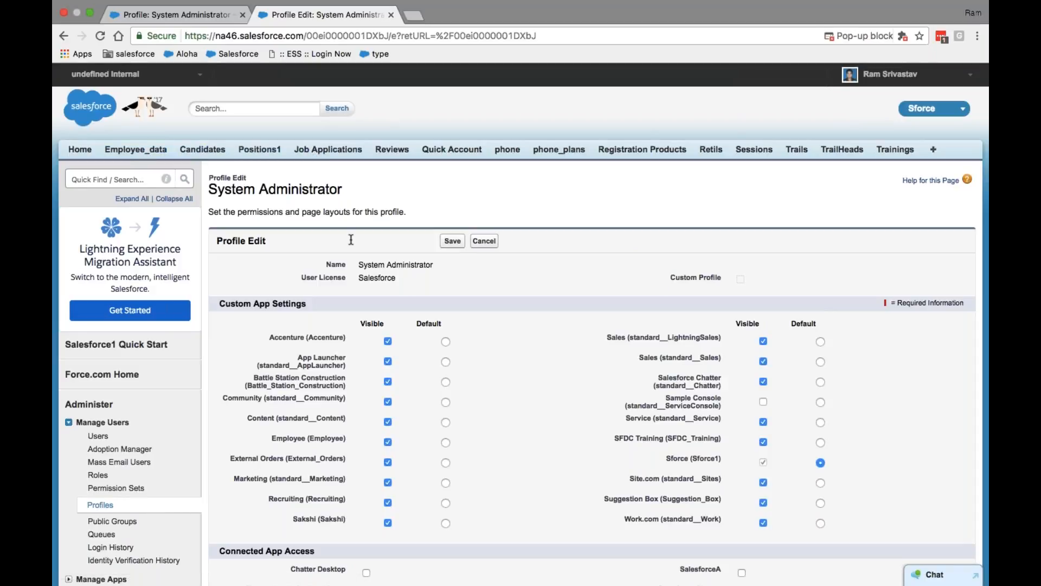
scroll(403, 309, down, 10)
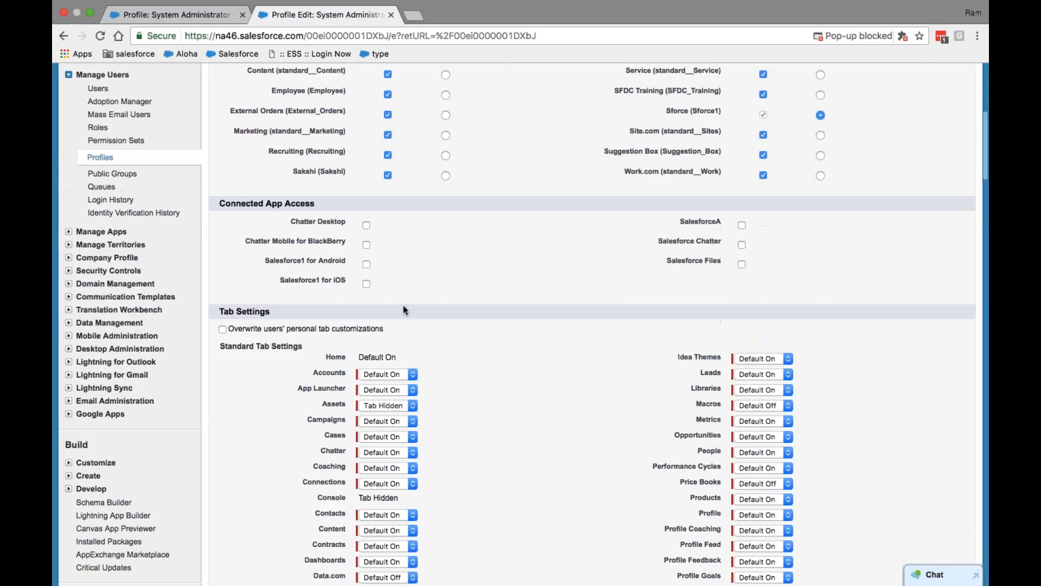
click(406, 372)
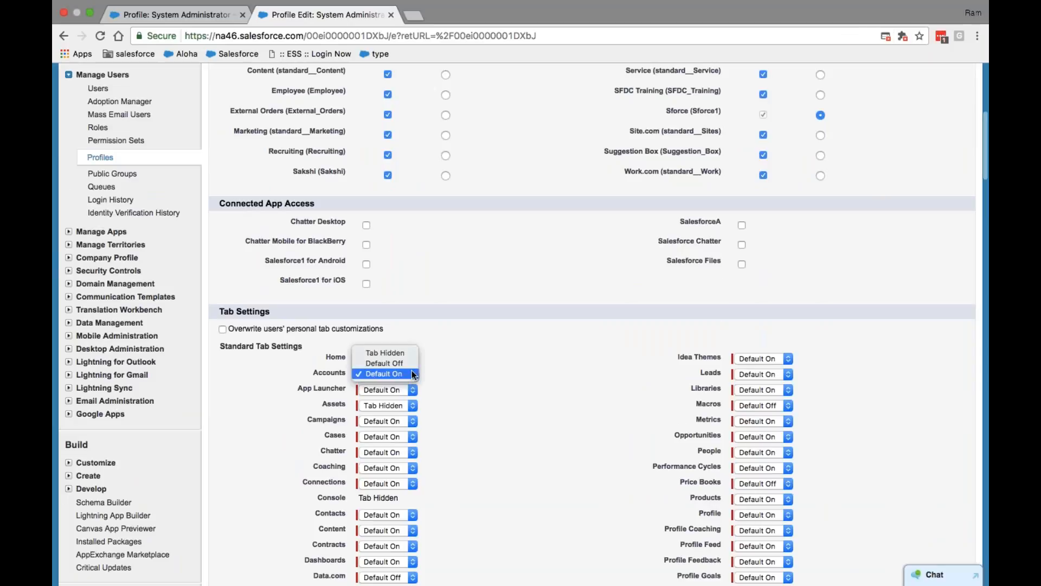
click(405, 354)
scroll(478, 380, up, 8)
scroll(479, 382, up, 3)
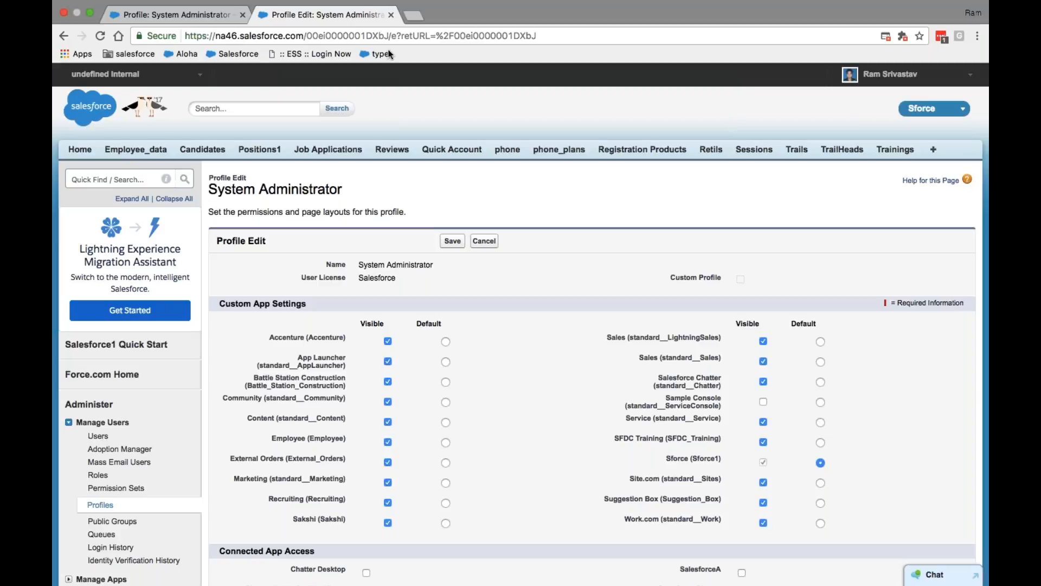
click(201, 18)
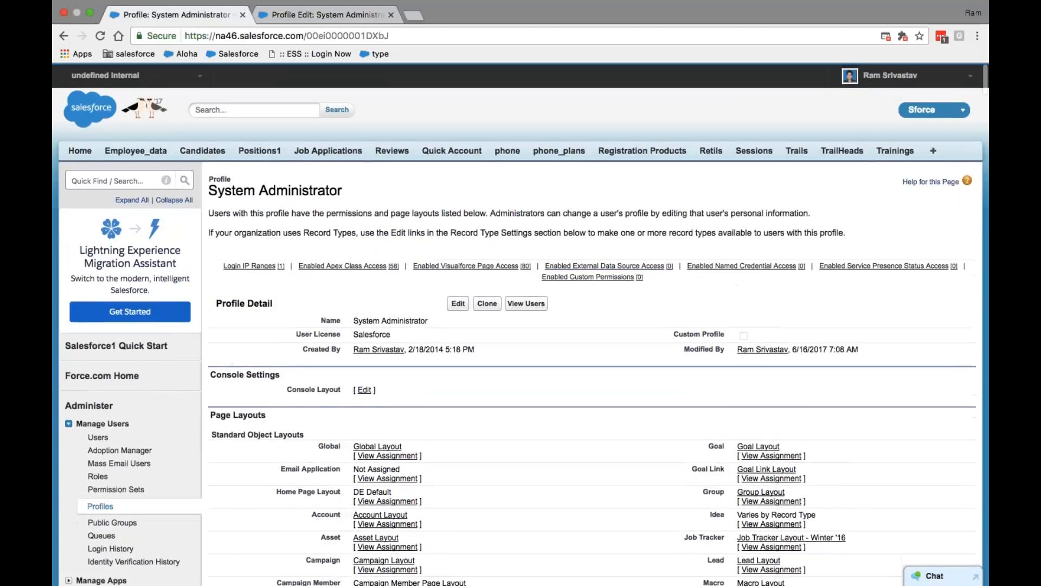
Remove the phone through Trainings tabs from the Sforce app's selected tabs
click(934, 152)
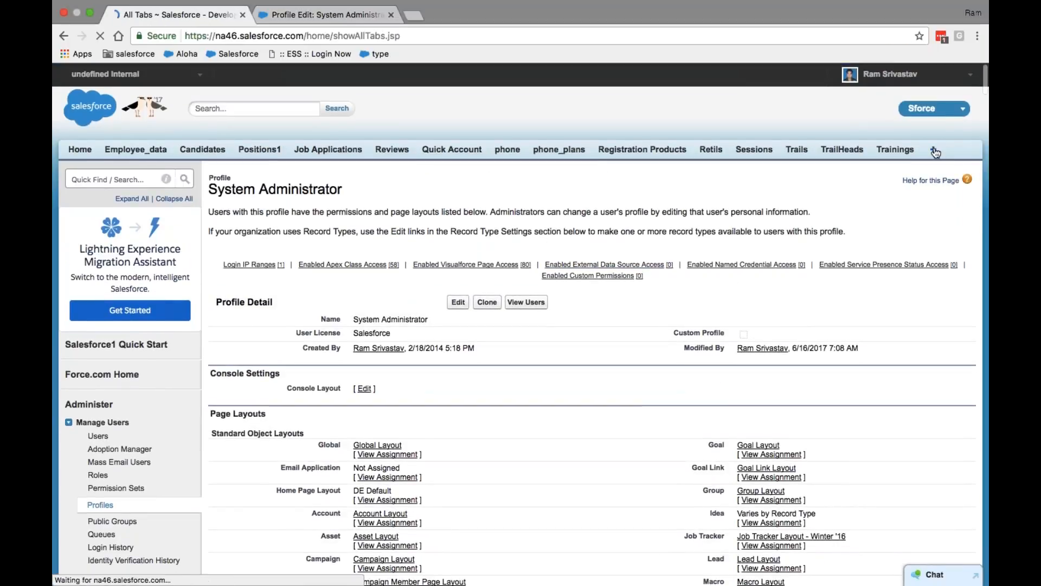
click(928, 234)
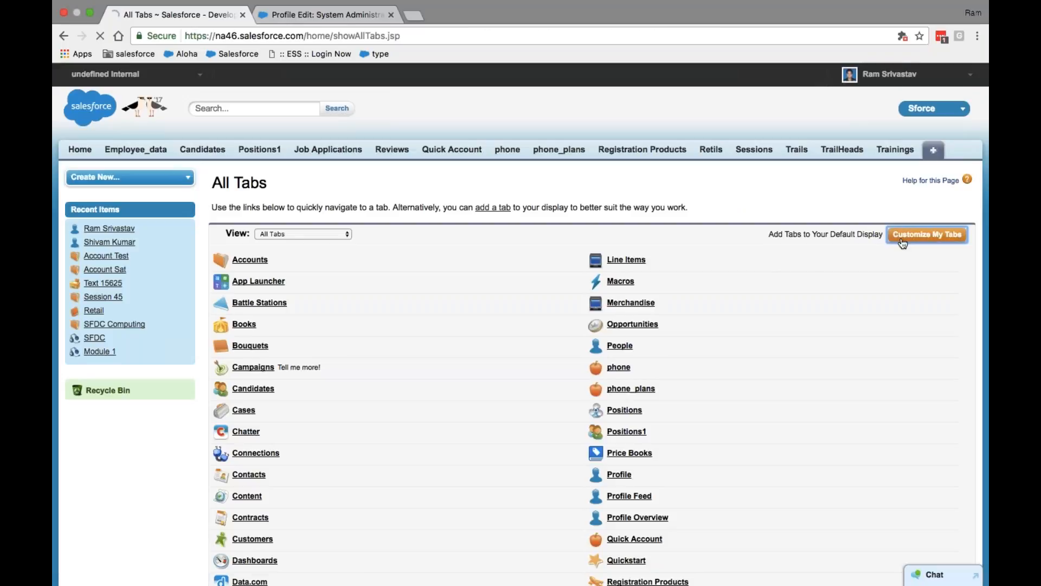
drag(409, 376, 410, 355)
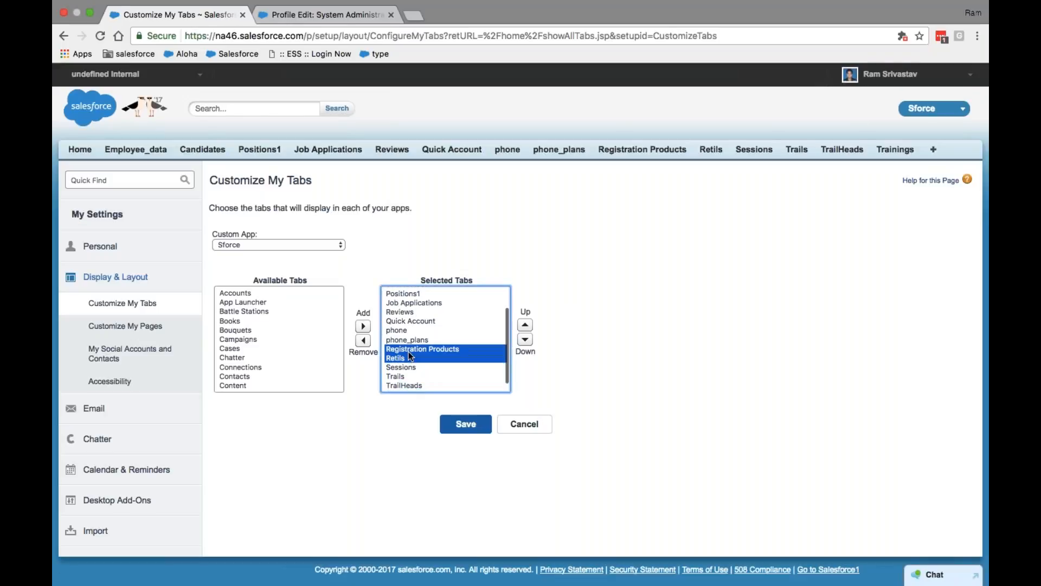
click(406, 331)
key(shift+Down)
key(shift+Down)
key(shift+Down)
key(shift+Down)
key(shift+Down)
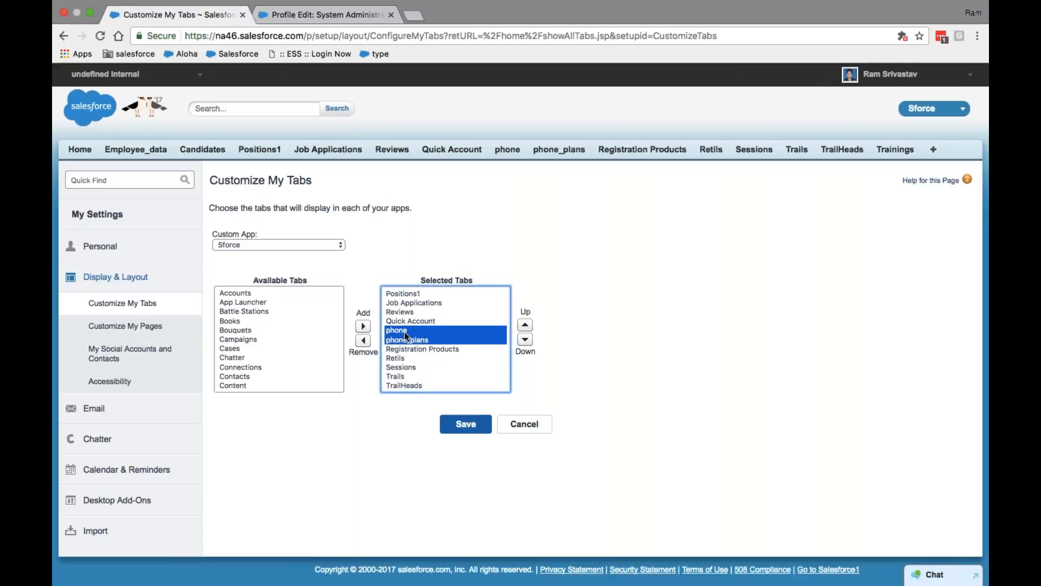
key(shift+Down)
key(shift+Down)
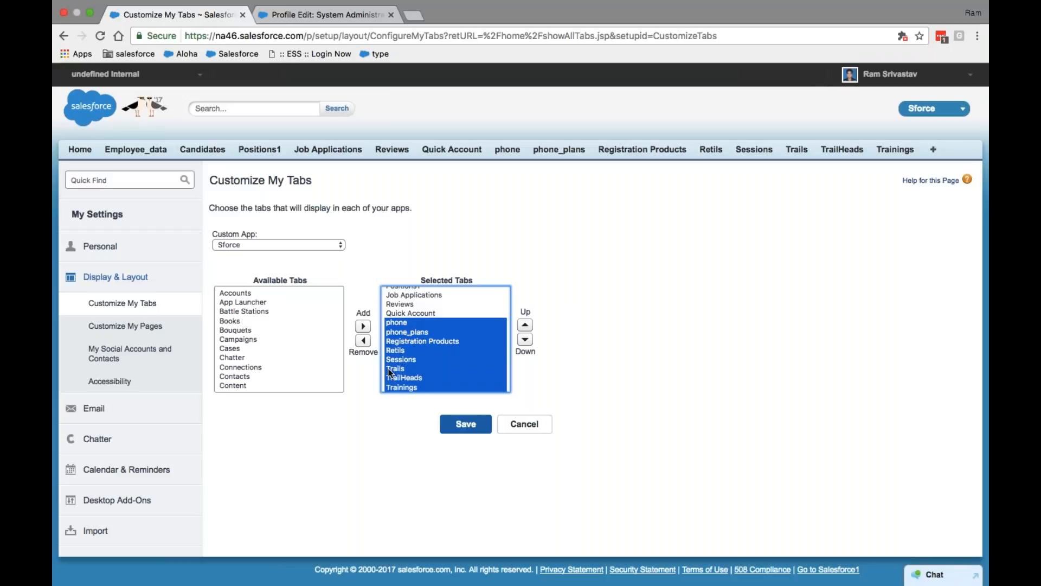
click(363, 340)
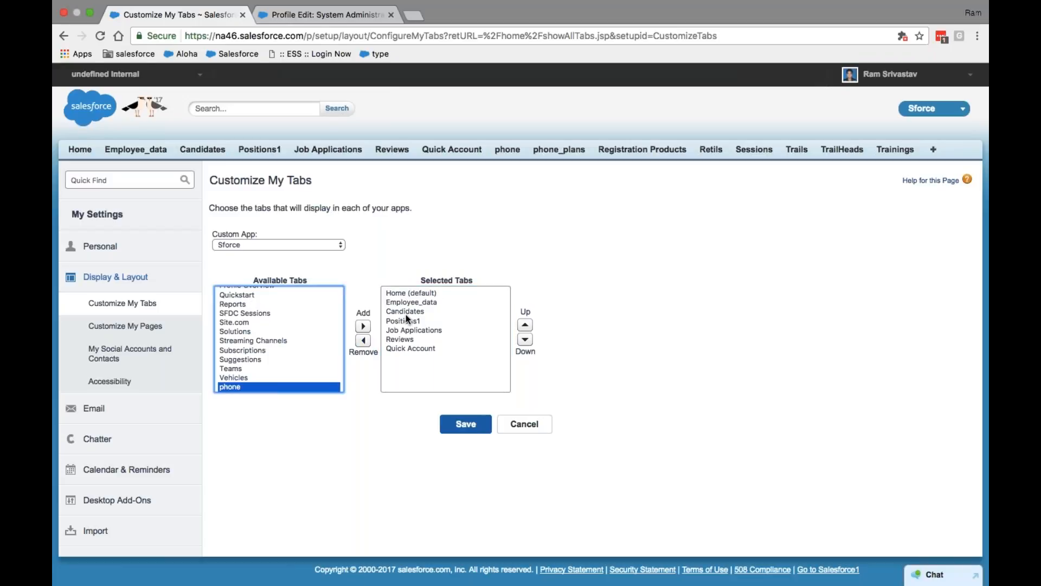
Add Accounts and Contacts to the app's tabs and save the arrangement
click(238, 322)
key(Home)
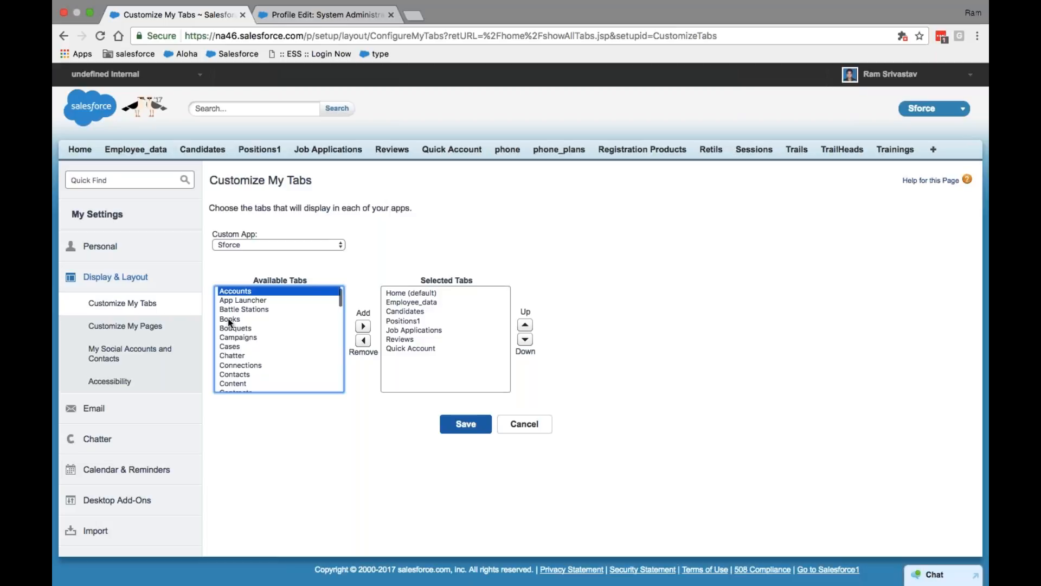
click(363, 326)
click(228, 312)
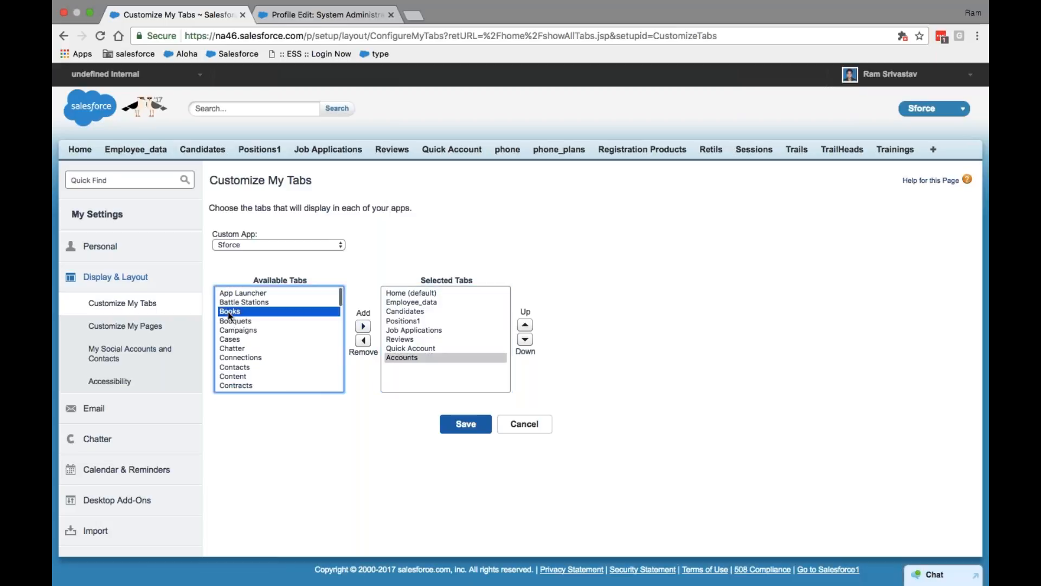
key(Down)
key(Down)
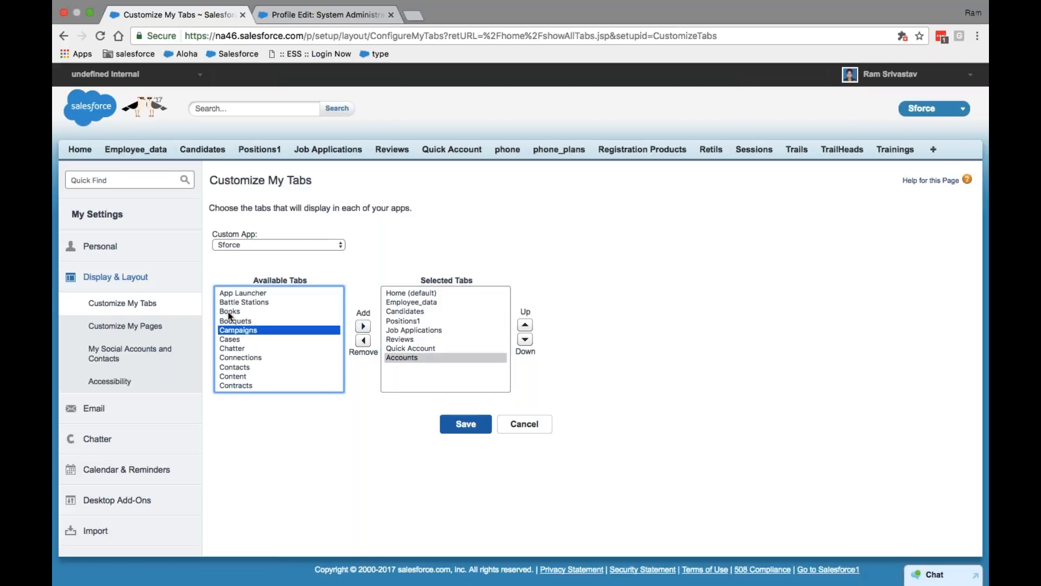
key(Down)
key(Down)
key(Down)
key(Down)
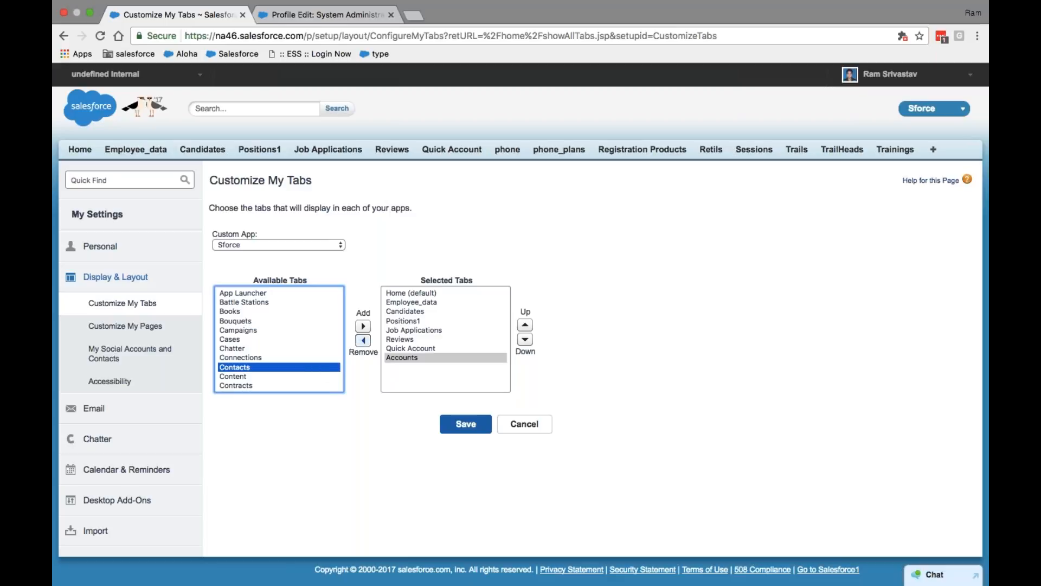
click(363, 327)
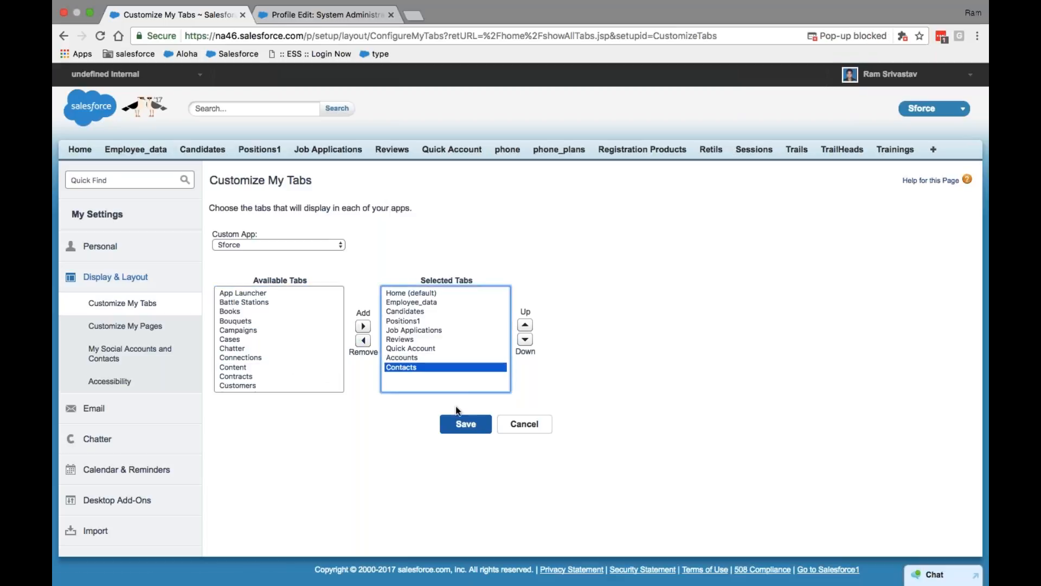
click(464, 425)
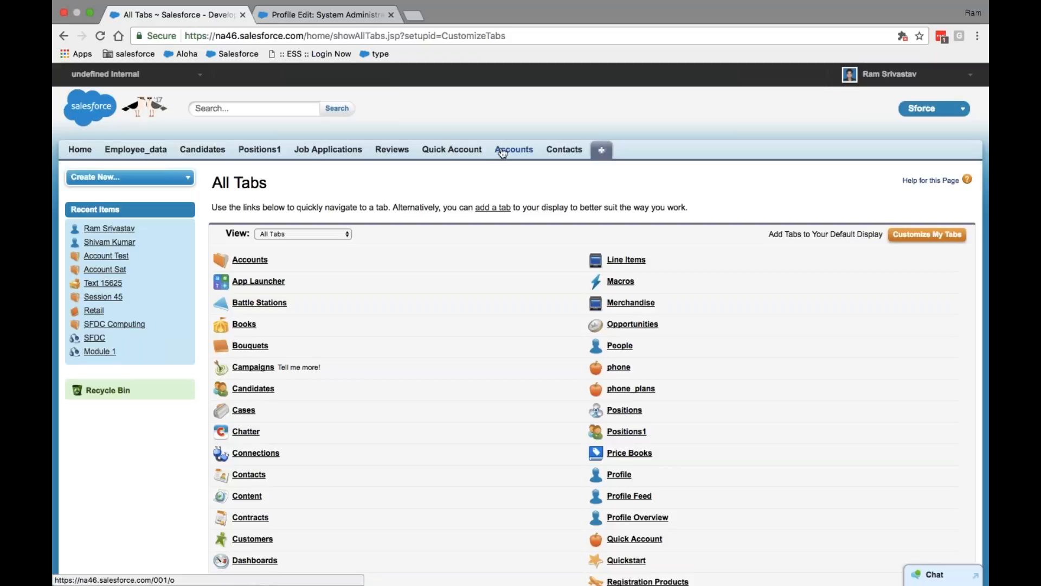
Visit the new Accounts and Contacts tabs, ending on the Accounts home page
click(509, 152)
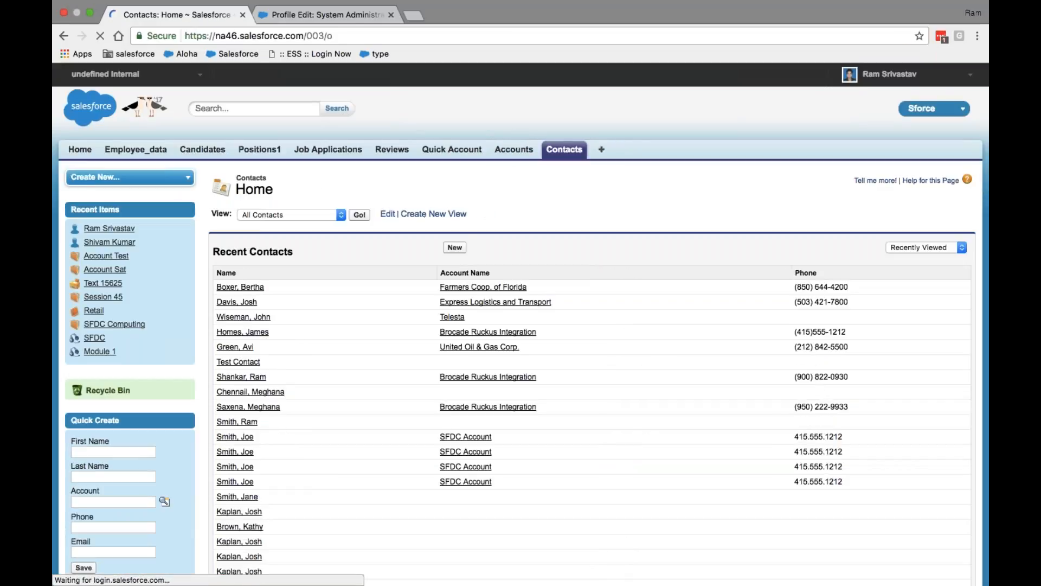
click(529, 153)
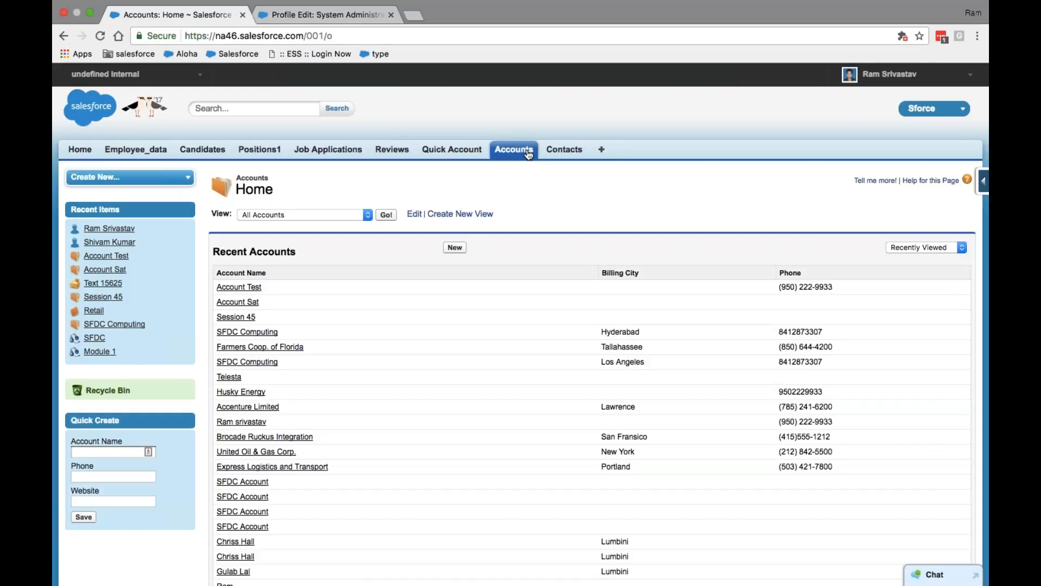
click(564, 152)
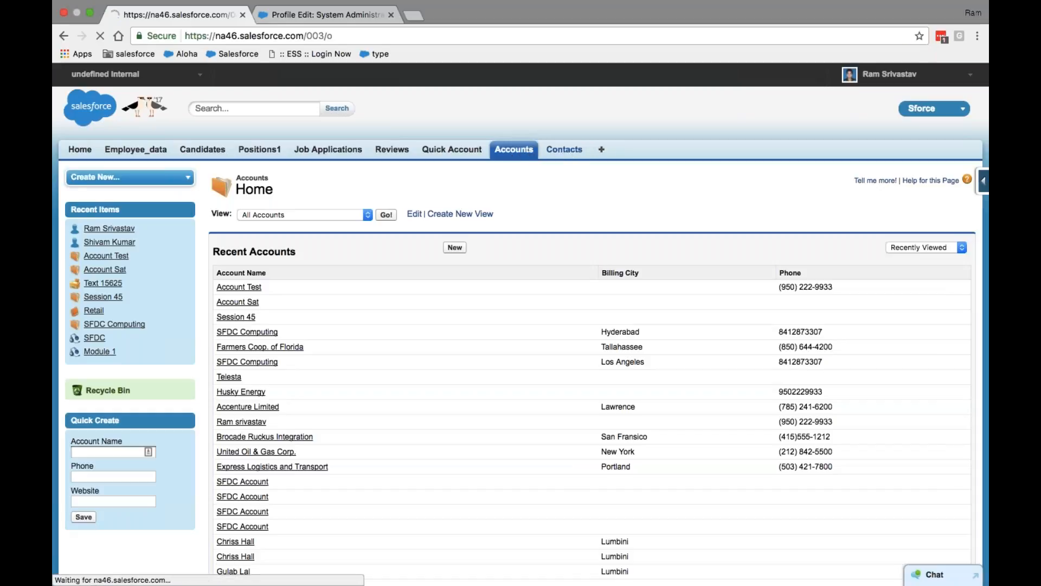
click(515, 150)
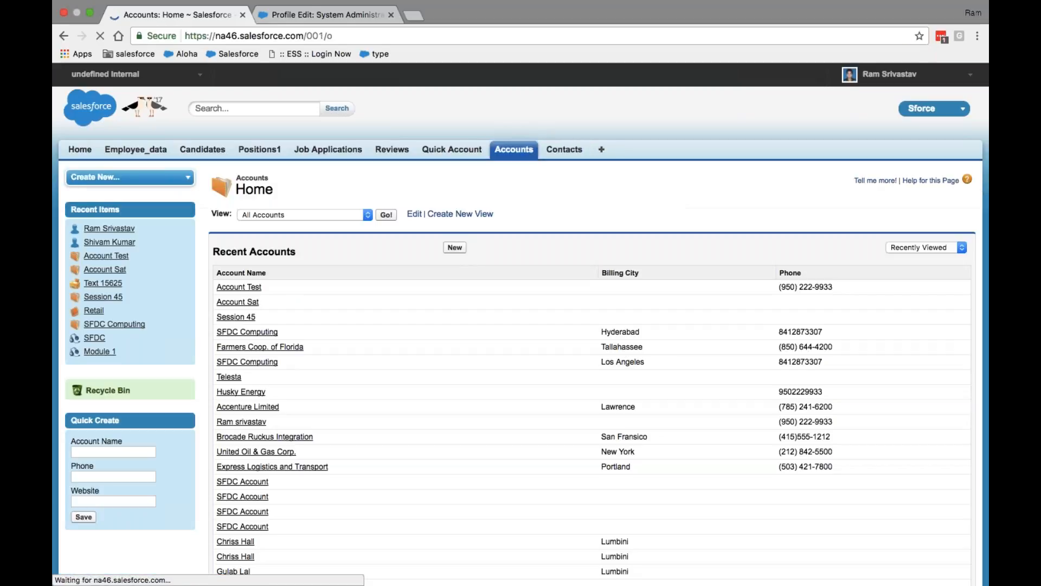
Set the Contacts tab to Tab Hidden on the System Administrator profile and save
click(311, 26)
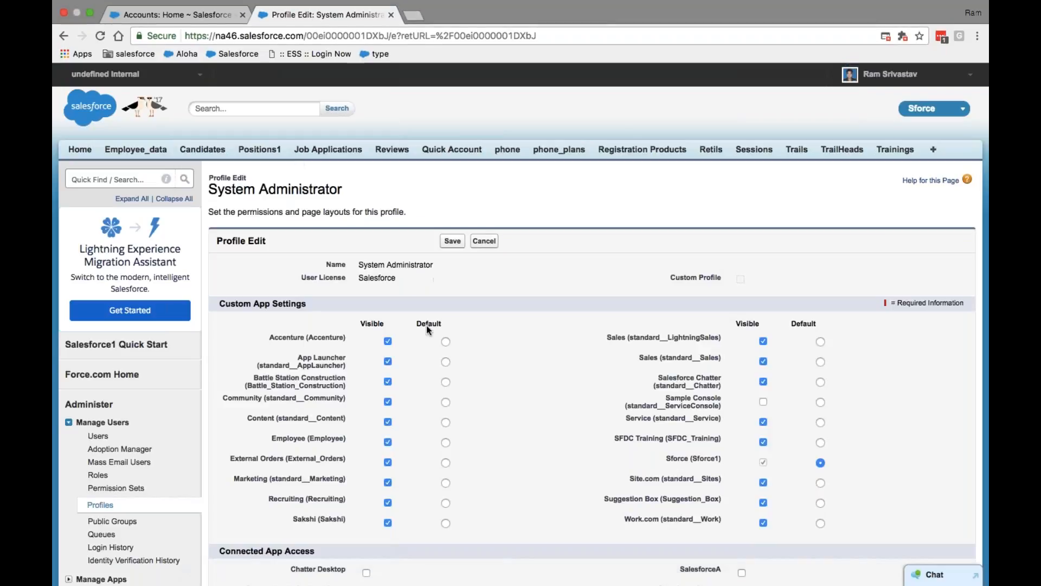
scroll(465, 411, down, 6)
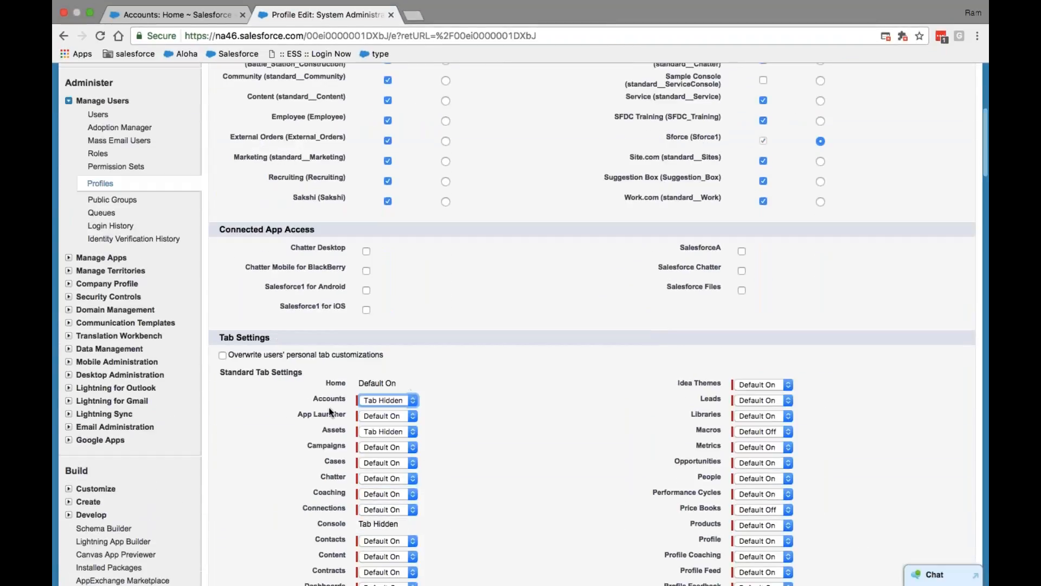
scroll(406, 414, down, 1)
scroll(406, 414, down, 2)
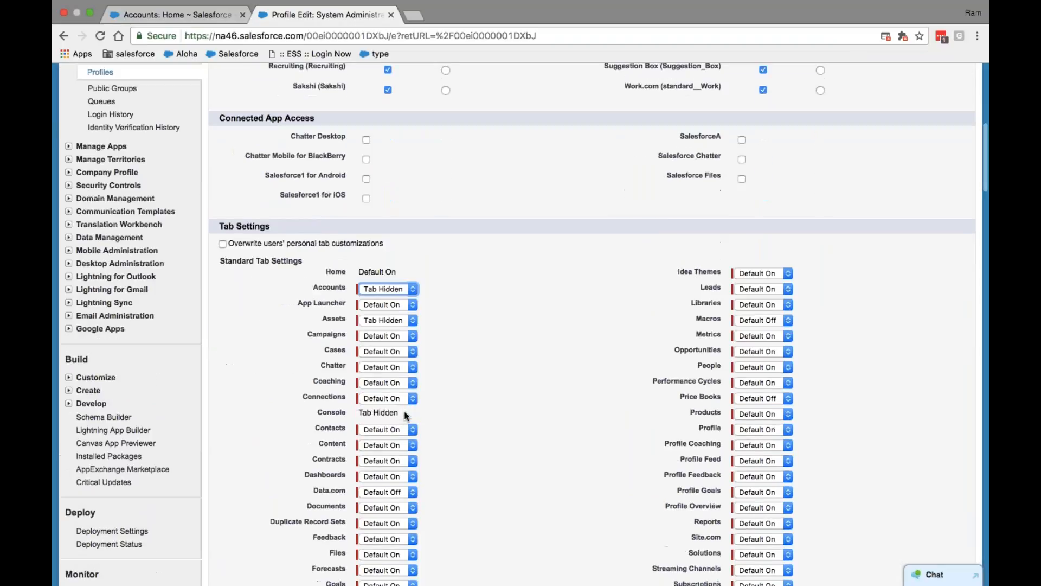
scroll(404, 411, down, 1)
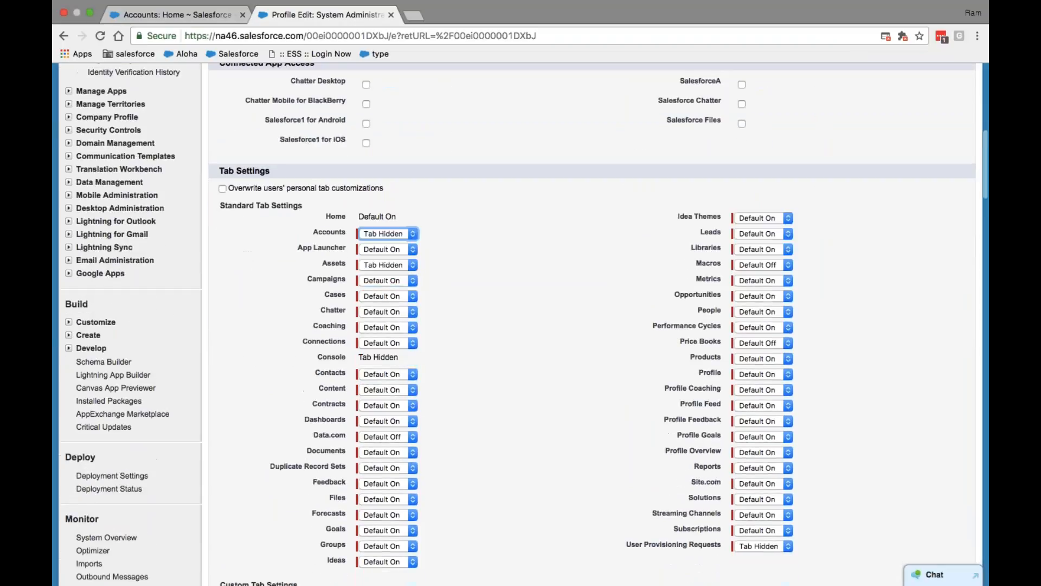
click(410, 372)
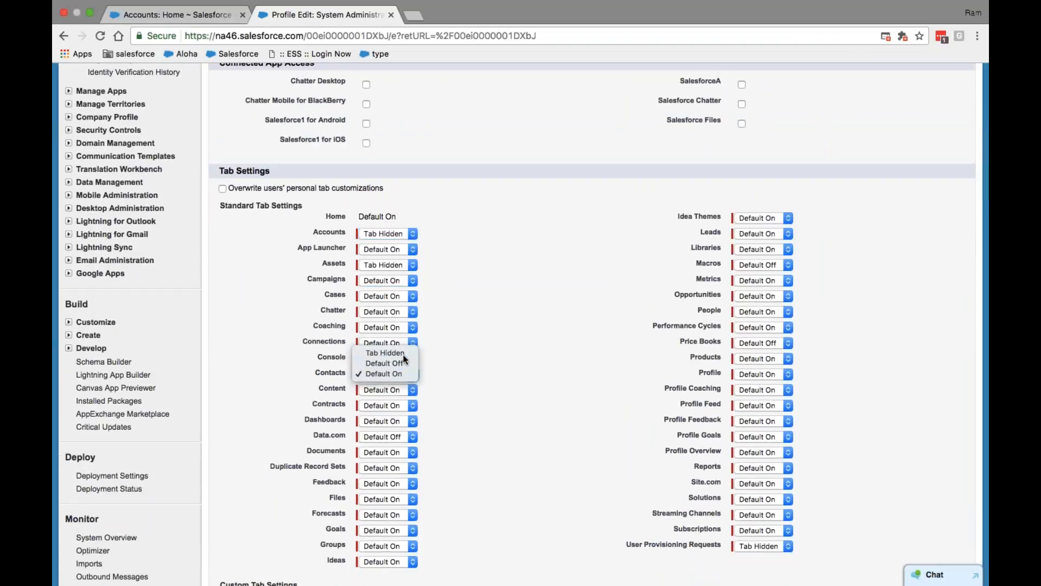
click(403, 355)
scroll(444, 303, up, 9)
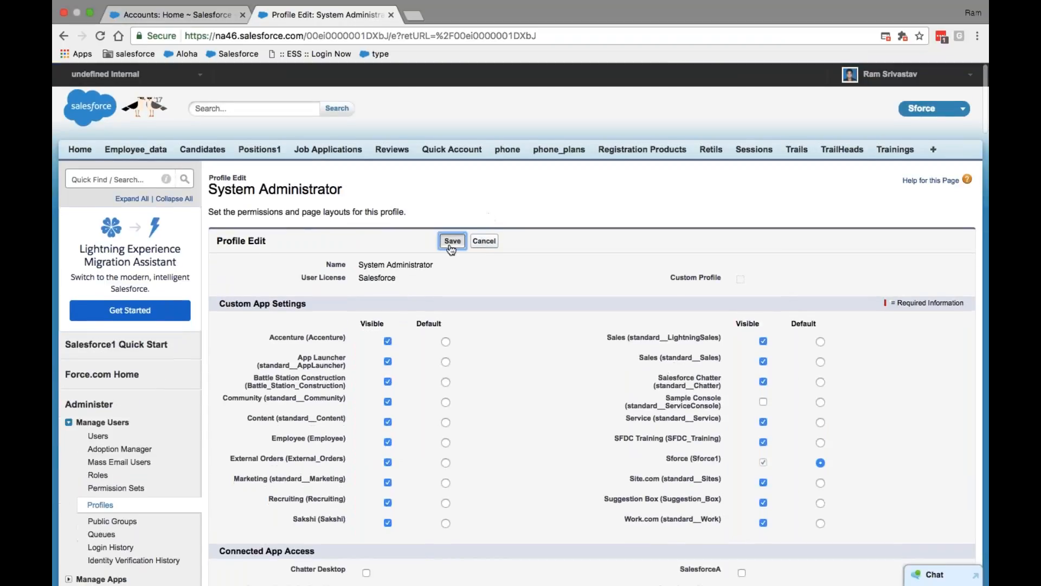
click(456, 241)
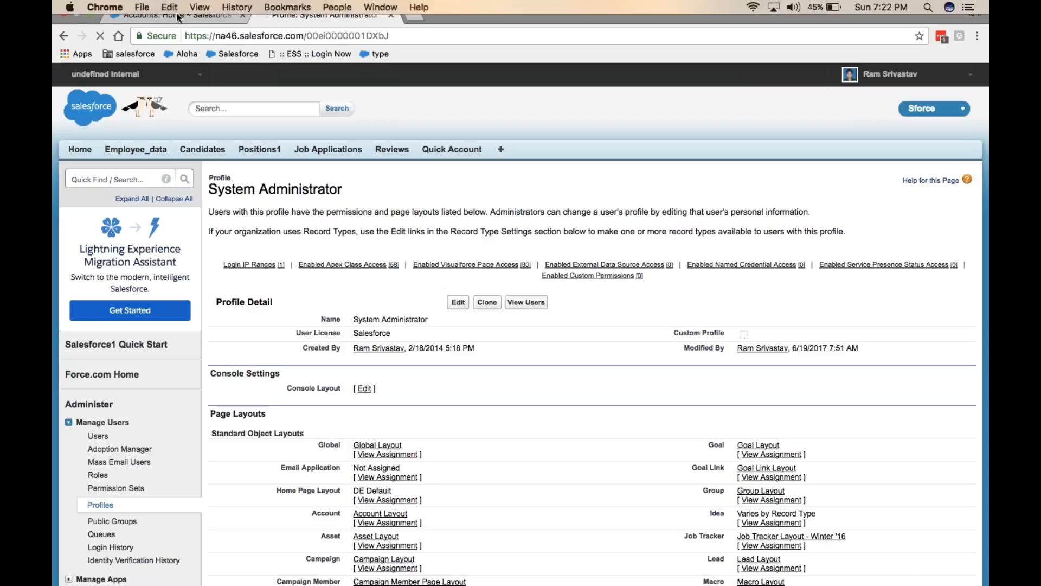
click(187, 25)
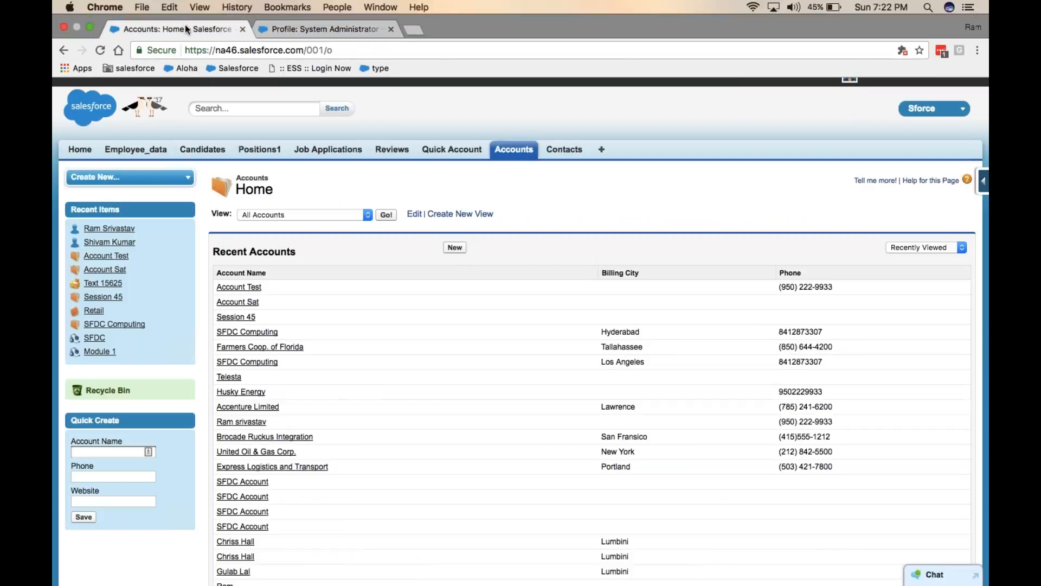
click(108, 54)
click(101, 36)
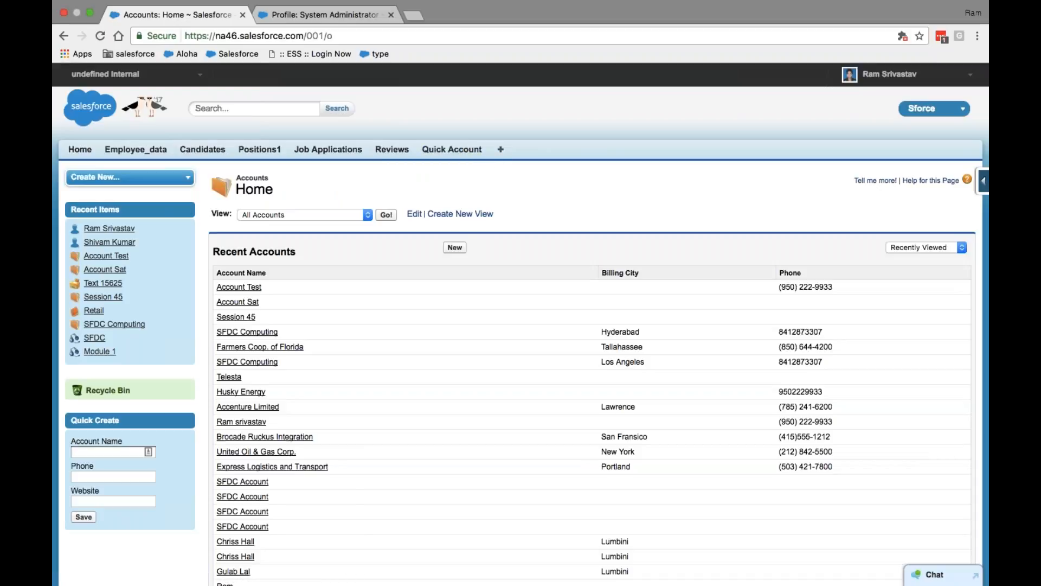
click(502, 151)
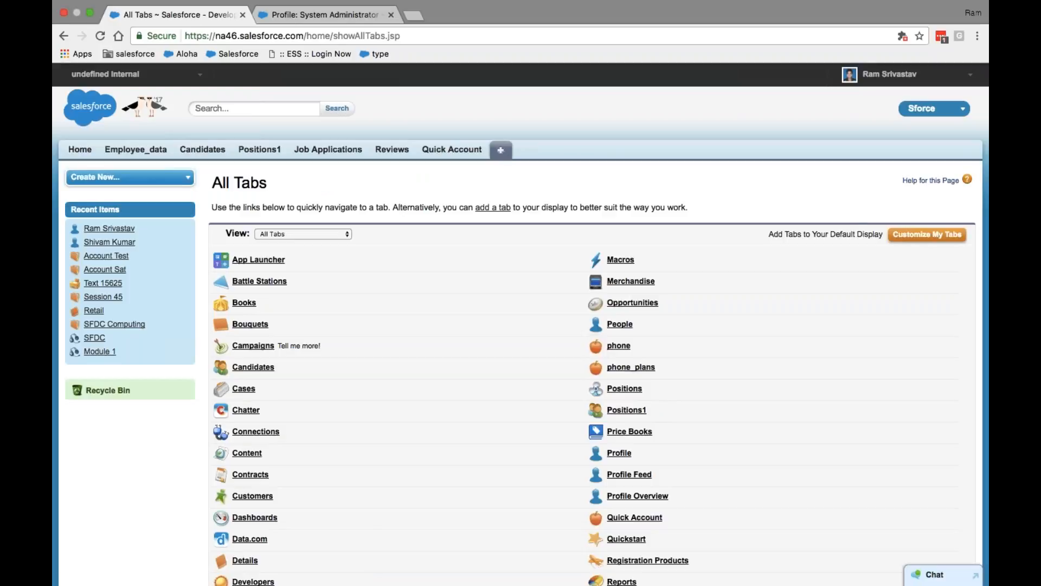
click(917, 235)
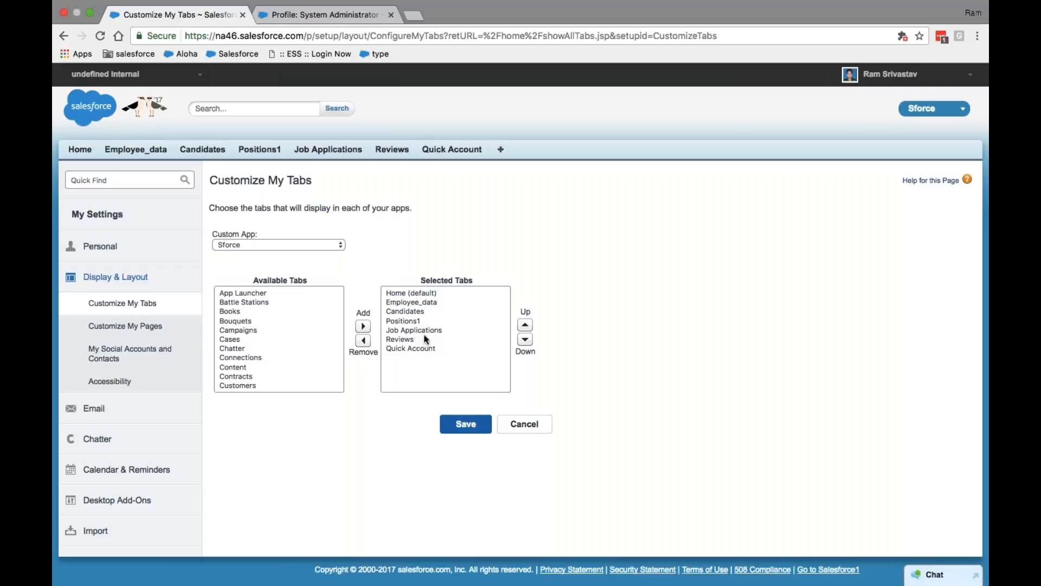
click(524, 424)
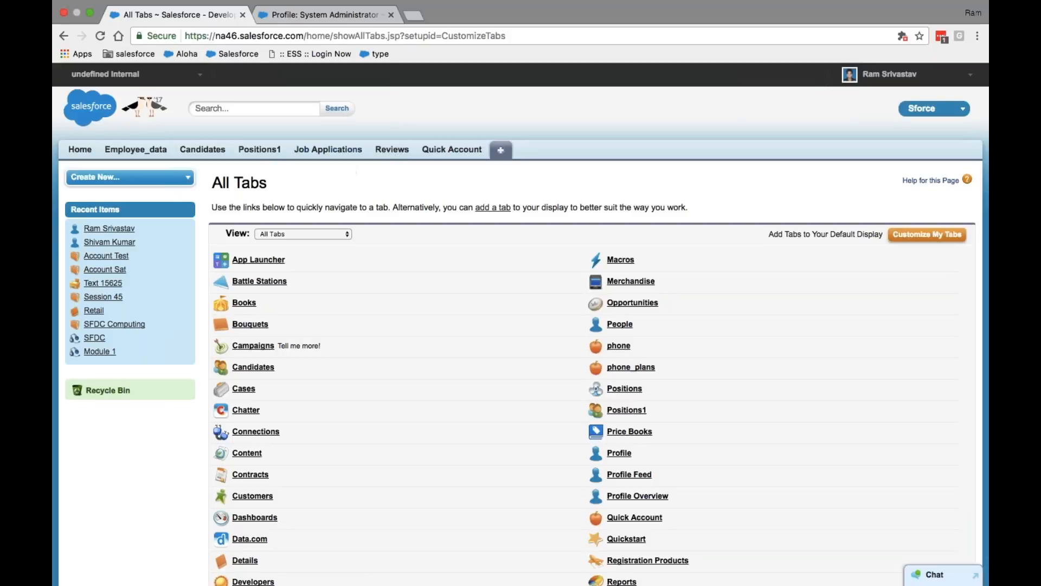
click(325, 15)
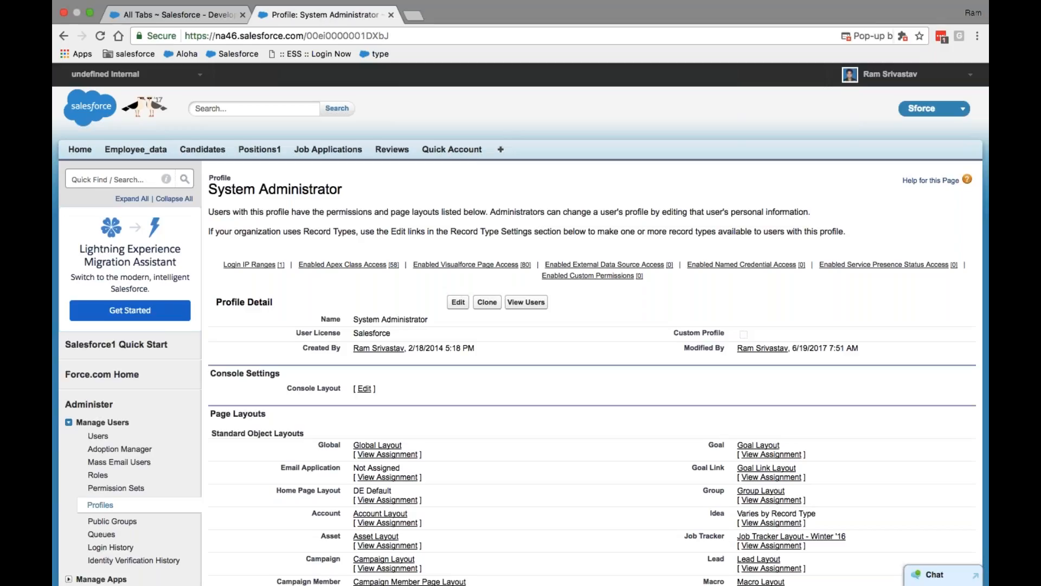
Edit the System Administrator profile and review its permissions and available apps list
click(458, 302)
scroll(458, 302, down, 6)
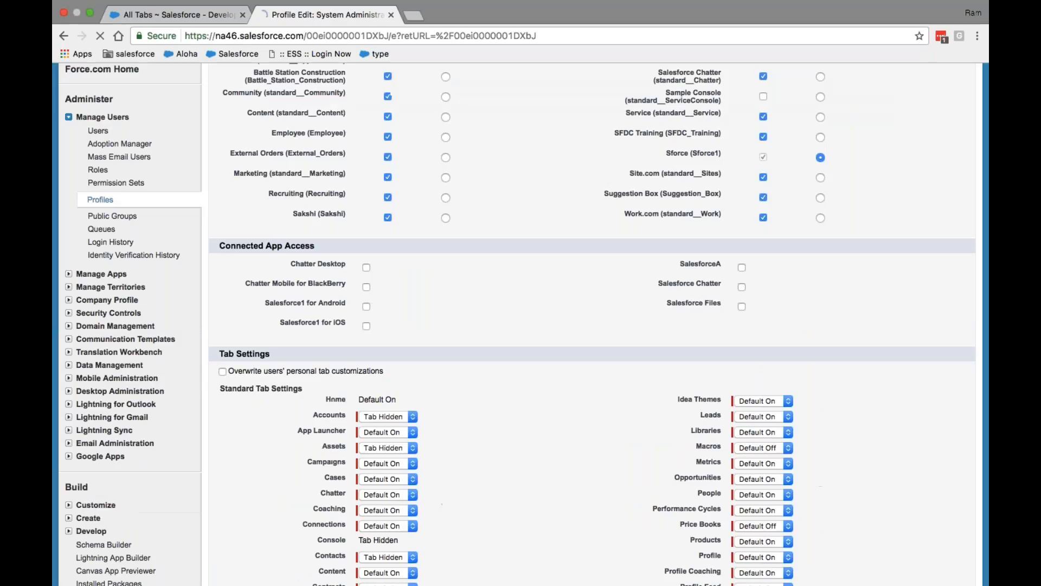
scroll(442, 275, down, 3)
scroll(442, 275, up, 6)
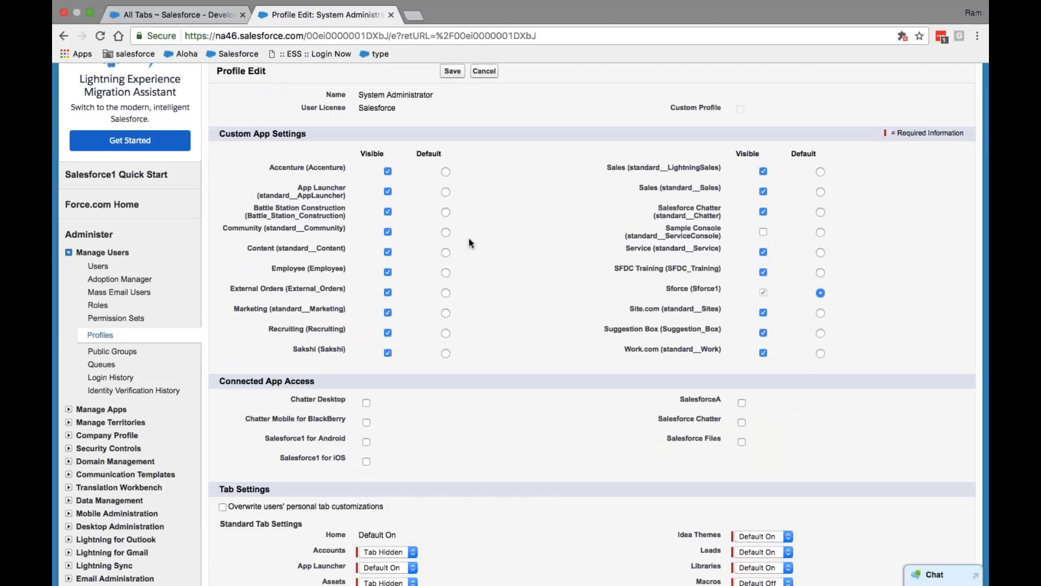
scroll(469, 238, up, 2)
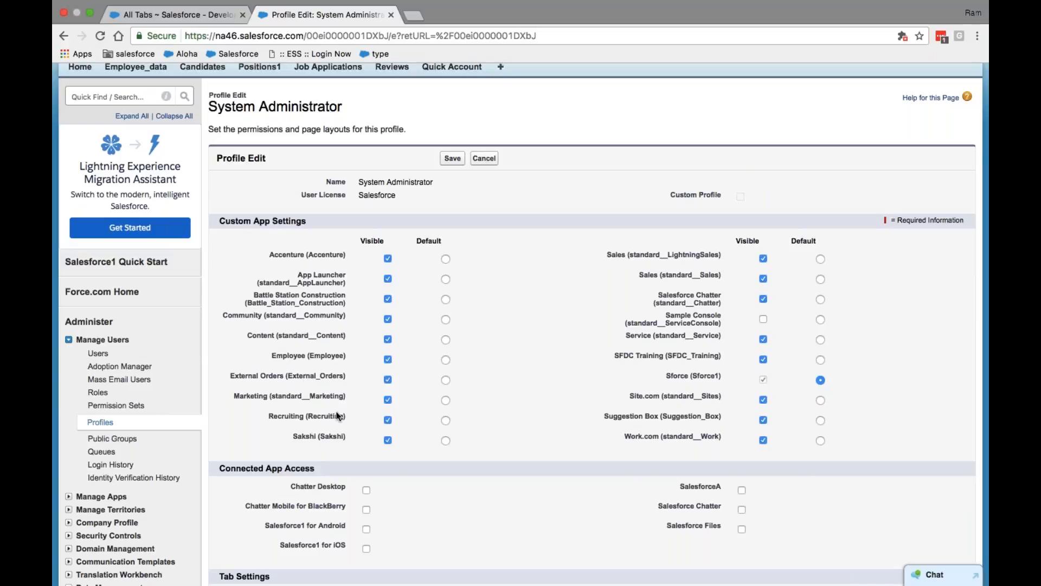
scroll(662, 249, up, 2)
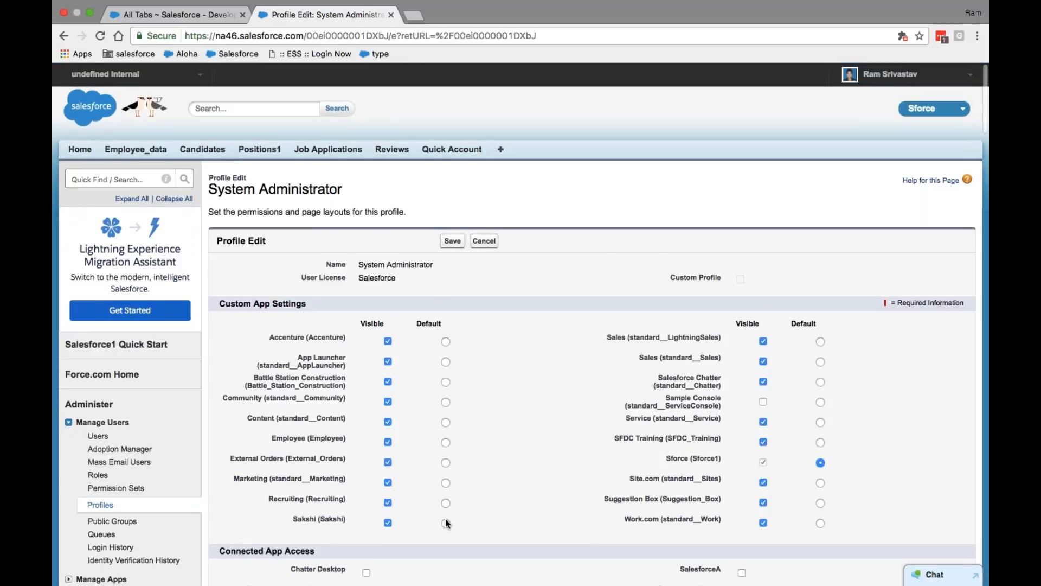
click(946, 112)
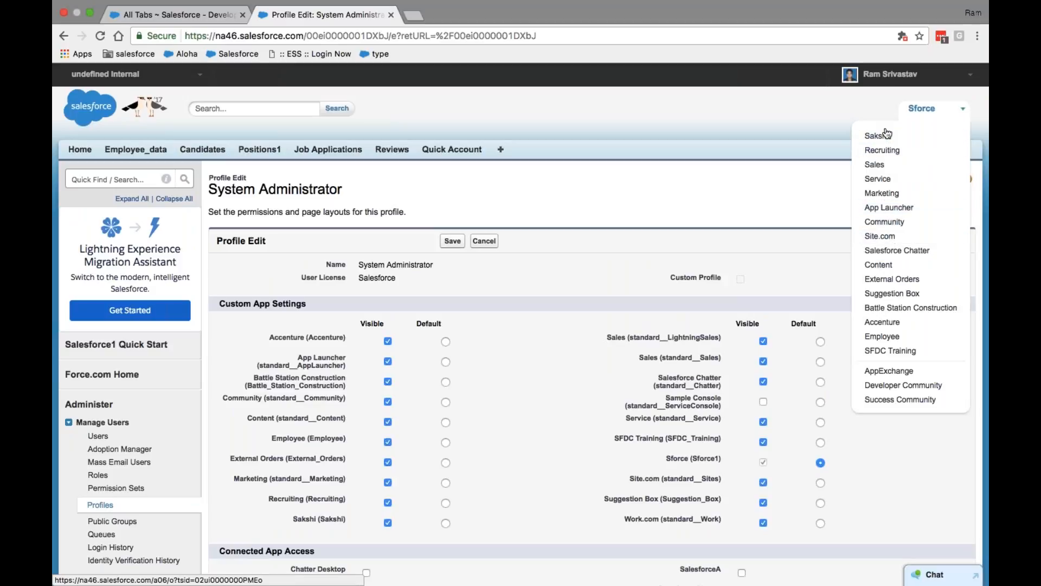
scroll(597, 346, down, 10)
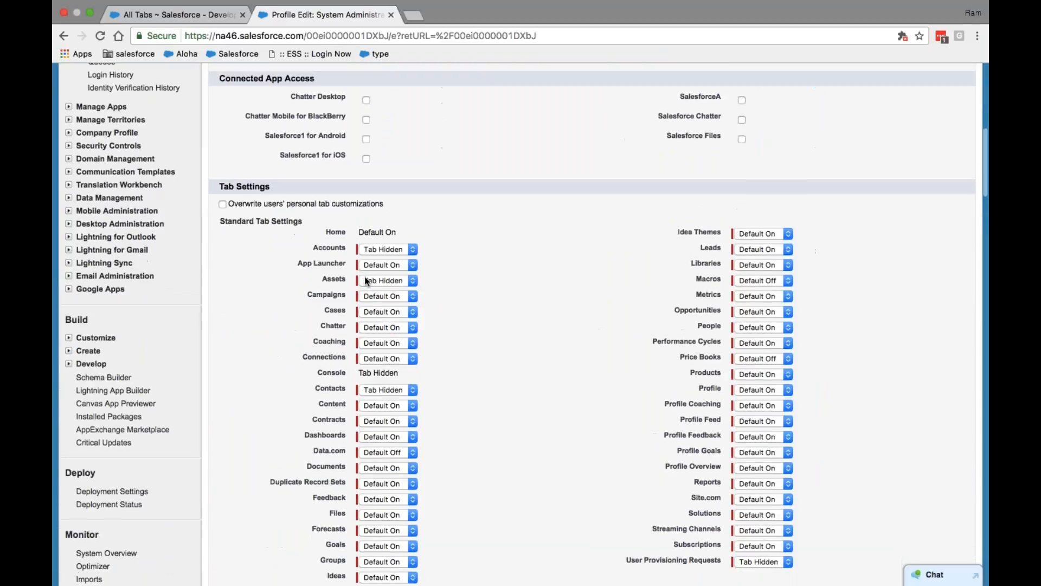
scroll(395, 342, down, 12)
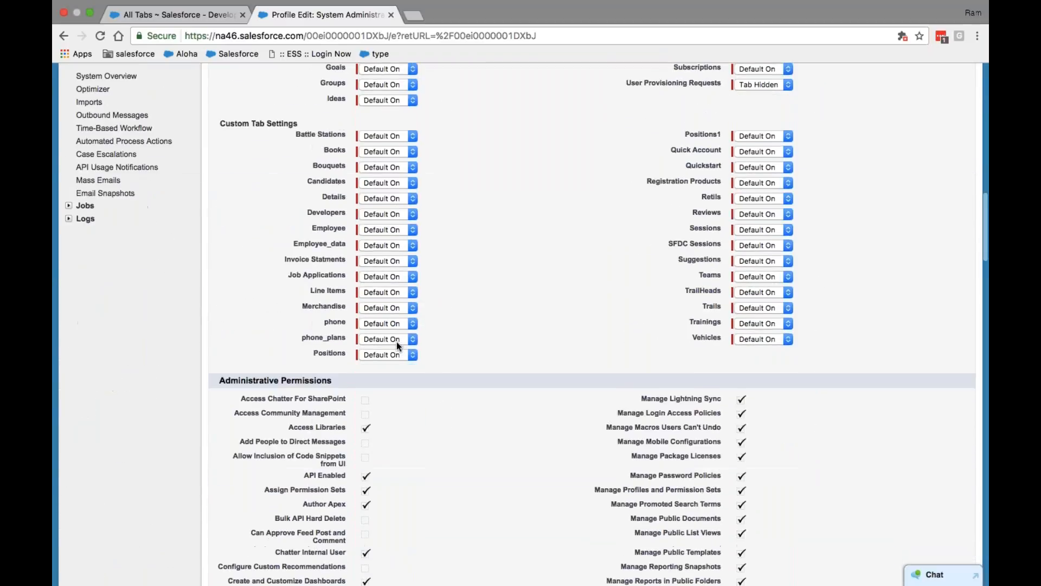
scroll(398, 346, down, 15)
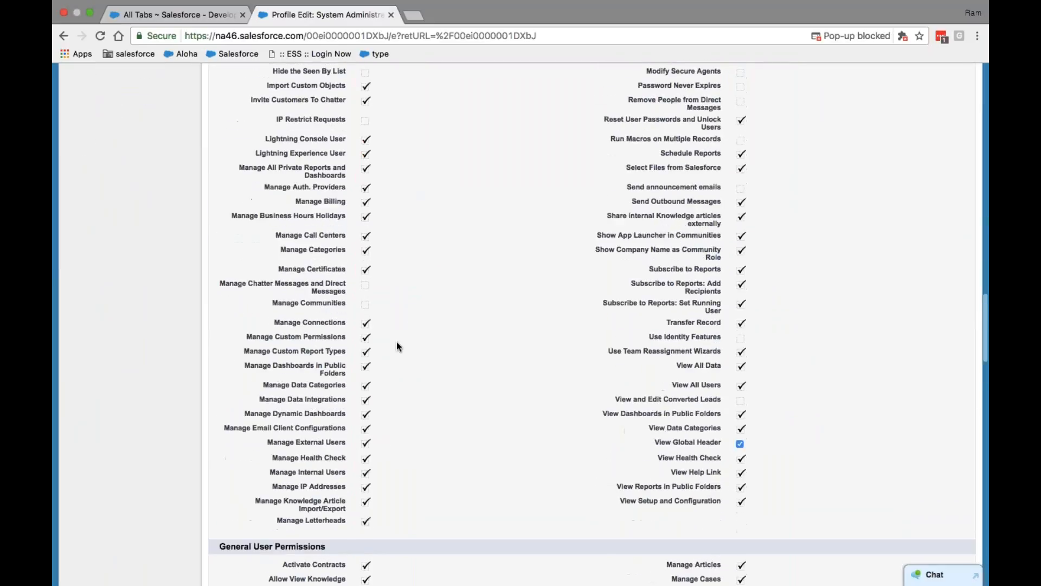
scroll(399, 346, down, 6)
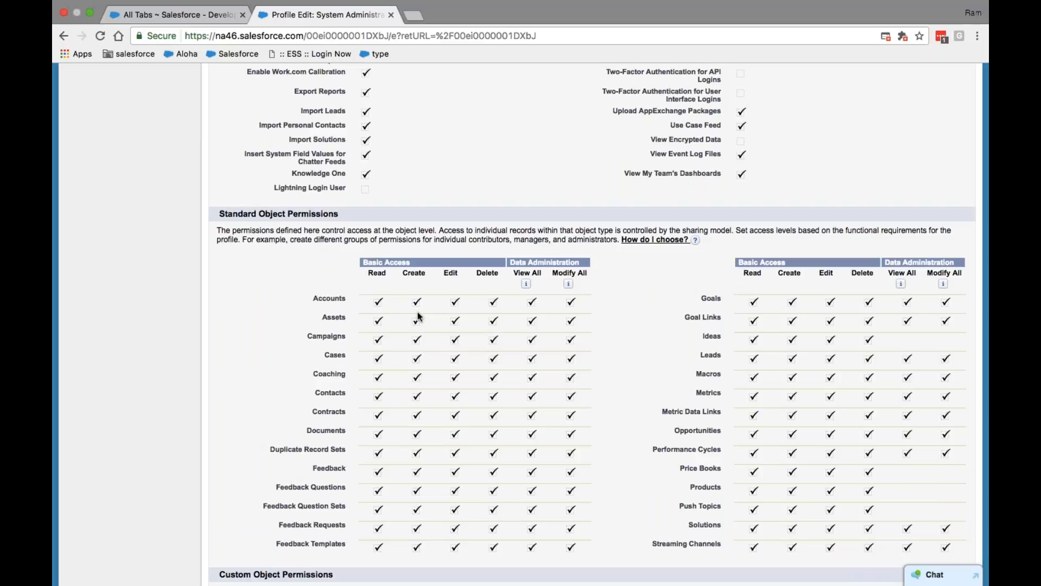
mouse_move(525, 283)
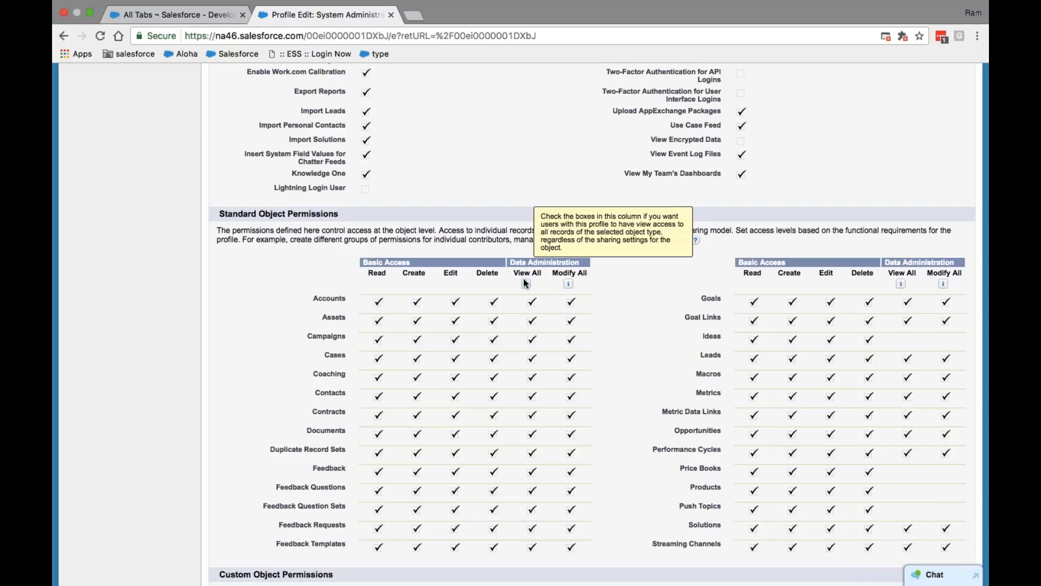
scroll(525, 283, up, 15)
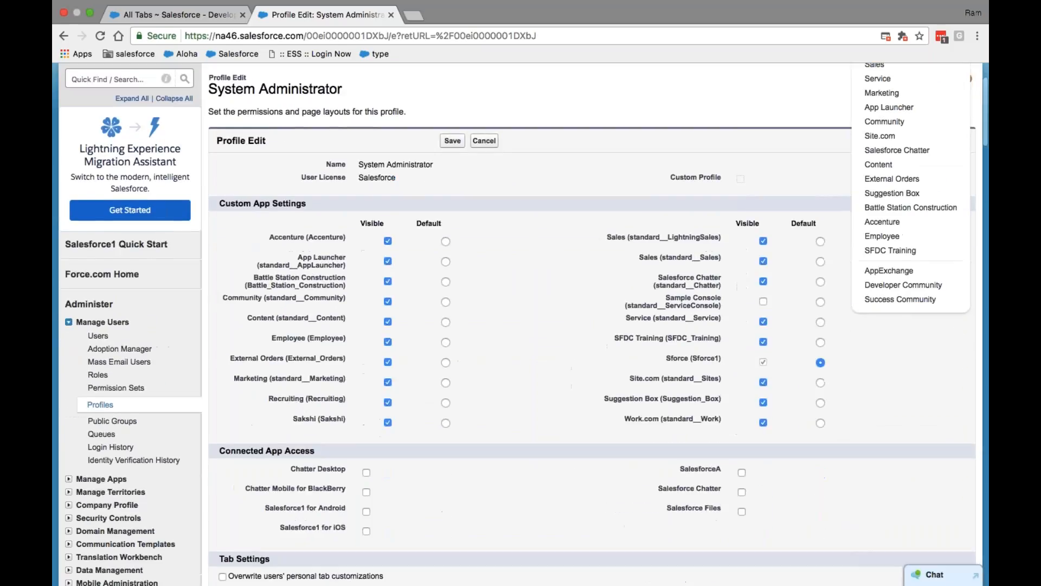
scroll(593, 326, down, 20)
scroll(592, 326, down, 3)
scroll(592, 326, up, 15)
scroll(419, 204, up, 20)
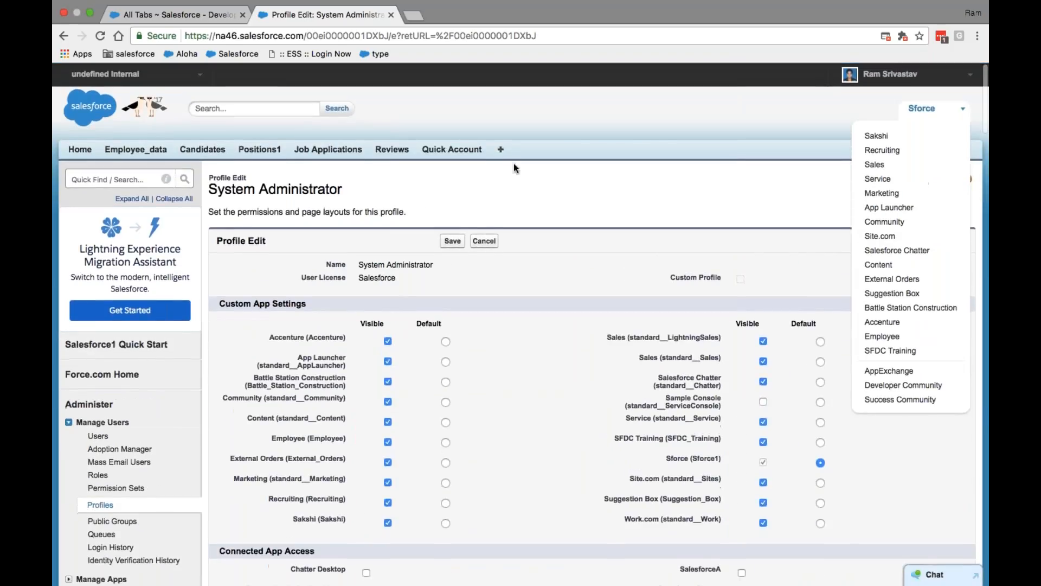
Search Quick Find for 'profil' and go to the Profiles list
click(111, 179)
text(profil)
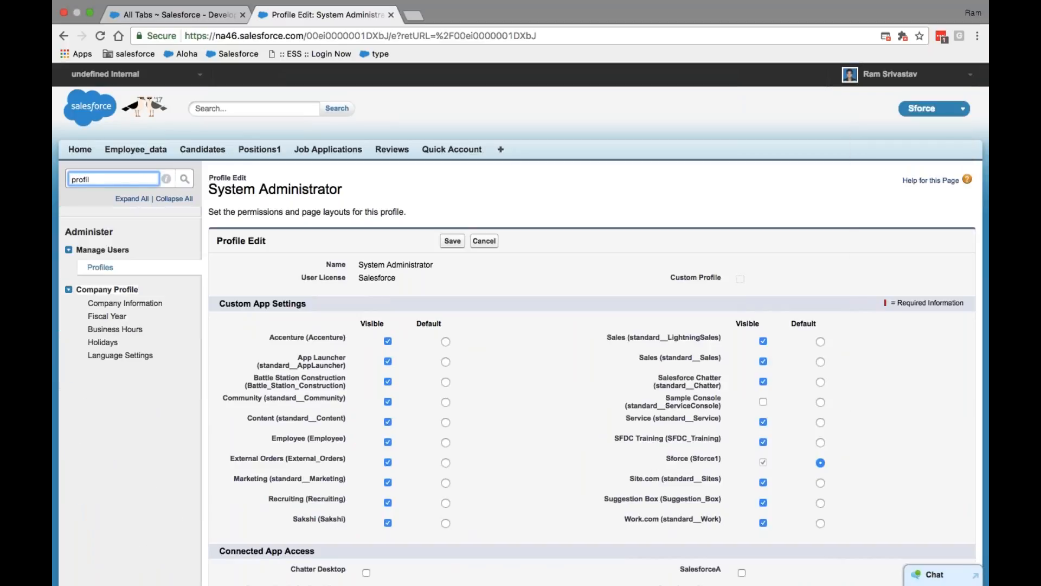
click(100, 267)
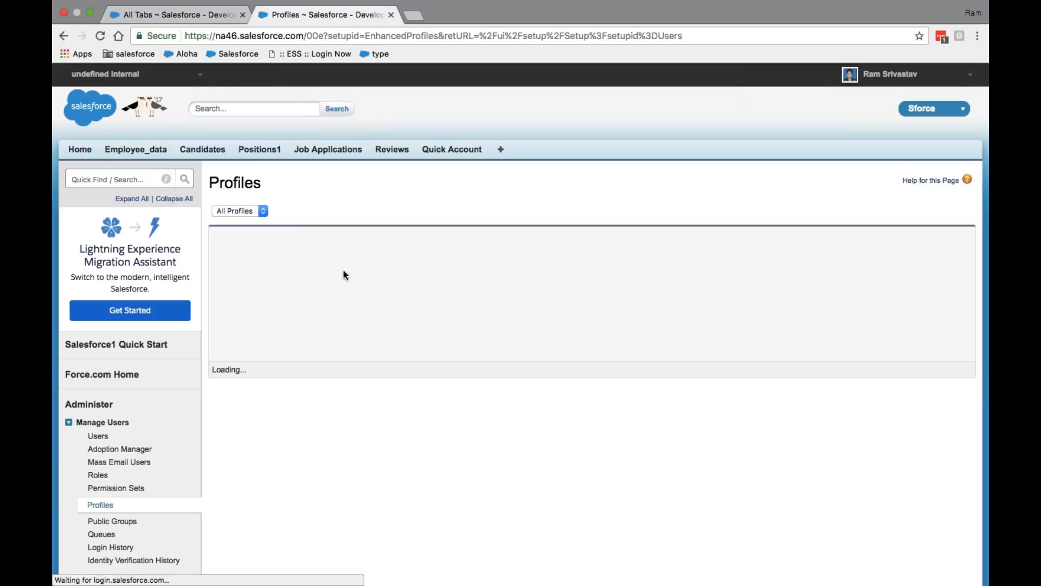
Open the Account Reviewer profile in edit mode and bring up its Custom Object Permissions
click(323, 274)
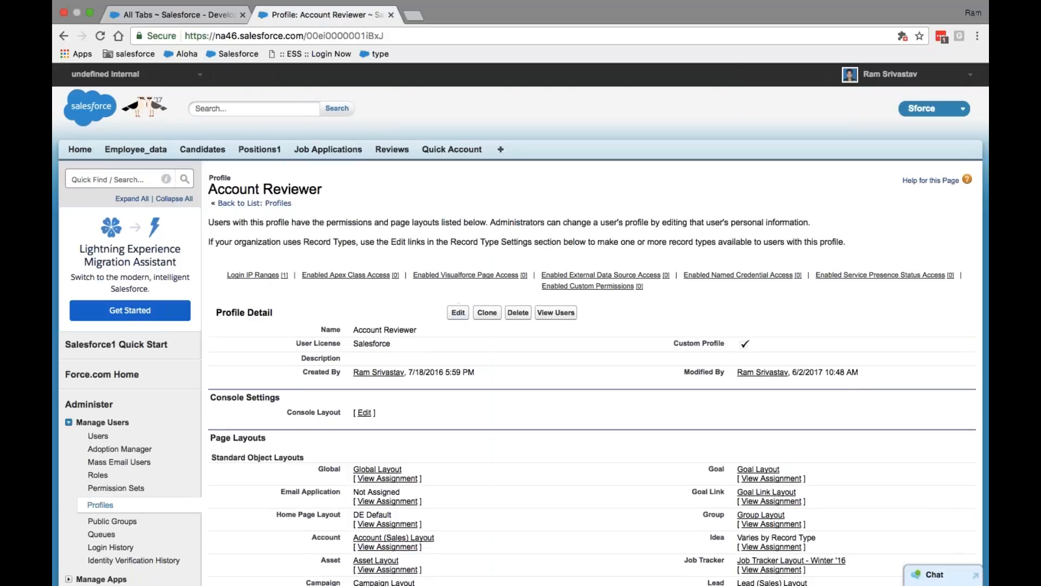
click(458, 302)
scroll(520, 325, down, 15)
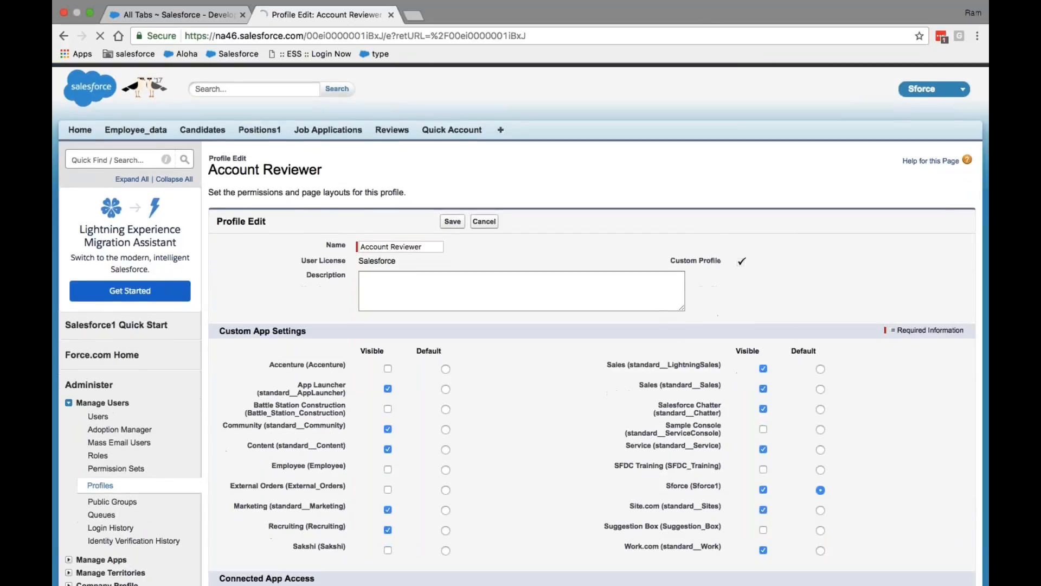
scroll(521, 325, down, 6)
scroll(521, 325, down, 15)
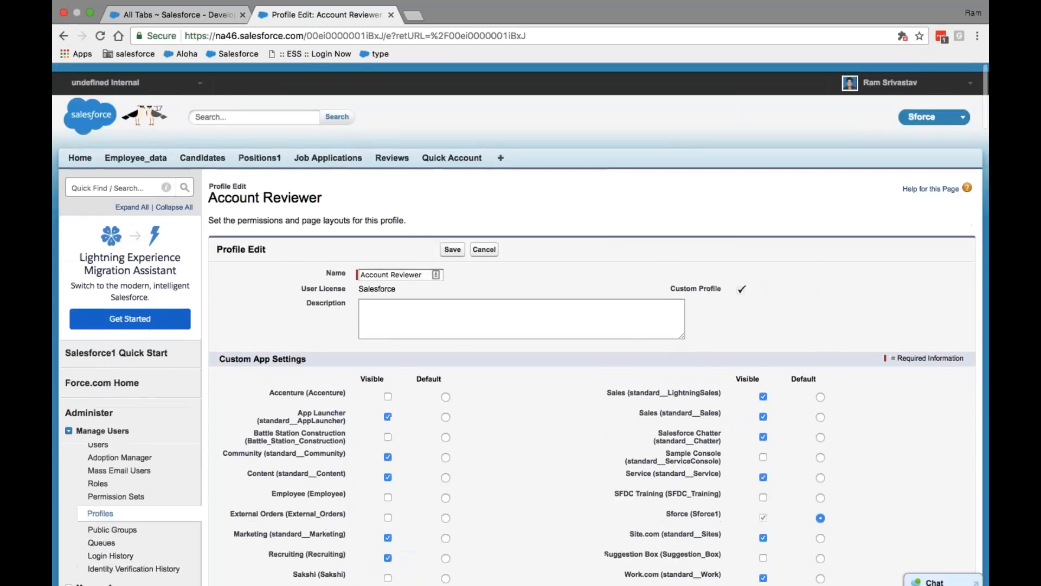
scroll(520, 325, down, 15)
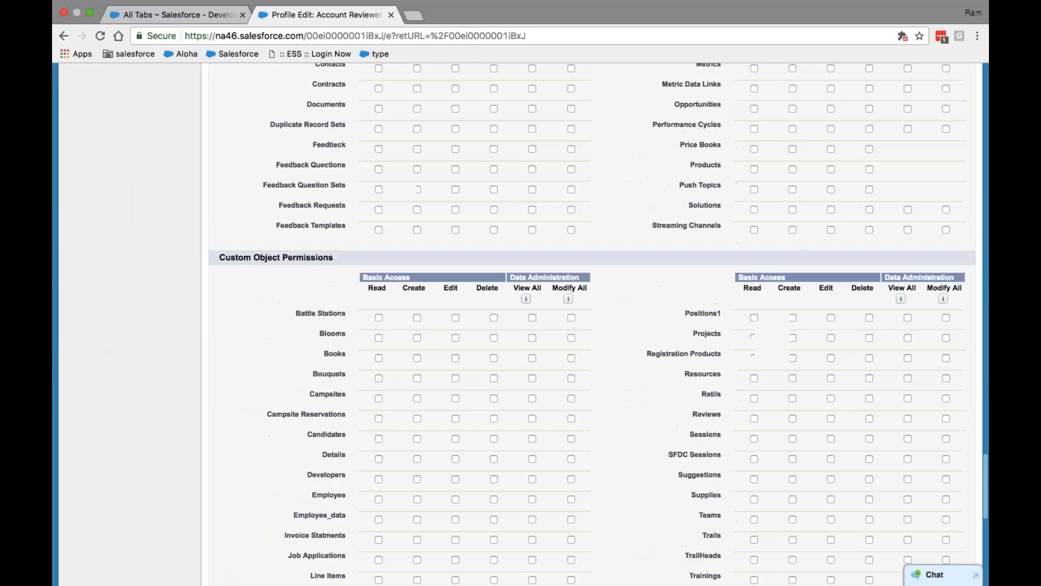
scroll(592, 325, down, 2)
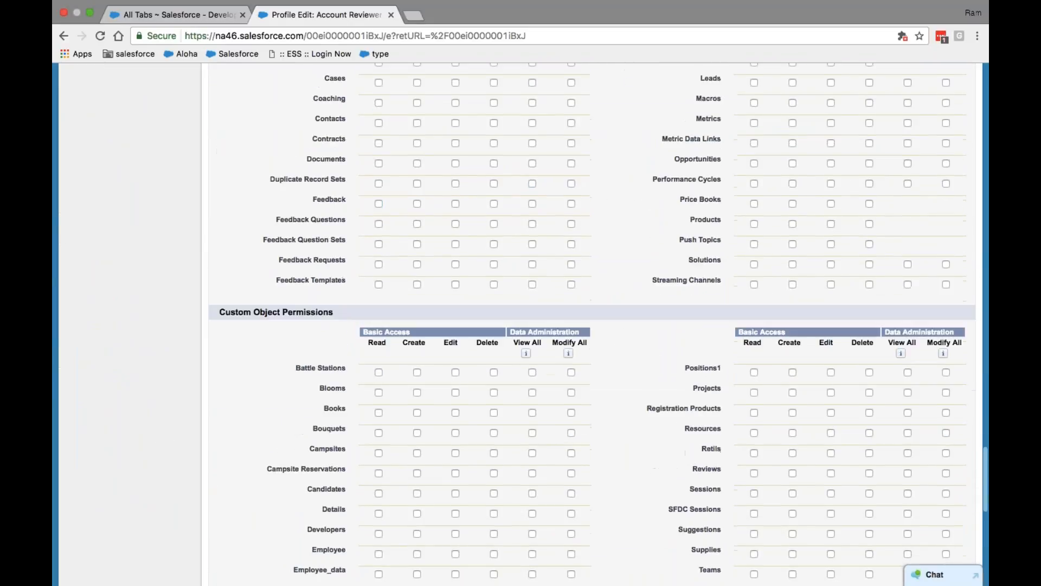
scroll(592, 325, up, 2)
scroll(591, 326, down, 2)
scroll(592, 326, down, 2)
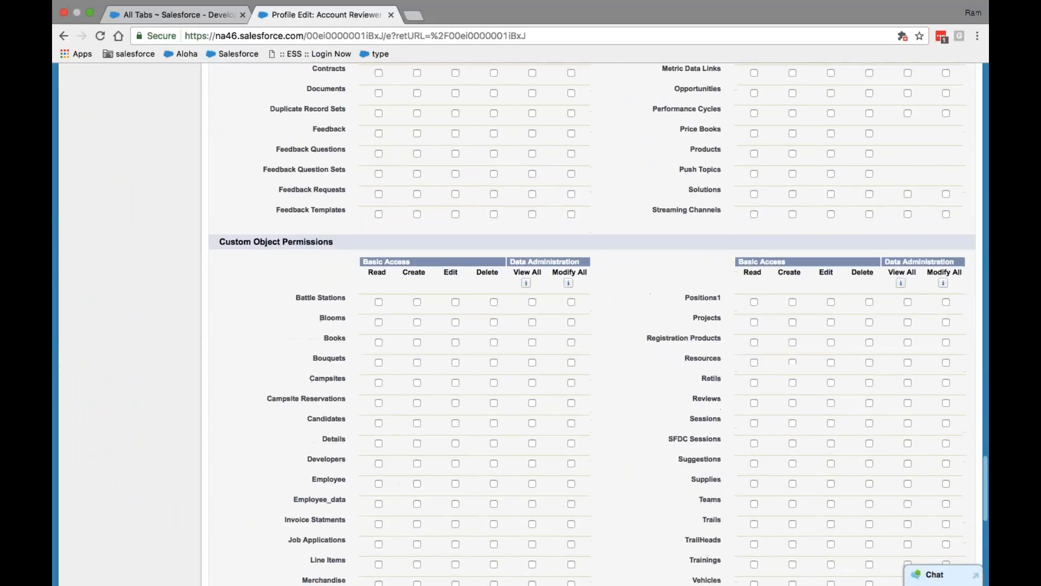
scroll(391, 333, down, 1)
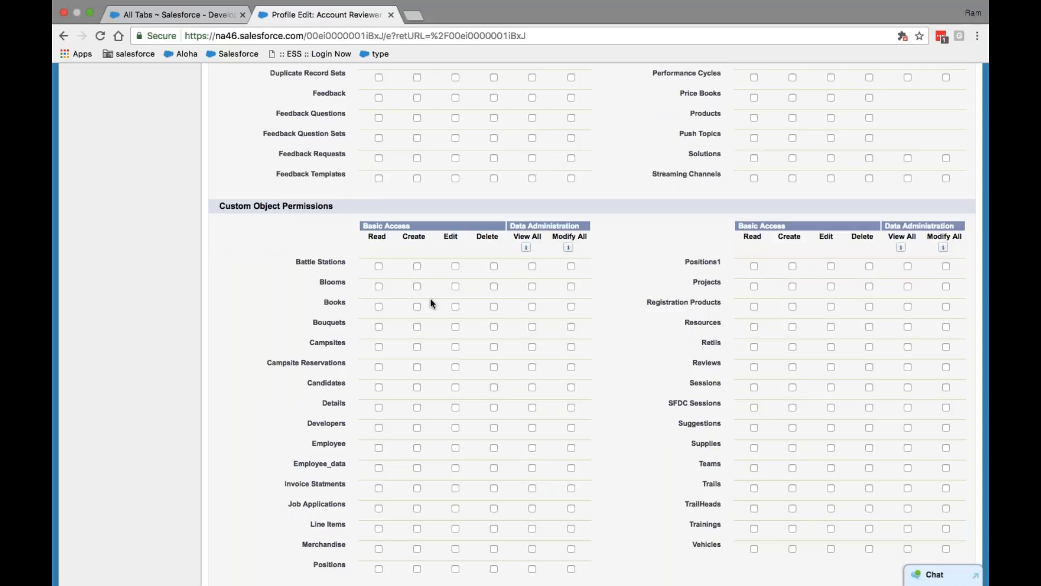
scroll(432, 303, up, 20)
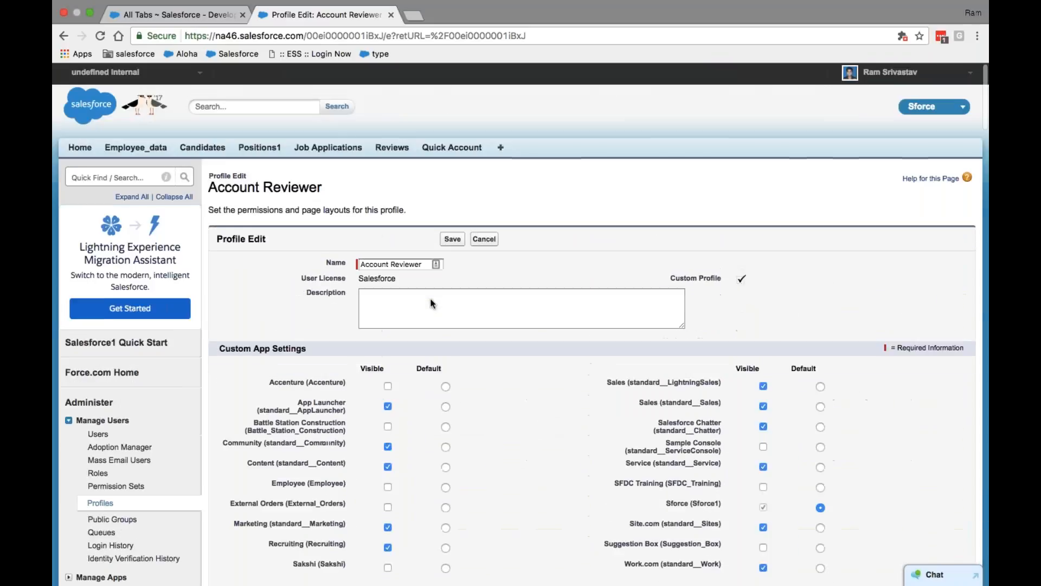
scroll(433, 303, down, 20)
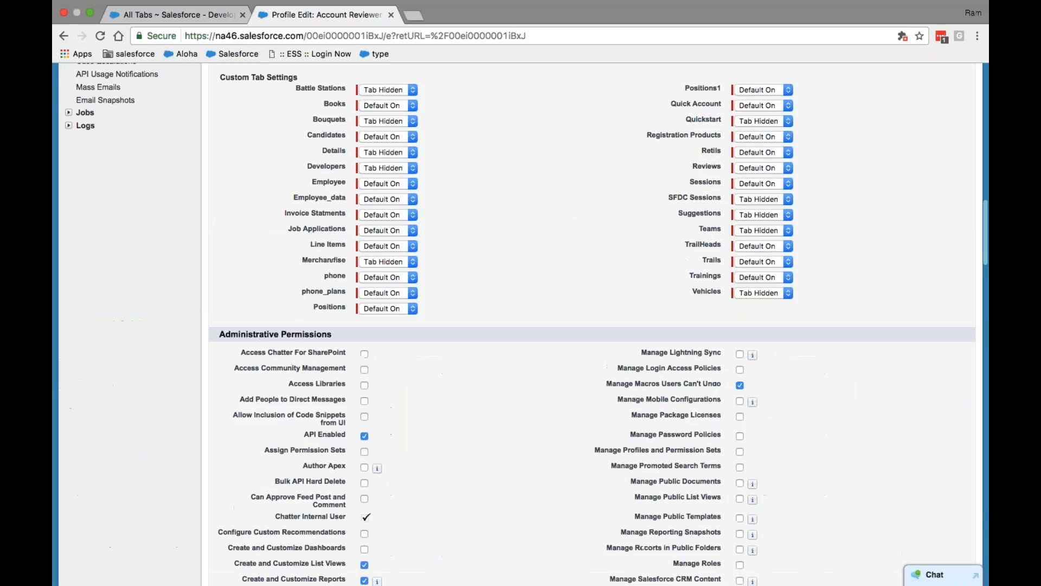
scroll(593, 326, down, 15)
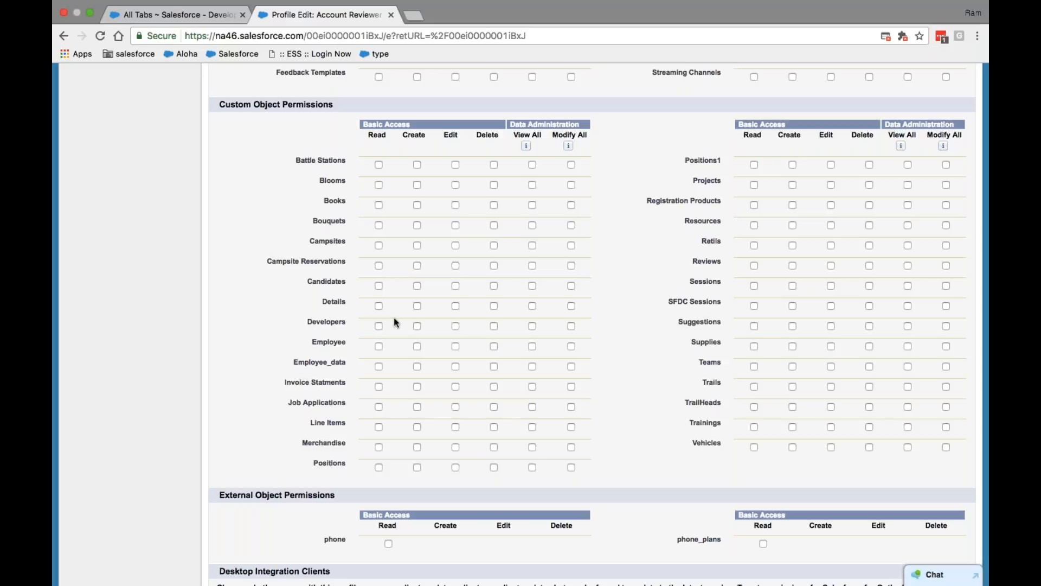
Tick Read, Create, Edit and Delete for the Details object on Account Reviewer
click(378, 307)
click(457, 308)
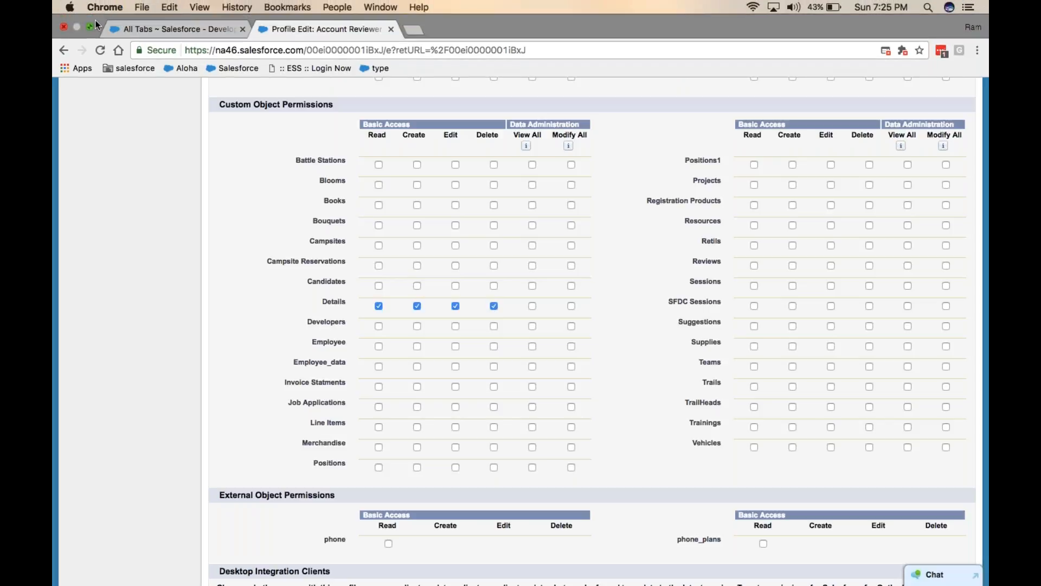
click(90, 25)
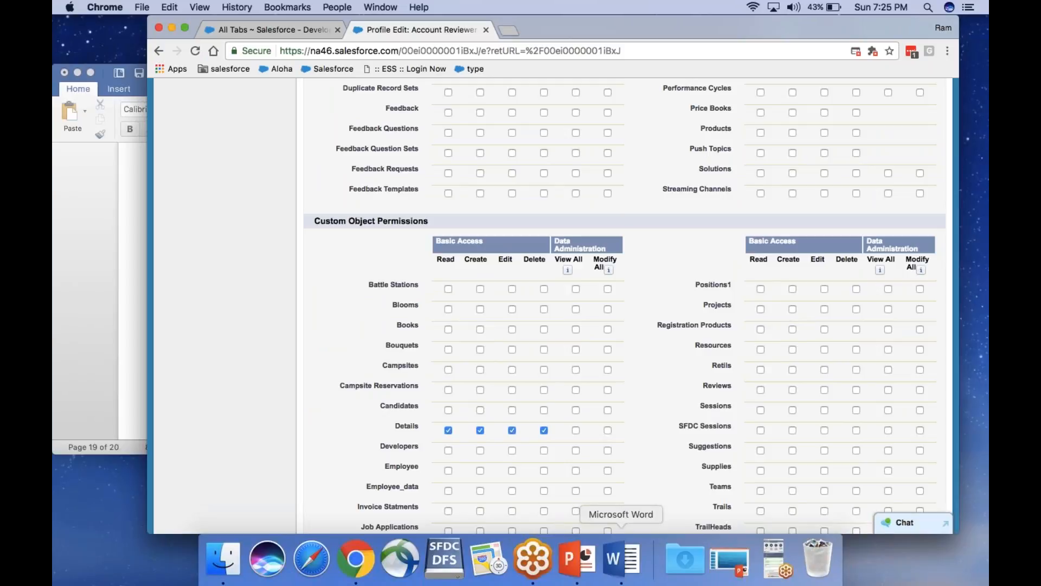
In SFDC Contant, clear the empty 0.0.1 numbered item and enter CR
click(622, 558)
click(323, 426)
key(Return)
key(Return)
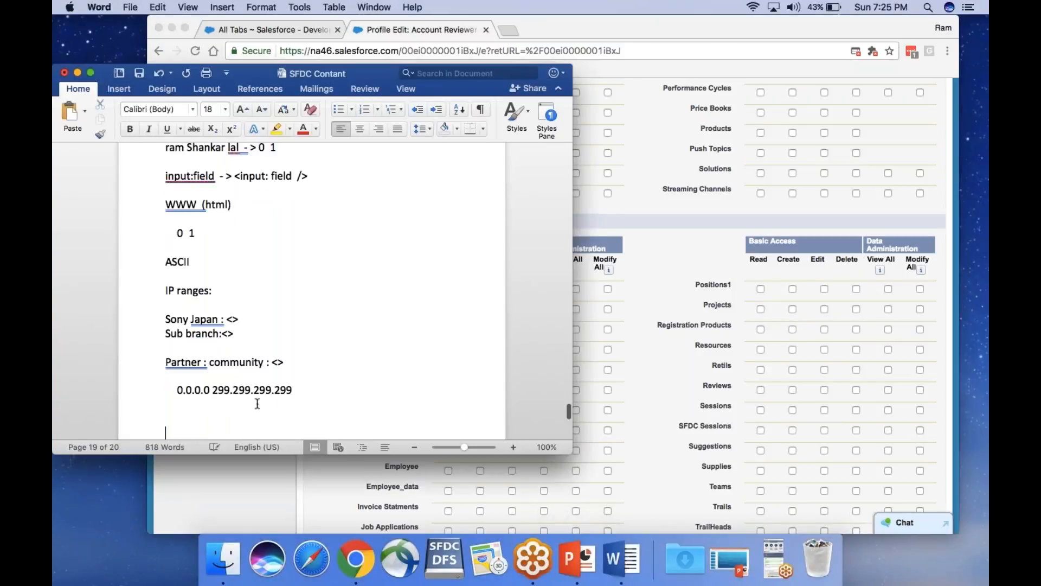
text(CRUD)
key(Left)
key(Return)
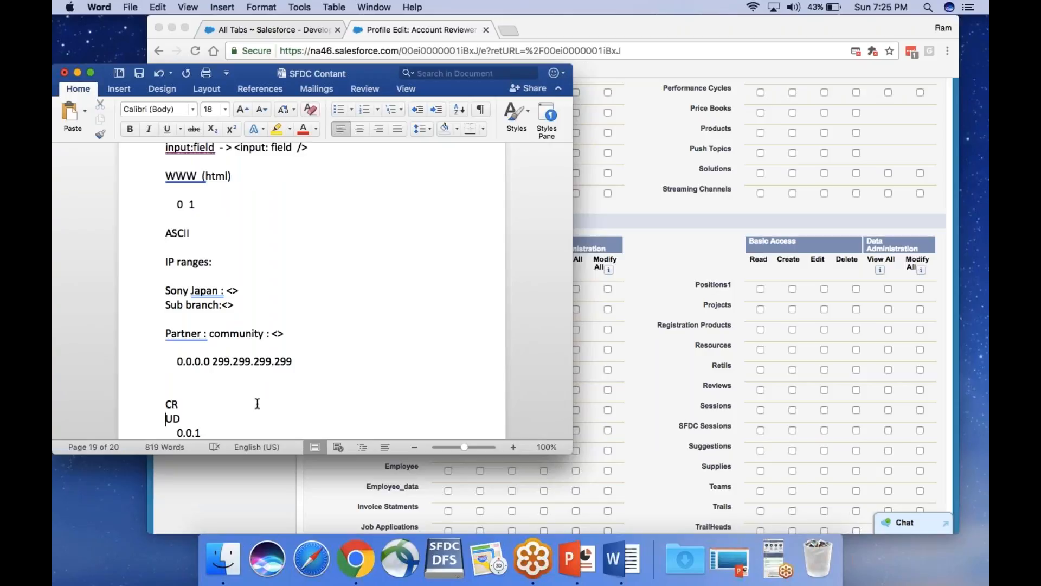
text(CR)
Add C and R on their own lines and leave a blank line after CRUD
key(Return)
text(C)
key(Return)
text(R)
scroll(257, 403, down, 2)
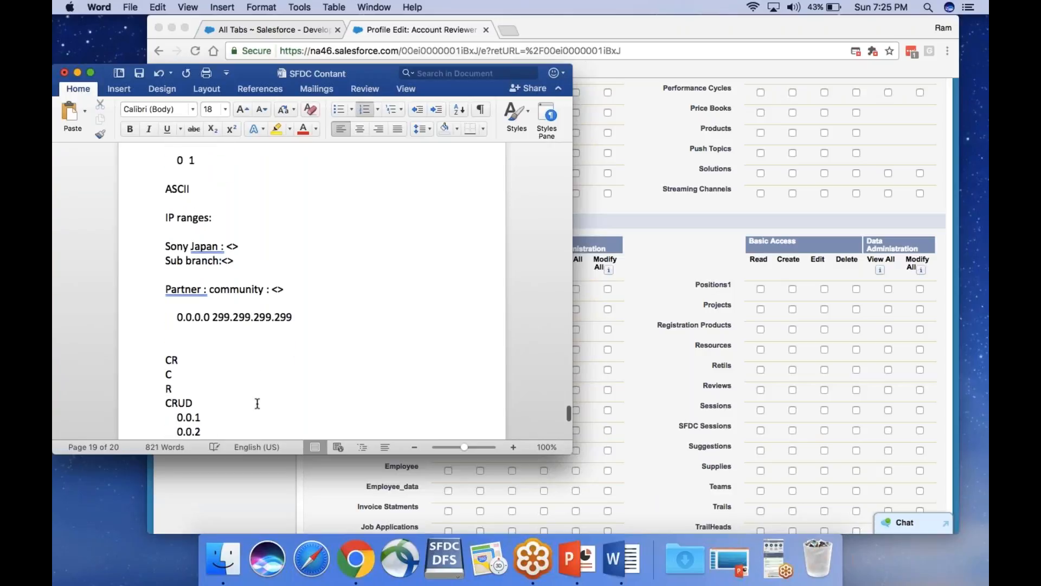
key(Down)
key(Up)
key(Up)
key(Up)
key(Down)
key(Return)
key(Return)
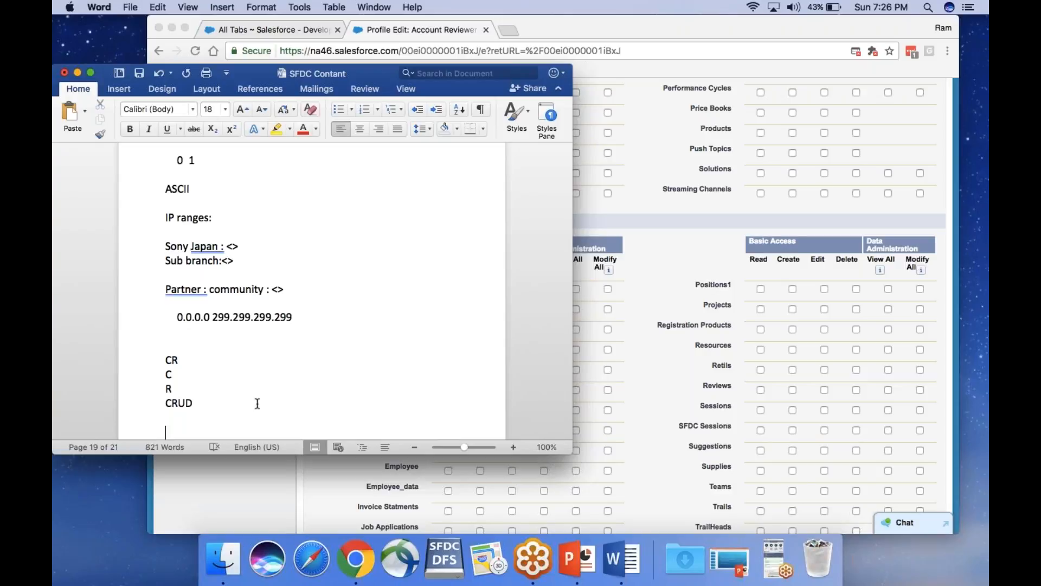
Return to the Account Reviewer profile in Chrome and maximize the browser window
click(356, 553)
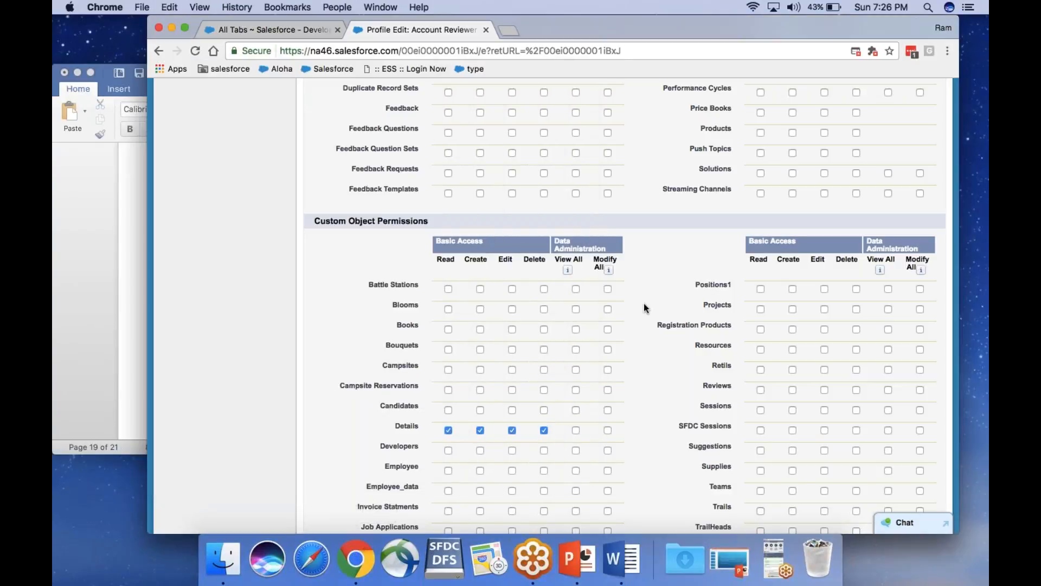
scroll(486, 282, down, 10)
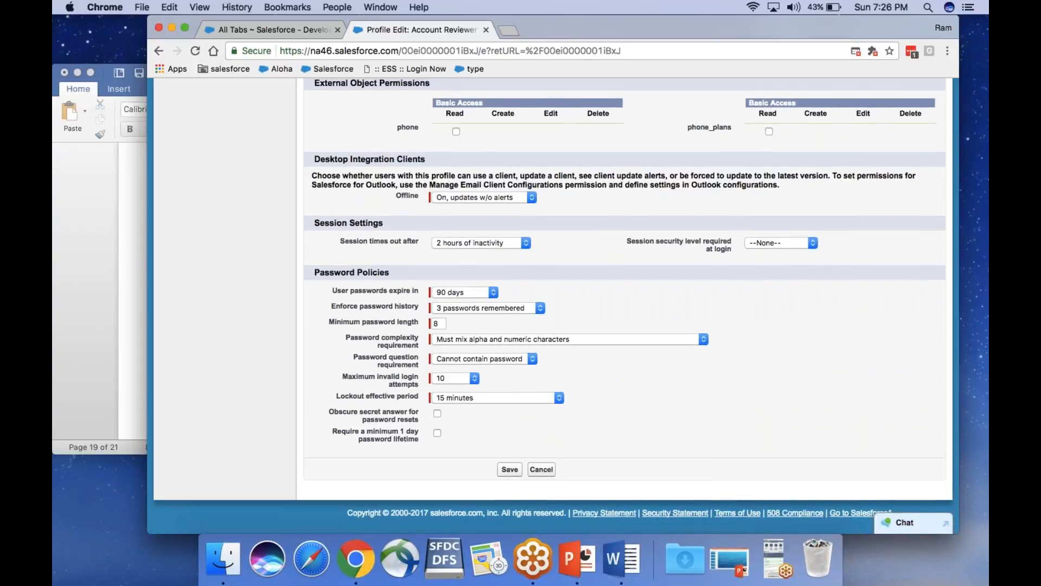
click(184, 28)
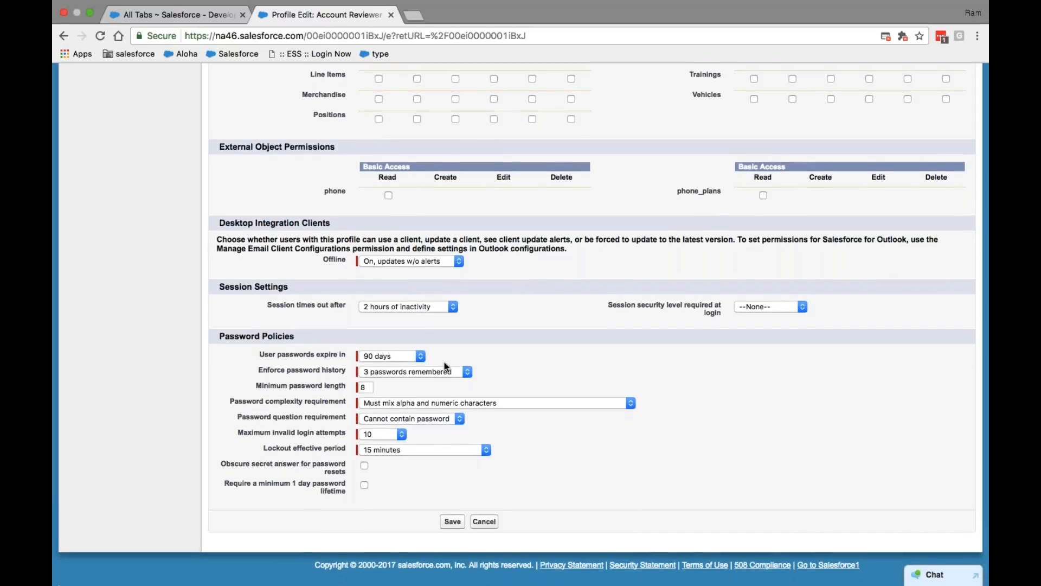
Try 30 days and Never for password expiry, finally leaving 90 days
click(422, 355)
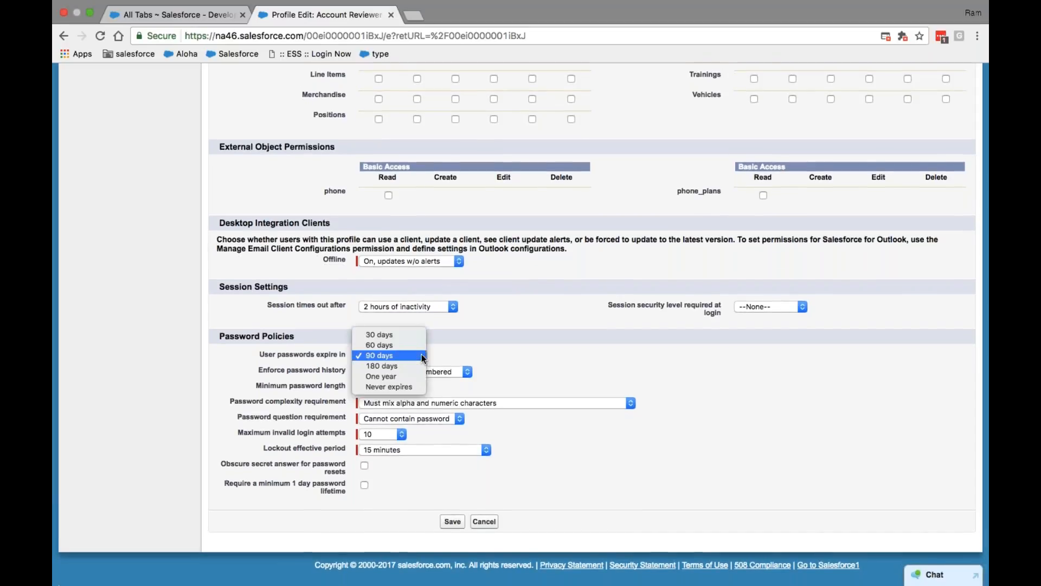
click(398, 335)
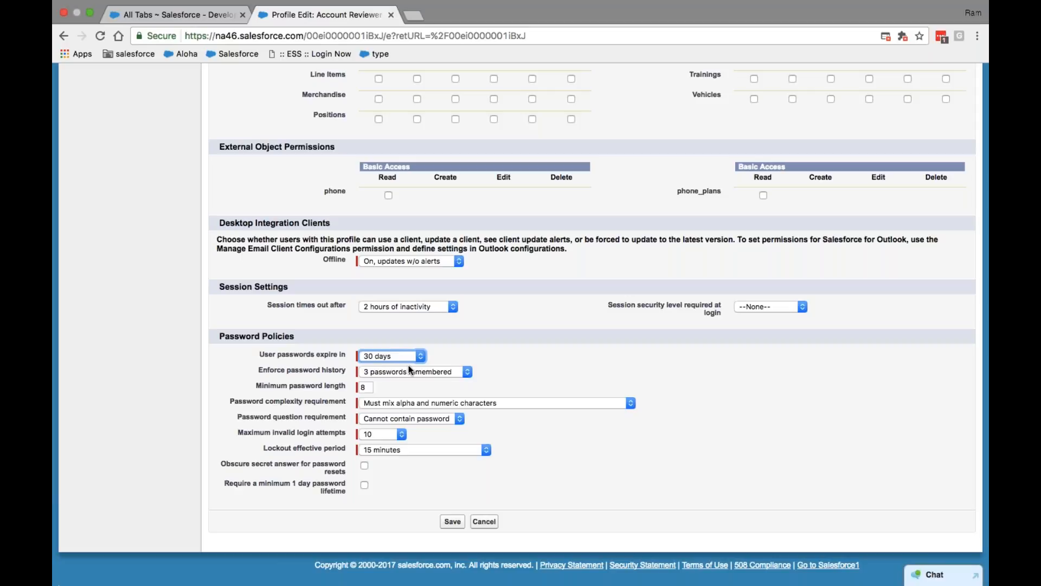
click(406, 357)
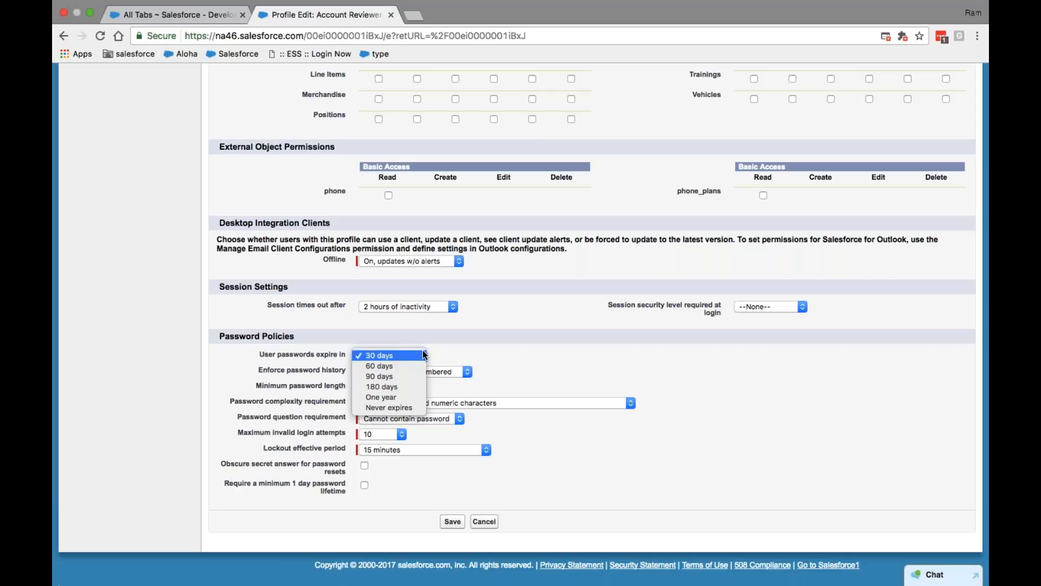
click(397, 406)
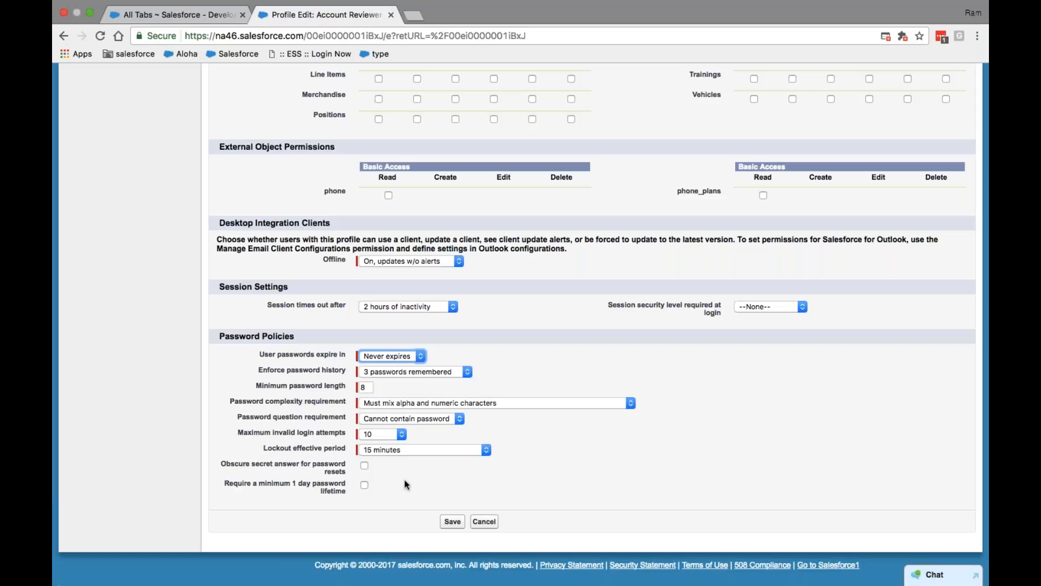
click(422, 356)
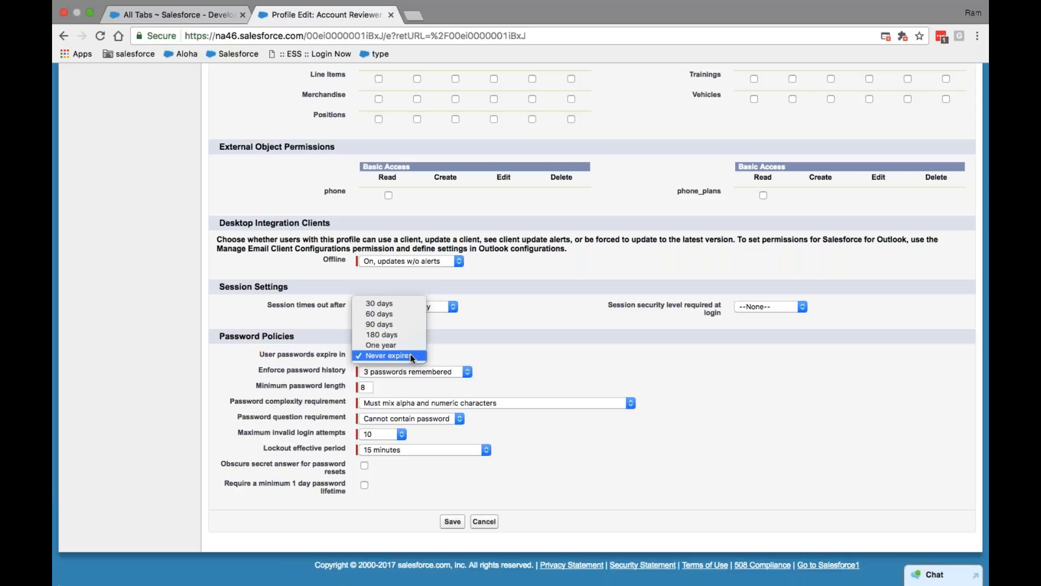
click(386, 320)
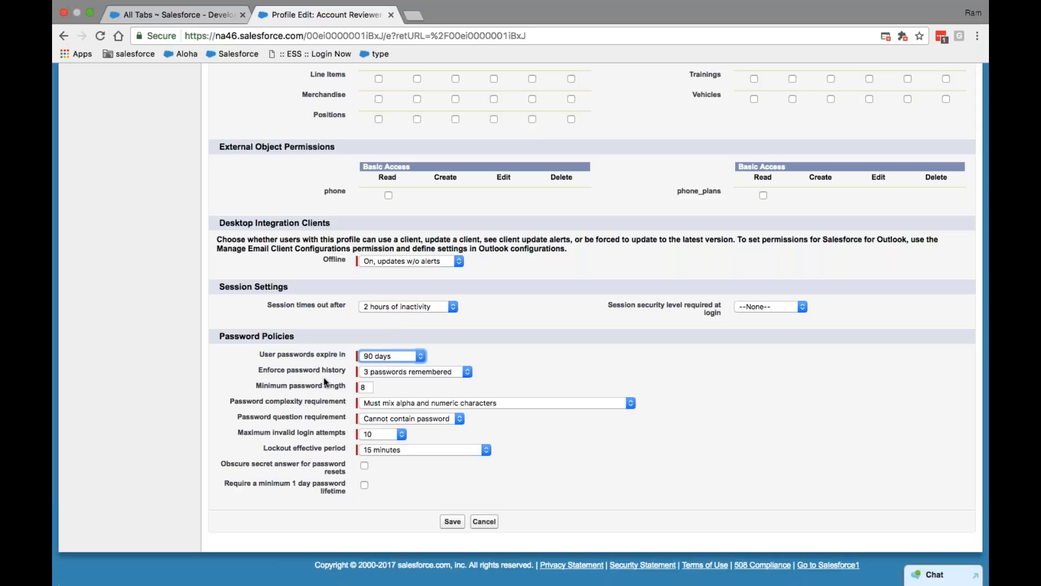
Set Enforce password history to 10 passwords remembered, leaving complexity unchanged
click(467, 370)
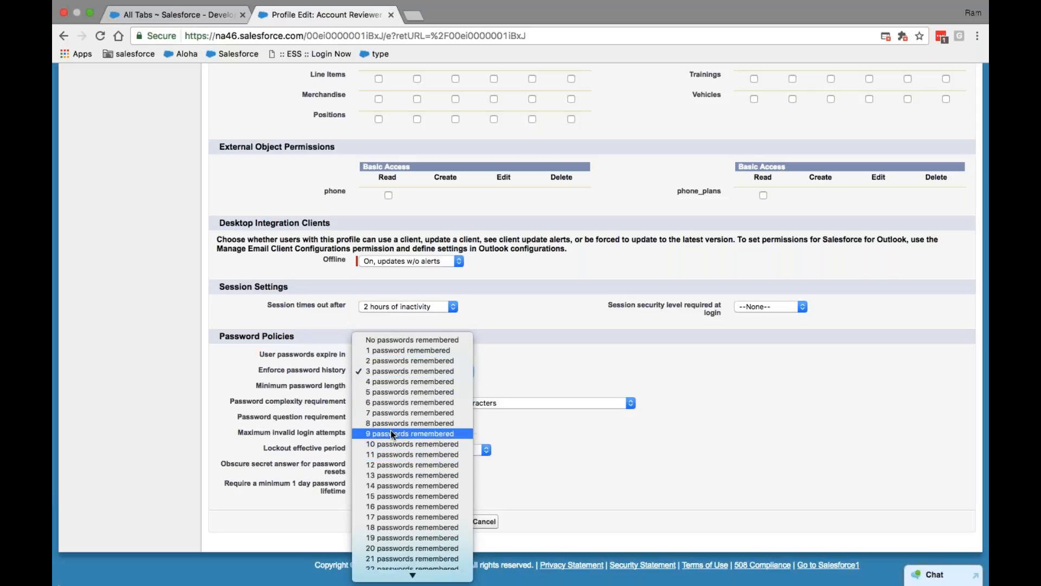
click(390, 446)
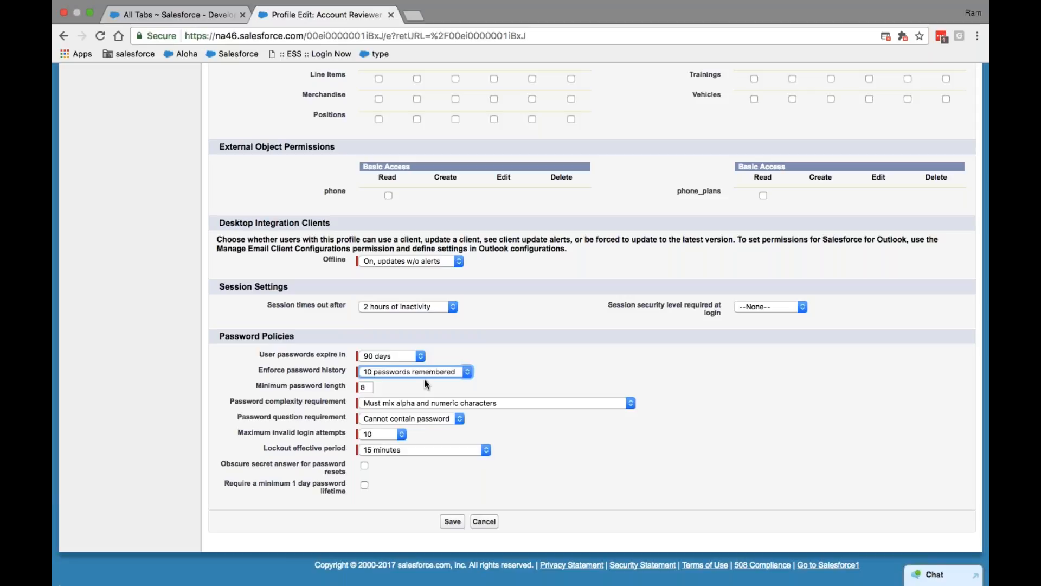
click(369, 387)
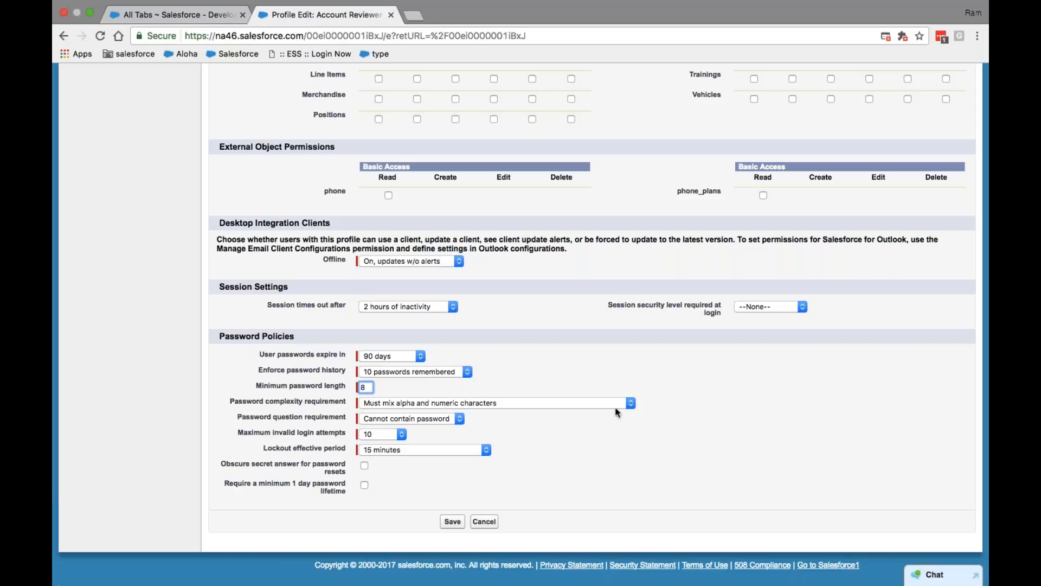
click(630, 403)
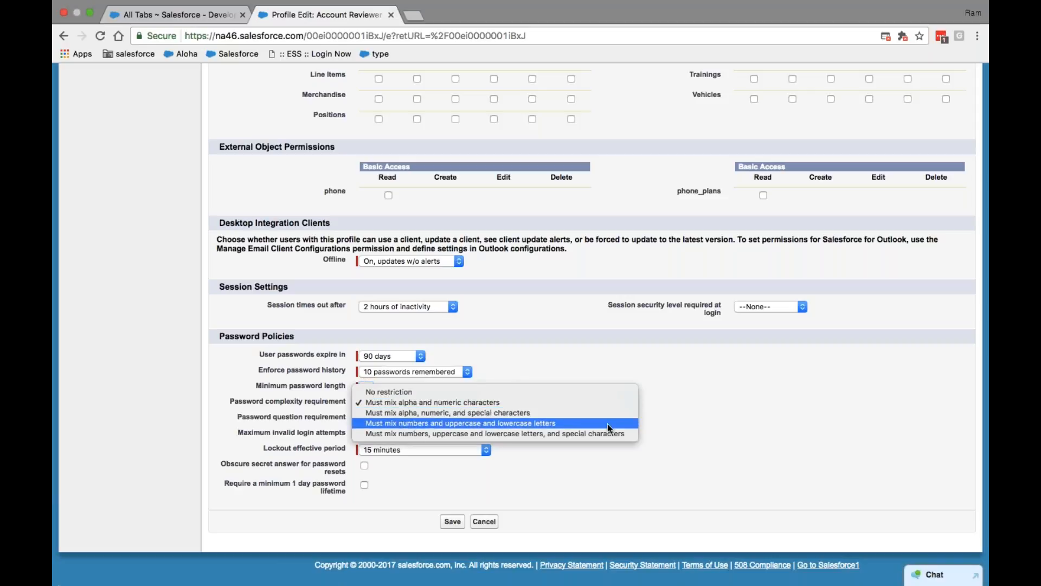
click(579, 455)
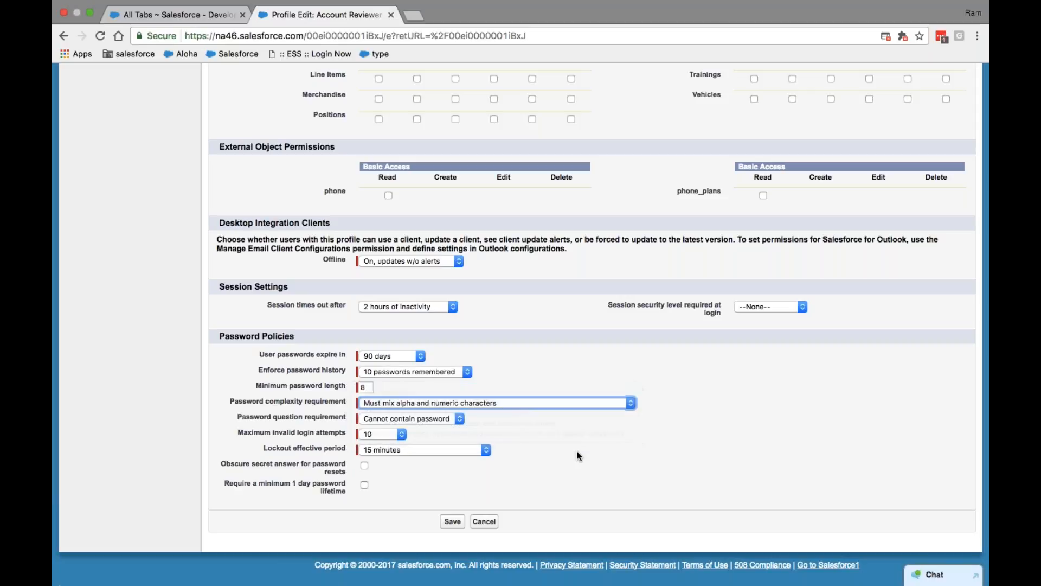
Set Password question requirement to None and keep Maximum invalid login attempts at 10
click(460, 420)
click(419, 408)
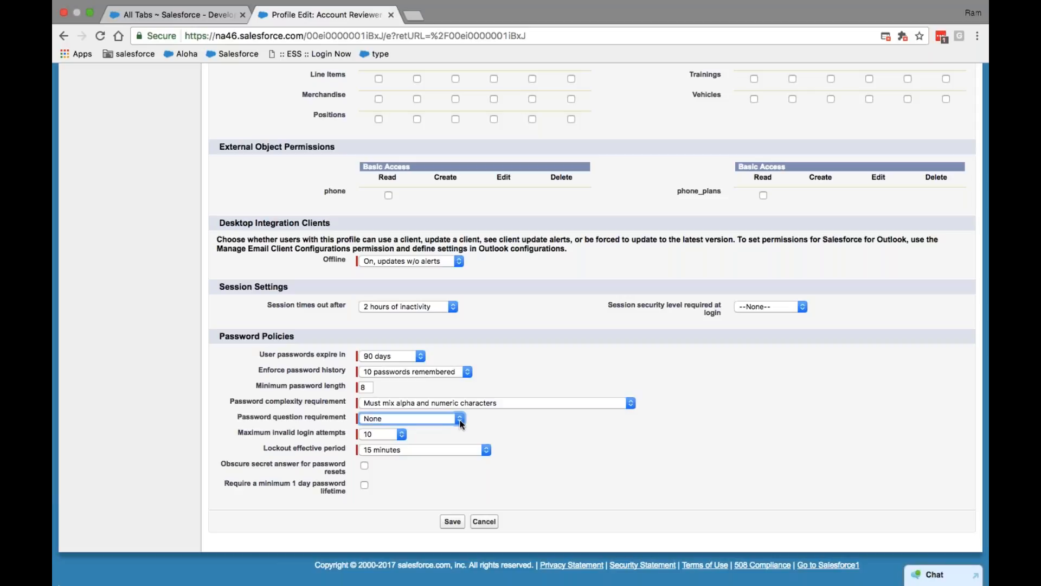
click(389, 434)
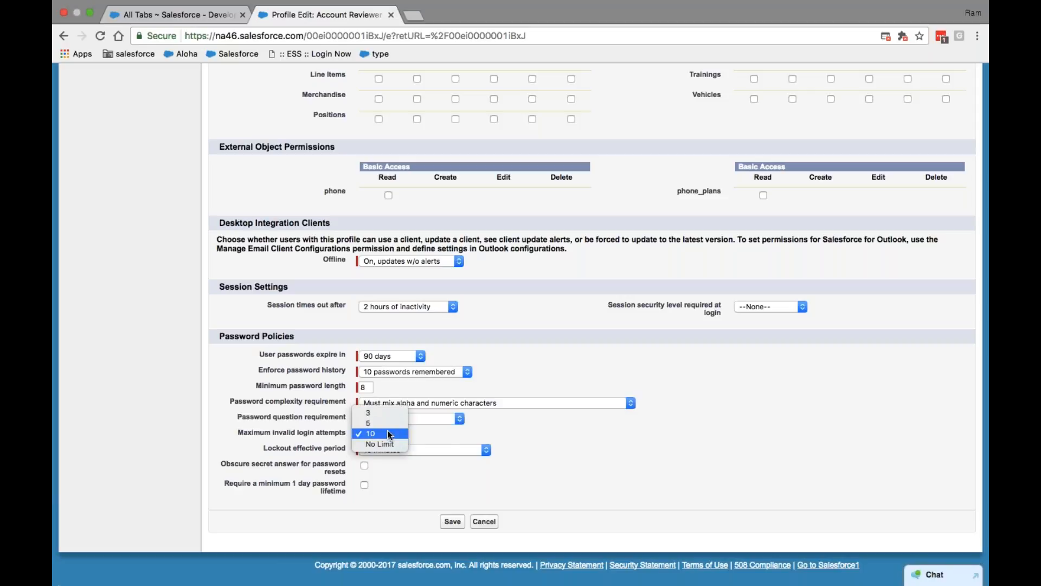
click(387, 434)
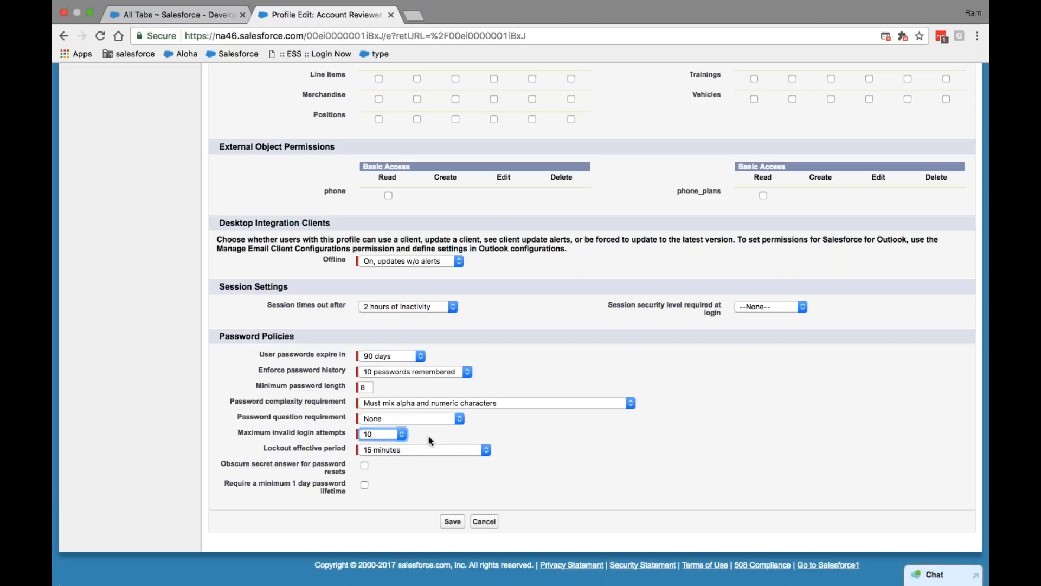
click(381, 433)
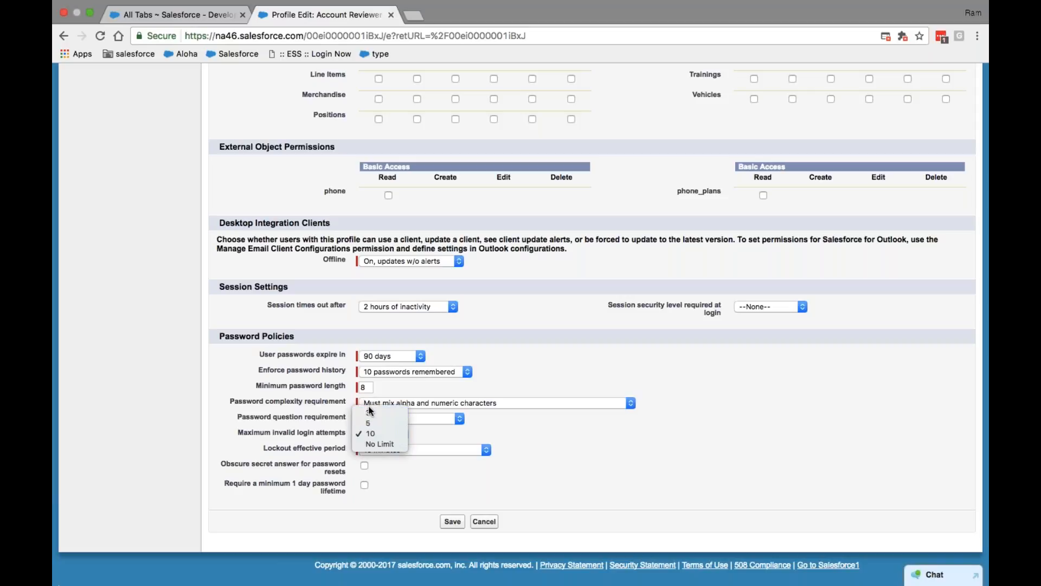
click(370, 414)
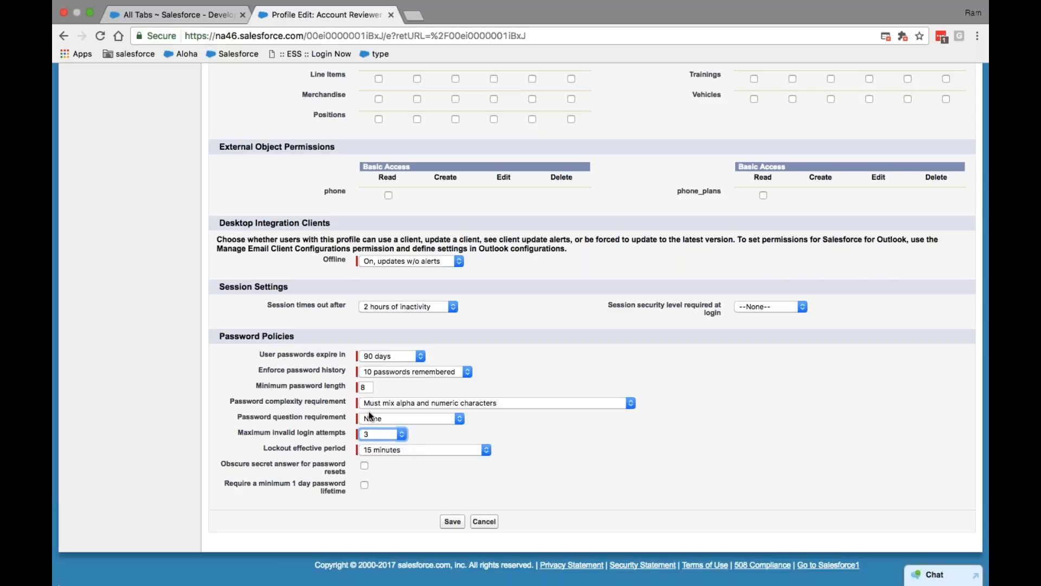
click(403, 433)
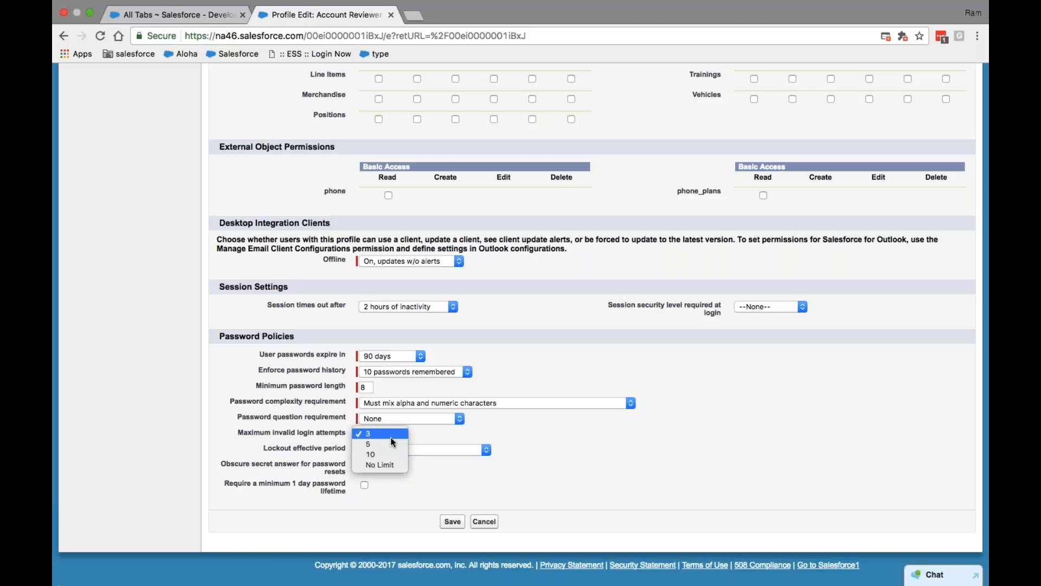
click(388, 454)
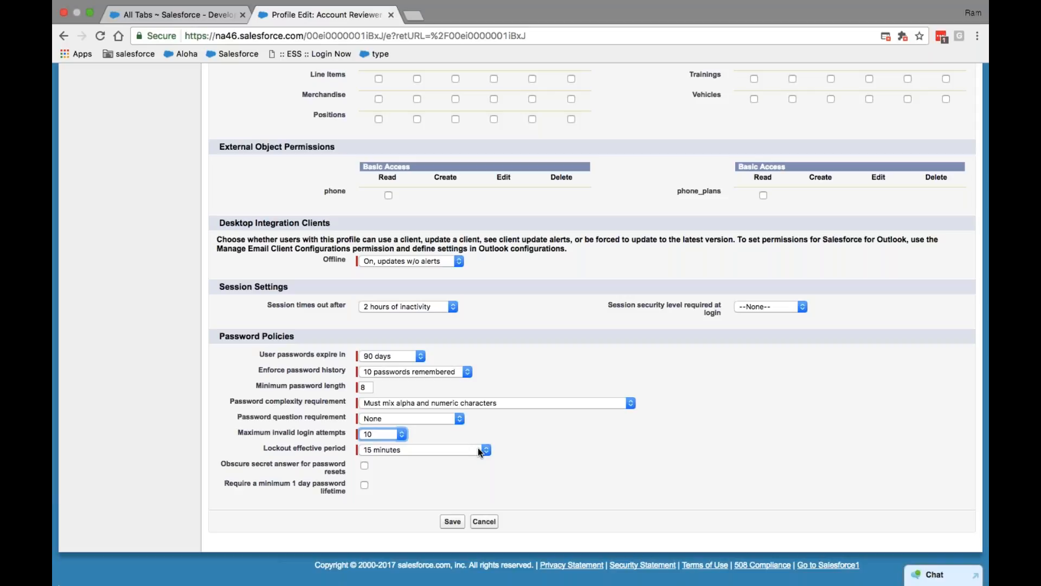
Set lockout to Forever (must be reset by admin) and require a 1-day minimum password lifetime
click(485, 449)
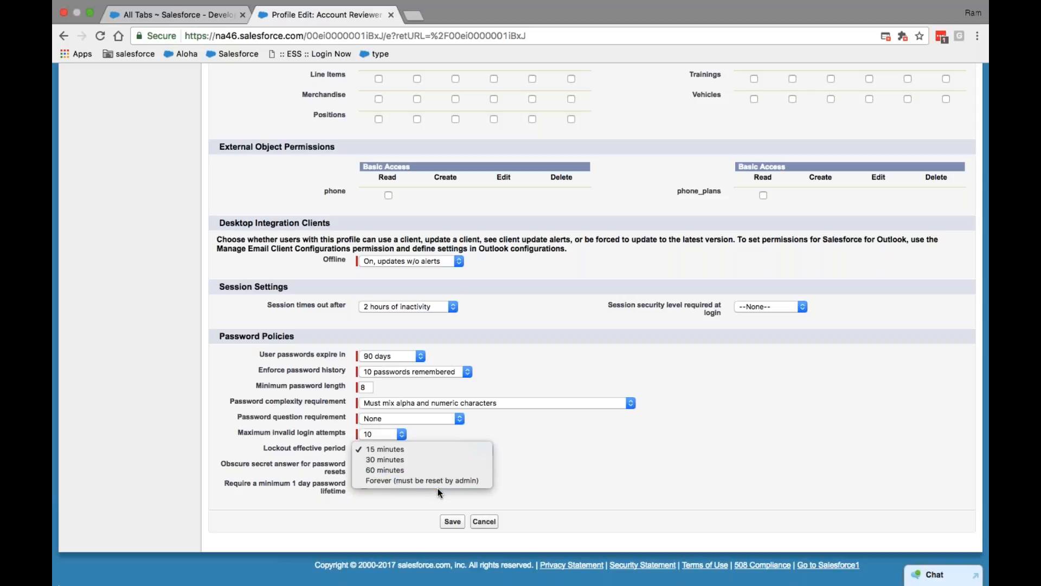
click(408, 480)
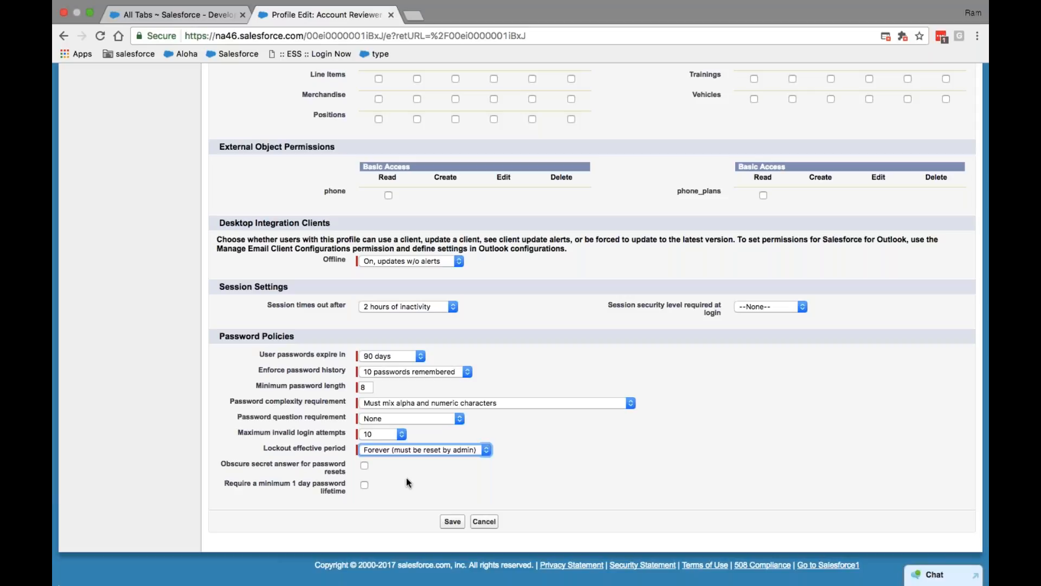
click(364, 484)
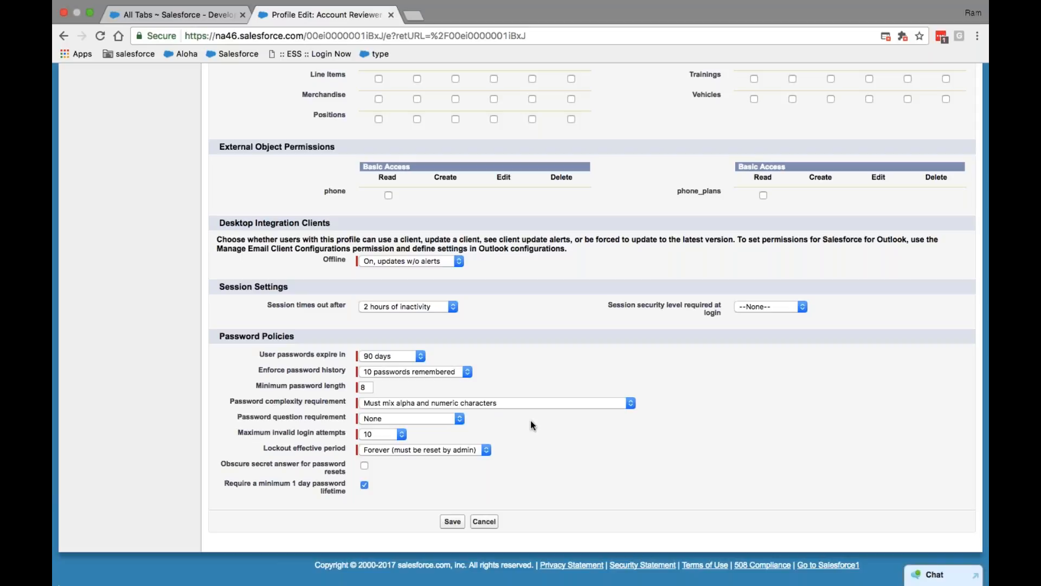
click(421, 356)
click(513, 350)
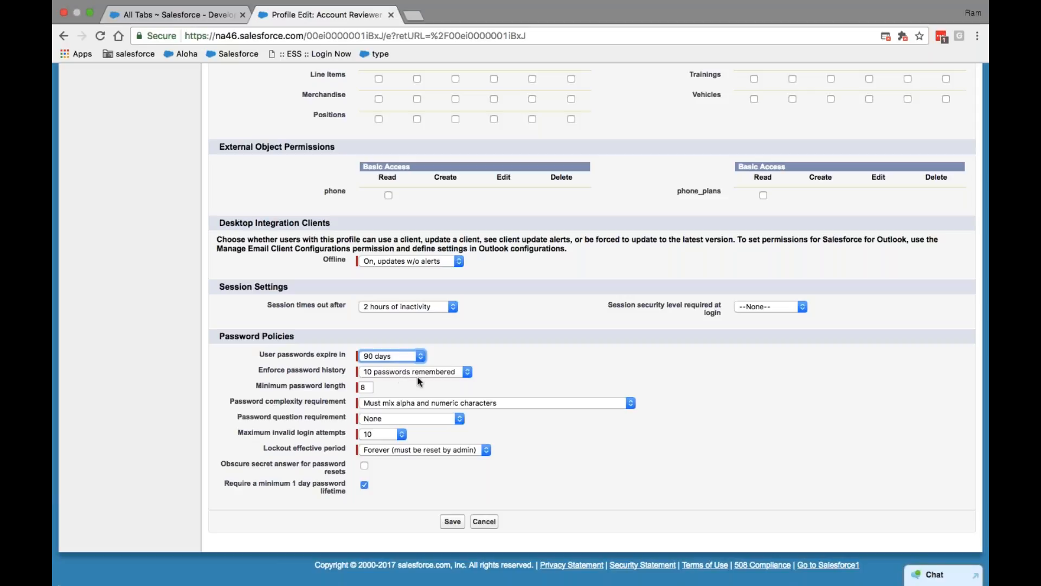
Keep 10 invalid login attempts, set a 15-minute lockout period, and save the Account Reviewer profile
click(393, 437)
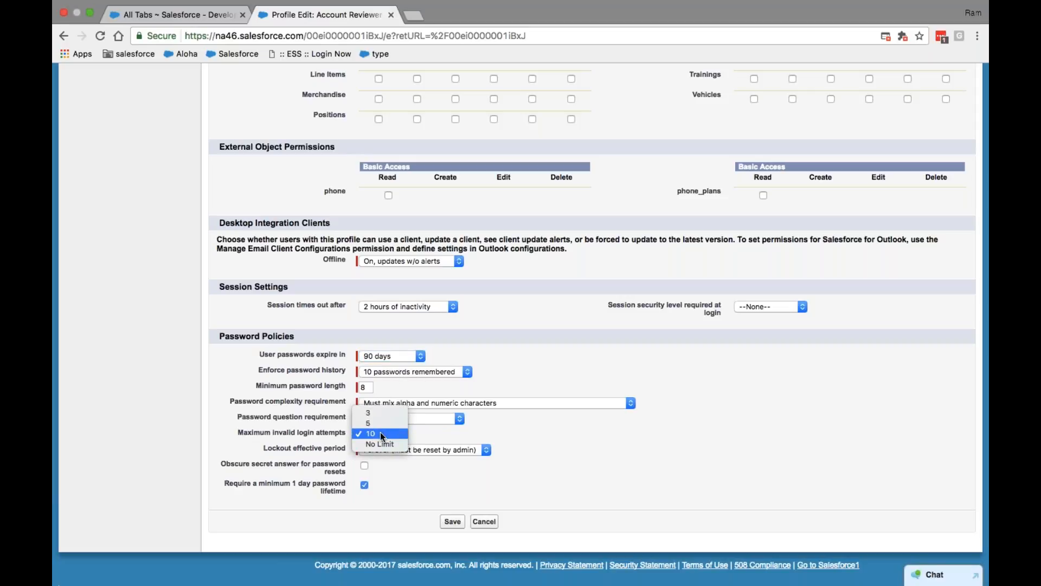
click(380, 433)
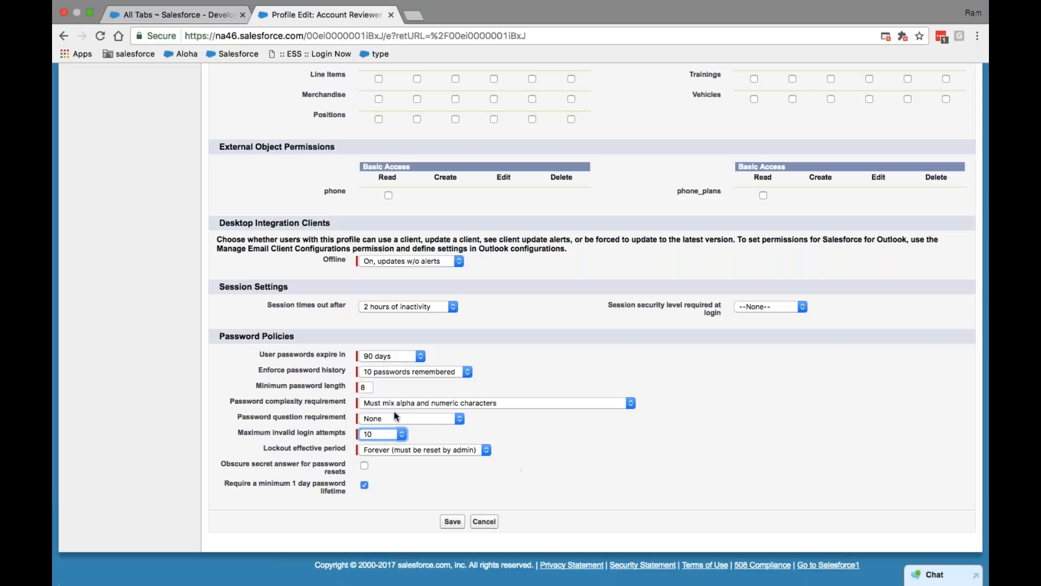
click(370, 388)
click(486, 450)
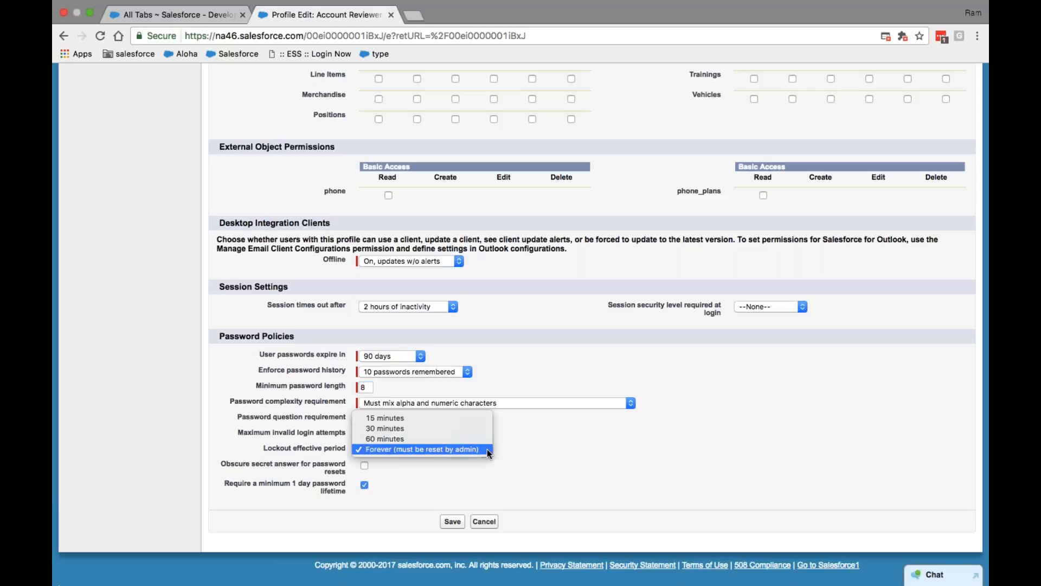
click(439, 420)
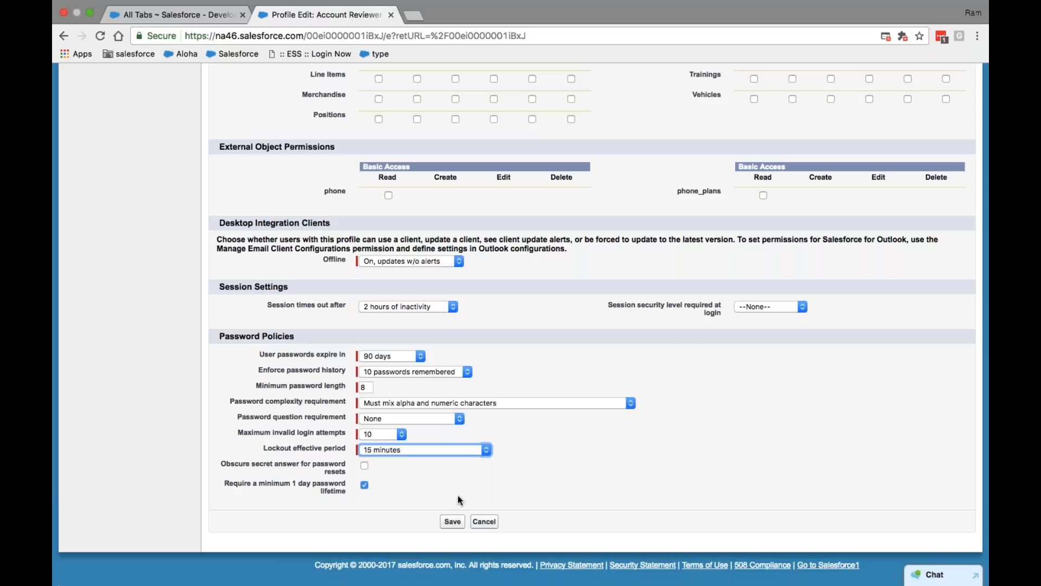
click(484, 522)
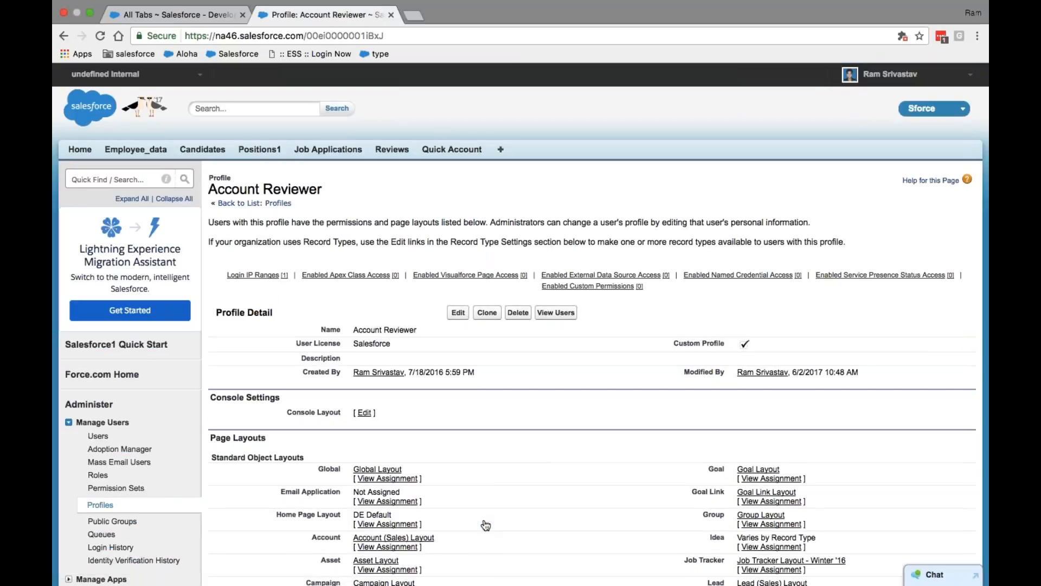
Visit All Tabs, return to the Account Reviewer profile, and exit full-screen browser view
click(181, 28)
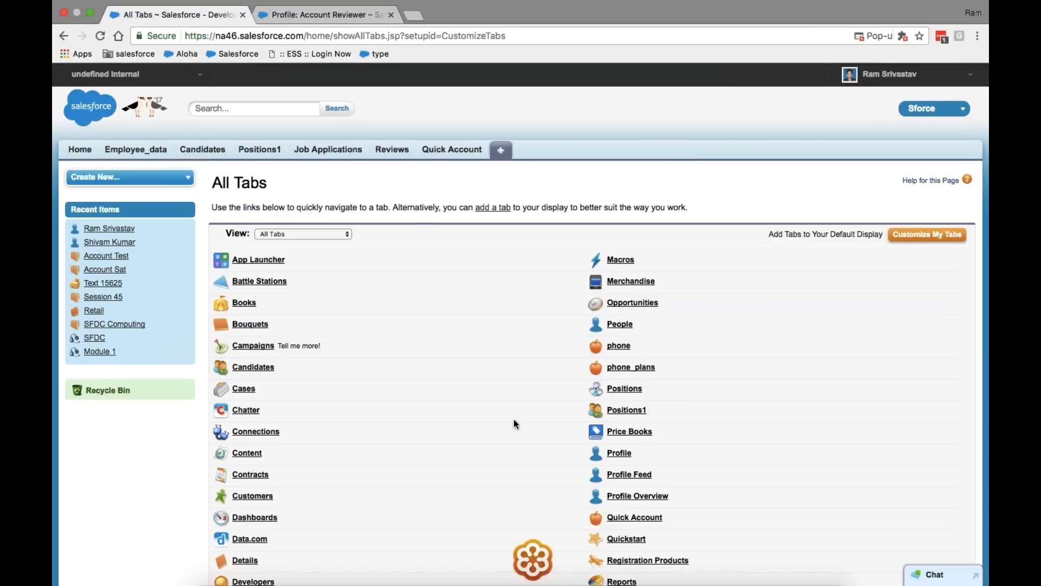
click(303, 15)
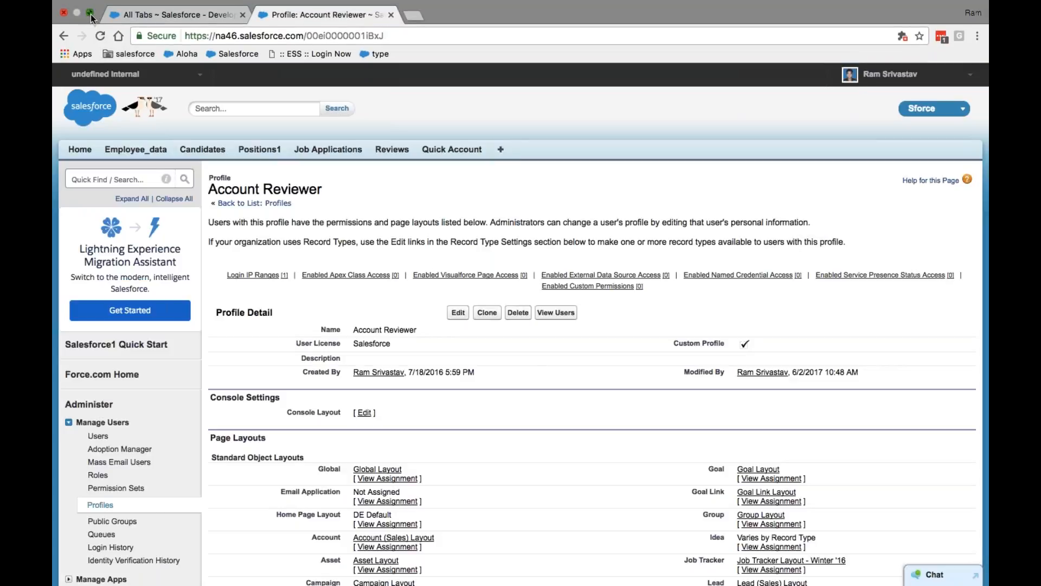
click(91, 13)
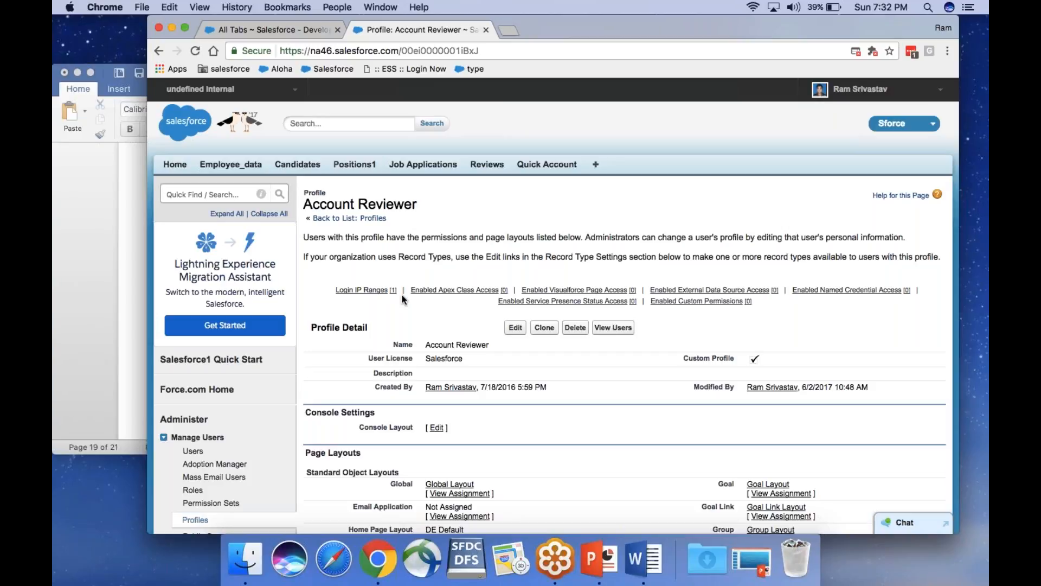
In the Word notes, add blank lines below CRUD and paste the 0.0.6 192.191.105.108 ..192 line after 0.0.5
click(644, 558)
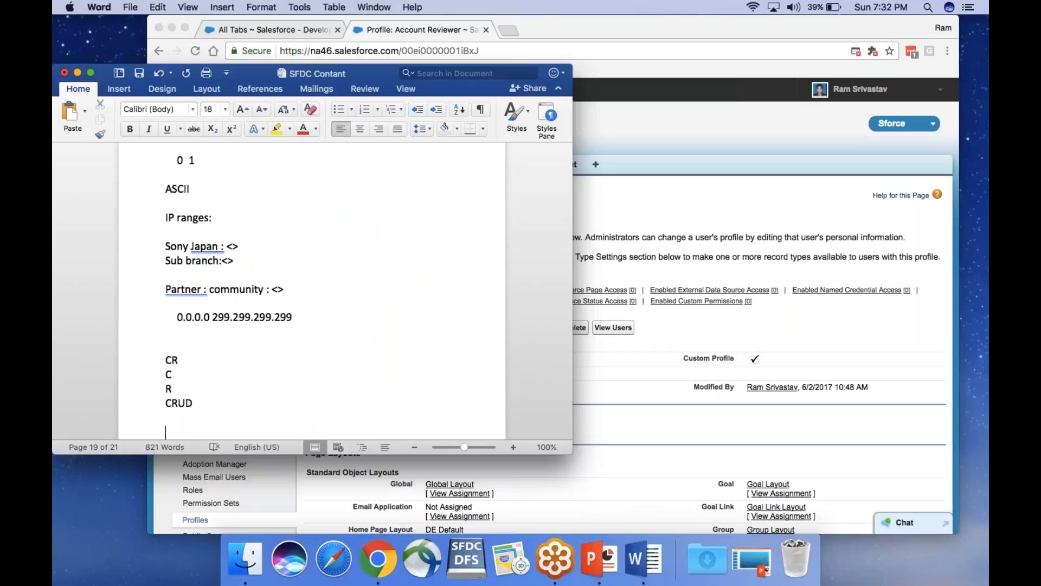
text(I)
key(BackSpace)
key(BackSpace)
key(Return)
key(Return)
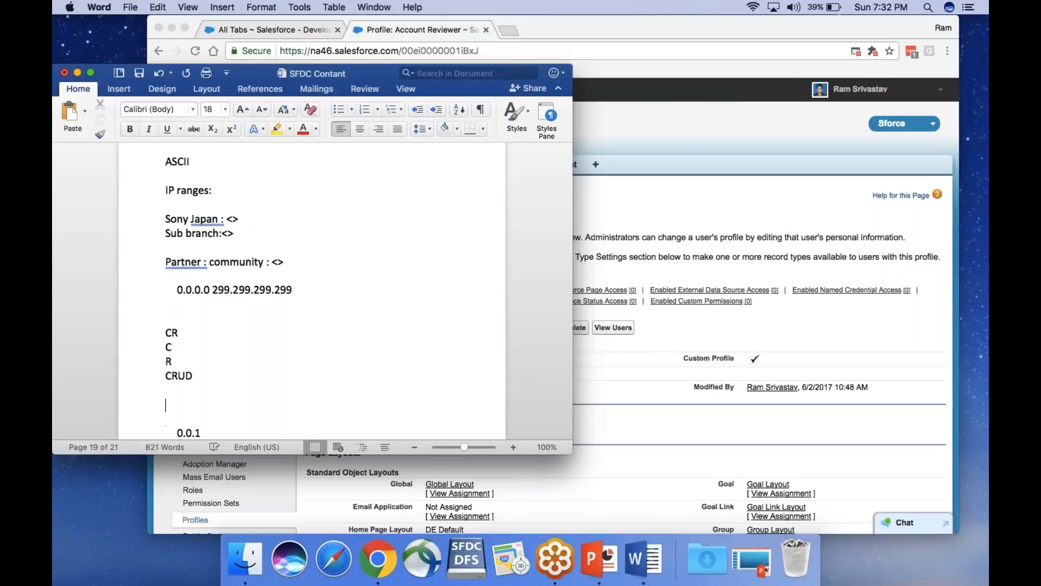
click(211, 432)
key(Down)
key(Down)
key(Down)
key(Down)
key(Down)
key(Down)
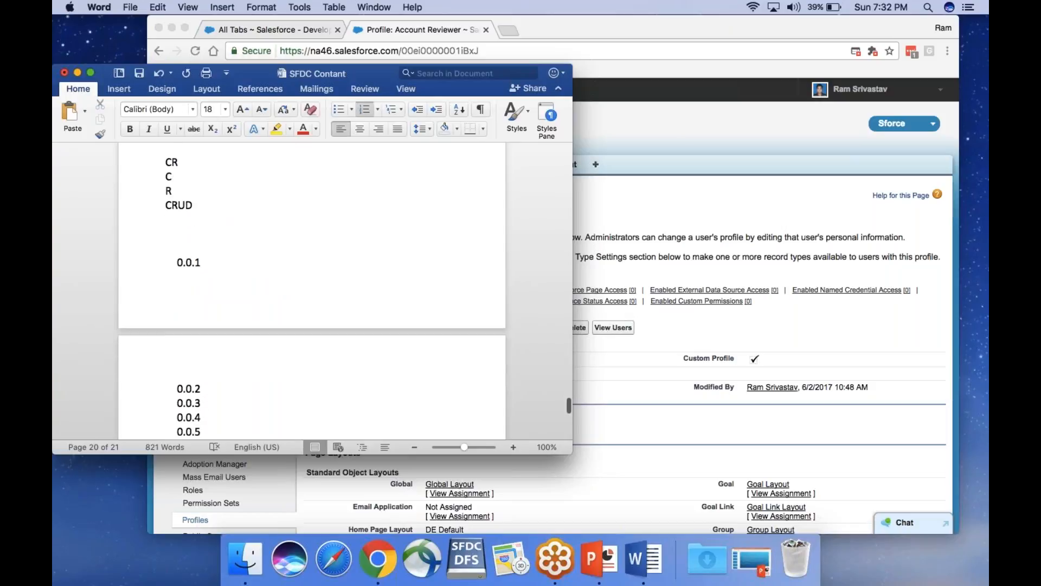
text(0.0.6	192.191.105.108 ..192)
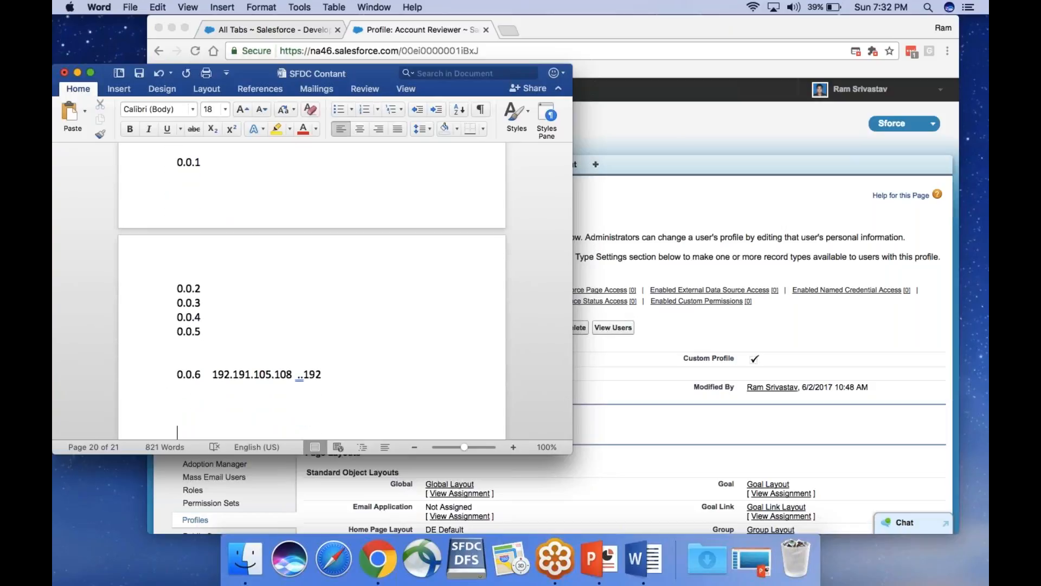
Add a 'Local lang :' line, then bring the Salesforce profile page back in front
text(Local lagn)
key(BackSpace)
key(BackSpace)
text(ng :)
click(643, 126)
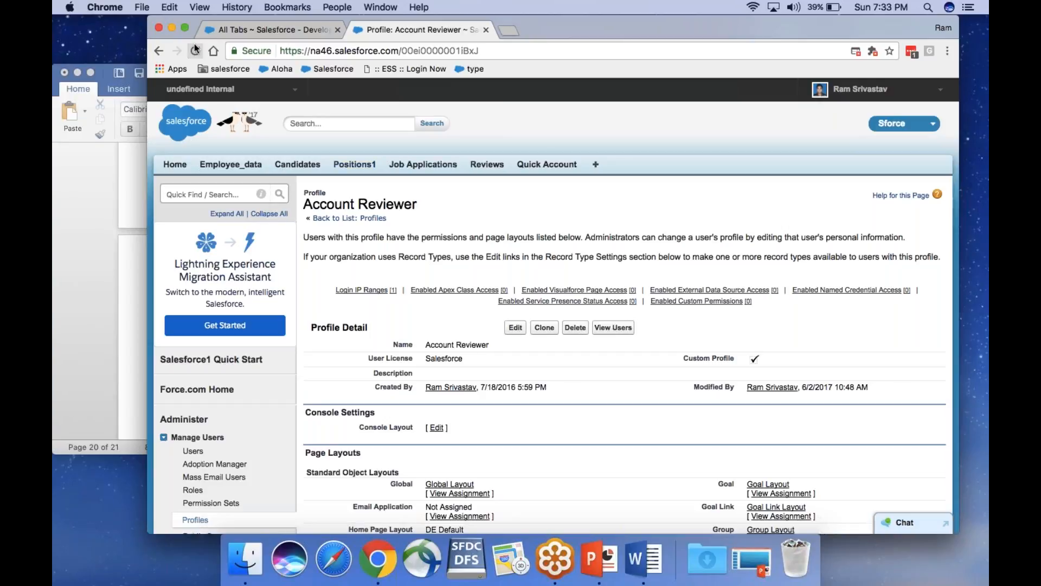
click(184, 28)
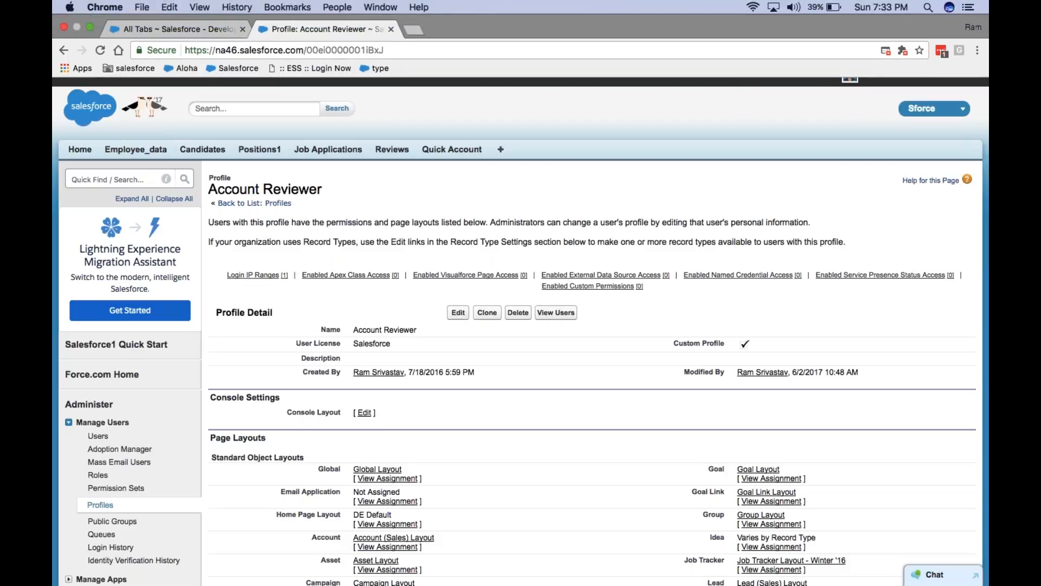
click(147, 28)
click(297, 29)
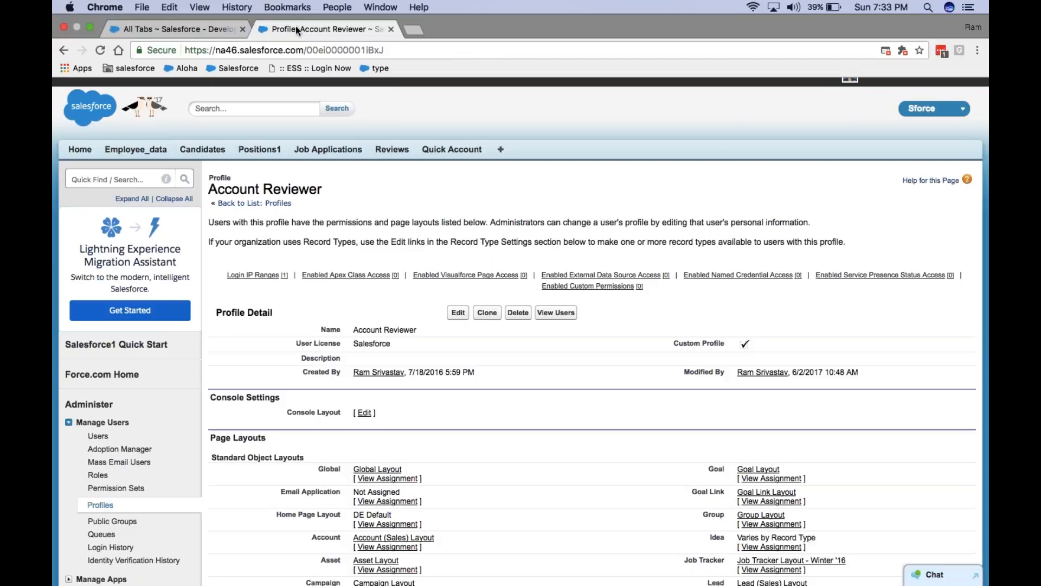
In Word, add a line below 'Local lang :' and delete the space before its colon
click(91, 27)
click(642, 559)
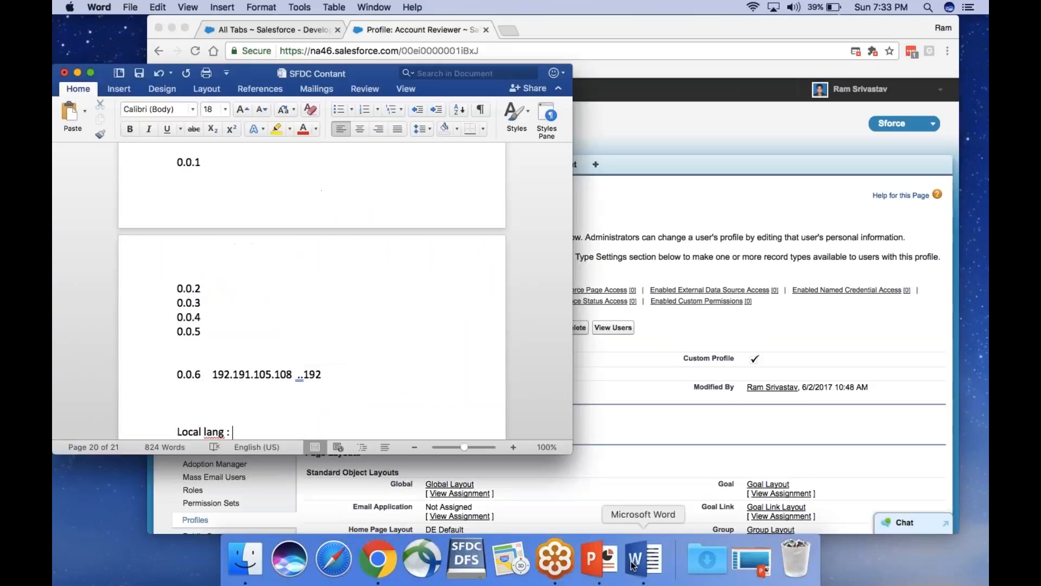
key(Return)
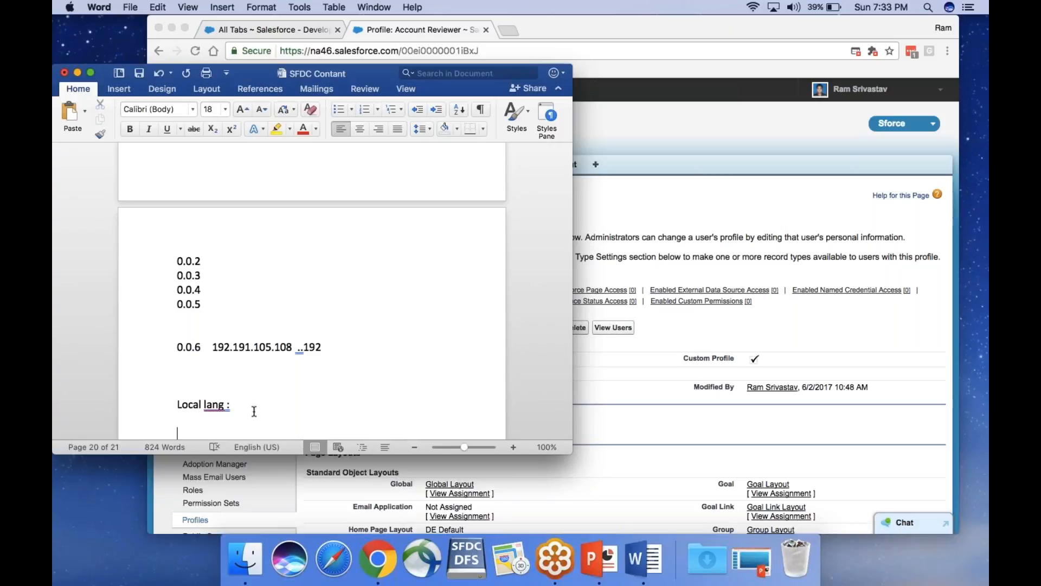
key(Up)
key(Right)
key(Right)
key(Right)
key(Right)
key(Right)
key(Right)
key(Right)
key(Right)
key(Right)
key(Right)
key(Right)
key(BackSpace)
key(Right)
View the Logic 3 comparison notes on page 17 in full-screen Word, then restore the window
click(93, 73)
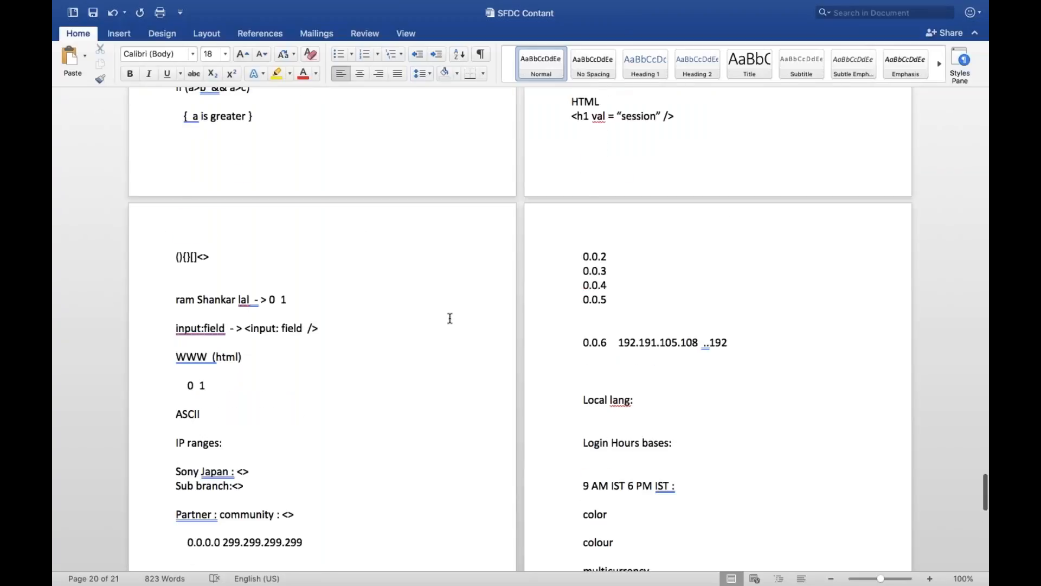
scroll(450, 318, up, 10)
scroll(450, 318, up, 20)
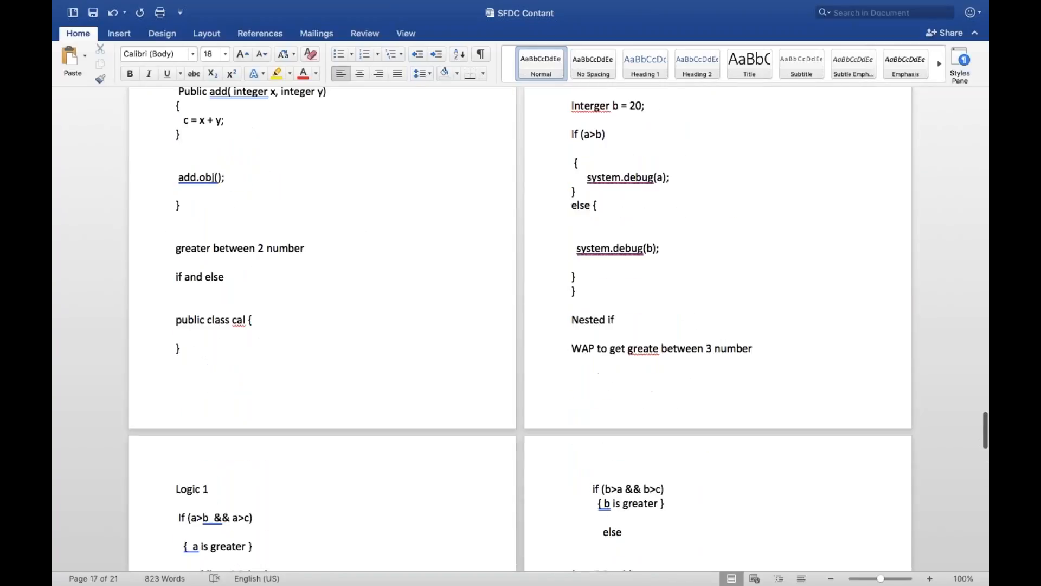
scroll(519, 329, up, 20)
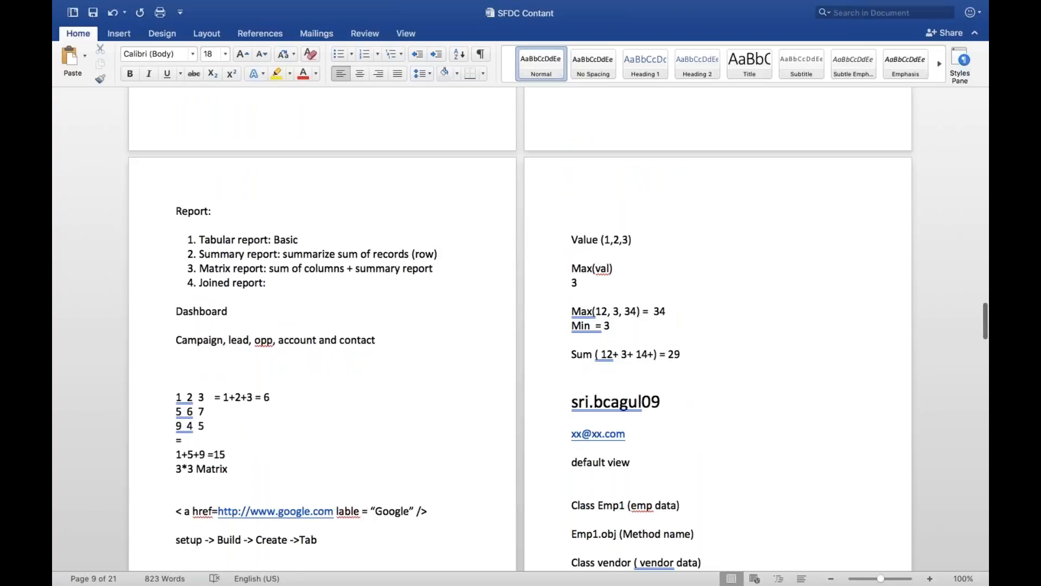
scroll(520, 328, up, 4)
scroll(520, 328, down, 20)
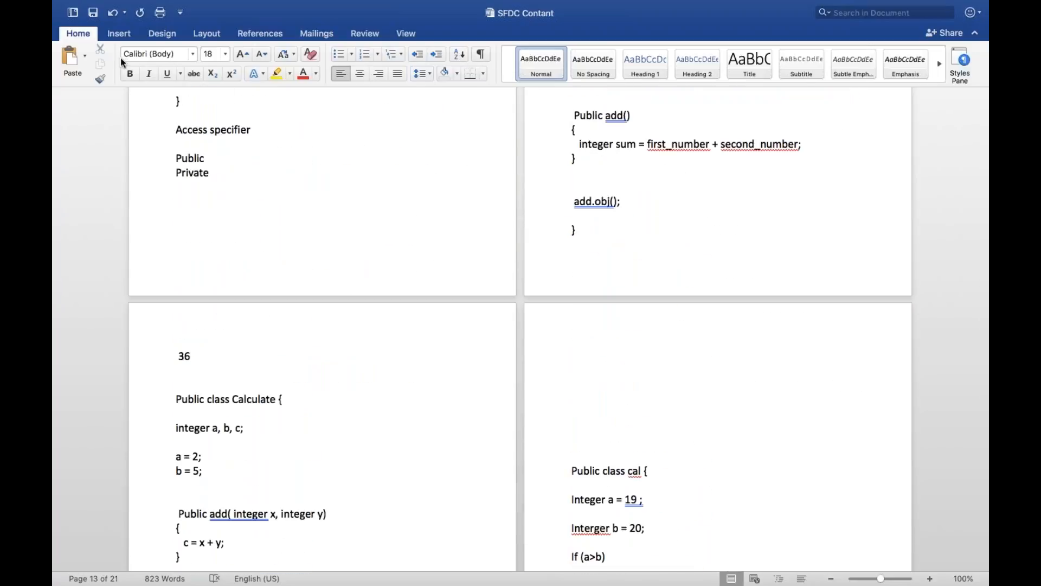
scroll(520, 329, down, 20)
mouse_move(87, 28)
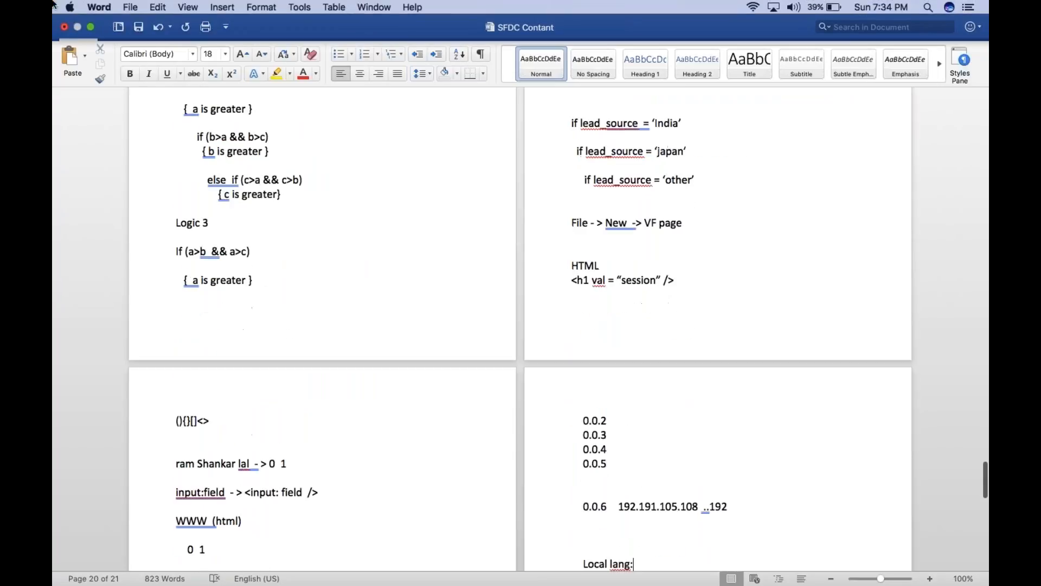
click(91, 27)
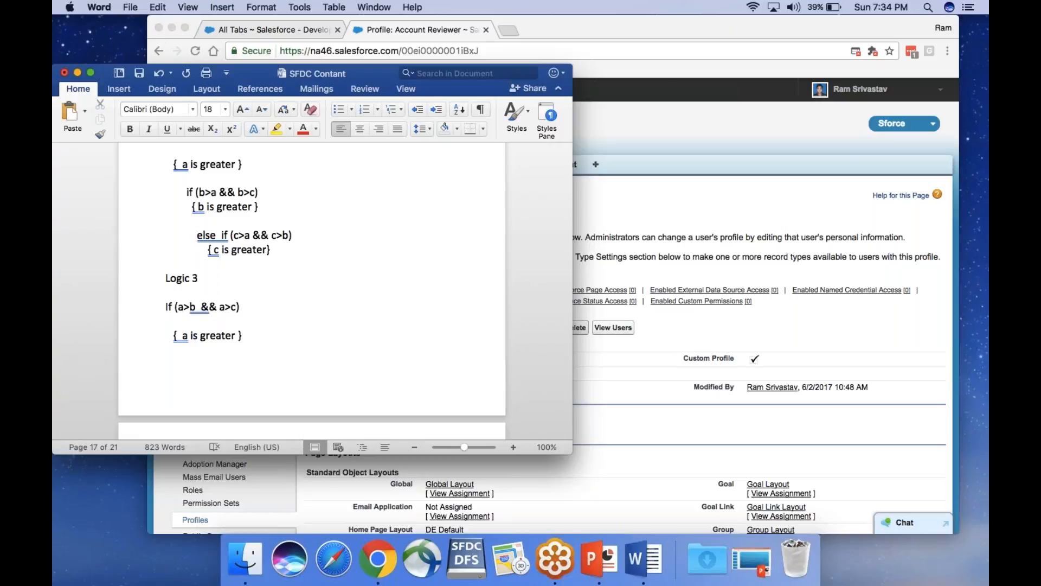
View the IP ranges, CRUD and Login Hours notes on page 19 full screen, then restore the window
click(90, 73)
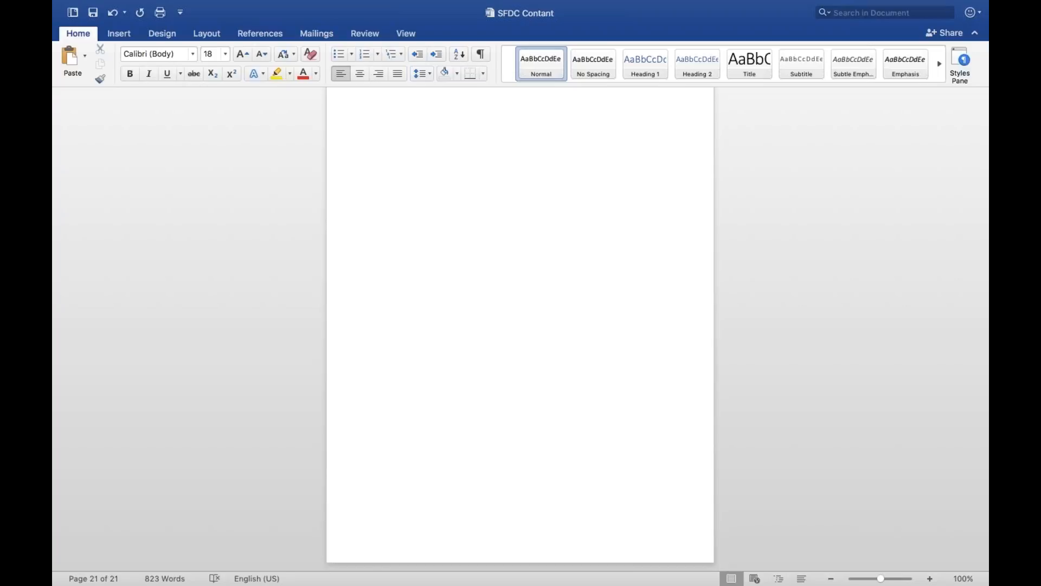
scroll(520, 326, up, 10)
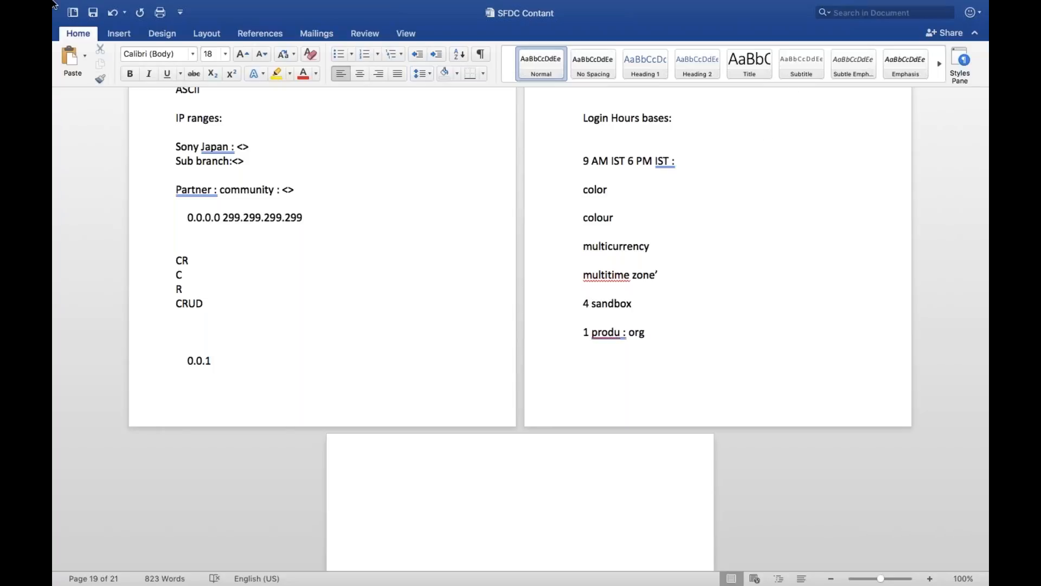
mouse_move(56, 2)
click(90, 27)
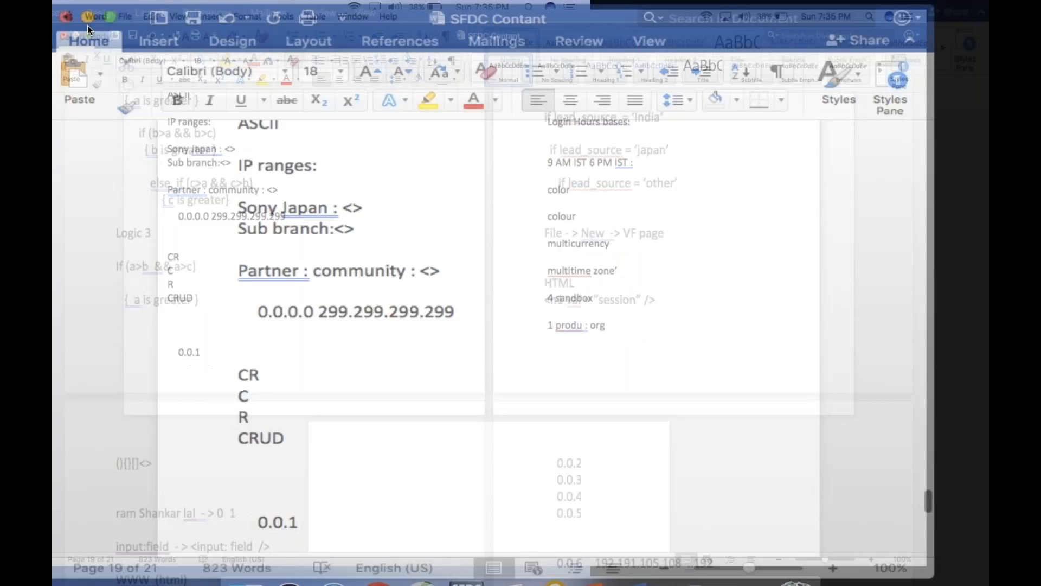
Open gotomeeting.com in a new Chrome tab and return to the Account Reviewer profile tab
click(378, 559)
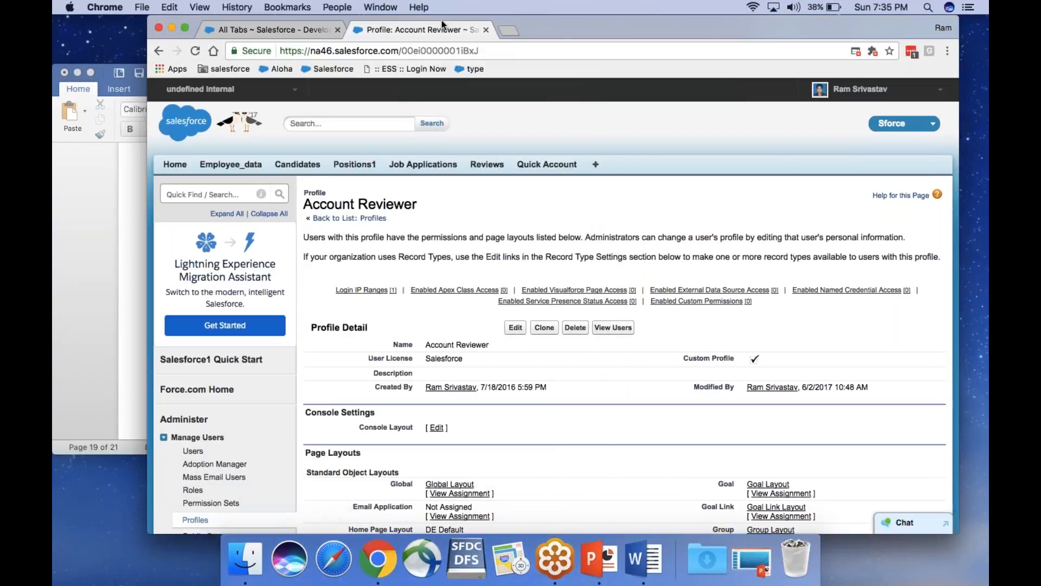
click(512, 32)
text(got)
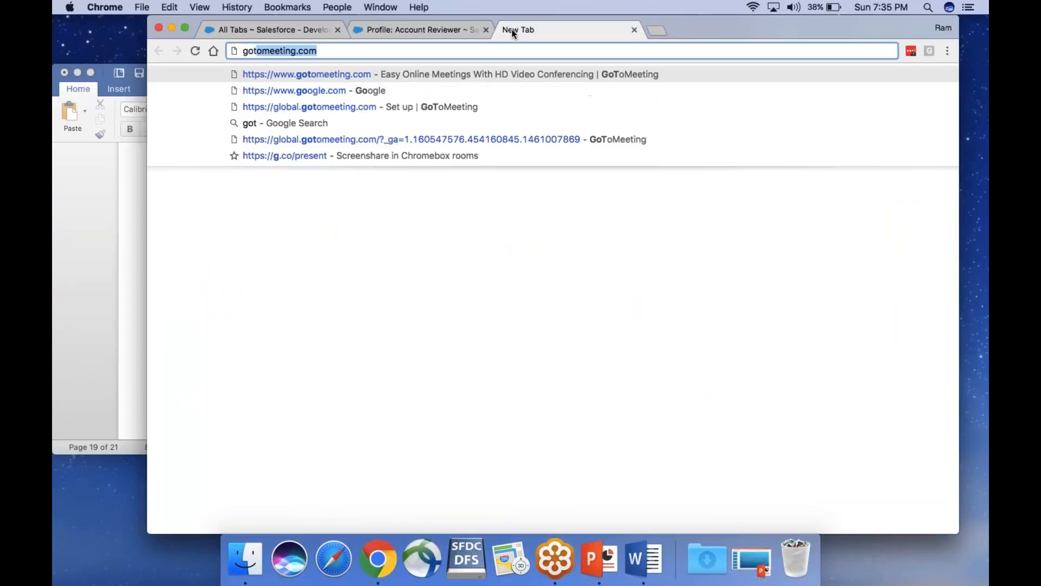
key(Return)
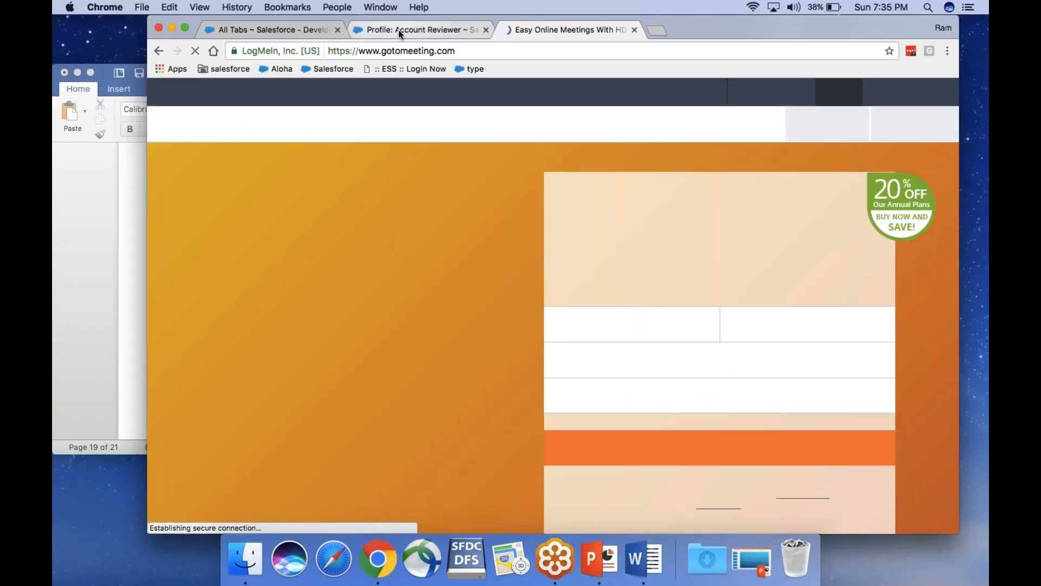
click(399, 30)
click(527, 27)
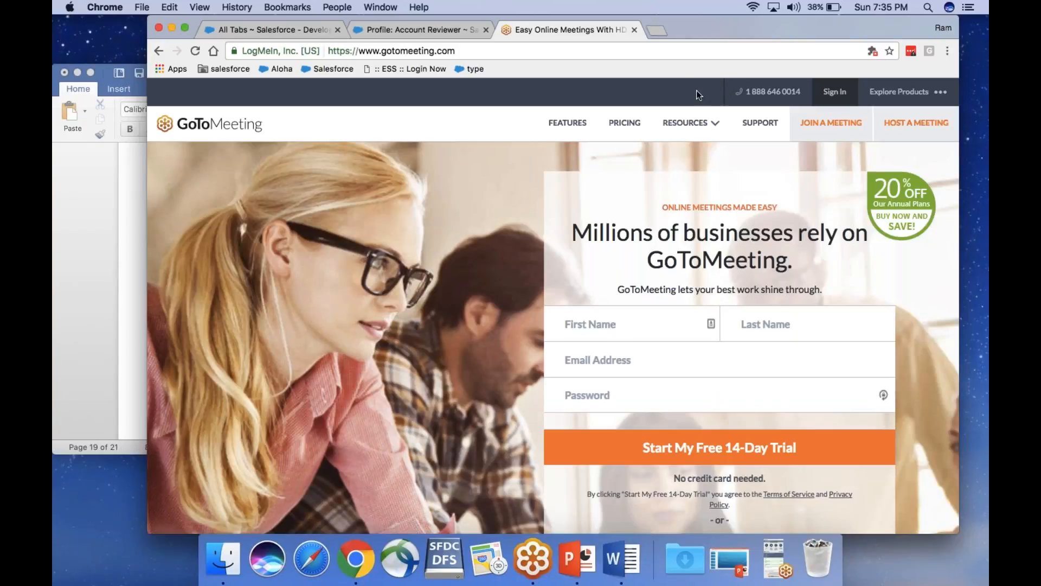
click(429, 31)
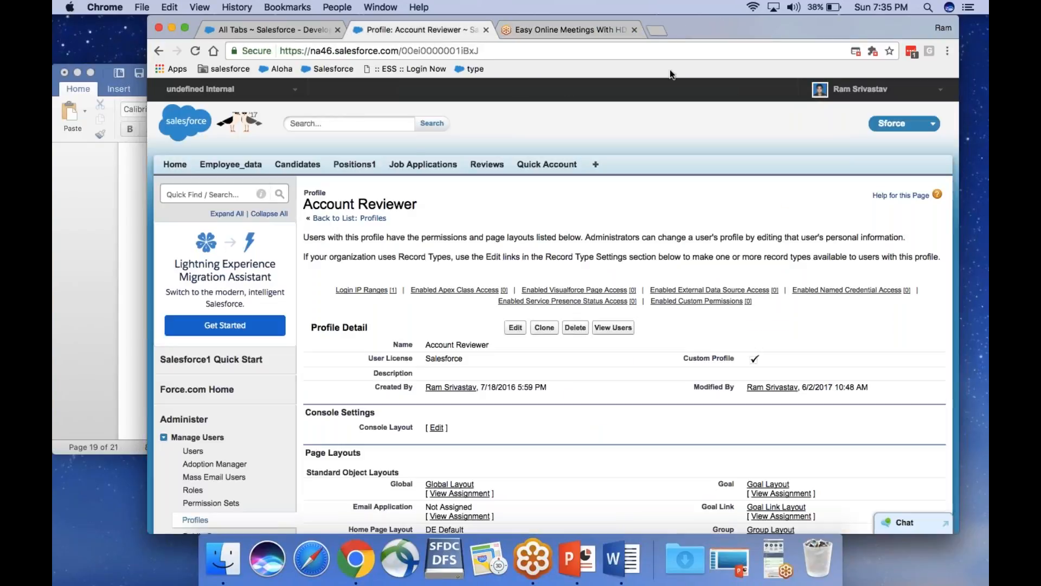
Search Quick Find for 'static', open Static Resources, and view the SiteSamples resource details
click(202, 195)
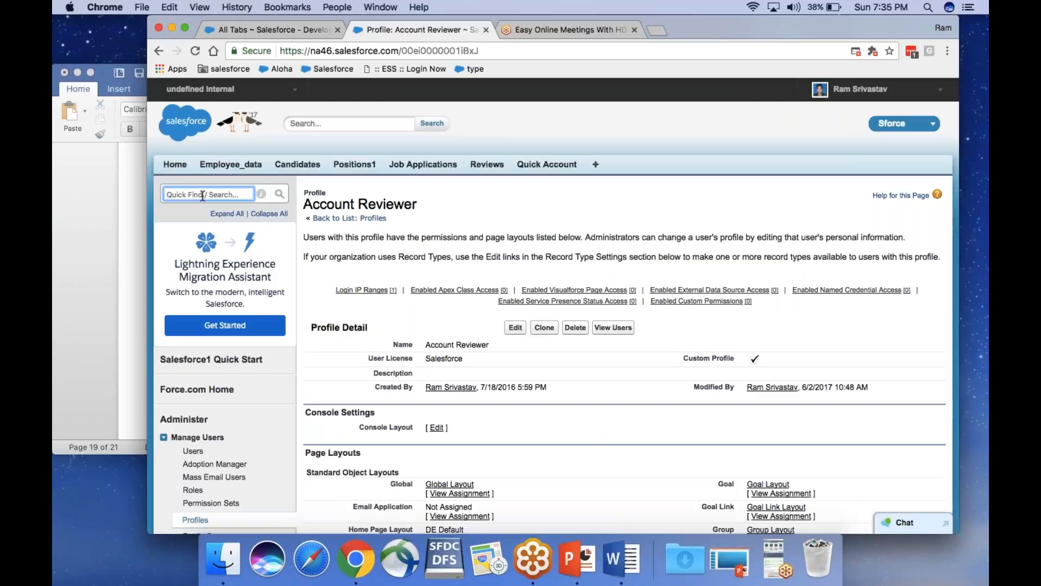
text(static)
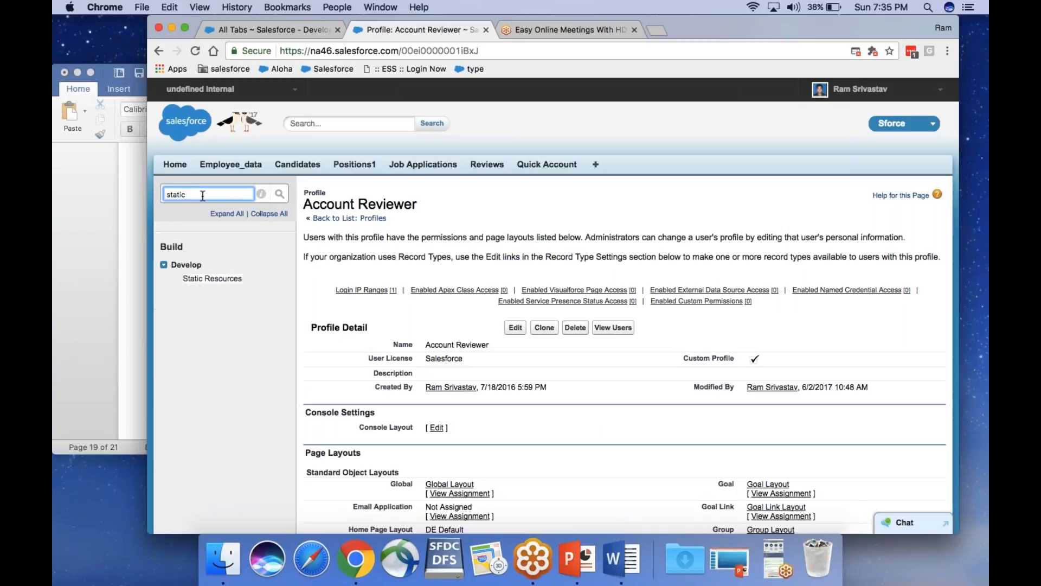
click(233, 279)
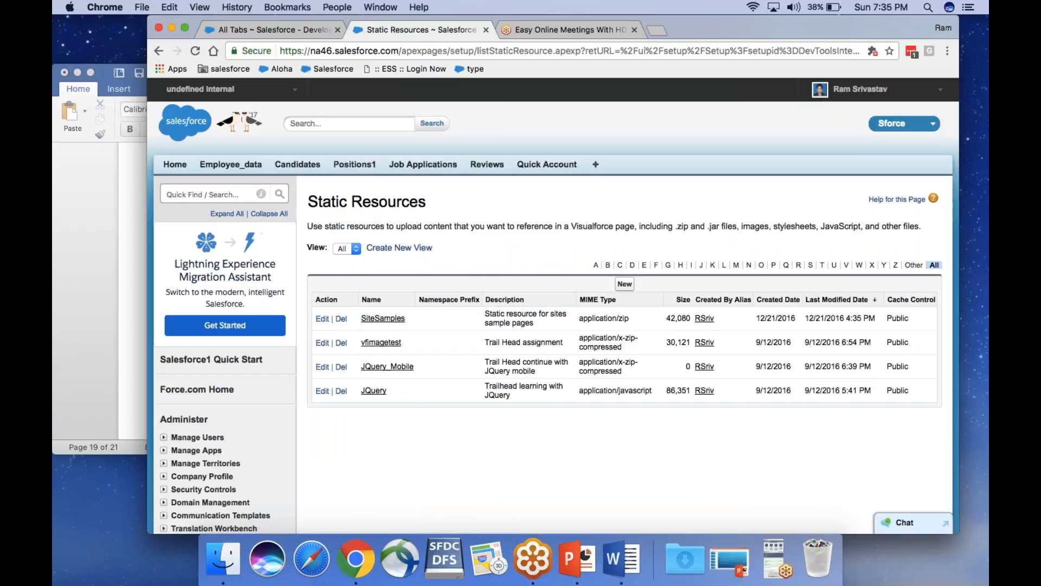
click(184, 28)
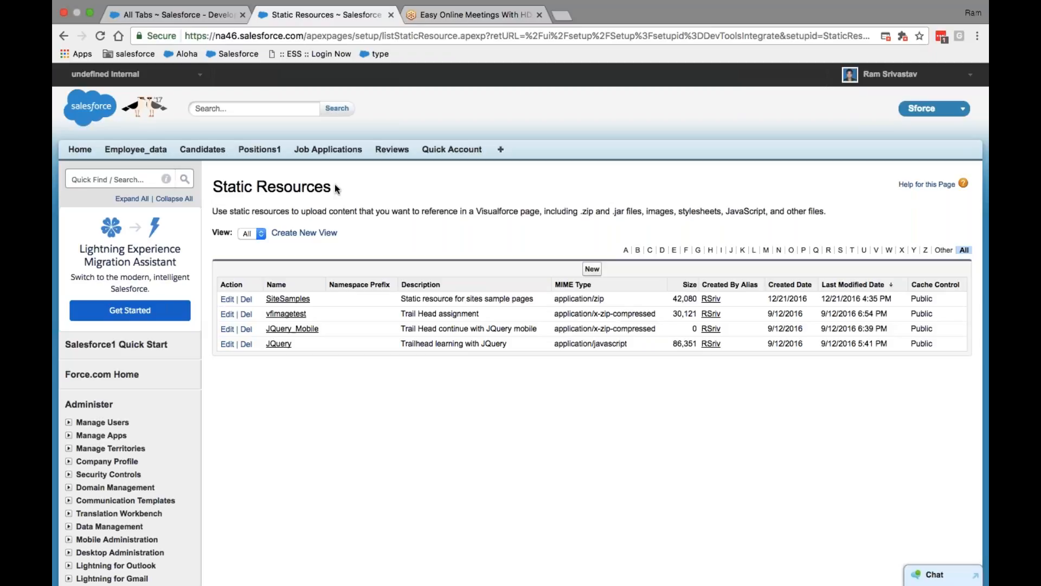
click(290, 300)
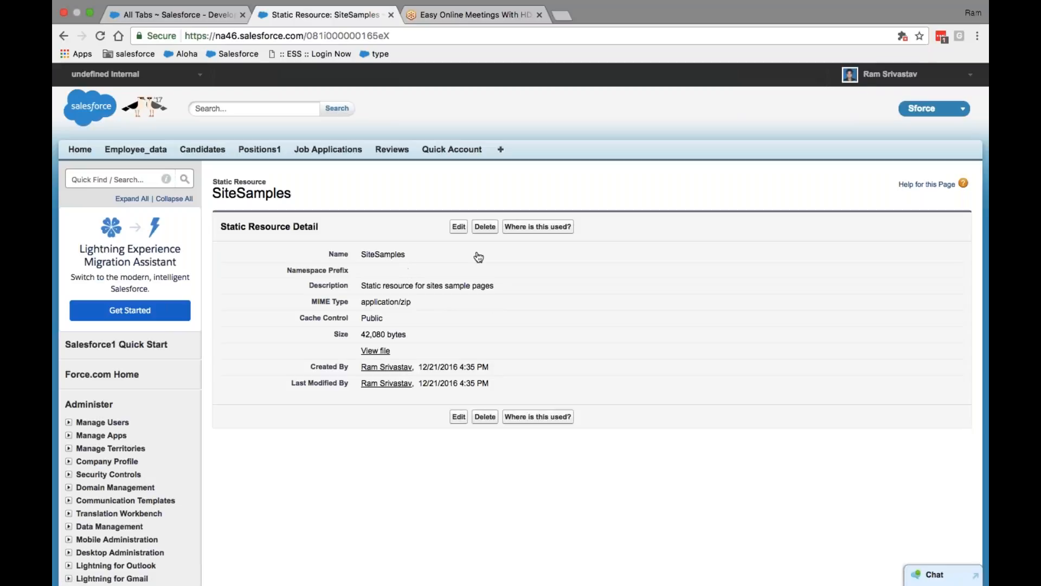
Go back to the Static Resources list, then to Setup home through the user menu
click(63, 36)
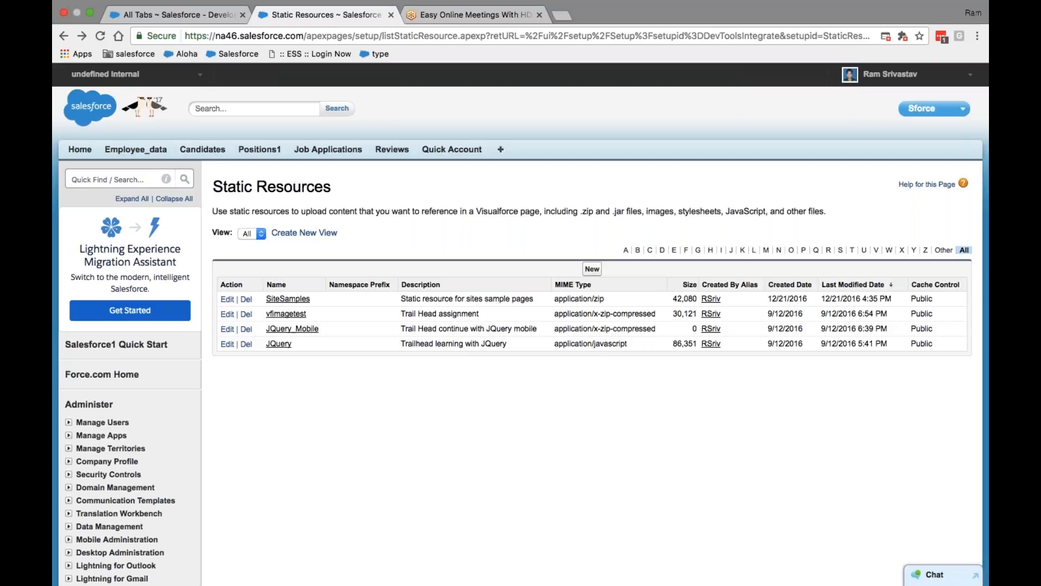
click(904, 77)
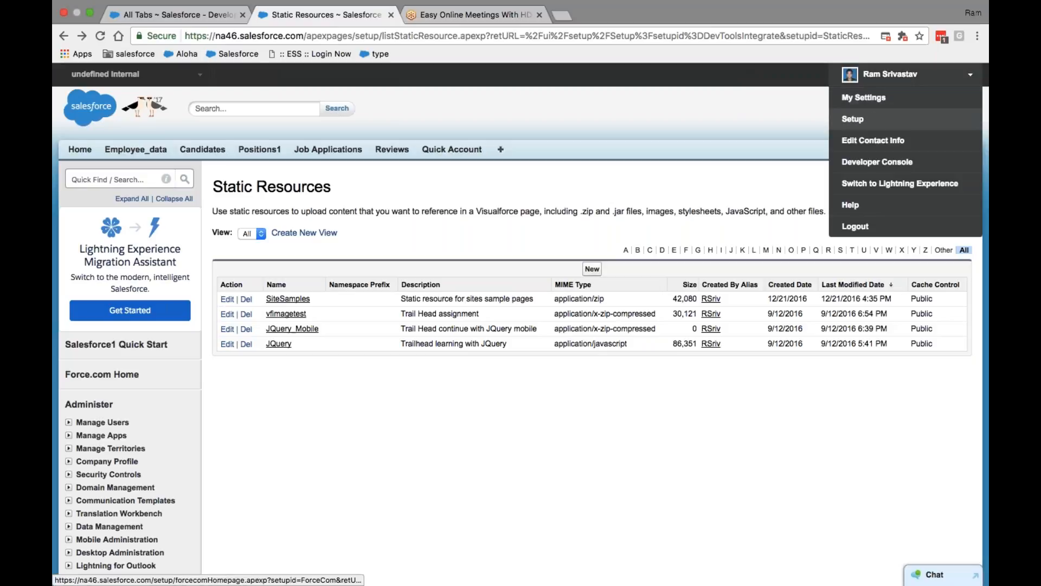
click(874, 119)
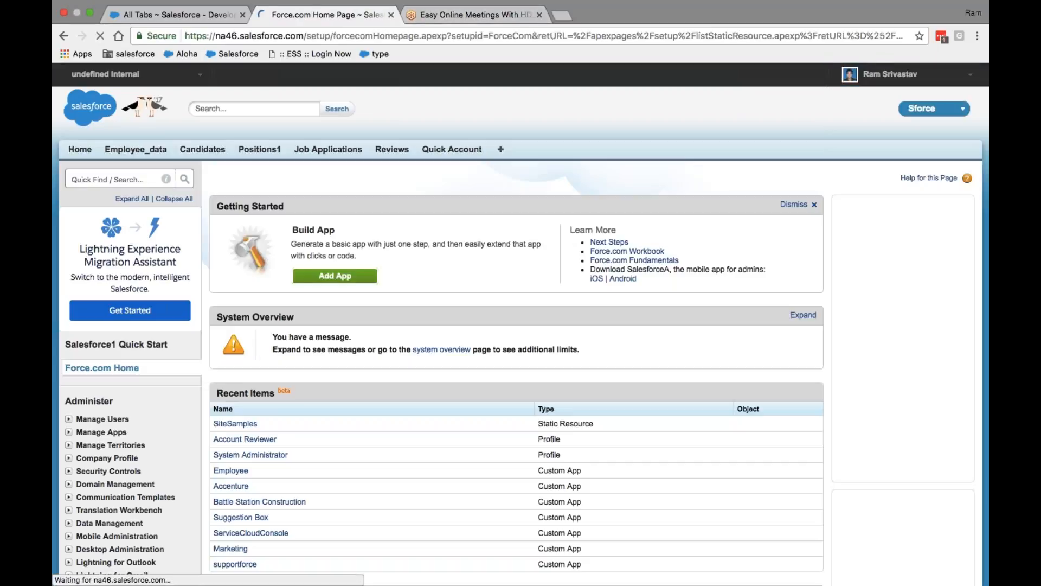
Flip between the GoToMeeting and Setup tabs, leave full screen, and bring up the Salesforce Presentation slides
click(457, 16)
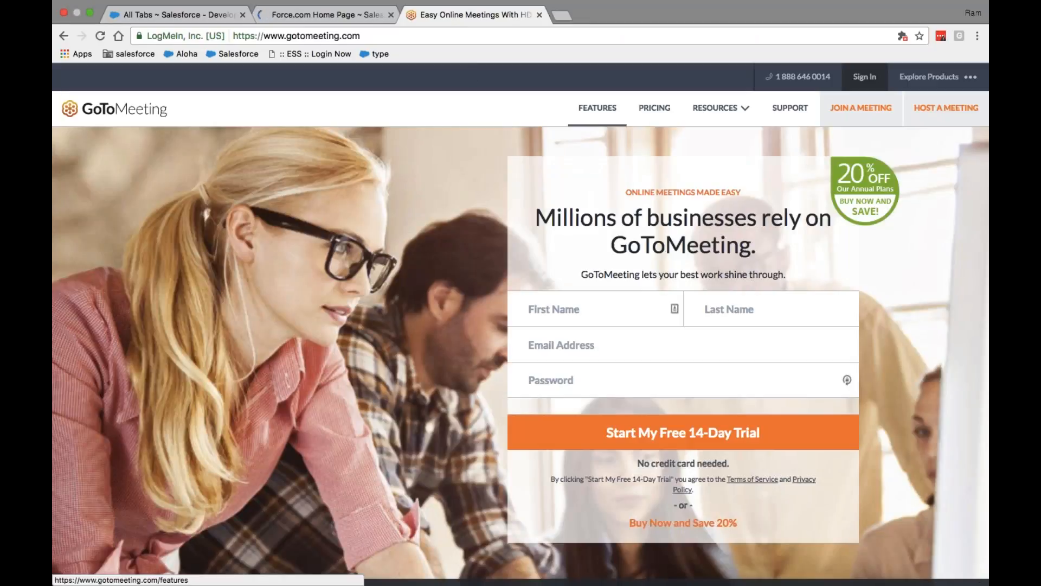
click(306, 16)
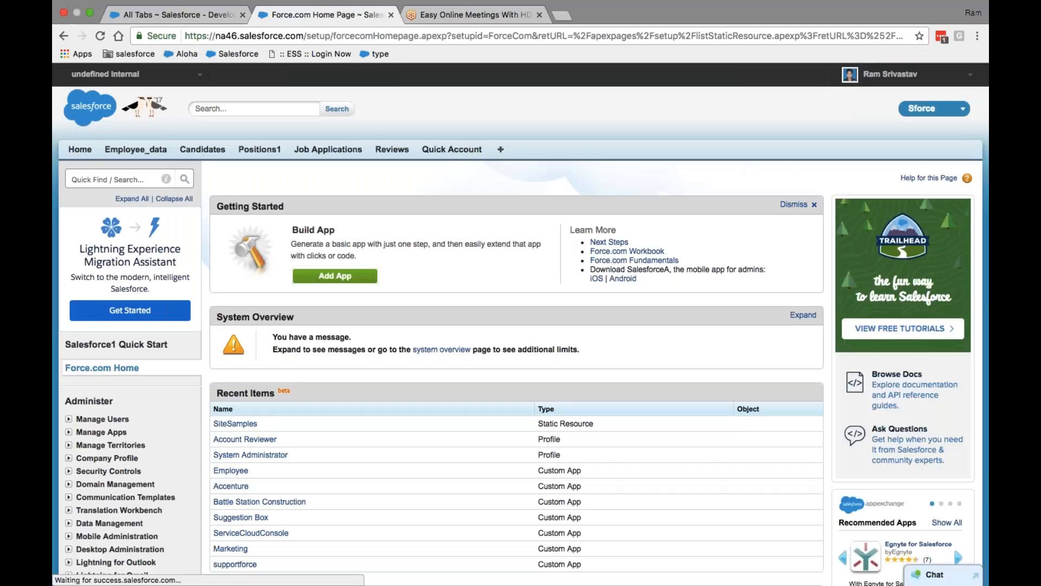
click(453, 15)
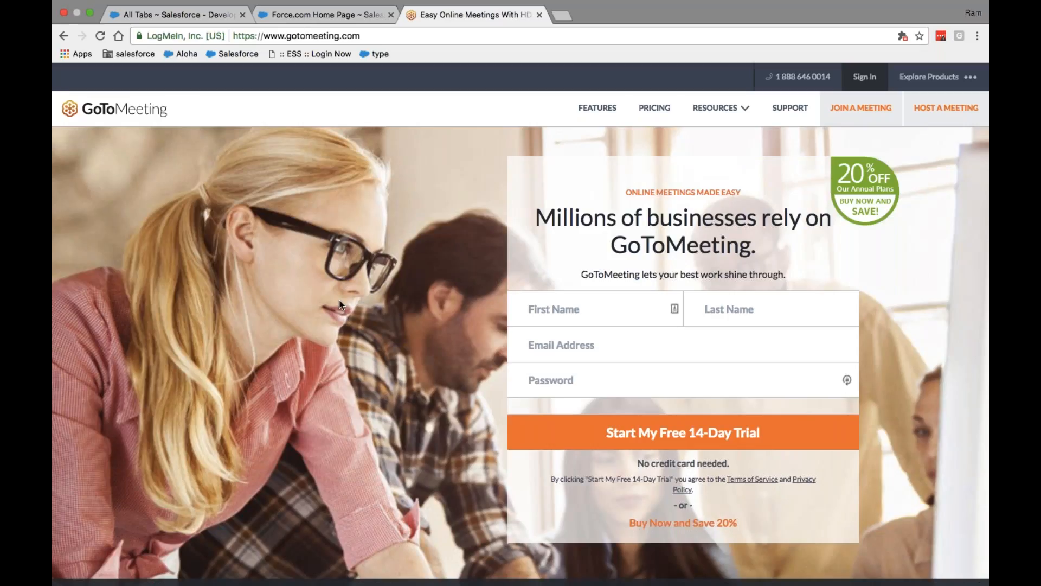
click(89, 27)
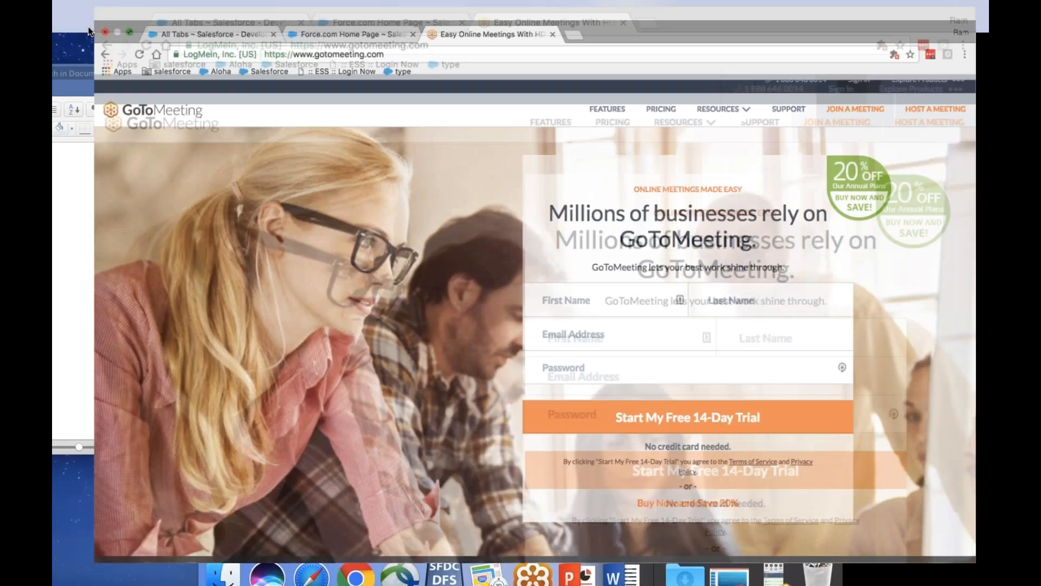
click(574, 561)
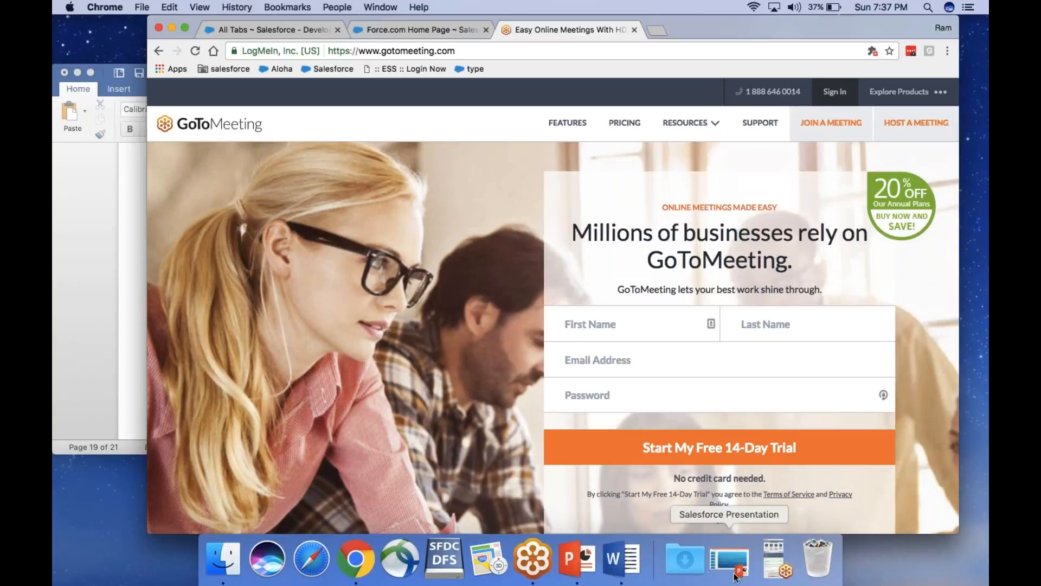